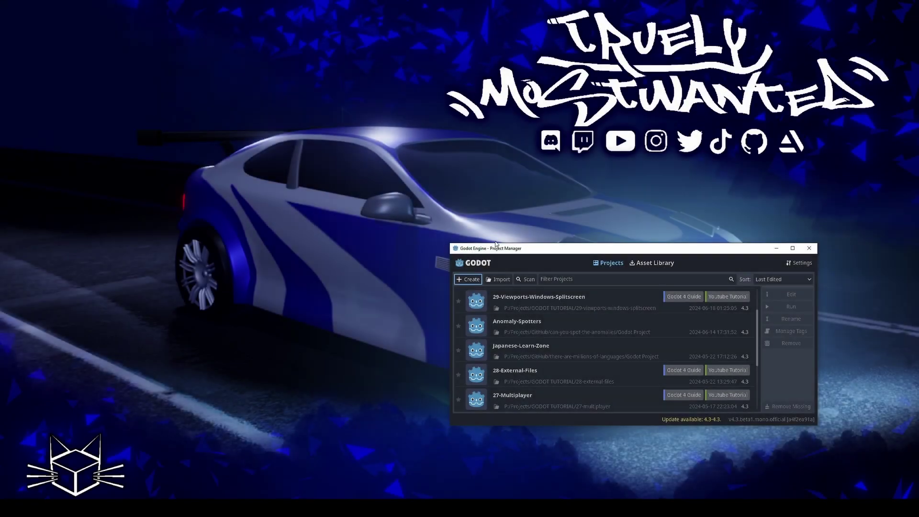
Step: Create the project 30-Game-Settings in P:/Projects/GODOT TUTORIAL and open it for editing
{"action": "left_click", "coordinate": [463, 281]}
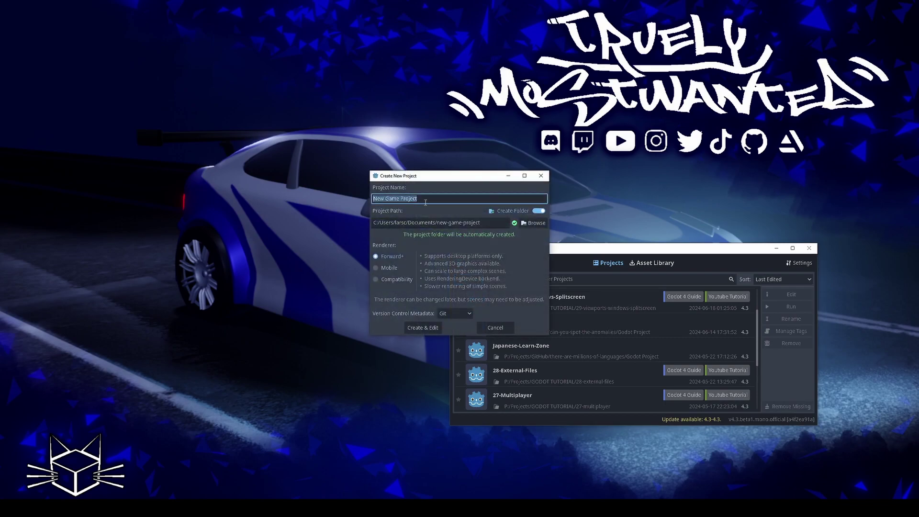
{"action": "type", "text": "30-Game-Settings"}
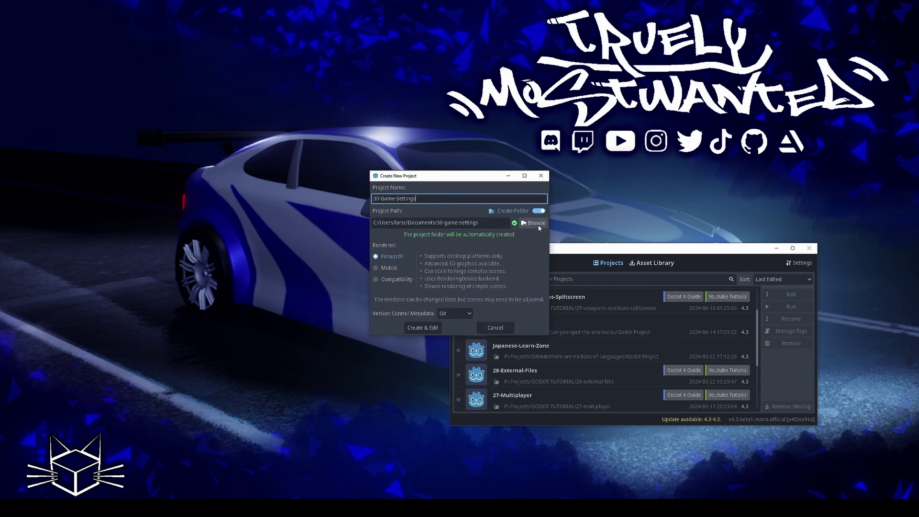
{"action": "left_click", "coordinate": [536, 223]}
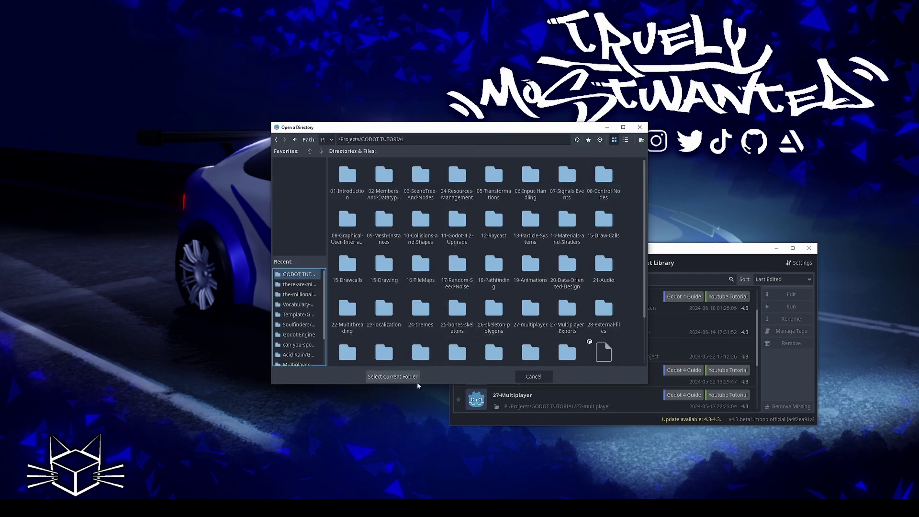
{"action": "left_click", "coordinate": [389, 377]}
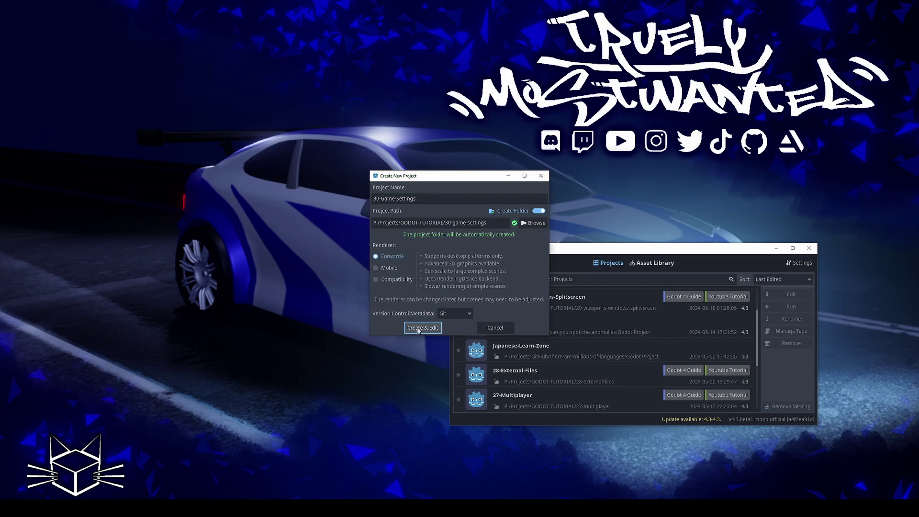
{"action": "left_click", "coordinate": [418, 329]}
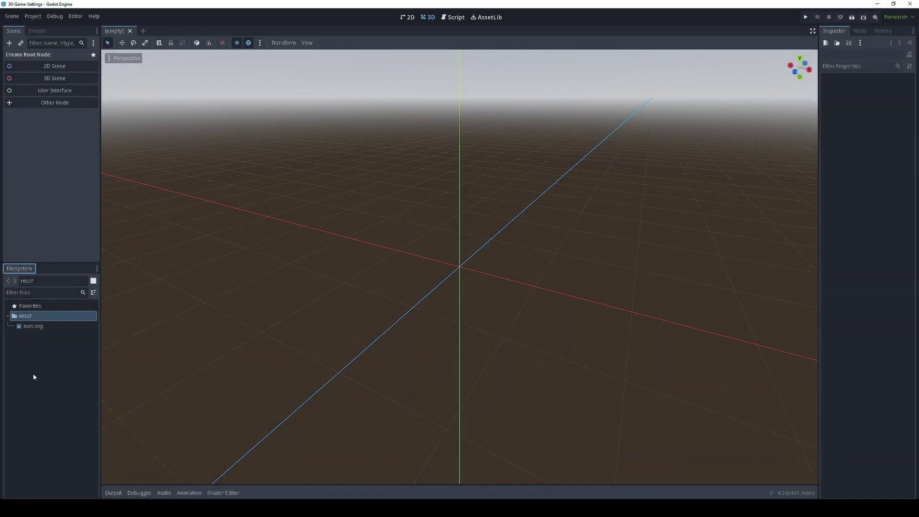
Step: Create the scenes and packed-scenes folders in res://
{"action": "right_click", "coordinate": [36, 320]}
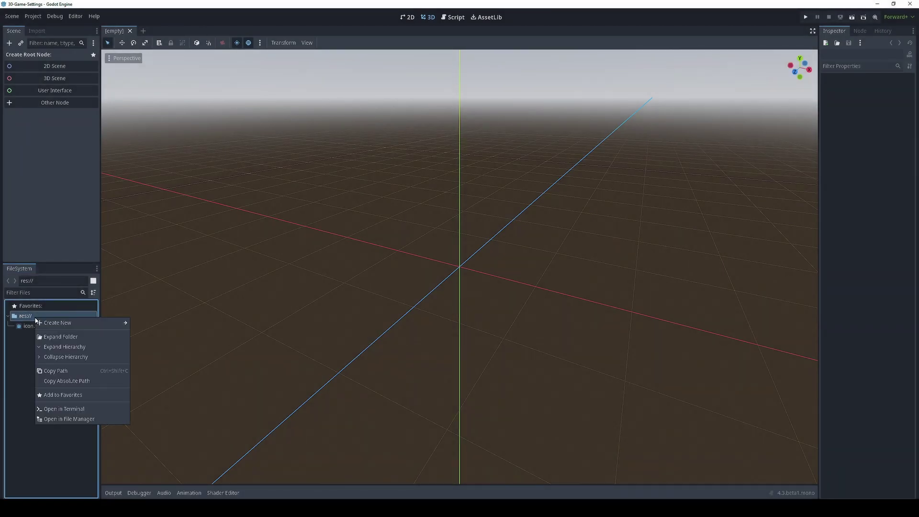
{"action": "mouse_move", "coordinate": [78, 320]}
{"action": "left_click", "coordinate": [146, 323]}
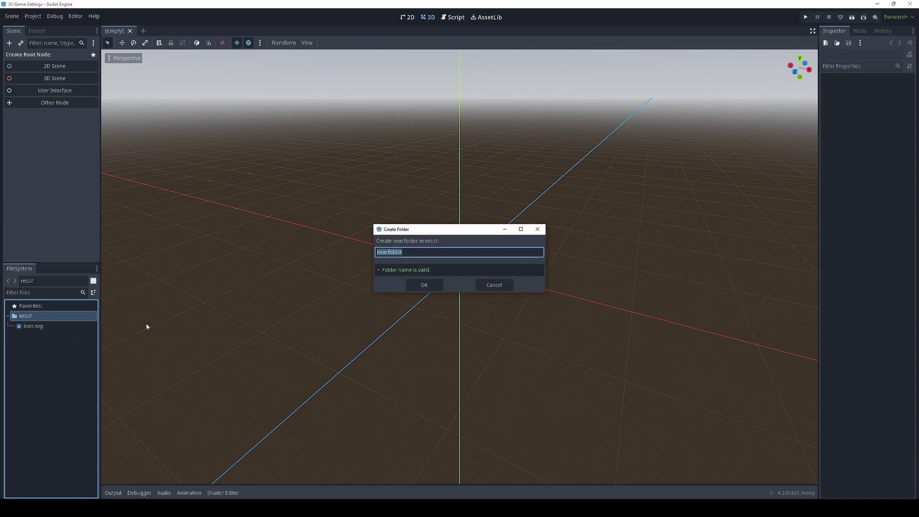
{"action": "type", "text": "scenes"}
{"action": "key", "text": "Return"}
{"action": "right_click", "coordinate": [39, 316]}
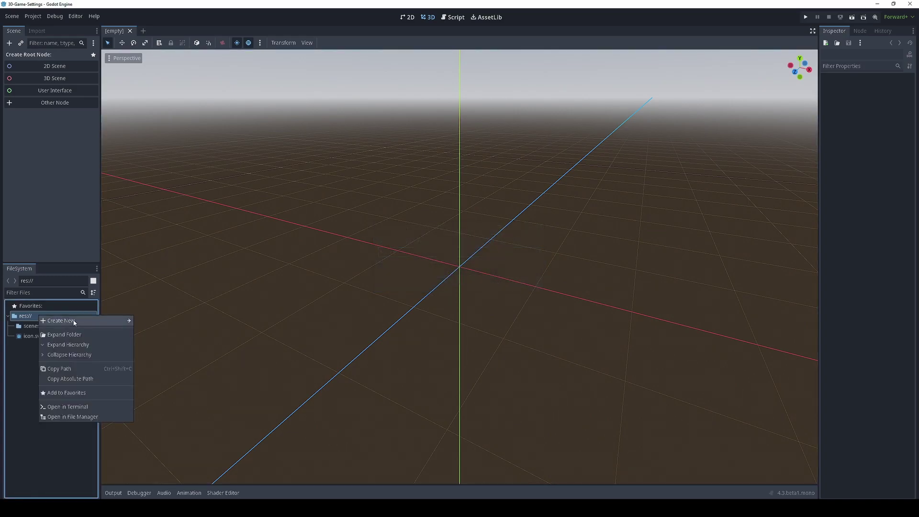
{"action": "mouse_move", "coordinate": [75, 322]}
{"action": "left_click", "coordinate": [150, 321]}
{"action": "type", "text": "packed"}
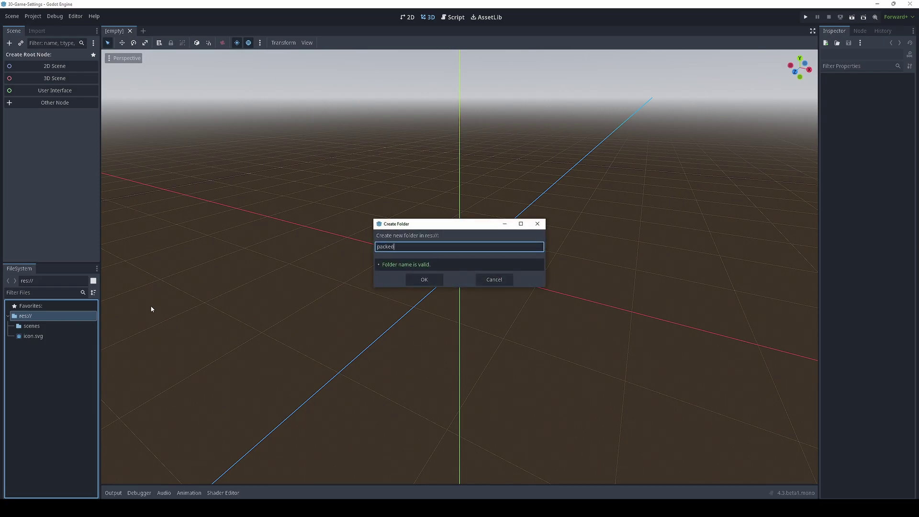
{"action": "type", "text": "-scenes"}
{"action": "key", "text": "Return"}
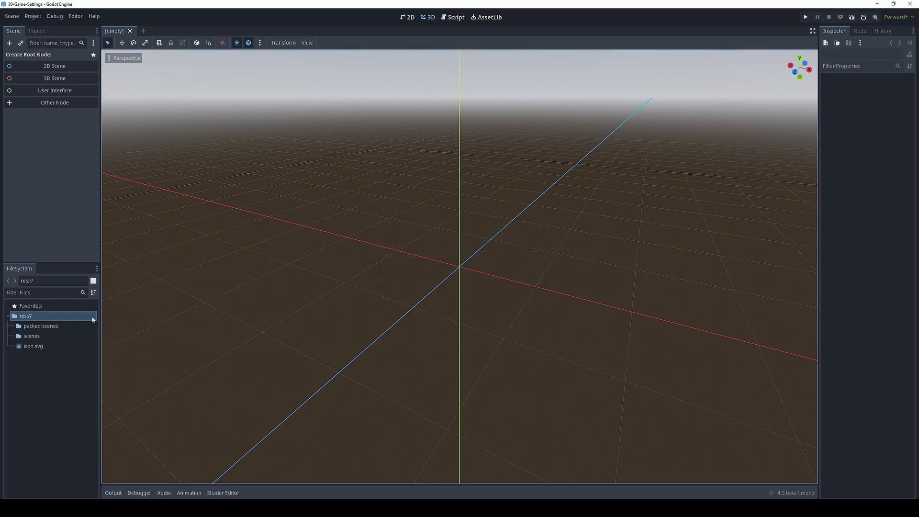
Step: Create the resources and scripts folders in res://
{"action": "right_click", "coordinate": [93, 320]}
{"action": "mouse_move", "coordinate": [110, 322]}
{"action": "left_click", "coordinate": [200, 320]}
{"action": "type", "text": "re"}
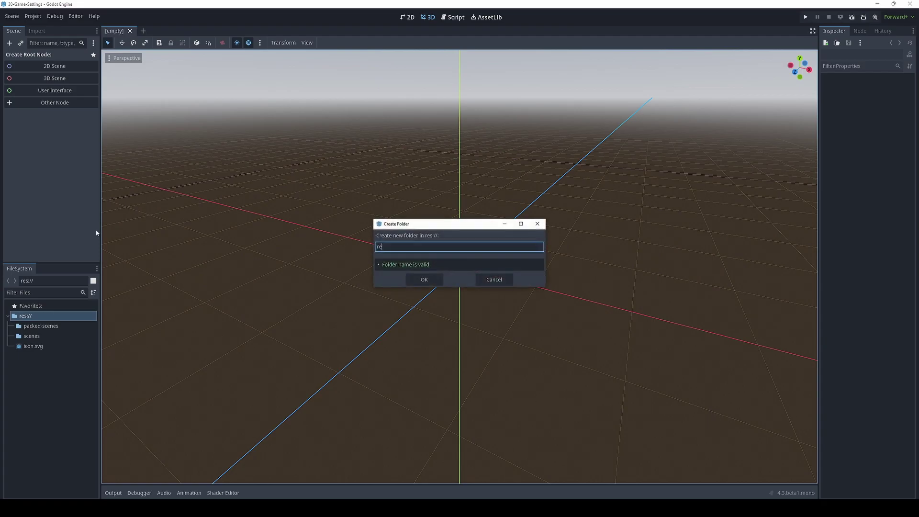
{"action": "type", "text": "sources"}
{"action": "key", "text": "Return"}
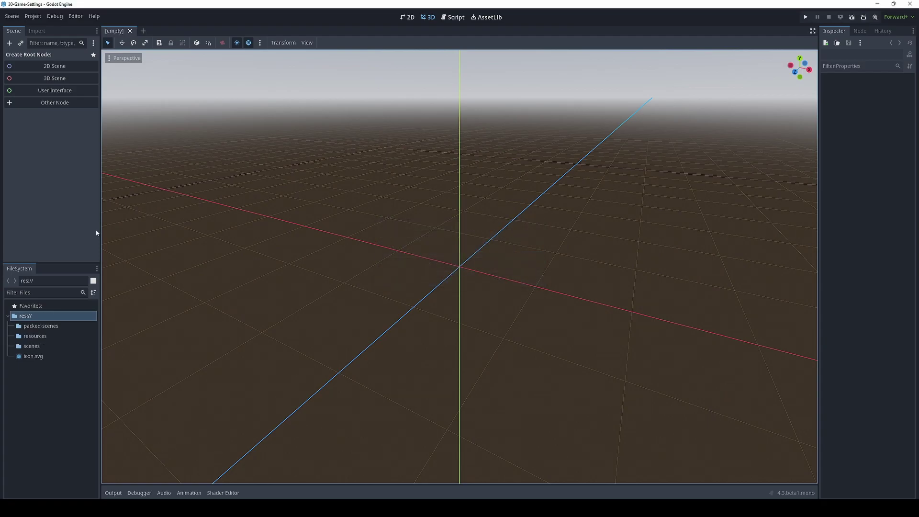
{"action": "right_click", "coordinate": [48, 319]}
{"action": "mouse_move", "coordinate": [130, 324]}
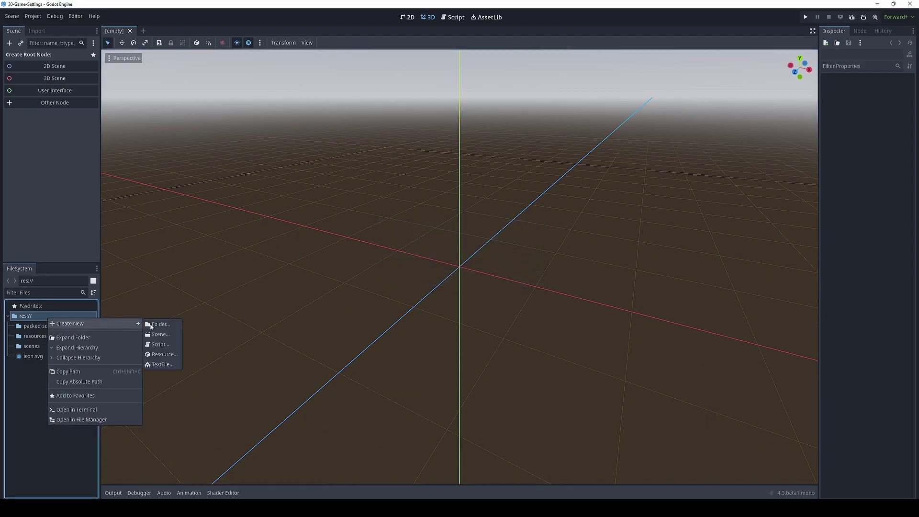
{"action": "left_click", "coordinate": [159, 324]}
{"action": "type", "text": "script"}
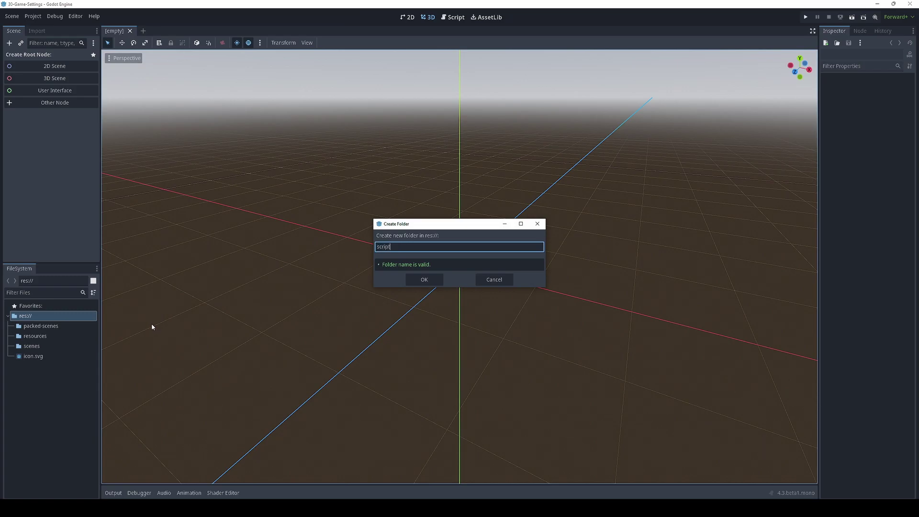
{"action": "type", "text": "s"}
{"action": "key", "text": "Return"}
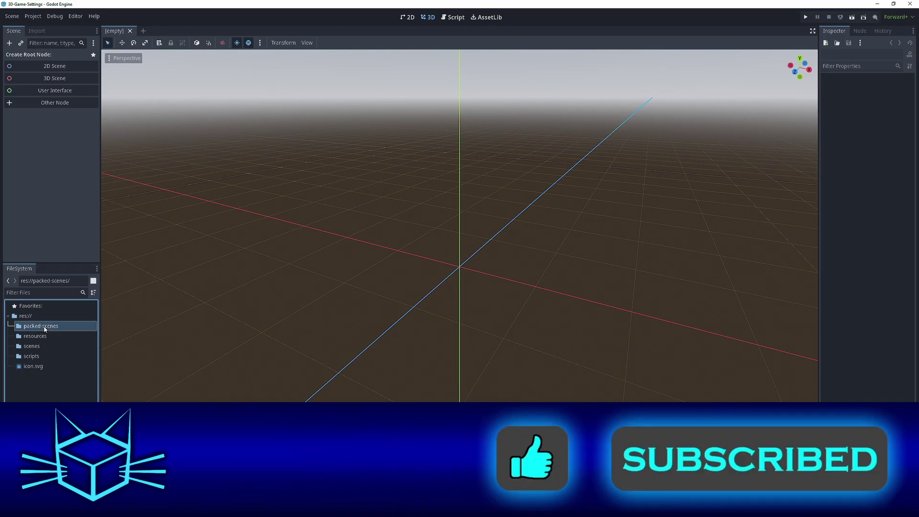
Step: Colour the packed-scenes folder green and the resources folder yellow
{"action": "right_click", "coordinate": [44, 327]}
{"action": "mouse_move", "coordinate": [121, 380]}
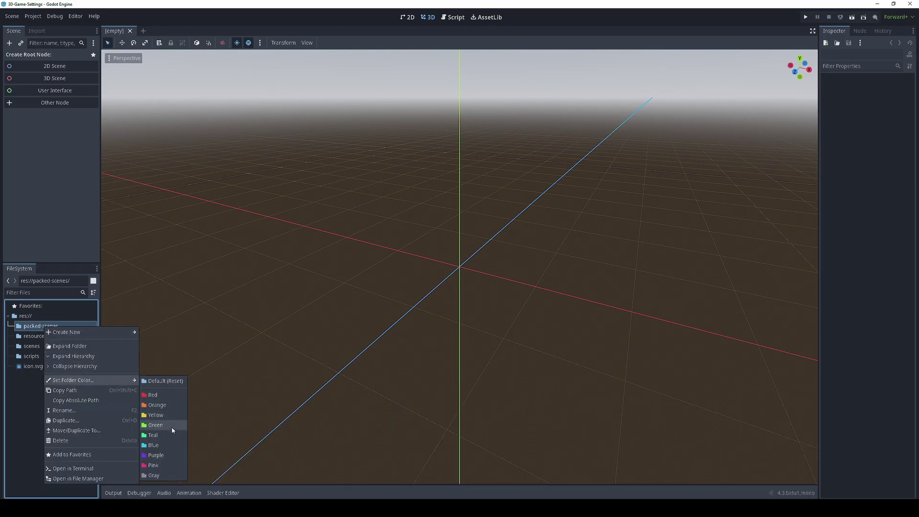
{"action": "left_click", "coordinate": [163, 427]}
{"action": "right_click", "coordinate": [47, 335]}
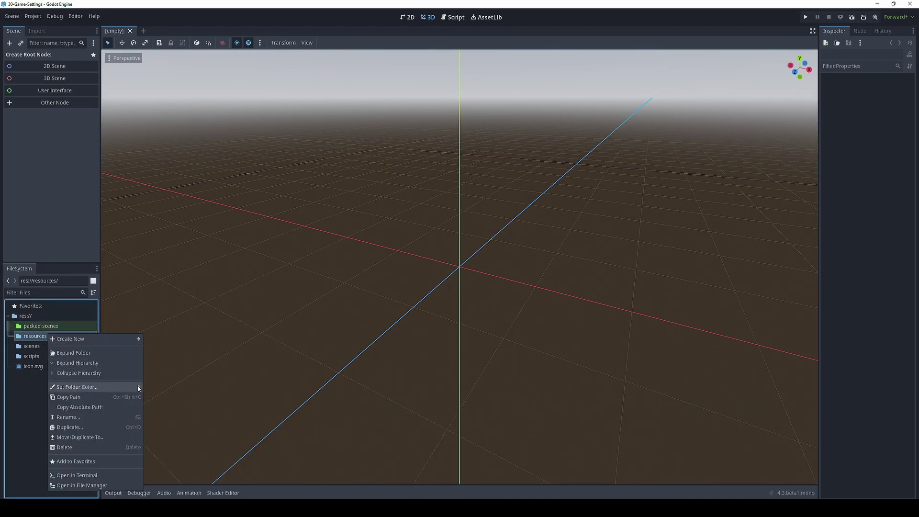
{"action": "mouse_move", "coordinate": [120, 387]}
{"action": "left_click", "coordinate": [159, 424]}
Step: Colour the scenes folder red and the scripts folder blue
{"action": "right_click", "coordinate": [33, 346]}
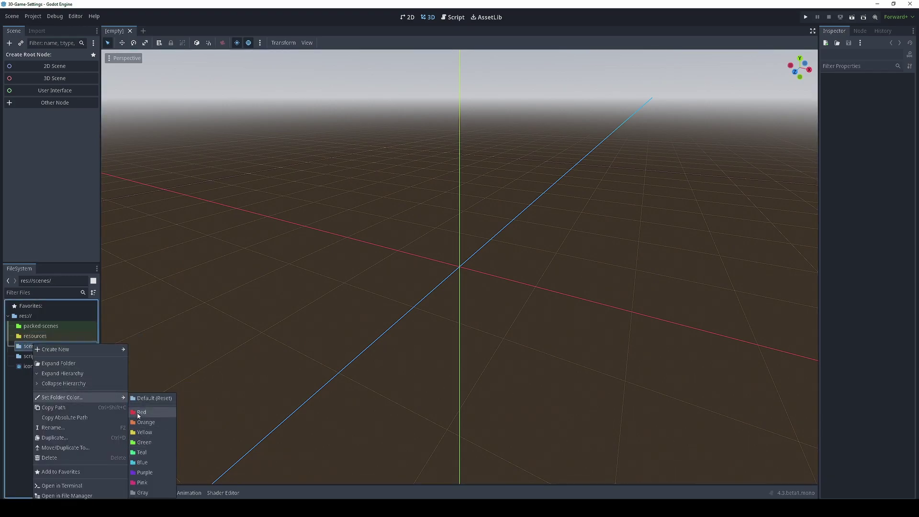
{"action": "left_click", "coordinate": [141, 413]}
{"action": "right_click", "coordinate": [39, 357]}
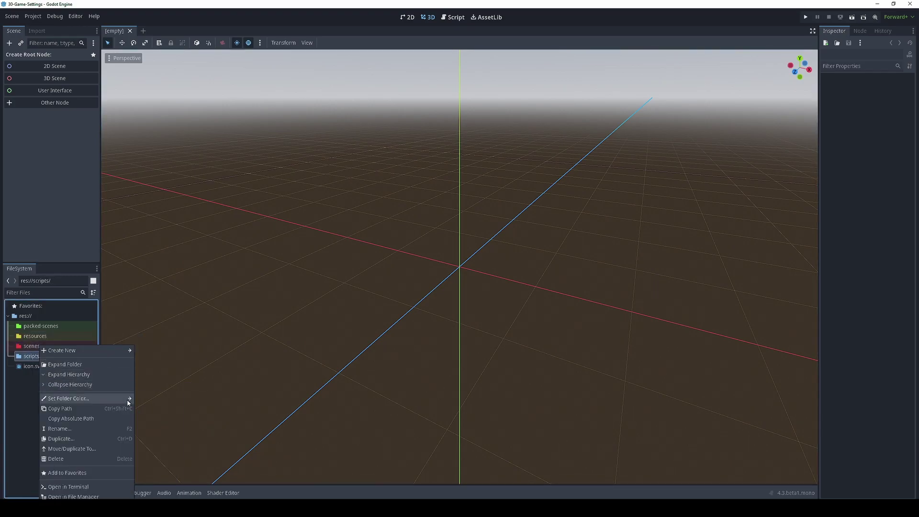
{"action": "mouse_move", "coordinate": [127, 399]}
{"action": "left_click", "coordinate": [149, 463]}
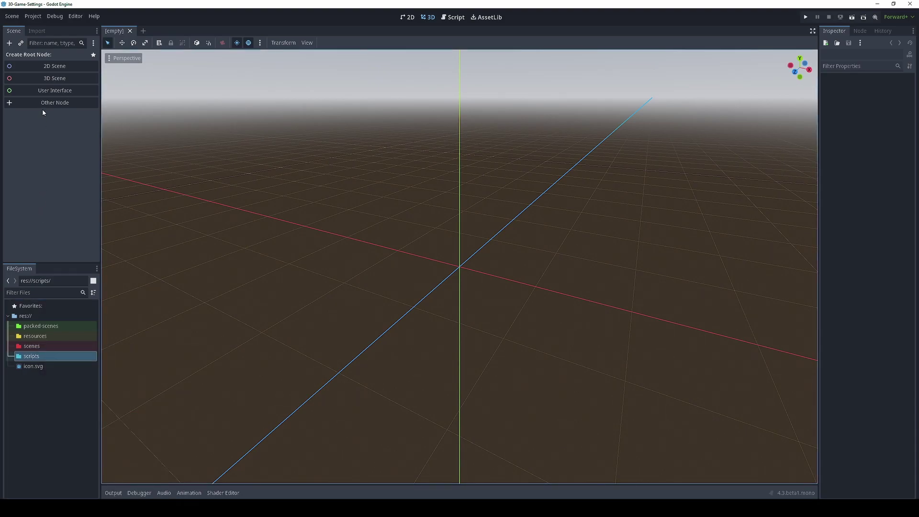
Step: Add a plain Node as the scene root and rename it Application
{"action": "left_click", "coordinate": [57, 106]}
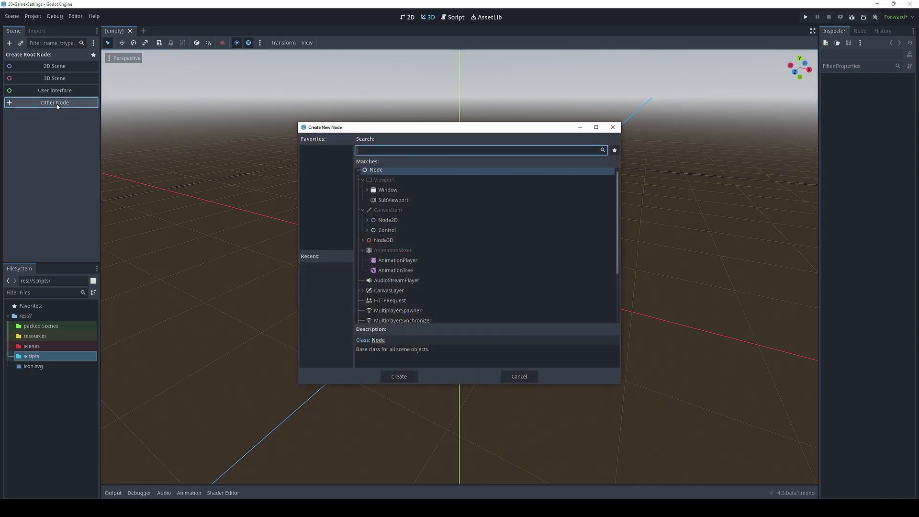
{"action": "double_click", "coordinate": [384, 174]}
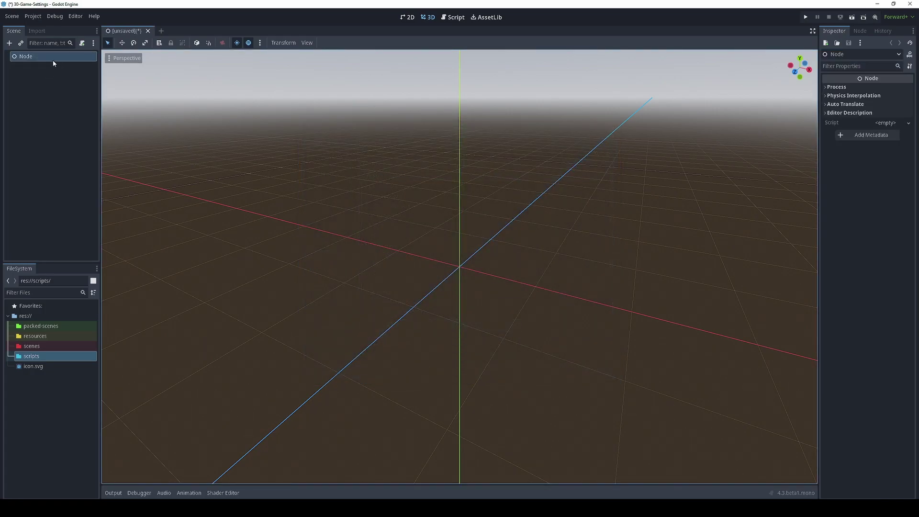
{"action": "double_click", "coordinate": [52, 58]}
{"action": "type", "text": "Applic"}
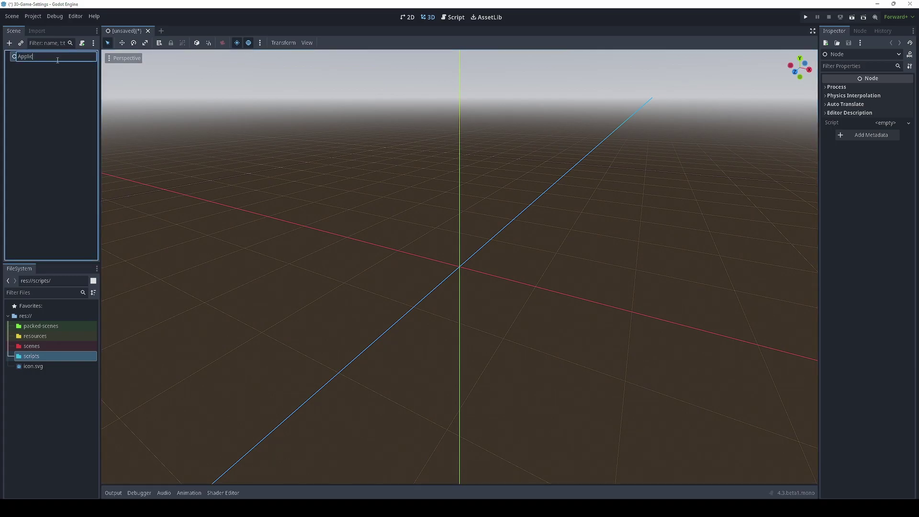
{"action": "type", "text": "ation"}
{"action": "key", "text": "Return"}
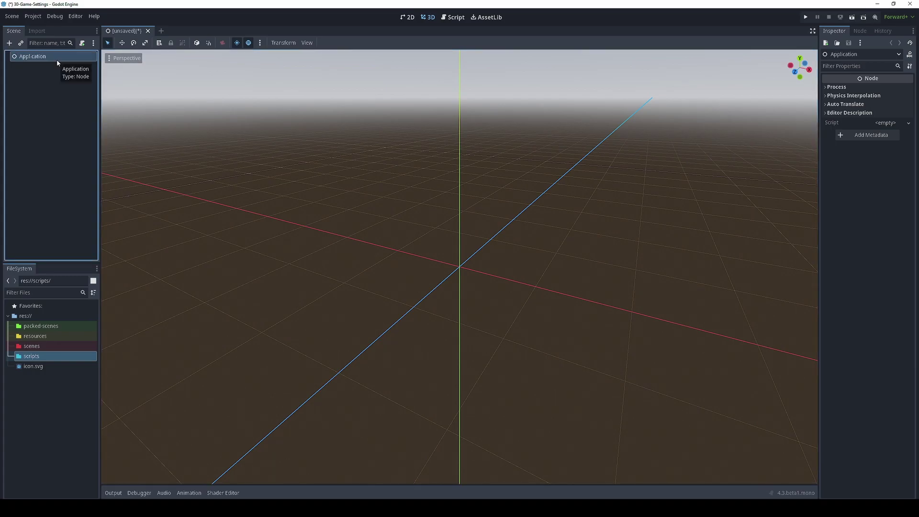
Step: Save the scene as application.tscn in the scenes folder
{"action": "right_click", "coordinate": [135, 31]}
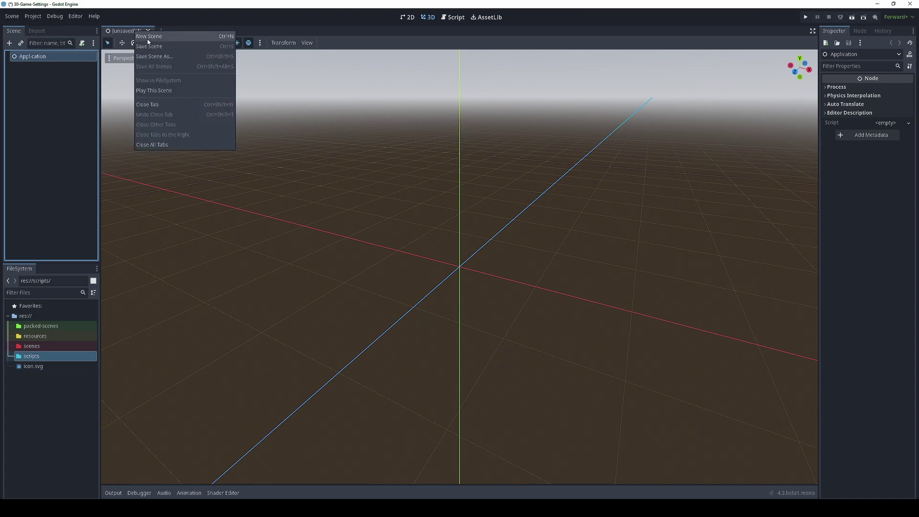
{"action": "left_click", "coordinate": [167, 57]}
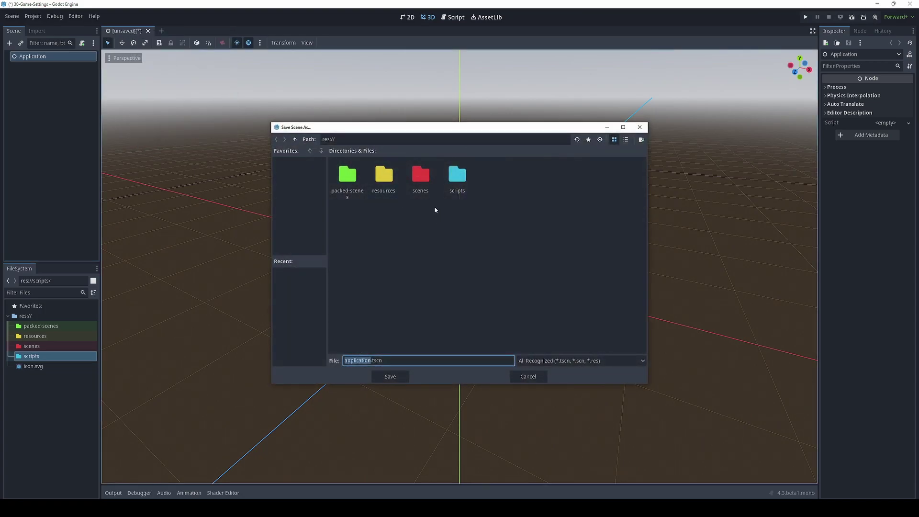
{"action": "double_click", "coordinate": [424, 181]}
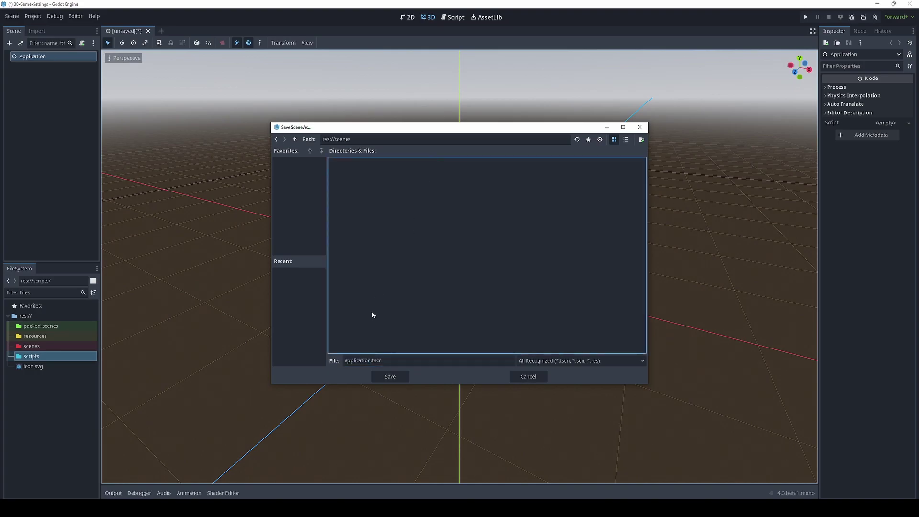
{"action": "left_click_drag", "start_coordinate": [393, 362], "coordinate": [324, 360]}
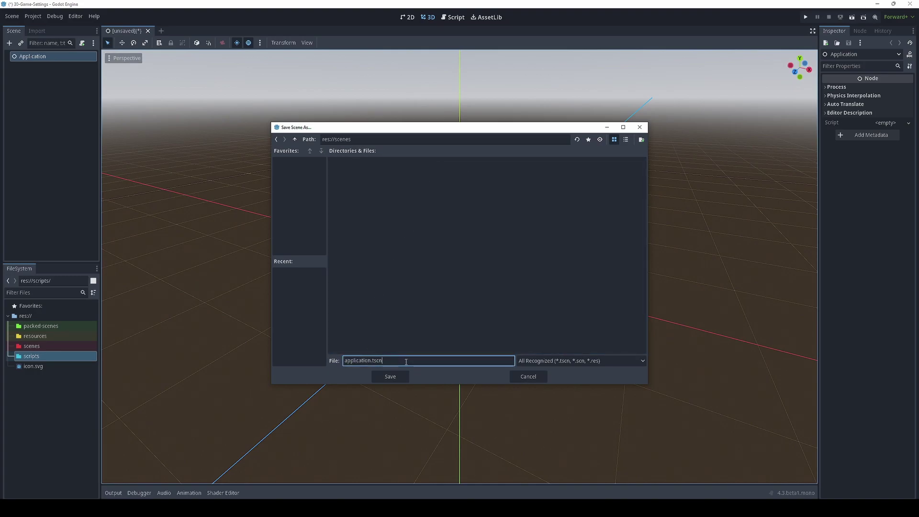
{"action": "left_click", "coordinate": [386, 377]}
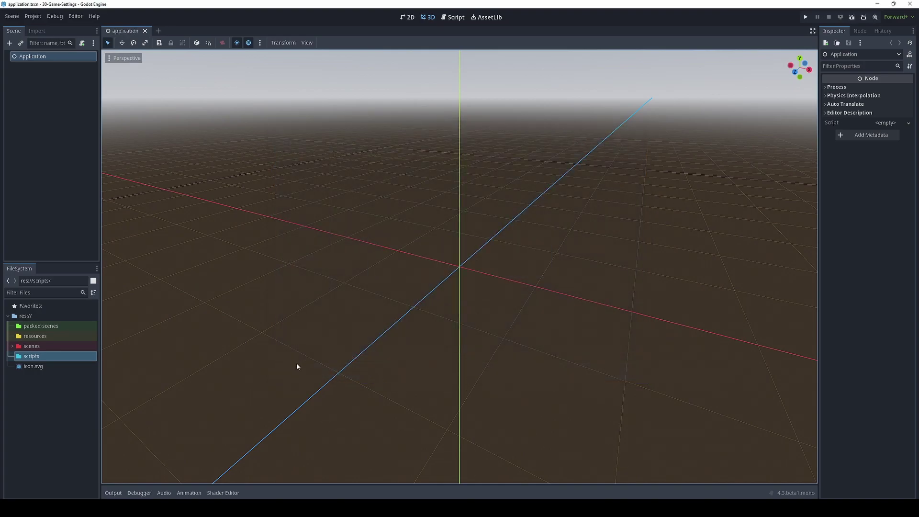
Step: Set application.tscn as the project's main scene and select the scripts folder
{"action": "left_click", "coordinate": [16, 347]}
{"action": "double_click", "coordinate": [16, 349]}
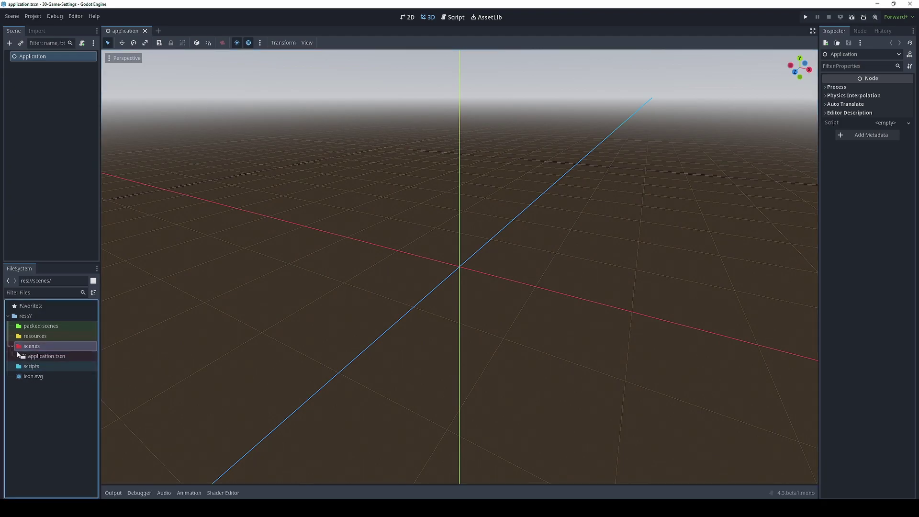
{"action": "left_click", "coordinate": [36, 358]}
{"action": "right_click", "coordinate": [37, 358]}
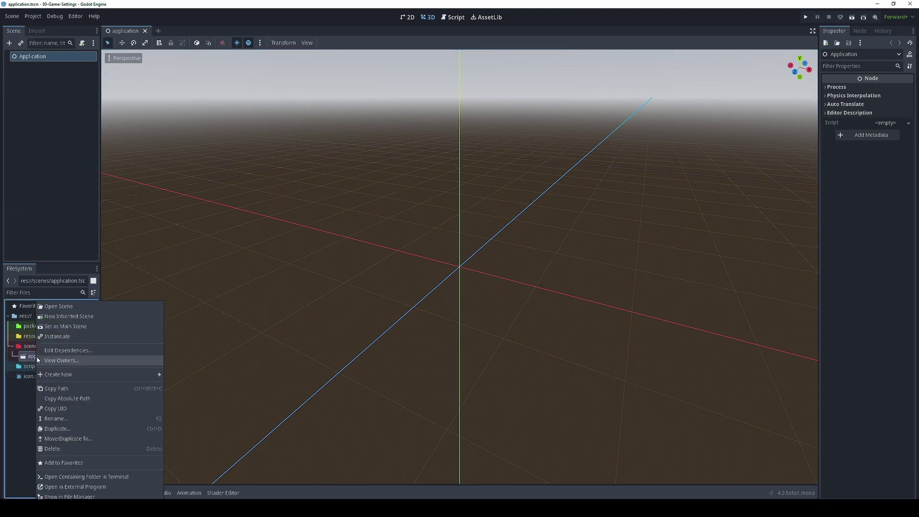
{"action": "left_click", "coordinate": [74, 327]}
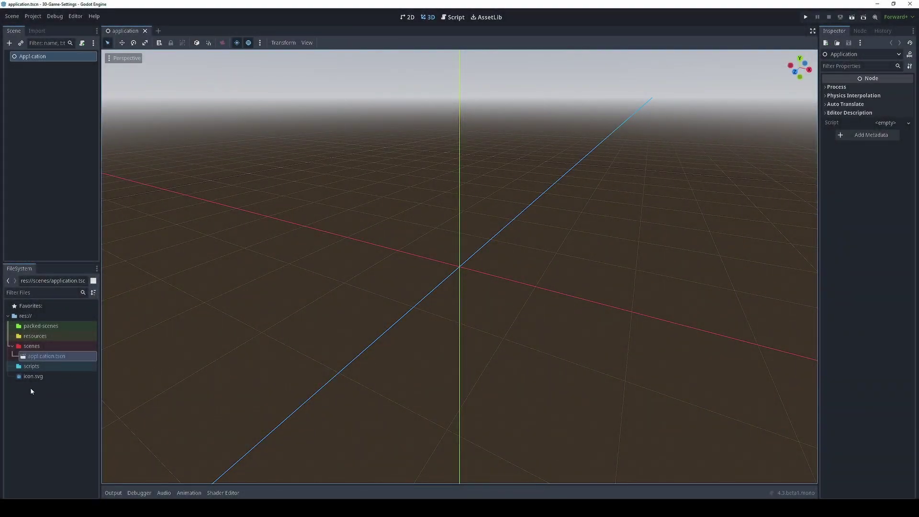
{"action": "left_click", "coordinate": [29, 367]}
Step: Create SettingsController.cs in res://scripts as a C# script inheriting Node
{"action": "right_click", "coordinate": [32, 367]}
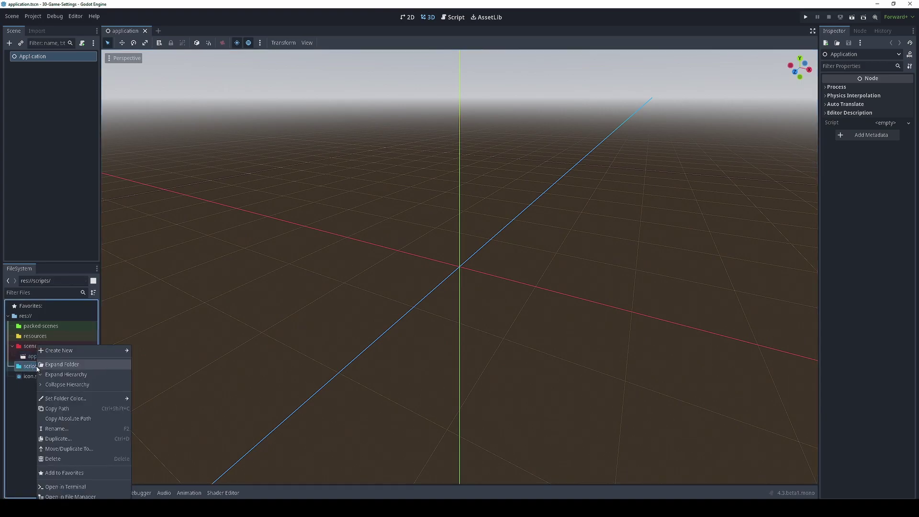
{"action": "mouse_move", "coordinate": [96, 352]}
{"action": "left_click", "coordinate": [160, 368]}
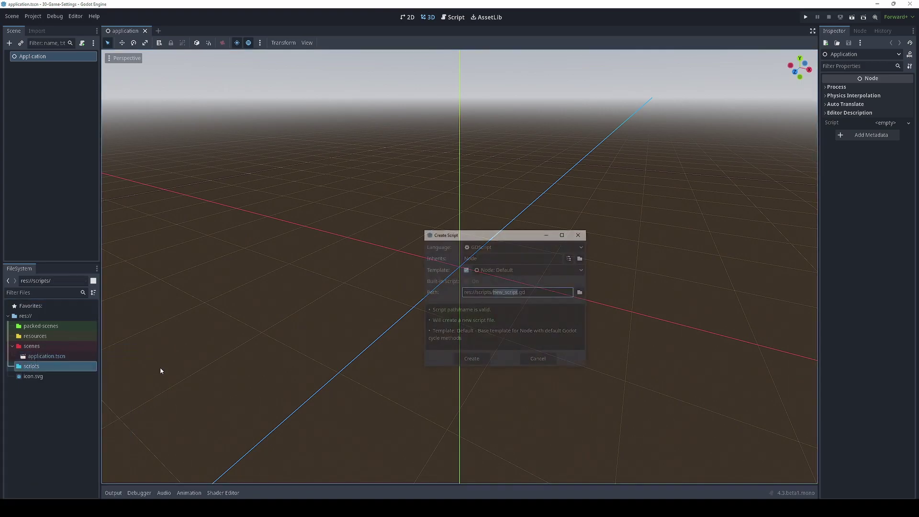
{"action": "left_click", "coordinate": [484, 269]}
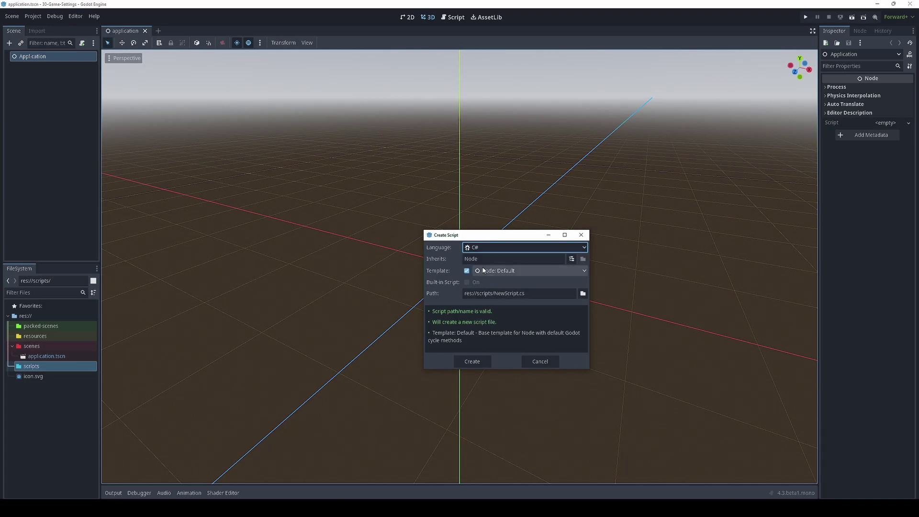
{"action": "left_click", "coordinate": [488, 258]}
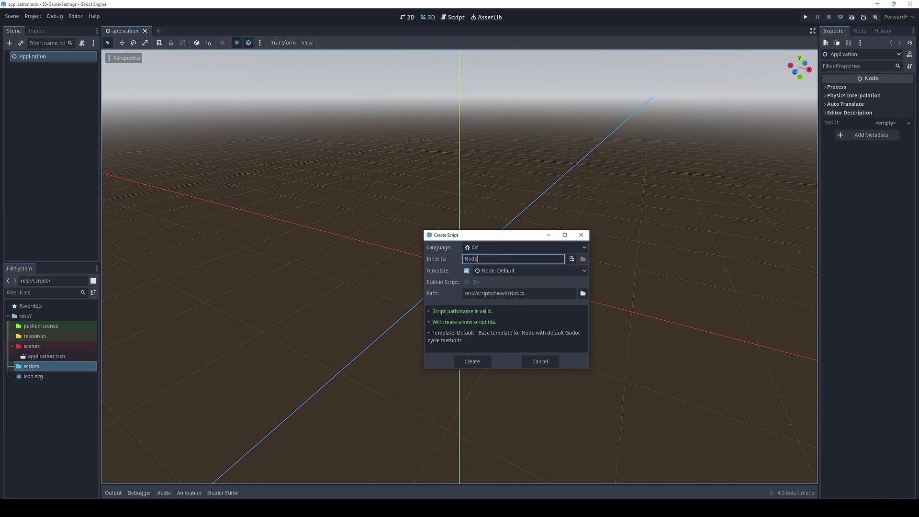
{"action": "double_click", "coordinate": [464, 258]}
{"action": "left_click_drag", "start_coordinate": [518, 293], "coordinate": [494, 293]}
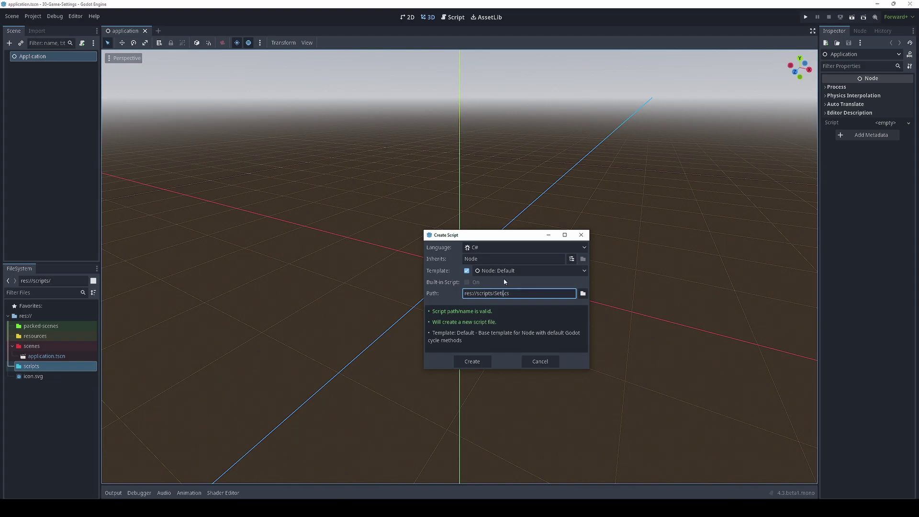
{"action": "type", "text": "ontroller"}
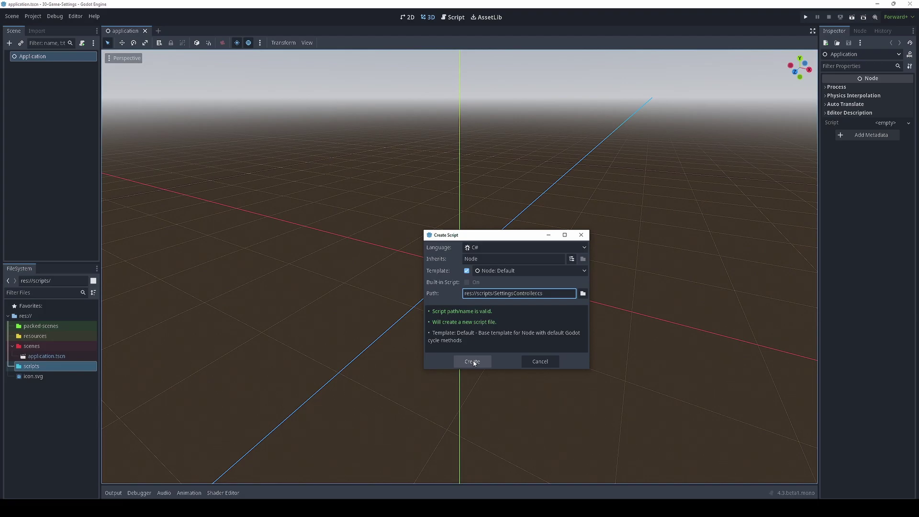
{"action": "left_click", "coordinate": [474, 363]}
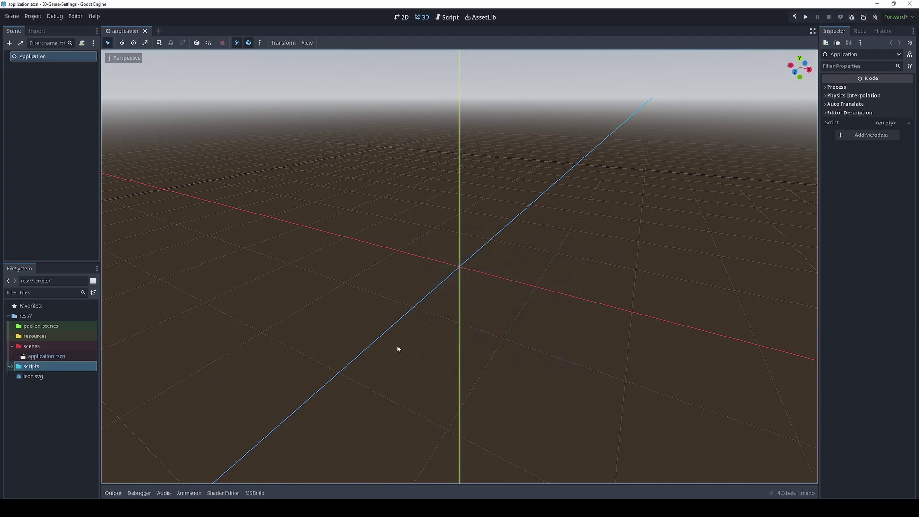
Step: Open SettingsController.cs in Rider, loading and trusting the project's solution
{"action": "left_click", "coordinate": [12, 366]}
{"action": "left_click", "coordinate": [32, 378]}
{"action": "right_click", "coordinate": [40, 378]}
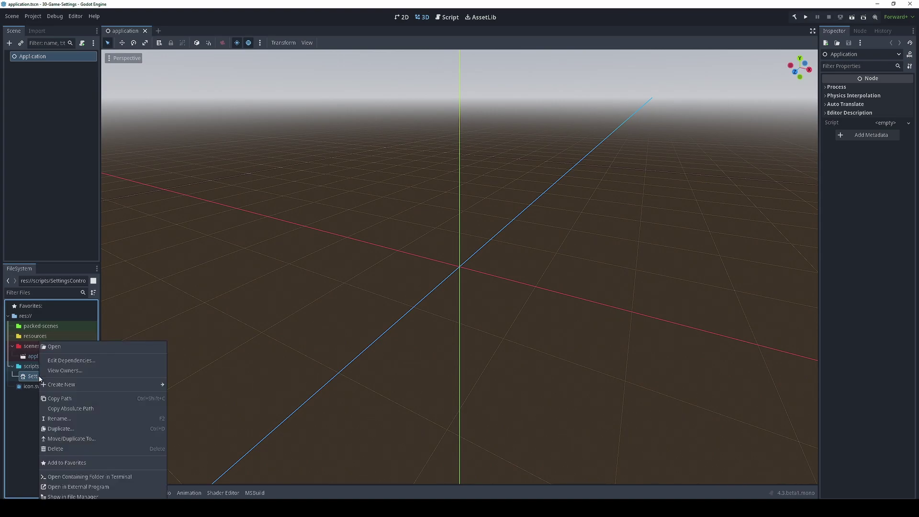
{"action": "left_click", "coordinate": [87, 488]}
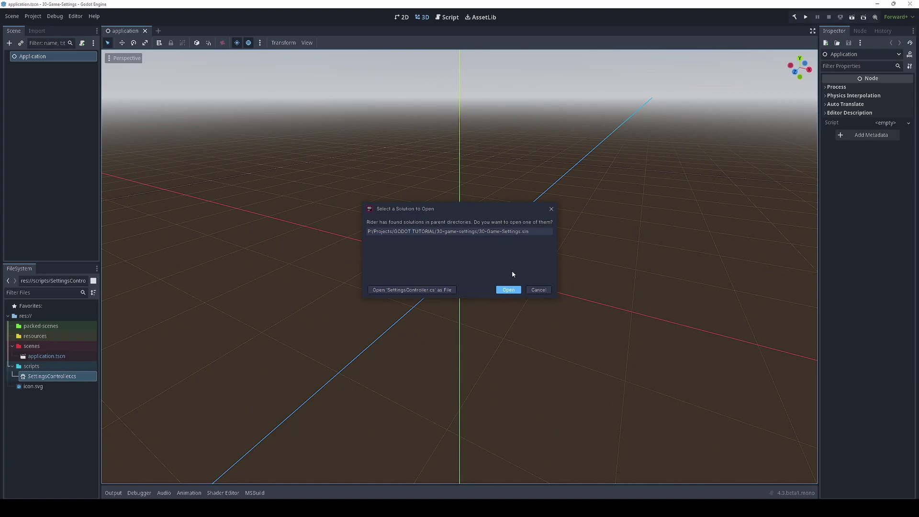
{"action": "left_click", "coordinate": [508, 292]}
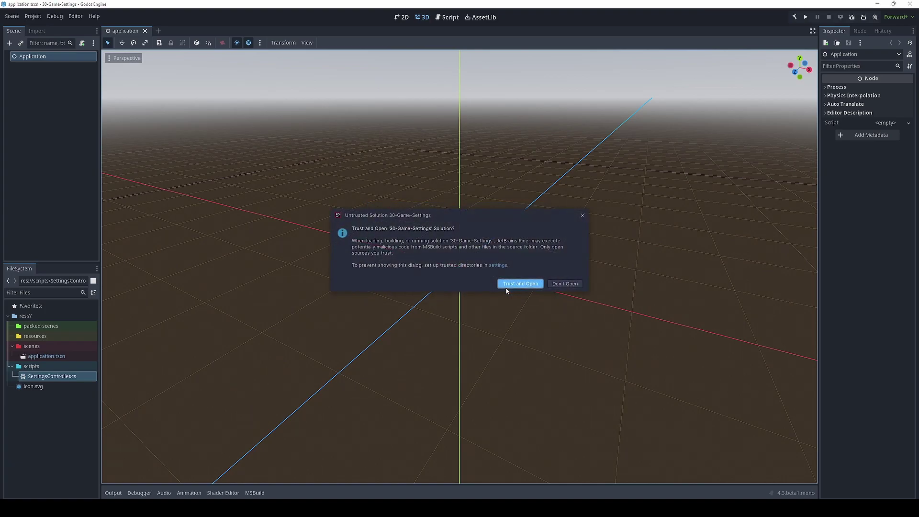
{"action": "left_click", "coordinate": [513, 284]}
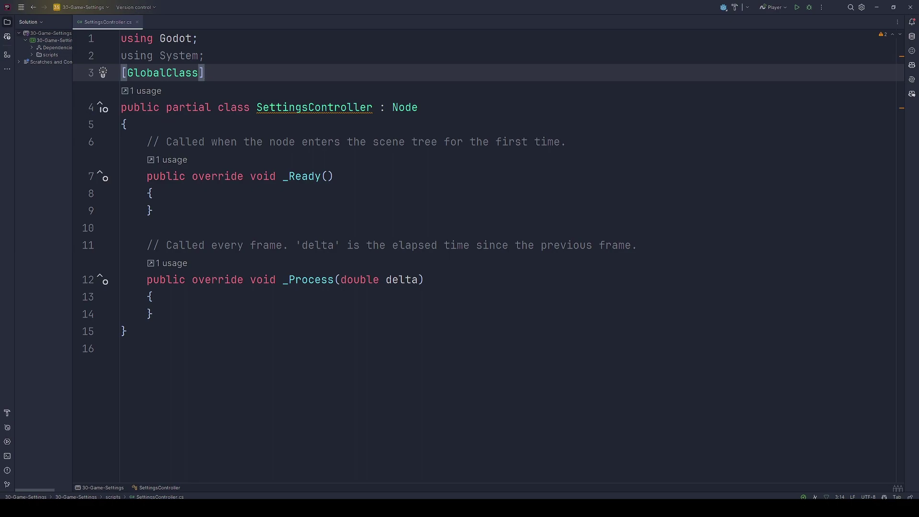
Step: Delete the _Process method and its comment, leaving only _Ready in the class
{"action": "key", "text": "Down"}
{"action": "key", "text": "Down"}
{"action": "key", "text": "Down"}
{"action": "key", "text": "Down"}
{"action": "key", "text": "Down"}
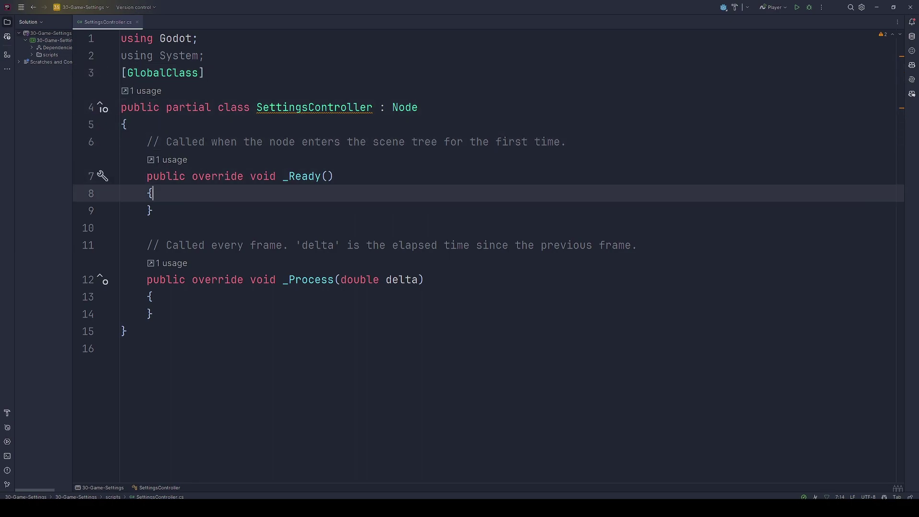
{"action": "key", "text": "Down"}
{"action": "key", "text": "Down"}
{"action": "key", "text": "Down"}
{"action": "key", "text": "shift+Down"}
{"action": "key", "text": "shift+Down"}
{"action": "key", "text": "shift+Down"}
{"action": "key", "text": "shift+Down"}
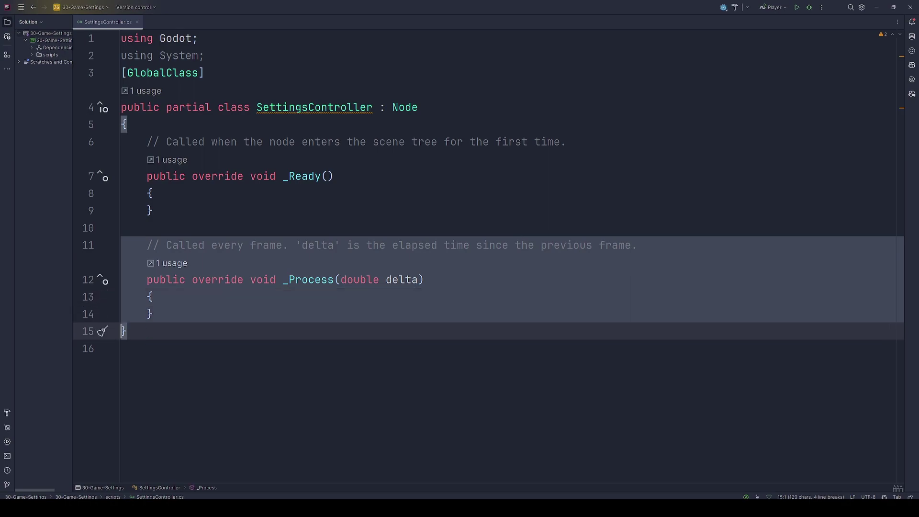
{"action": "key", "text": "shift+Up"}
{"action": "key", "text": "BackSpace"}
{"action": "key", "text": "BackSpace"}
{"action": "key", "text": "BackSpace"}
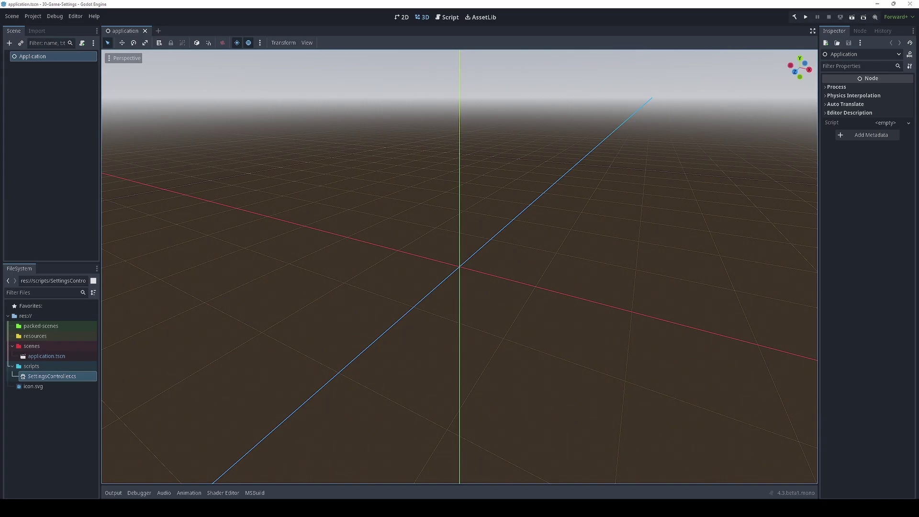
Step: In Project Settings > Display > Window, set viewport width 1920 and height 1080
{"action": "left_click", "coordinate": [35, 16]}
{"action": "left_click", "coordinate": [38, 28]}
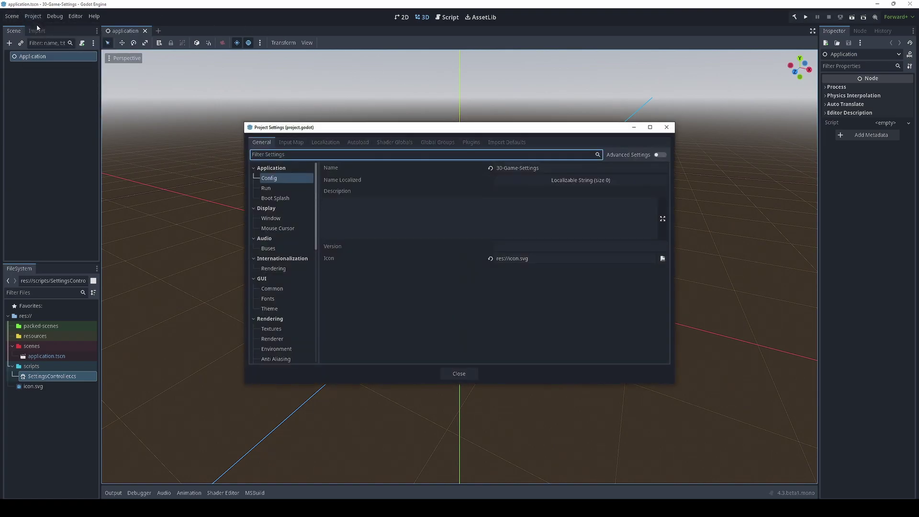
{"action": "left_click", "coordinate": [268, 218]}
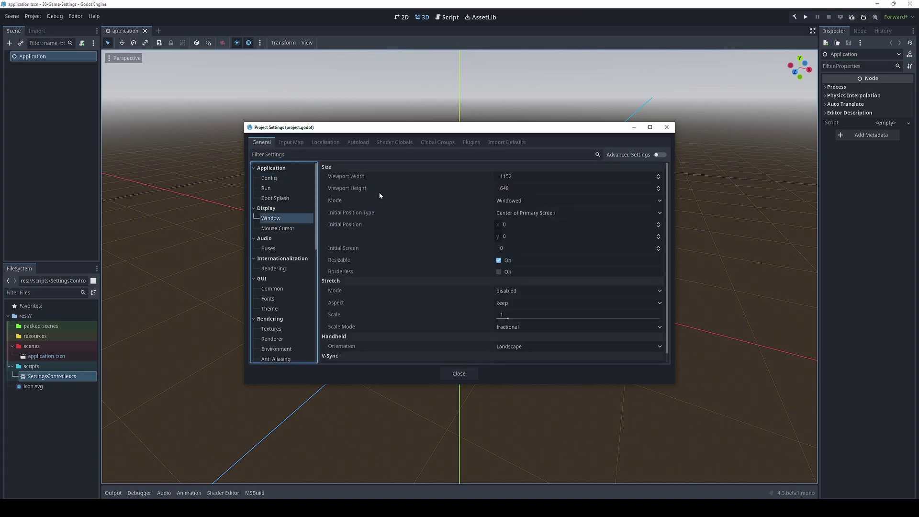
{"action": "left_click", "coordinate": [532, 177]}
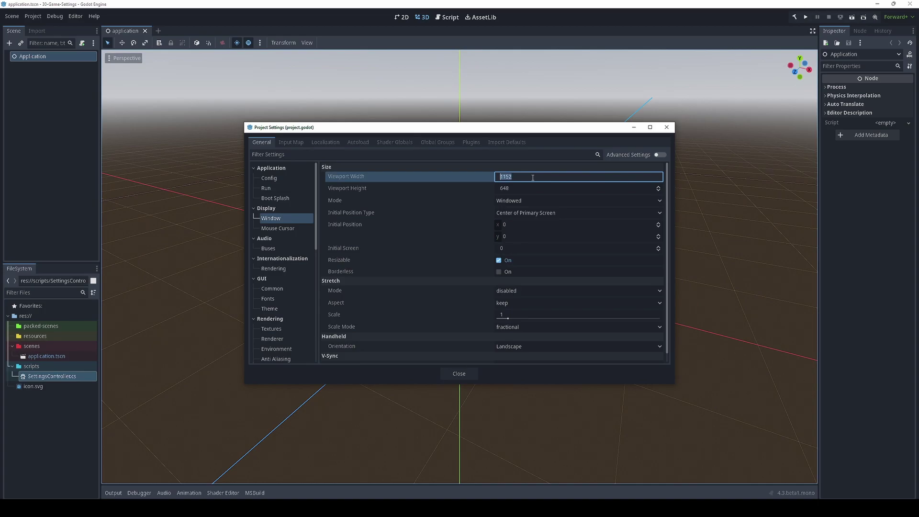
{"action": "type", "text": "1920"}
{"action": "key", "text": "Tab"}
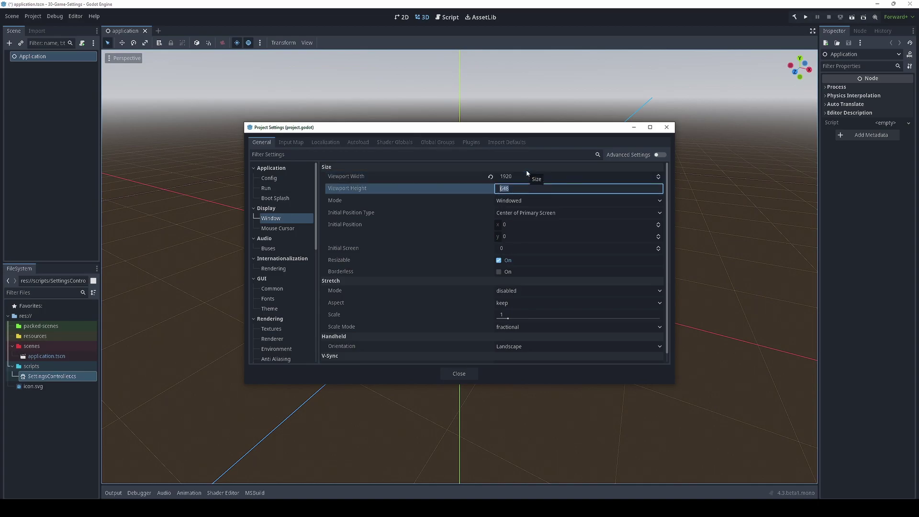
{"action": "type", "text": "1080"}
{"action": "key", "text": "Return"}
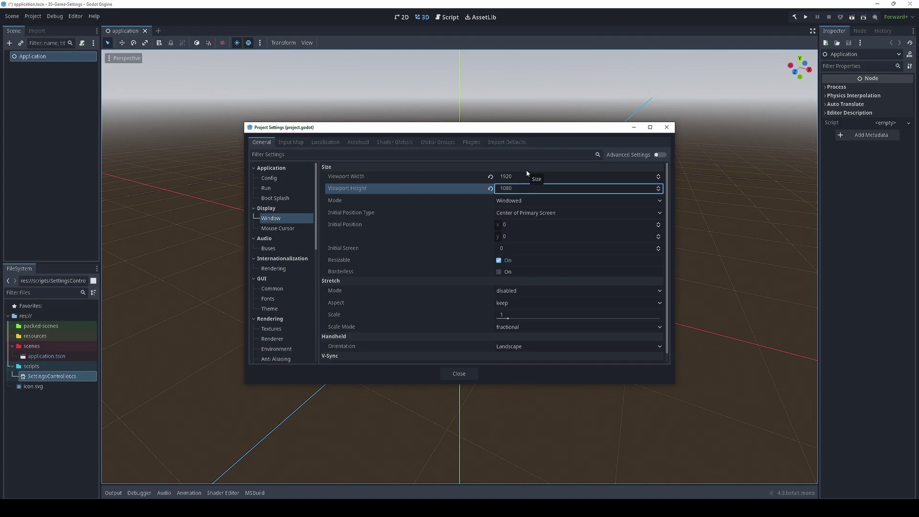
Step: Enable Advanced Settings and set Window Width Override 1280 and Height Override 720
{"action": "left_click", "coordinate": [661, 155]}
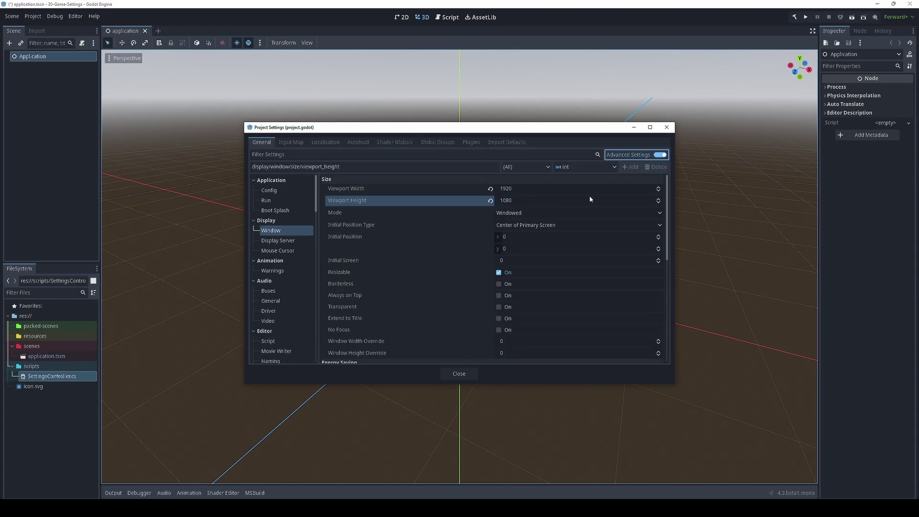
{"action": "left_click", "coordinate": [349, 341]}
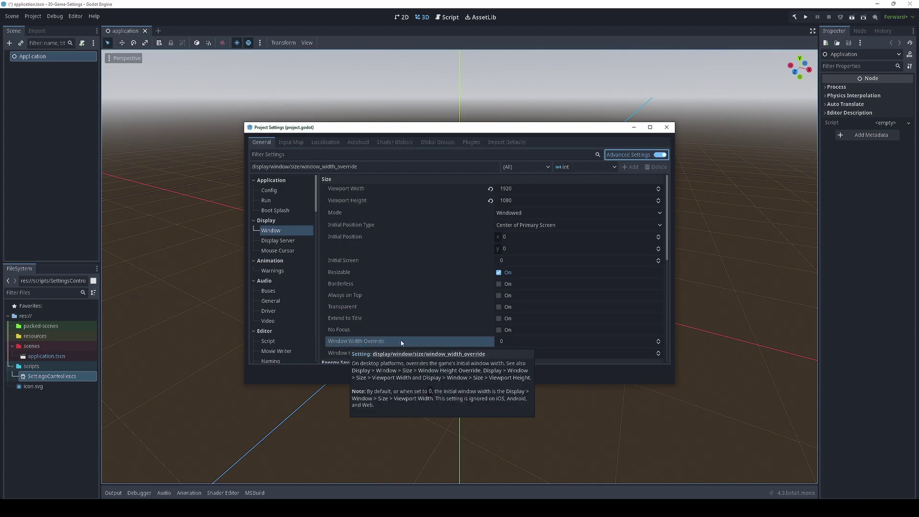
{"action": "left_click", "coordinate": [336, 353]}
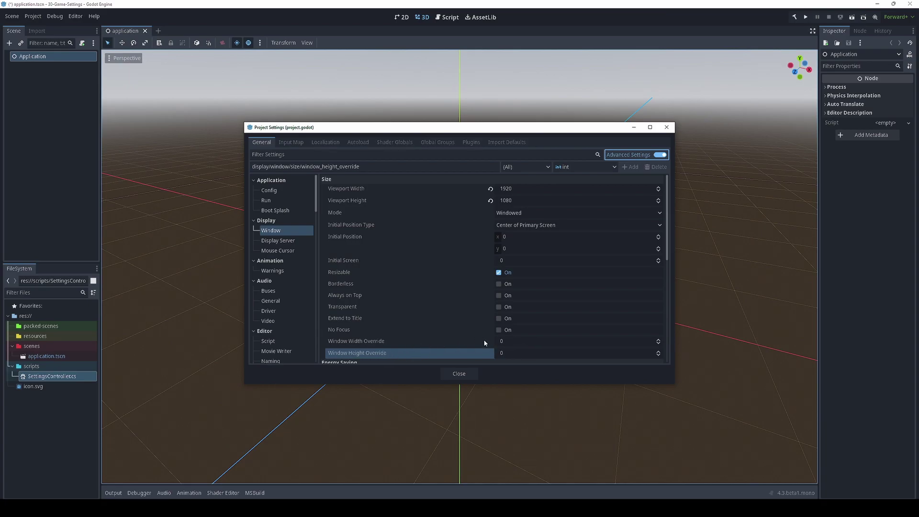
{"action": "left_click", "coordinate": [526, 343]}
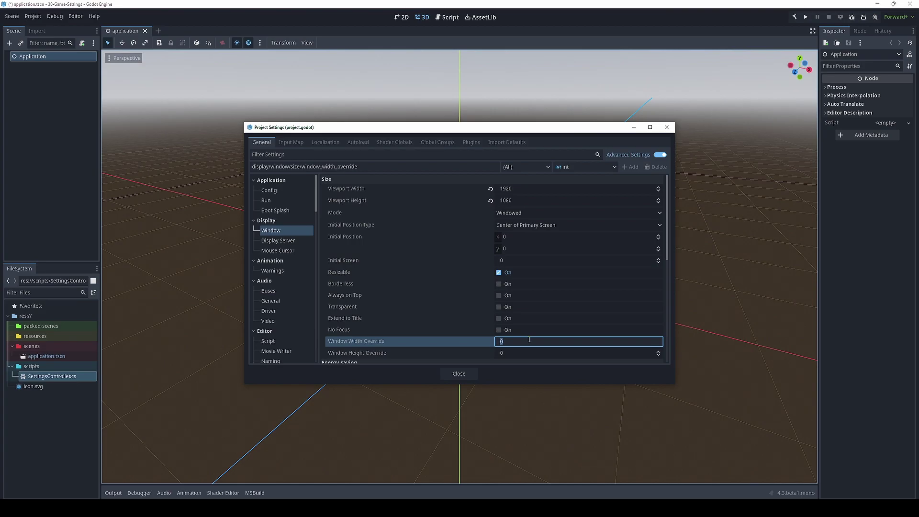
{"action": "type", "text": "1280"}
{"action": "key", "text": "Tab"}
{"action": "type", "text": "720"}
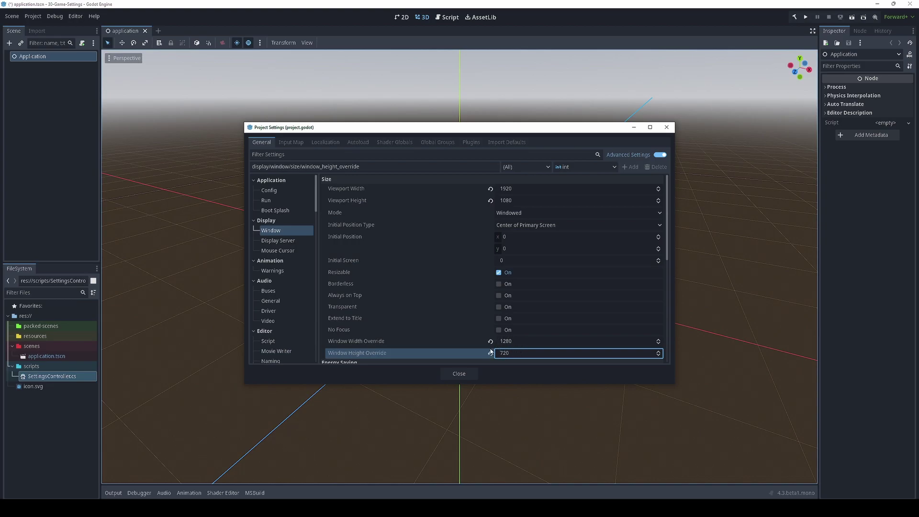
{"action": "mouse_move", "coordinate": [459, 341]}
Step: Close Project Settings, add a Window child node under Application, and widen the Inspector
{"action": "left_click", "coordinate": [666, 127]}
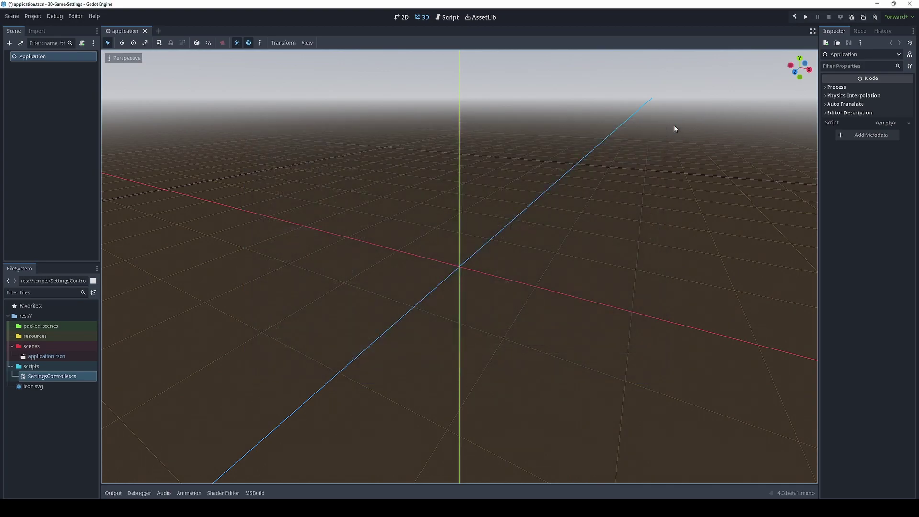
{"action": "right_click", "coordinate": [36, 58]}
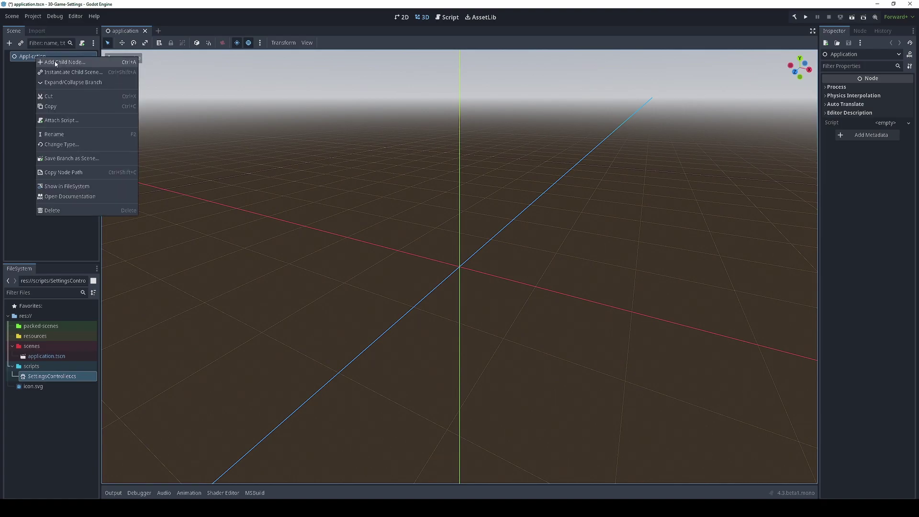
{"action": "left_click", "coordinate": [55, 61]}
{"action": "type", "text": "nd"}
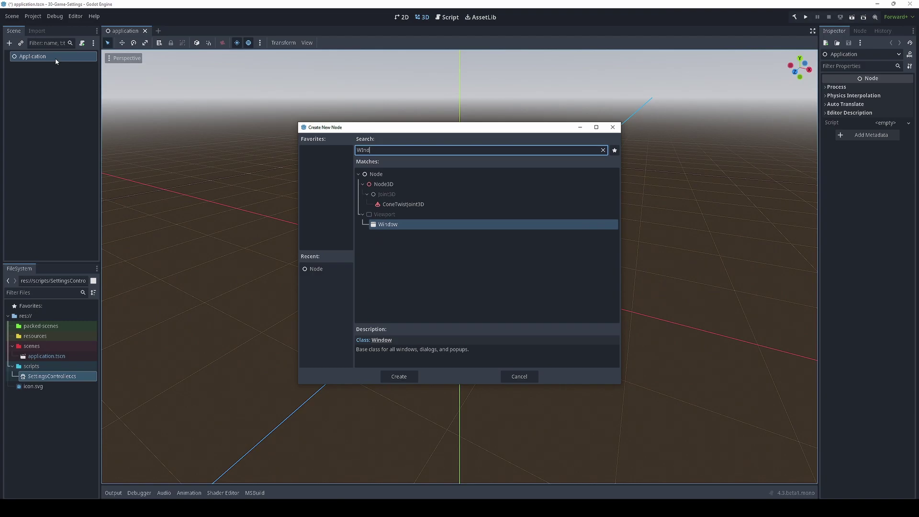
{"action": "key", "text": "Return"}
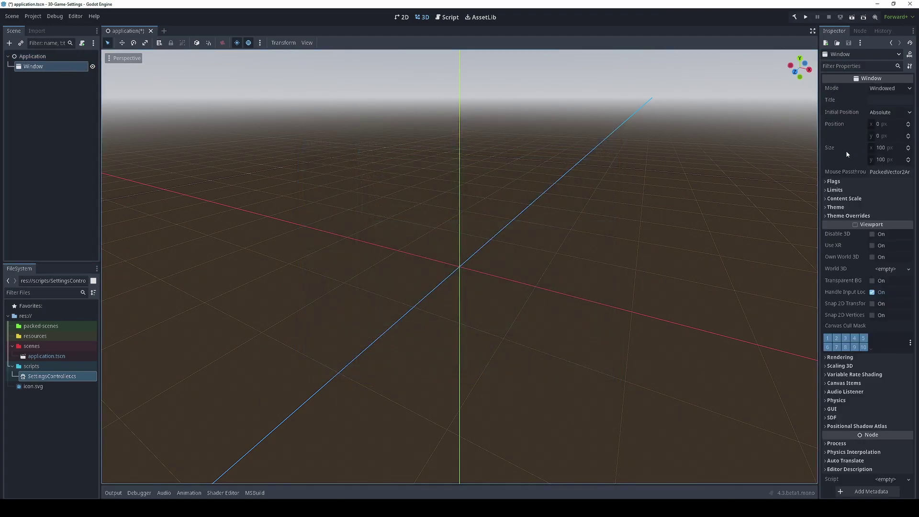
{"action": "left_click_drag", "start_coordinate": [820, 157], "coordinate": [738, 161]}
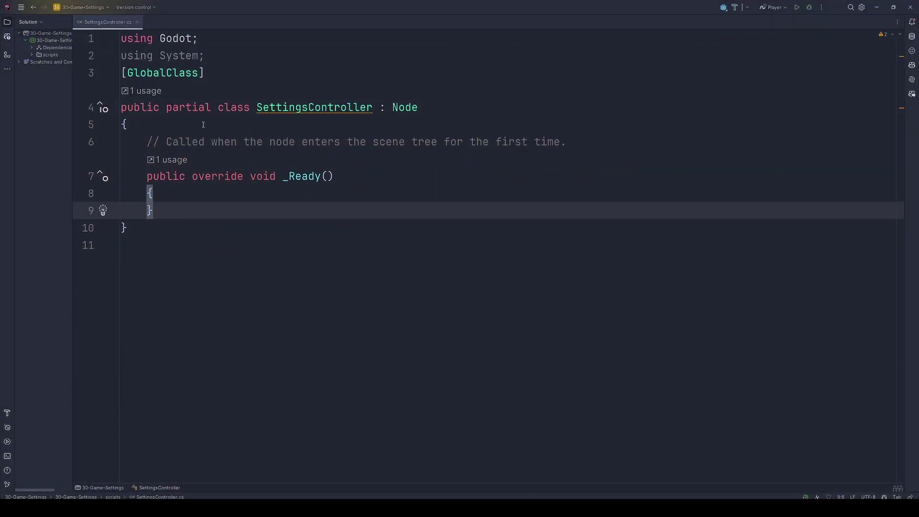
{"action": "left_click", "coordinate": [208, 122]}
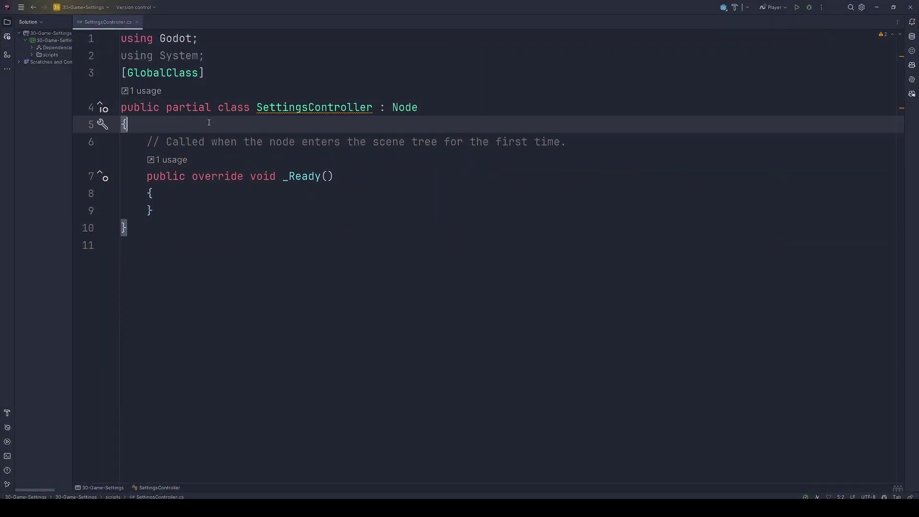
{"action": "key", "text": "Return"}
{"action": "key", "text": "Return"}
{"action": "key", "text": "Up"}
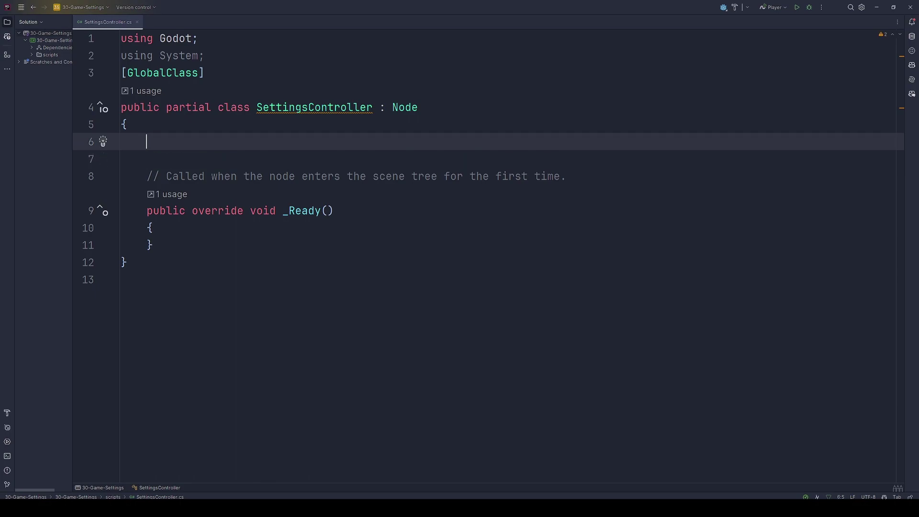
{"action": "type", "text": "//VIDEO SETTINGS: Resolution     public Vector2I GetWindowResolution()     {         var rootWindow = GetTree().GetRoot();         return rootWindow.Size;     }     public Vector2I GetResolution(int windowId = 0)     {         return DisplayServer.WindowGetSize(windowId);     }     public void SetResolution(Vector2I resolution, int windowId = 0)     {         DisplayServer.WindowSetSize(             size: resolution,             windowId: windowId         );     }     public void SetResolution(int width, int height, int windowId = 0)     {         DisplayServer.WindowSetSize(             size: new Vector2I(width, height),             windowId: windowId         );     }"}
{"action": "scroll", "coordinate": [382, 241], "scroll_direction": "up", "scroll_amount": 2}
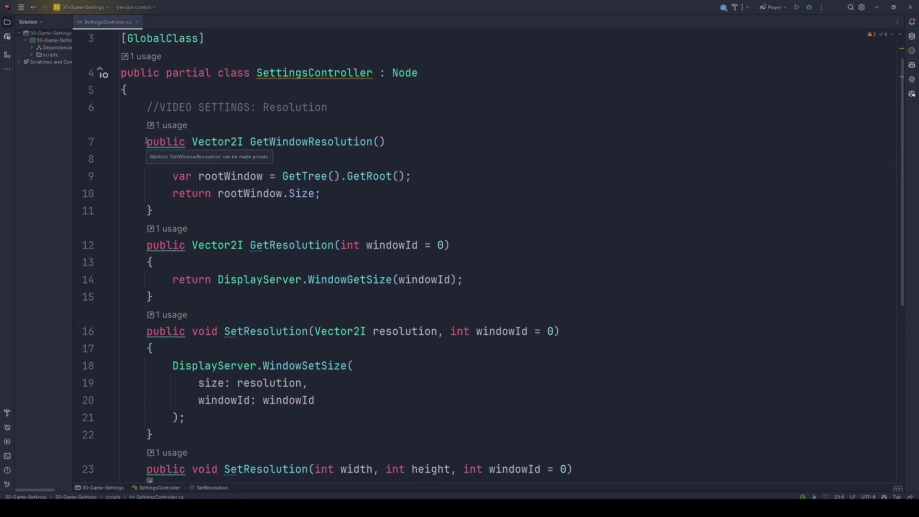
{"action": "double_click", "coordinate": [234, 141]}
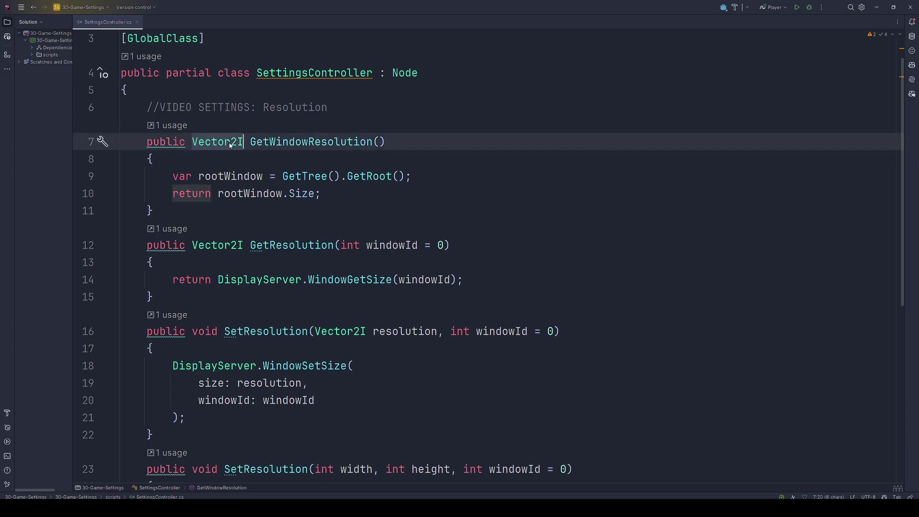
{"action": "mouse_move", "coordinate": [243, 145]}
{"action": "left_mouse_down"}
{"action": "mouse_move", "coordinate": [236, 146]}
{"action": "mouse_move", "coordinate": [398, 139]}
{"action": "left_mouse_up"}
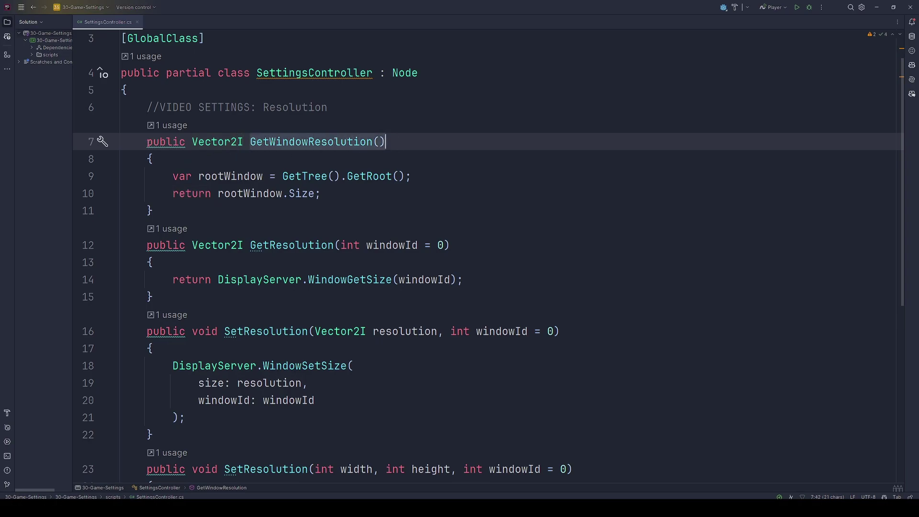
{"action": "left_click_drag", "start_coordinate": [147, 142], "coordinate": [153, 211]}
{"action": "left_click", "coordinate": [174, 177]}
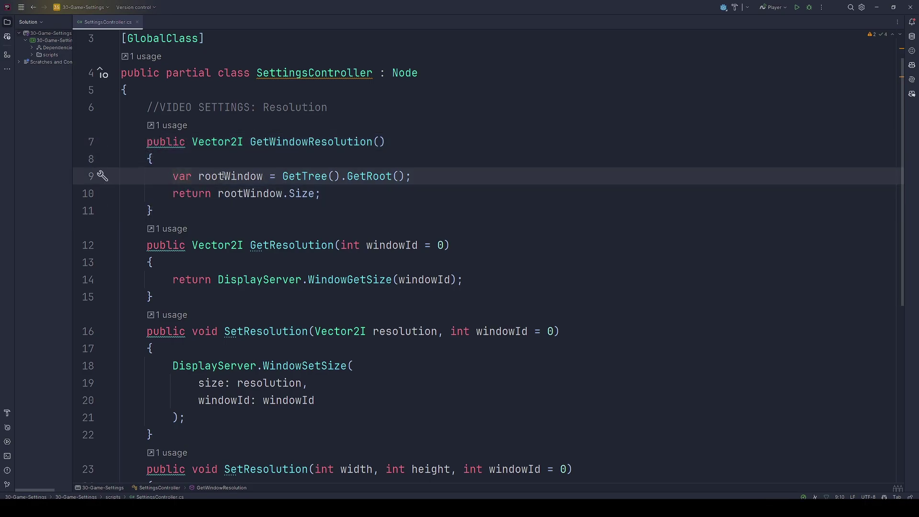
{"action": "double_click", "coordinate": [264, 176]}
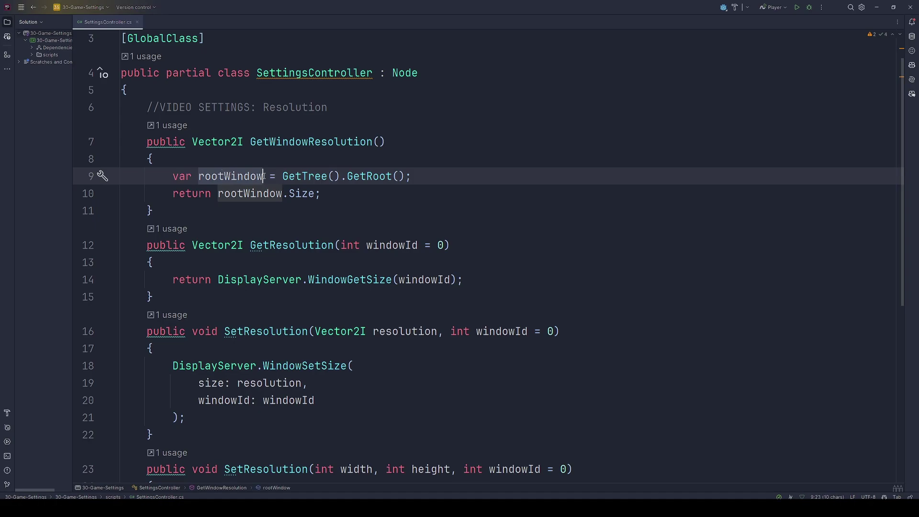
{"action": "left_click", "coordinate": [305, 176]}
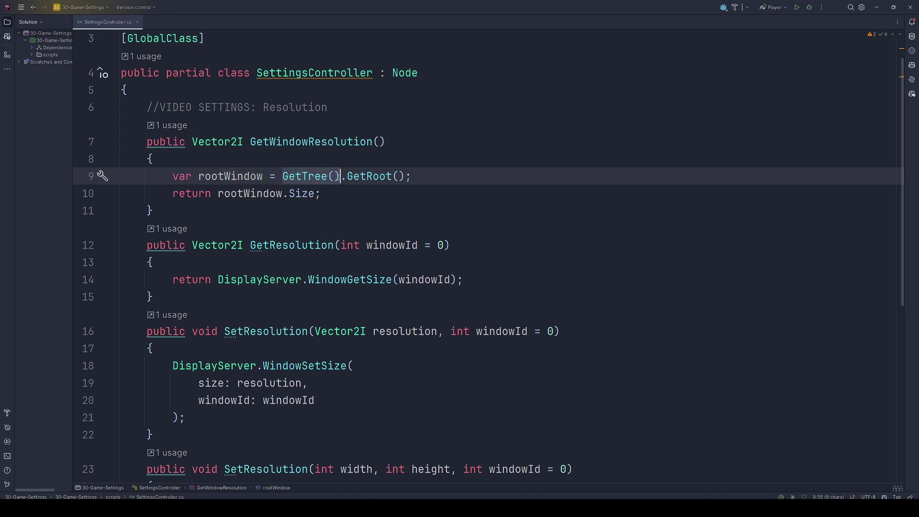
{"action": "left_click", "coordinate": [352, 177]}
{"action": "double_click", "coordinate": [352, 176]}
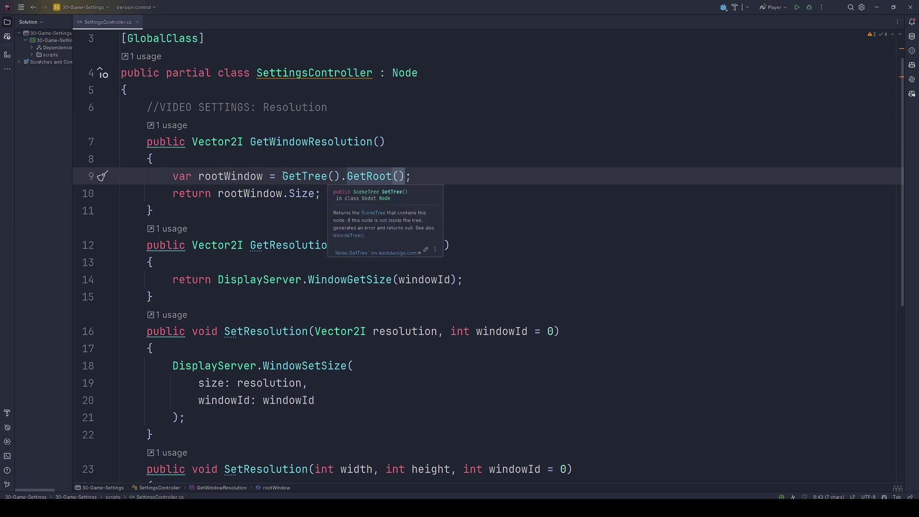
{"action": "left_click", "coordinate": [177, 193]}
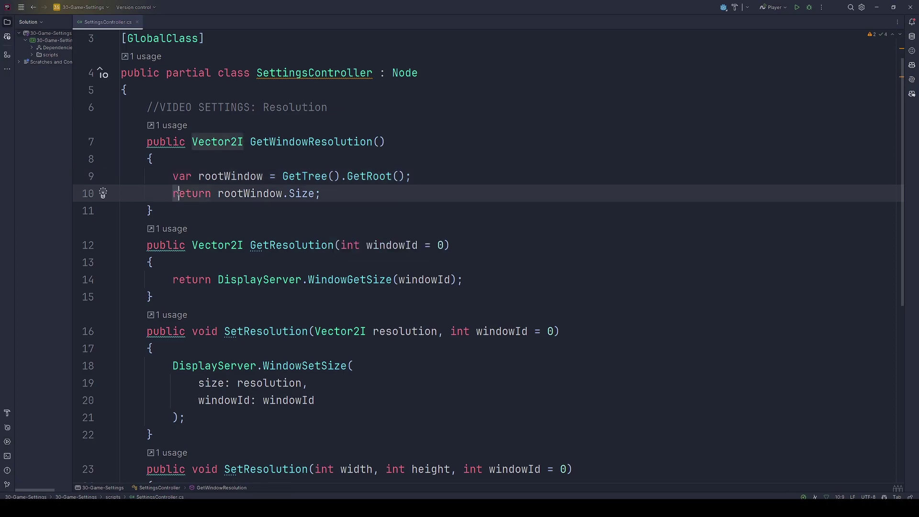
{"action": "double_click", "coordinate": [256, 193]}
{"action": "double_click", "coordinate": [301, 193]}
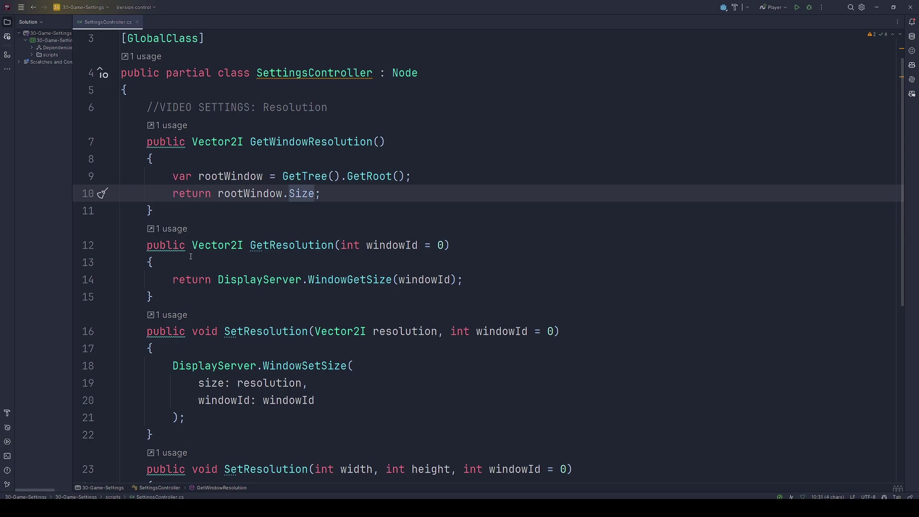
{"action": "left_click", "coordinate": [385, 246]}
{"action": "key", "text": "ctrl+w"}
{"action": "key", "text": "ctrl+w"}
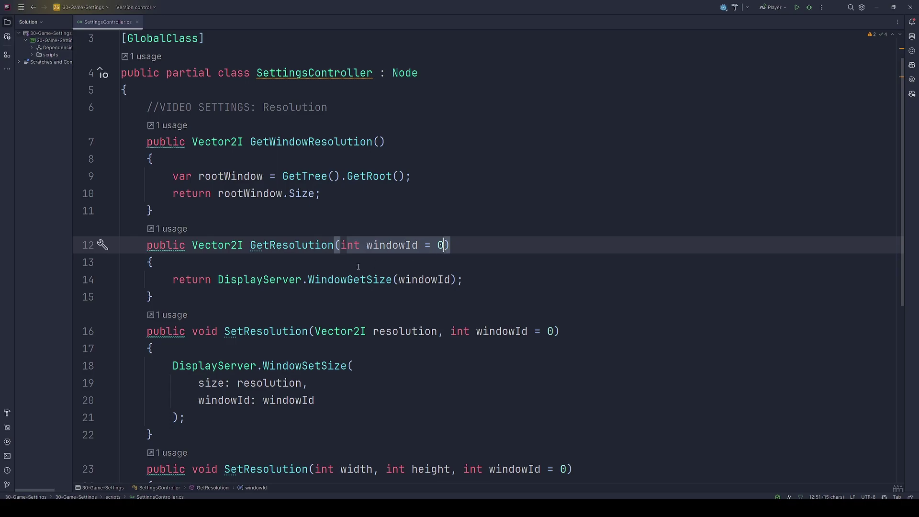
{"action": "double_click", "coordinate": [246, 280]}
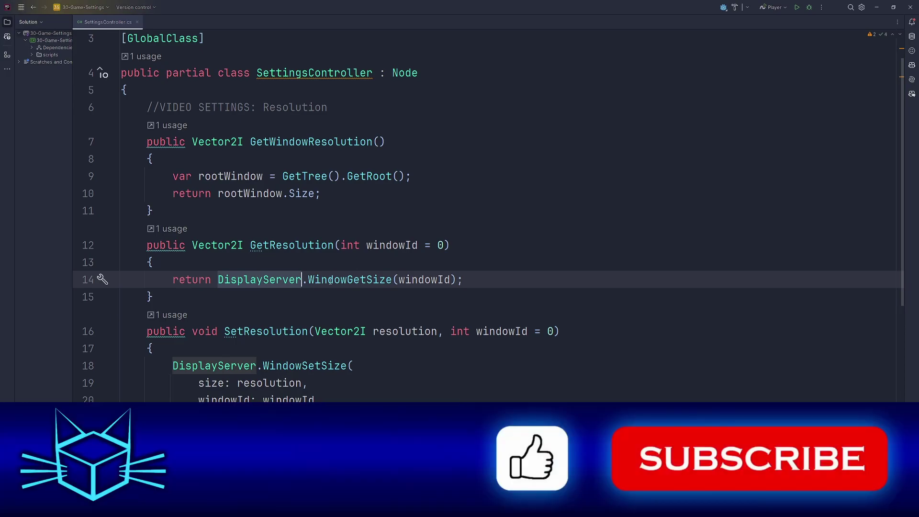
{"action": "double_click", "coordinate": [331, 280]}
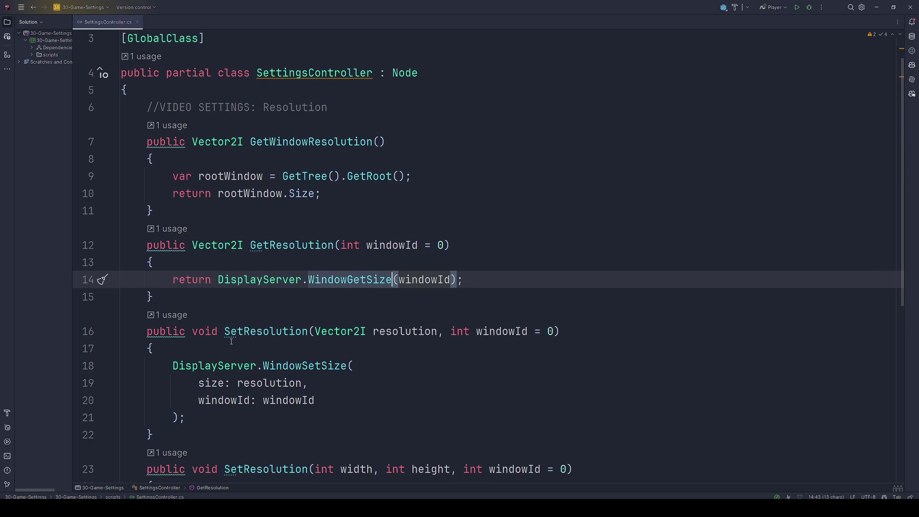
{"action": "left_click", "coordinate": [308, 331]}
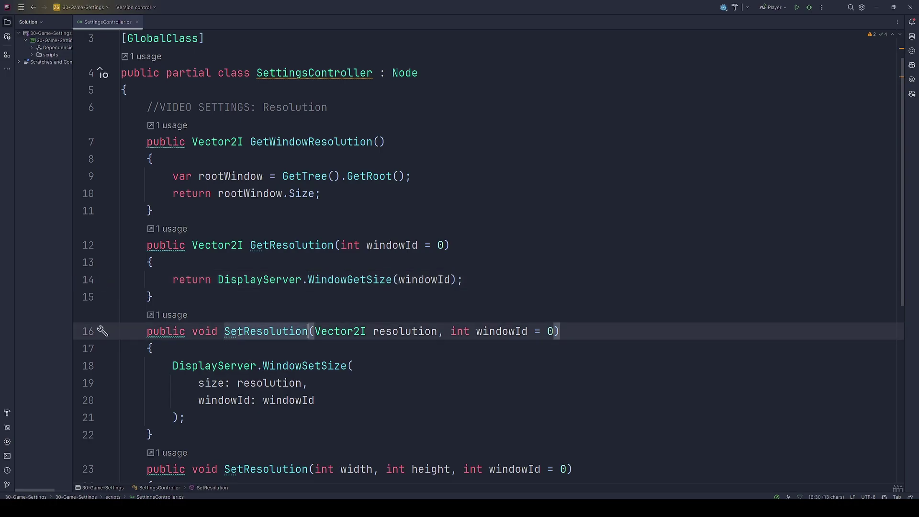
{"action": "key", "text": "Right"}
{"action": "left_click", "coordinate": [437, 332], "text": "shift"}
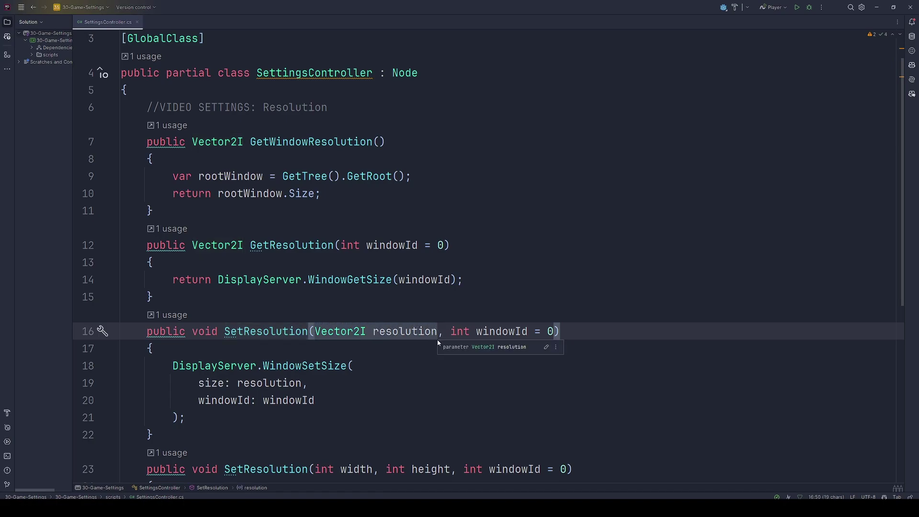
{"action": "left_click_drag", "start_coordinate": [450, 331], "coordinate": [547, 331]}
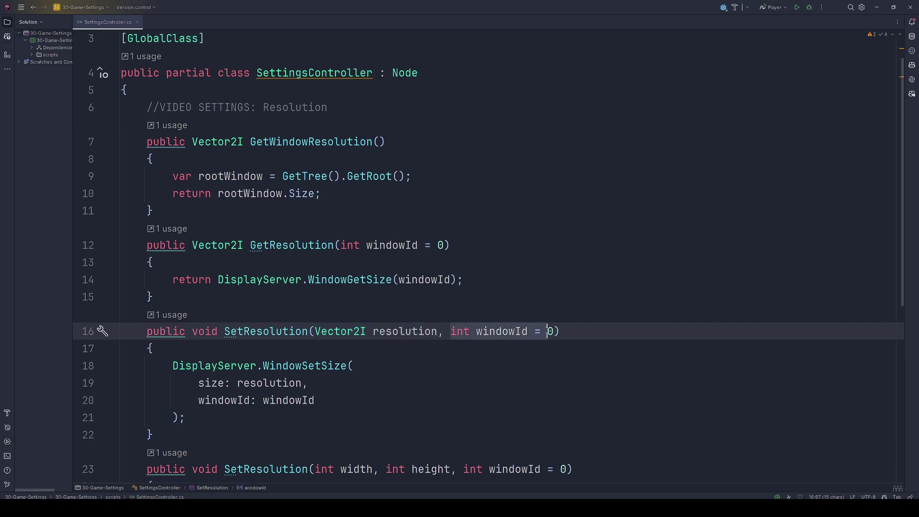
{"action": "left_click", "coordinate": [554, 332]}
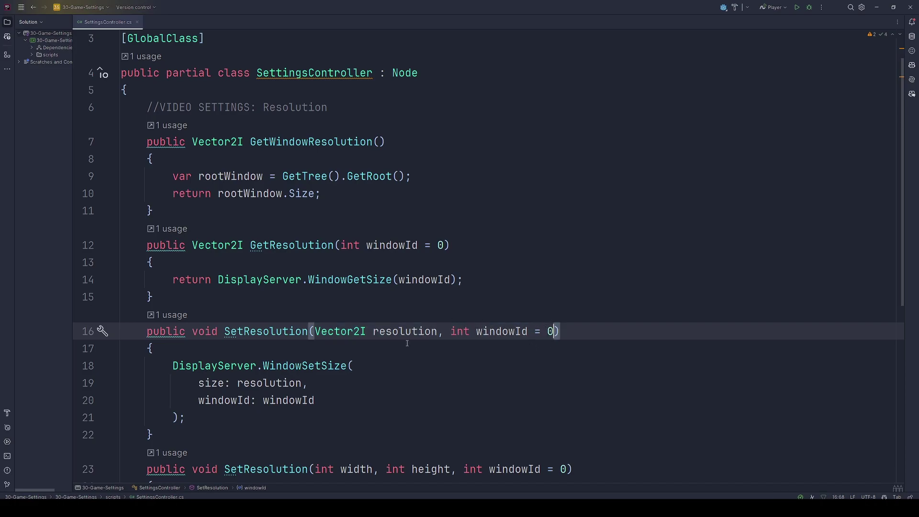
{"action": "scroll", "coordinate": [350, 391], "scroll_direction": "down", "scroll_amount": 1}
{"action": "key", "text": "Up"}
{"action": "key", "text": "Up"}
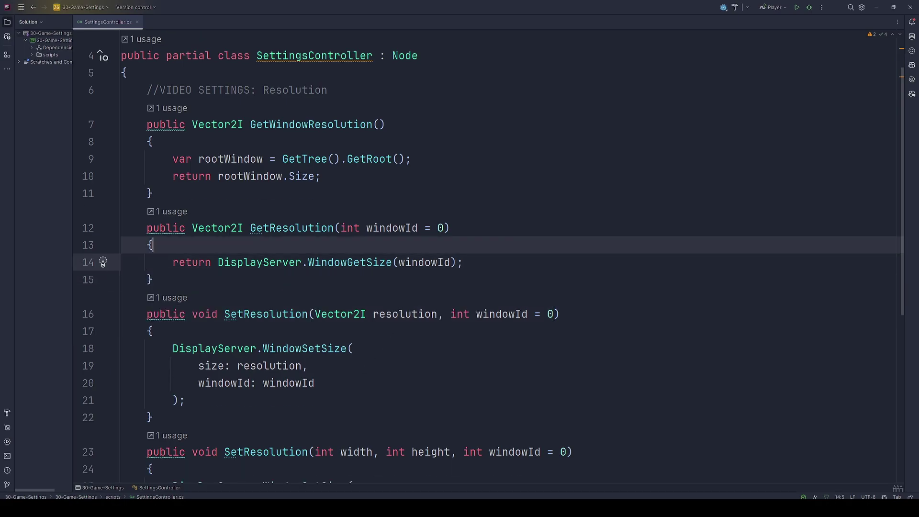
{"action": "key", "text": "Up"}
{"action": "key", "text": "Up"}
{"action": "key", "text": "Up"}
Step: Paste a SetResolution(Vector2I resolution) method that assigns rootWindow.Size = resolution
{"action": "type", "text": "public void SetResolution(Vector2I resolution)     {         var rootWindow = GetTree().GetRoot();         rootWindow.Size = resolution;     }"}
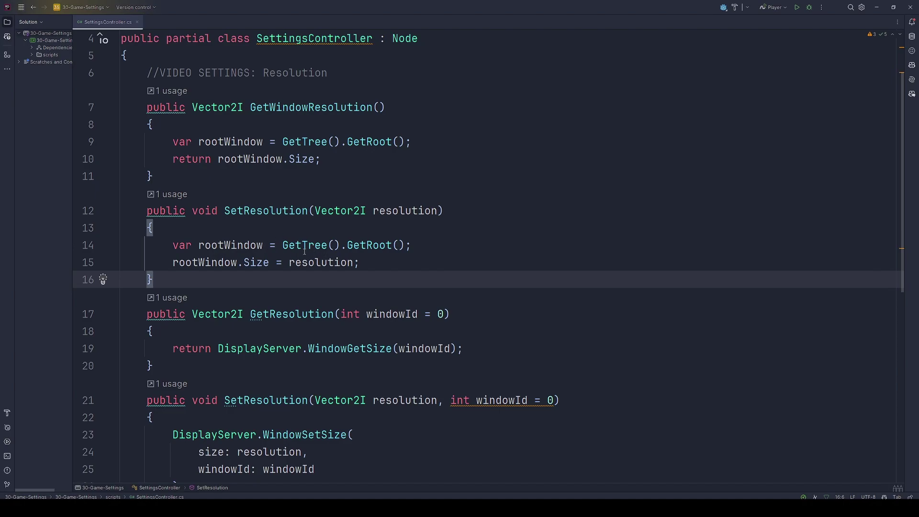
{"action": "left_click", "coordinate": [249, 159]}
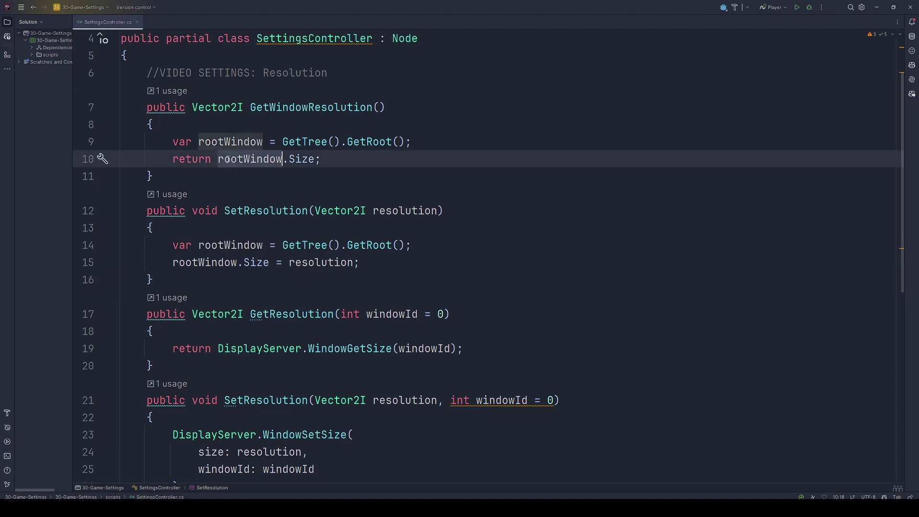
{"action": "double_click", "coordinate": [301, 159]}
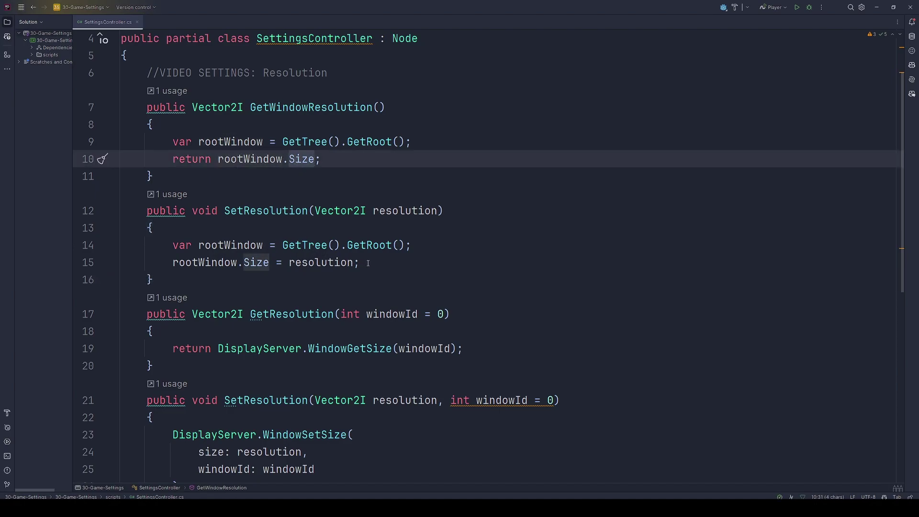
{"action": "left_click_drag", "start_coordinate": [360, 263], "coordinate": [244, 262]}
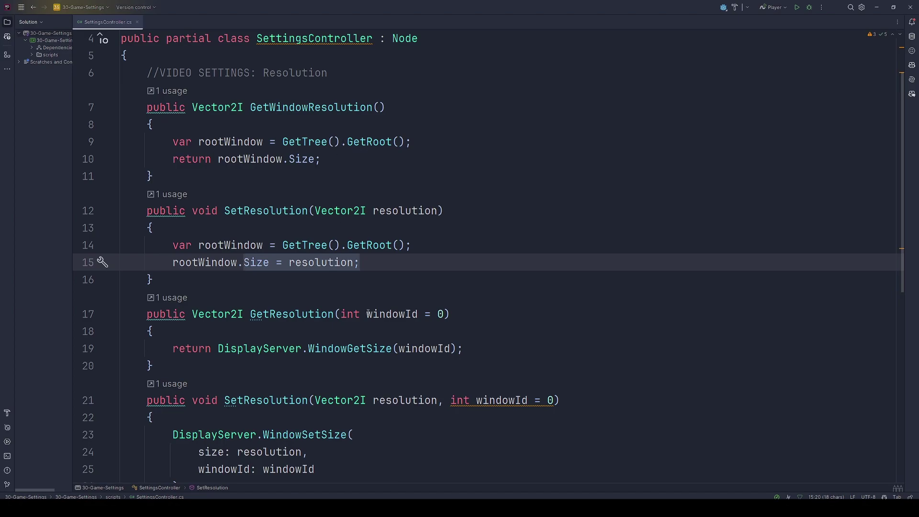
{"action": "scroll", "coordinate": [283, 285], "scroll_direction": "down", "scroll_amount": 3}
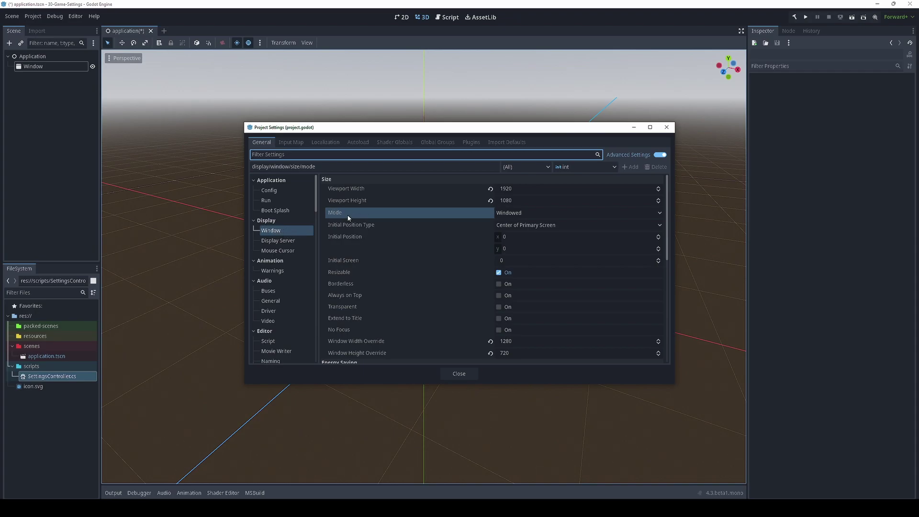
Step: Check the project's window Mode list, keep Windowed, and close Project Settings
{"action": "left_click", "coordinate": [528, 212]}
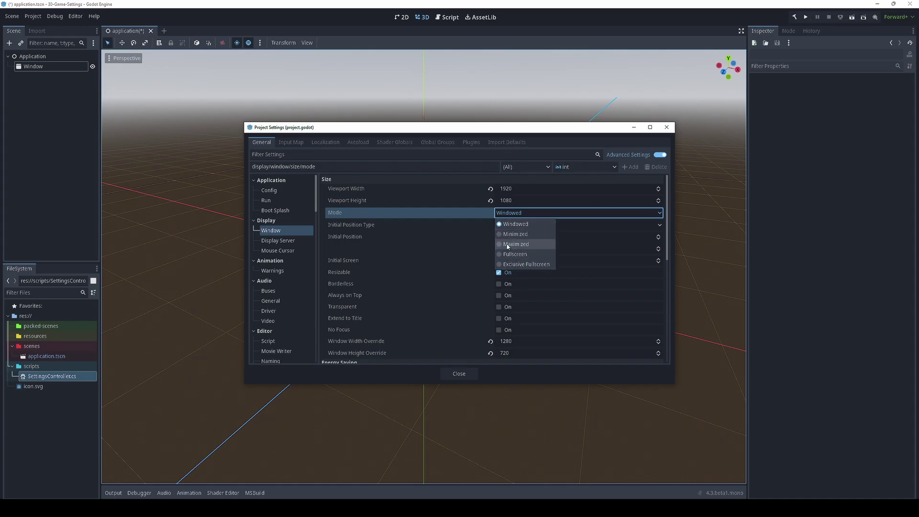
{"action": "left_click", "coordinate": [671, 129]}
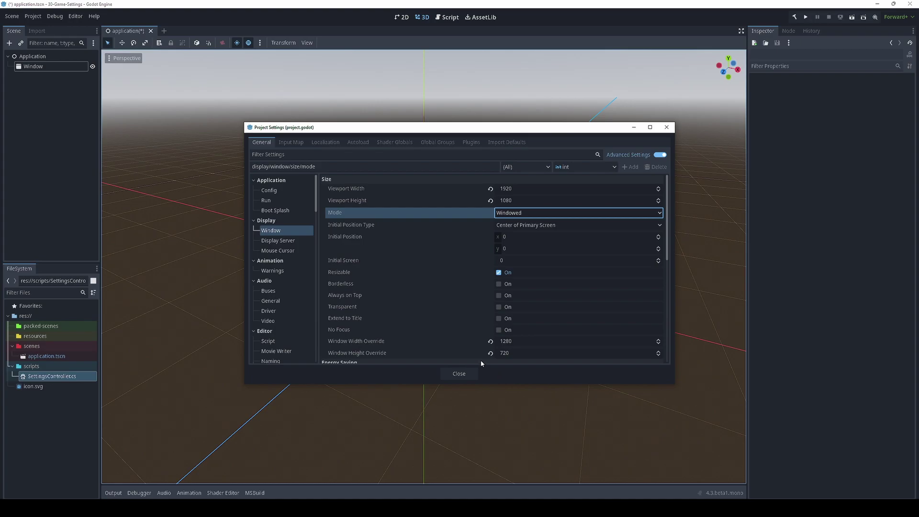
{"action": "left_click", "coordinate": [667, 127]}
Step: Select the Window node and confirm its Inspector Mode stays Windowed
{"action": "left_click", "coordinate": [18, 67]}
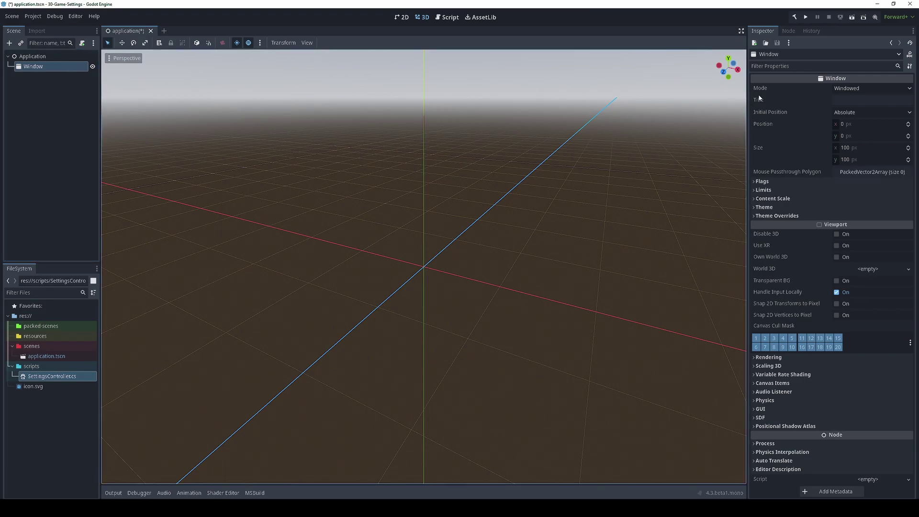
{"action": "left_click", "coordinate": [860, 88]}
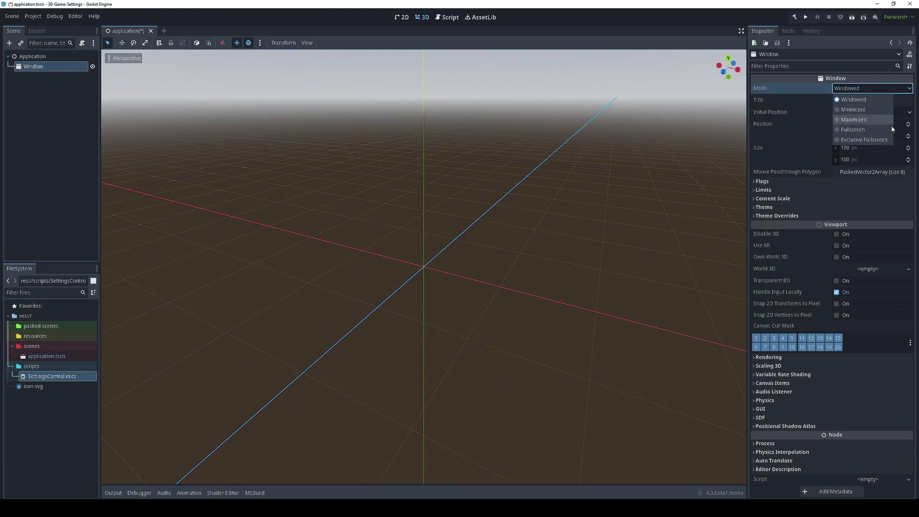
{"action": "left_click", "coordinate": [861, 89]}
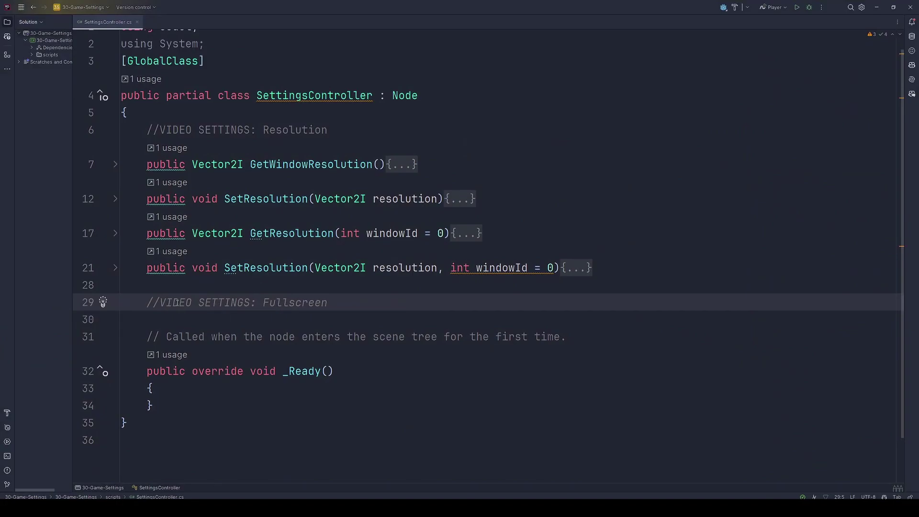
{"action": "type", "text": "//VIDEO SETTINGS: Fullscreen     public bool GetWindowFullscreenEnabled()     {         var window = GetTree().GetRoot();         return window.Mode == Window.ModeEnum.Fullscreen;     }     public void SetFullscreenEnabled(bool isFullscreen)     {         var window = GetTree().GetRoot();         window.Mode = isFullscreen ? Window.ModeEnum.Fullscreen : Window.ModeEnum.Windowed;     }      public bool GetFullscreenEnabled(int windowId = 0)     {         return DisplayServer.WindowGetMode(windowId) == DisplayServer.WindowMode.Fullscreen;     }     public void SetFullscreenEnabled(bool isFullscreen, int windowId = 0)     {         DisplayServer.WindowSetMode(             mode: isFullscreen ? DisplayServer.WindowMode.Fullscreen : DisplayServer.WindowMode.Windowed,             windowId: windowId         );     }"}
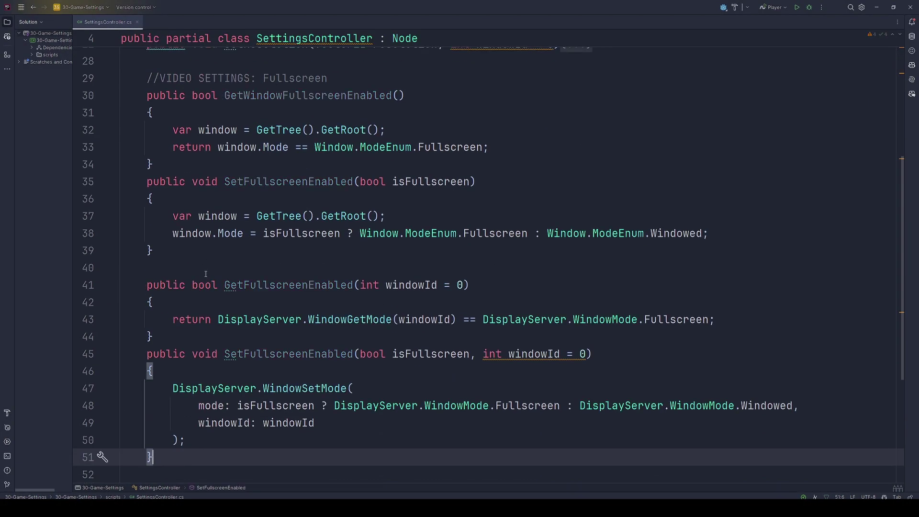
{"action": "scroll", "coordinate": [205, 276], "scroll_direction": "up", "scroll_amount": 2}
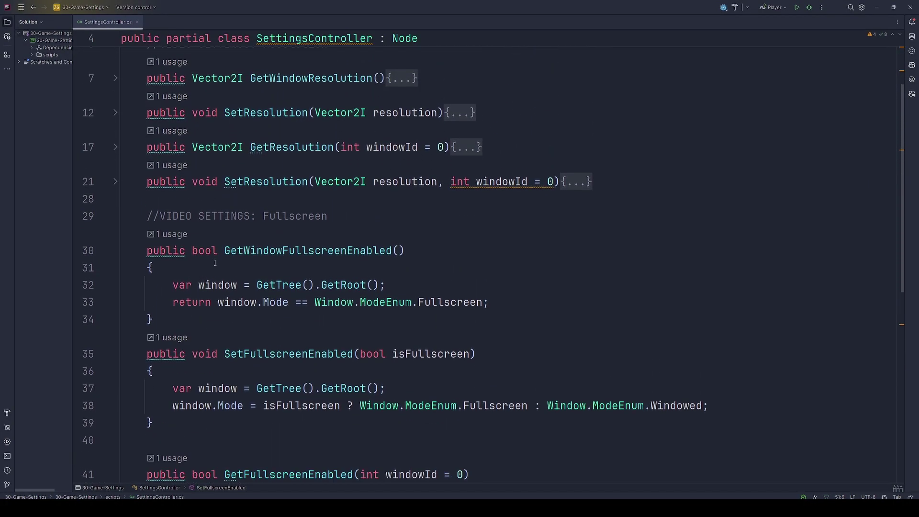
{"action": "double_click", "coordinate": [197, 250]}
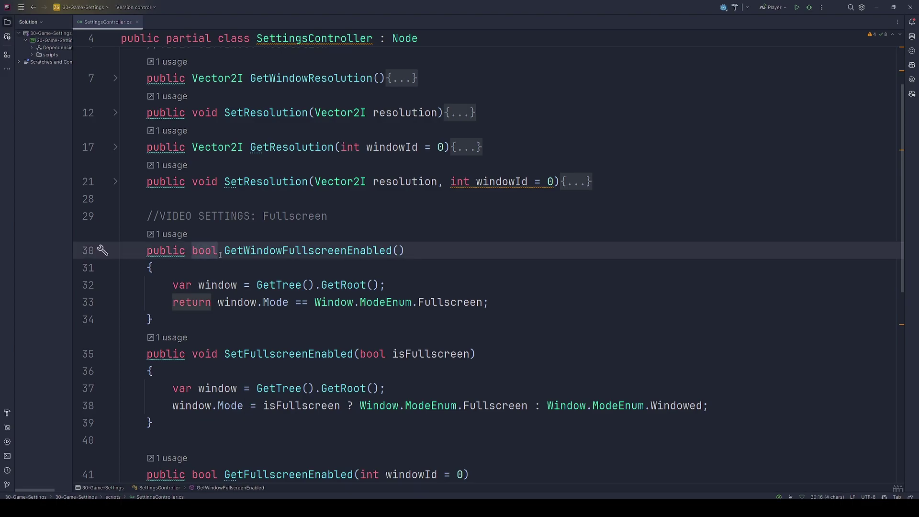
{"action": "left_click_drag", "start_coordinate": [223, 251], "coordinate": [405, 252]}
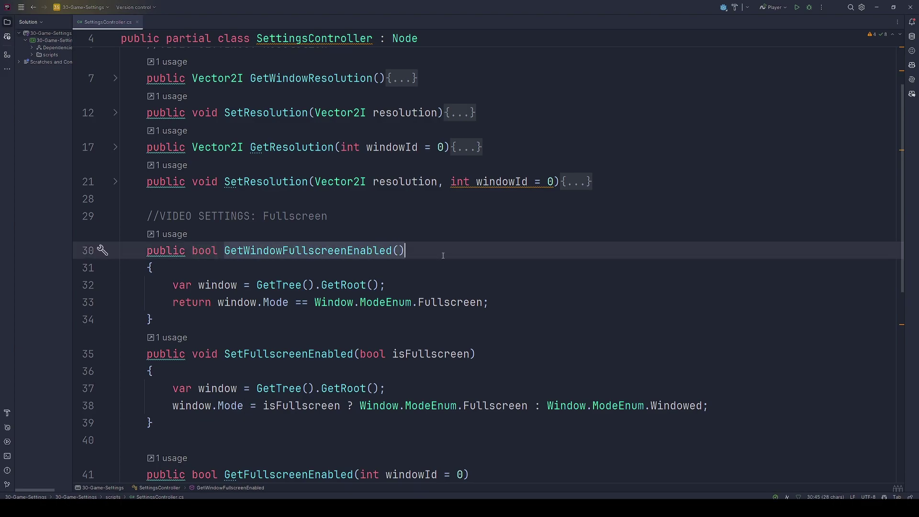
{"action": "left_click", "coordinate": [347, 285]}
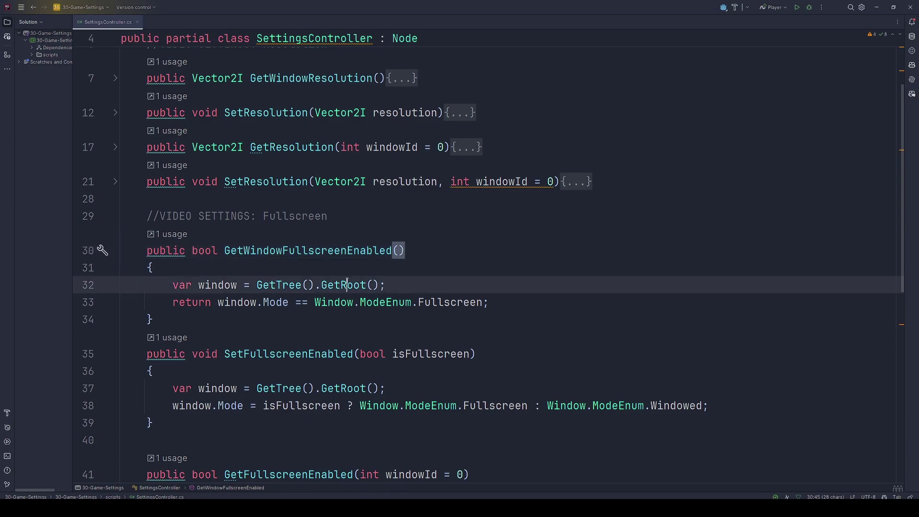
{"action": "double_click", "coordinate": [348, 285]}
{"action": "double_click", "coordinate": [273, 287]}
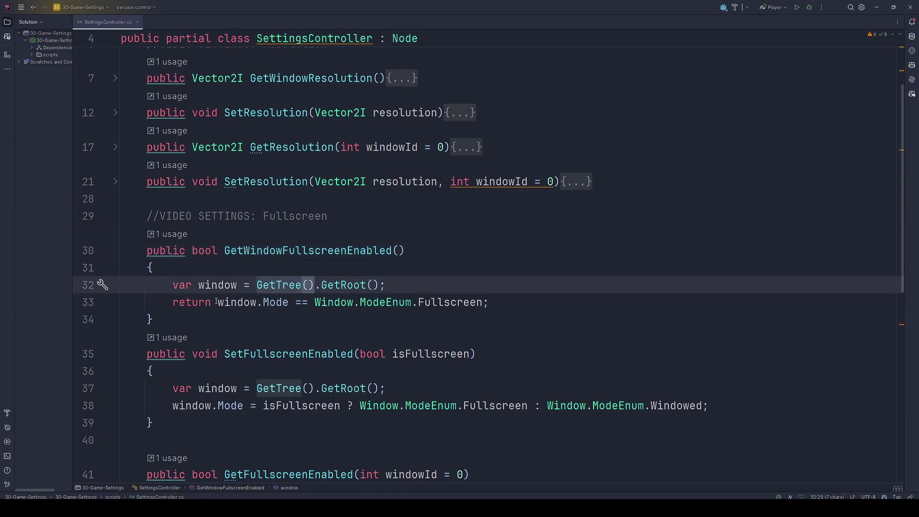
{"action": "left_click_drag", "start_coordinate": [217, 303], "coordinate": [288, 302]}
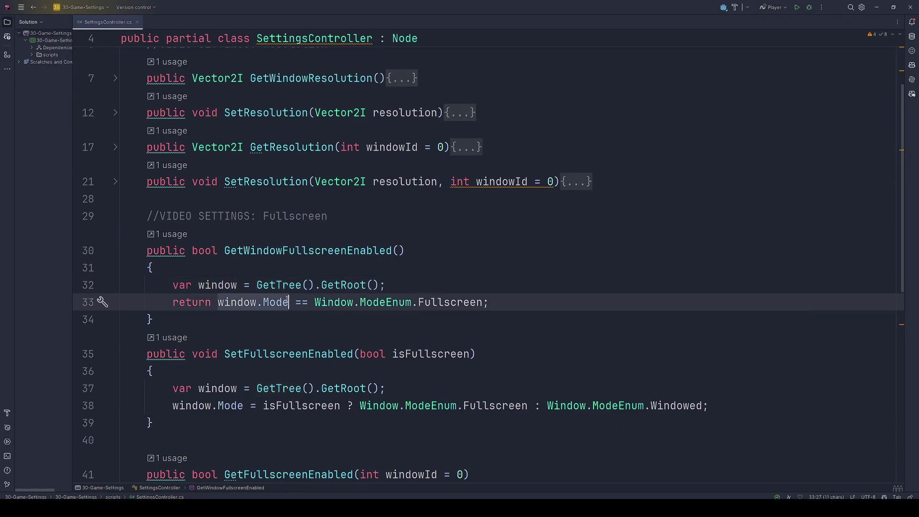
{"action": "double_click", "coordinate": [430, 302]}
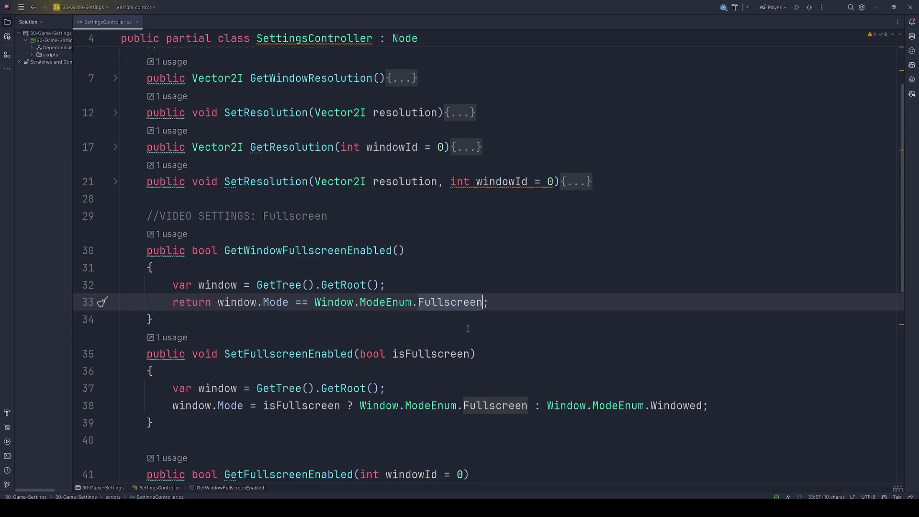
{"action": "scroll", "coordinate": [468, 328], "scroll_direction": "down", "scroll_amount": 3}
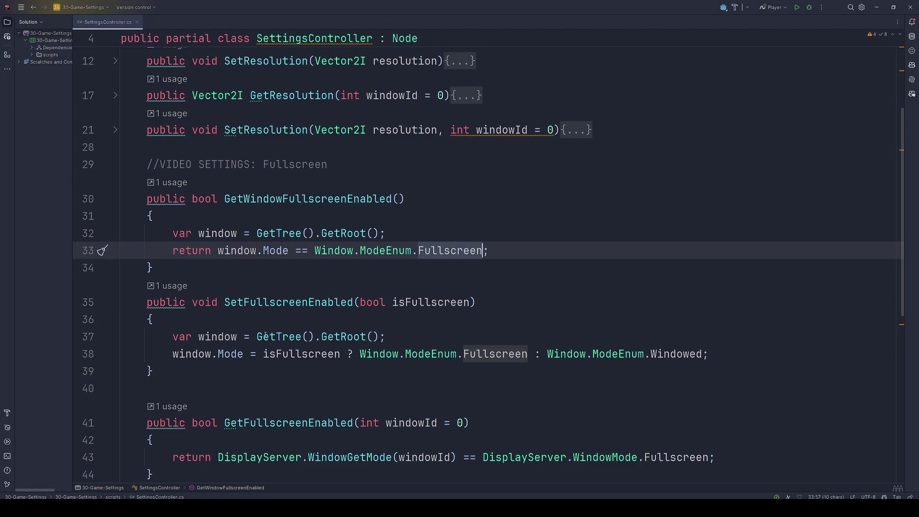
{"action": "left_click", "coordinate": [365, 337]}
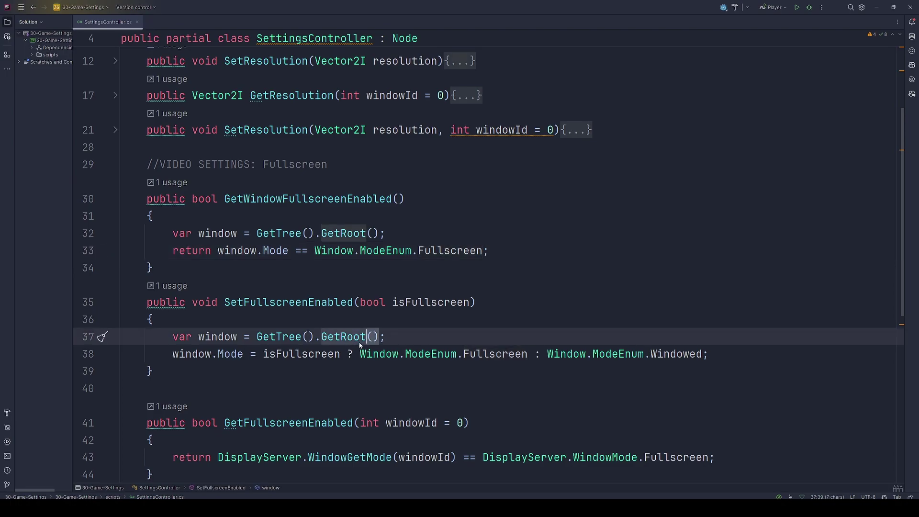
{"action": "double_click", "coordinate": [230, 355]}
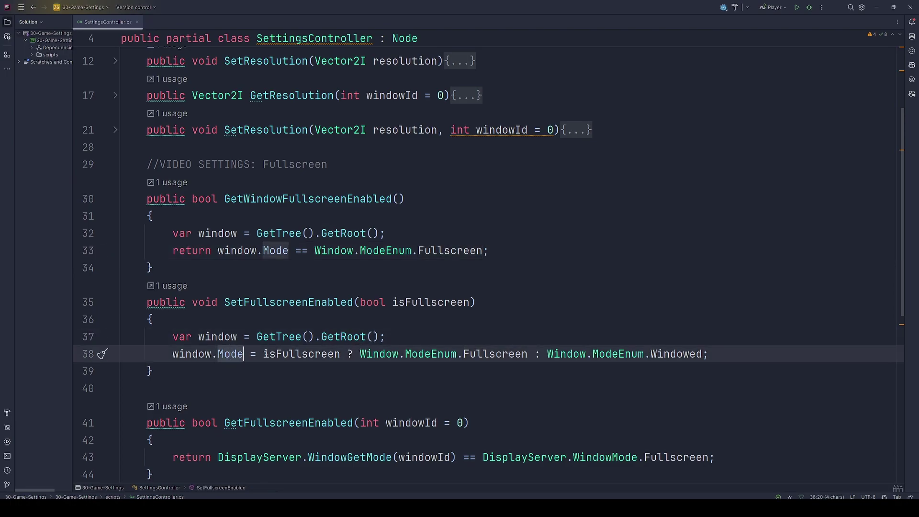
{"action": "double_click", "coordinate": [279, 356]}
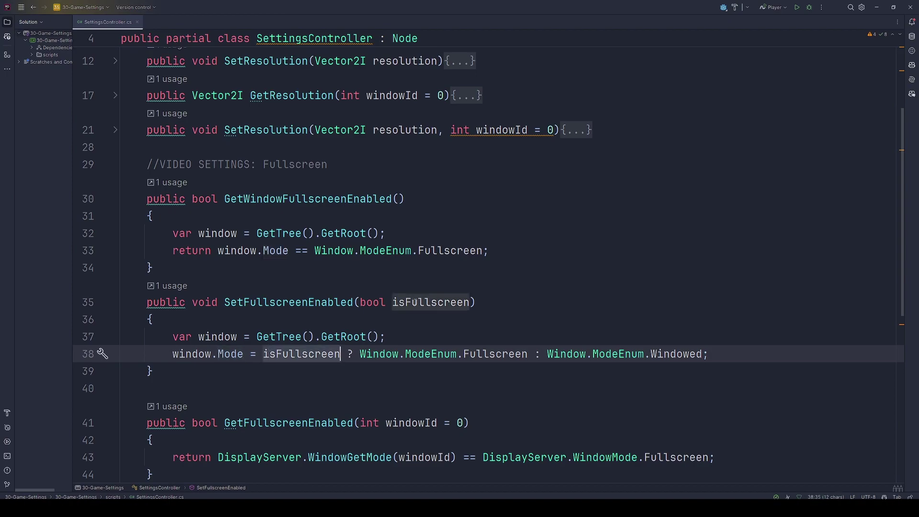
{"action": "double_click", "coordinate": [512, 355]}
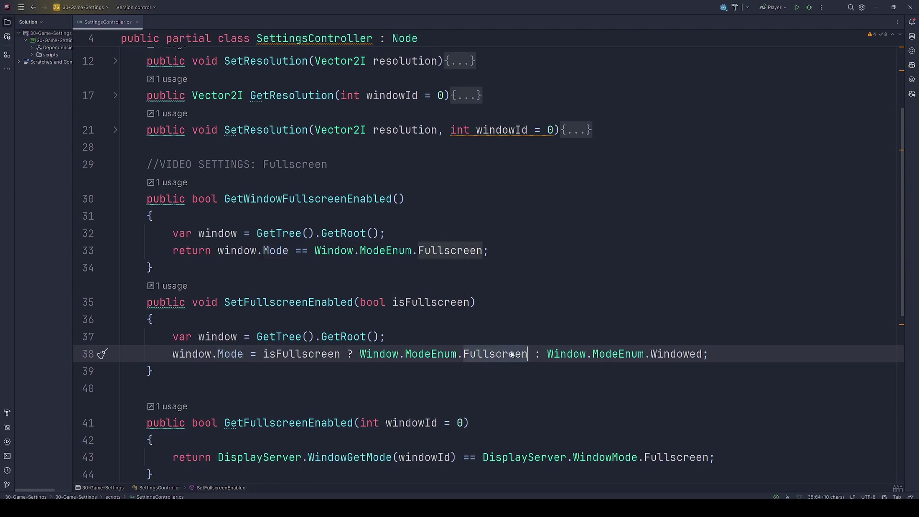
{"action": "double_click", "coordinate": [420, 354]}
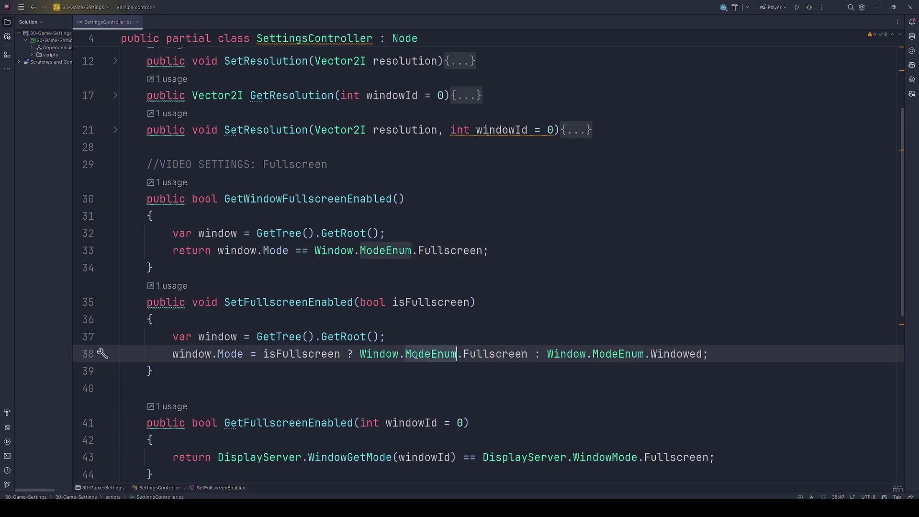
{"action": "double_click", "coordinate": [306, 354]}
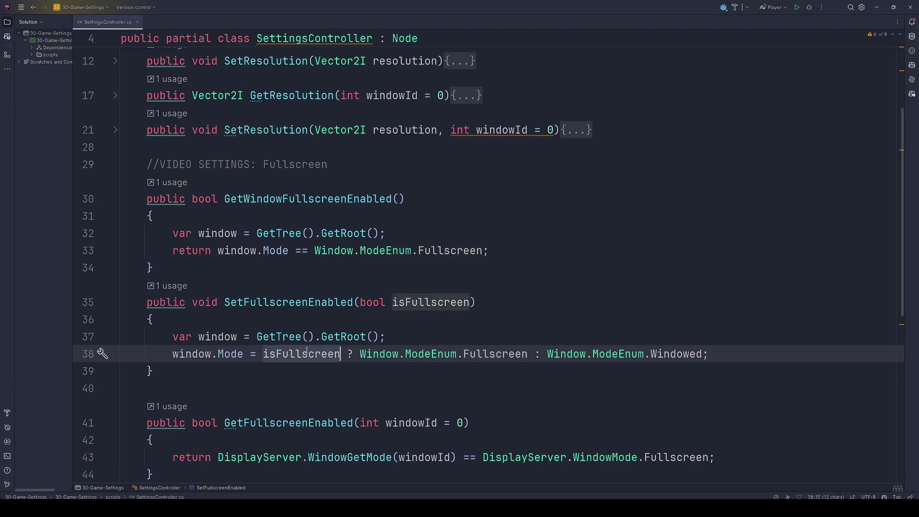
{"action": "double_click", "coordinate": [668, 355]}
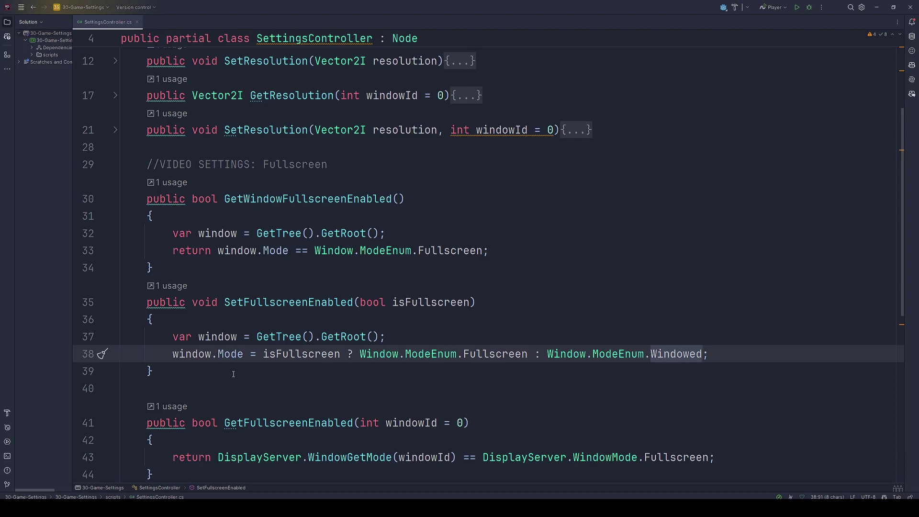
{"action": "scroll", "coordinate": [233, 374], "scroll_direction": "down", "scroll_amount": 3}
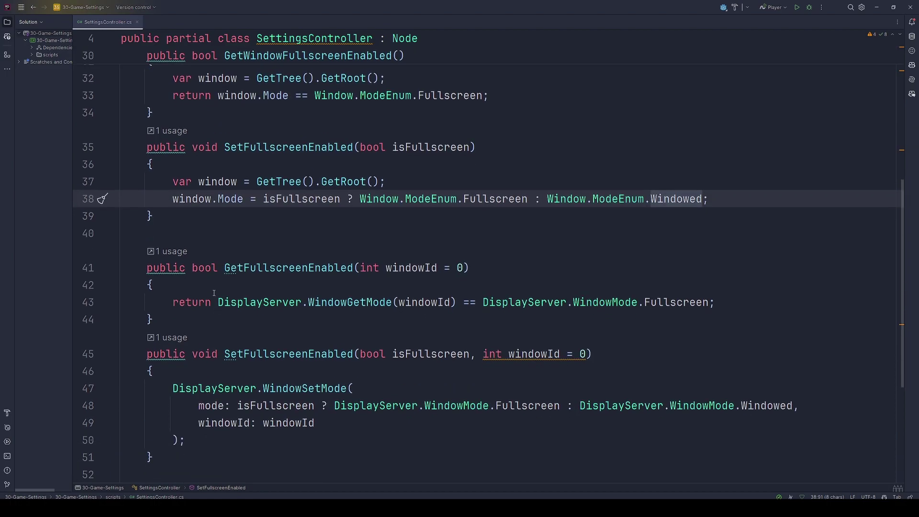
{"action": "left_click", "coordinate": [382, 268]}
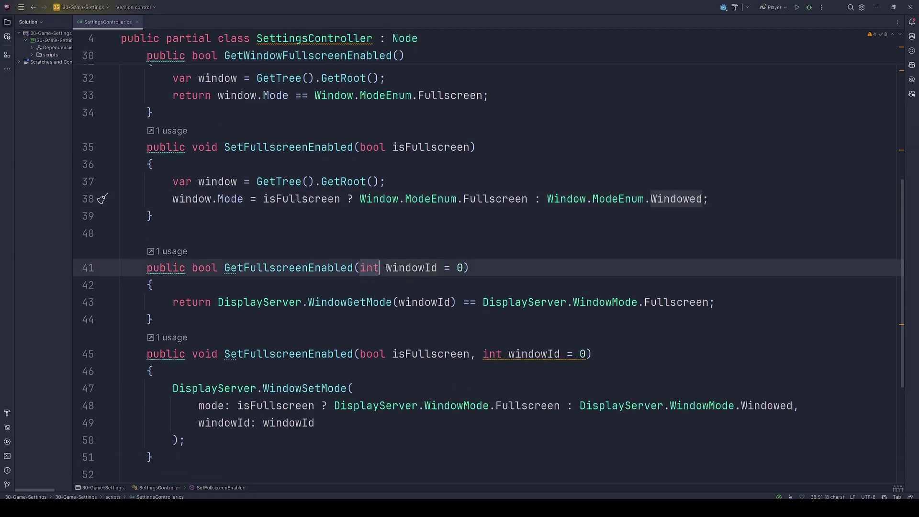
{"action": "key", "text": "shift+End"}
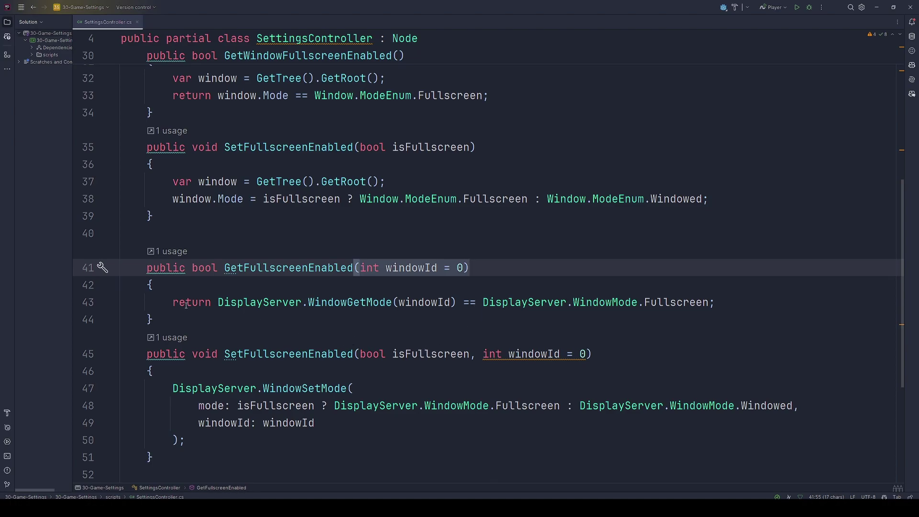
{"action": "left_click_drag", "start_coordinate": [186, 302], "coordinate": [373, 302]}
{"action": "double_click", "coordinate": [268, 301]}
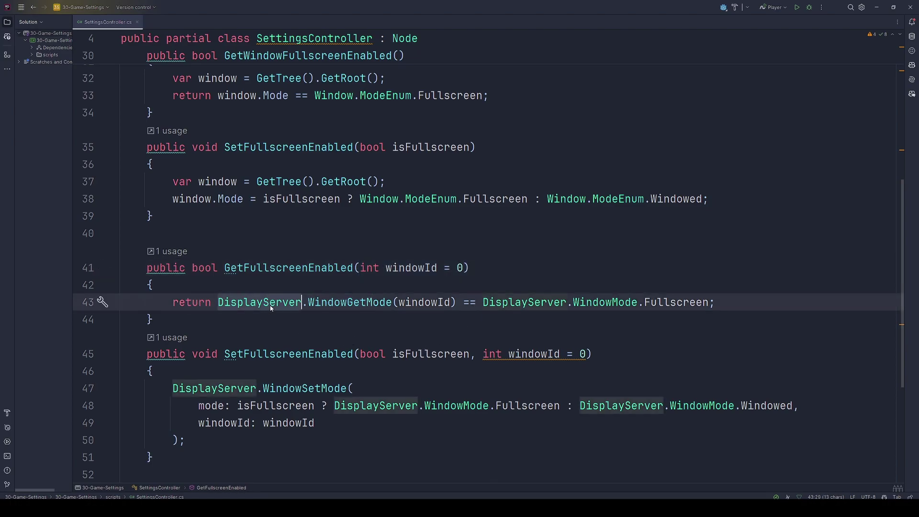
{"action": "double_click", "coordinate": [345, 302]}
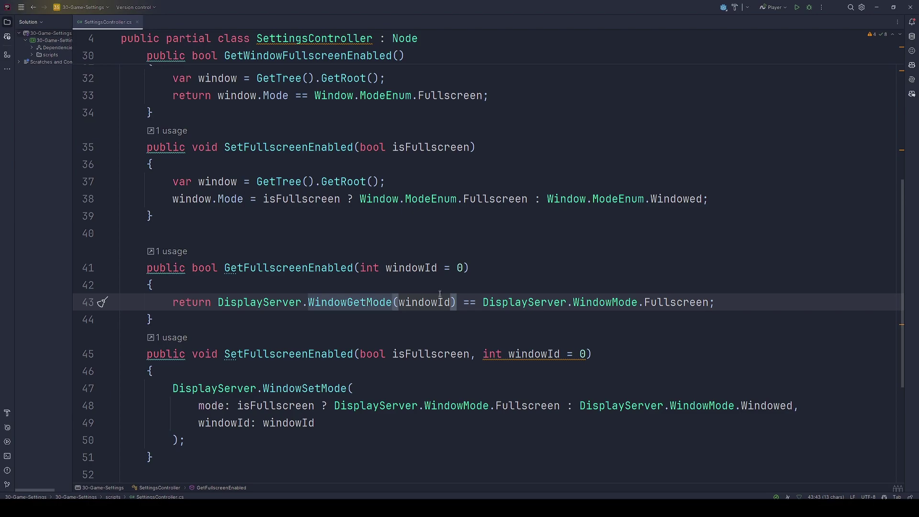
{"action": "left_click", "coordinate": [281, 389]}
{"action": "double_click", "coordinate": [282, 389]}
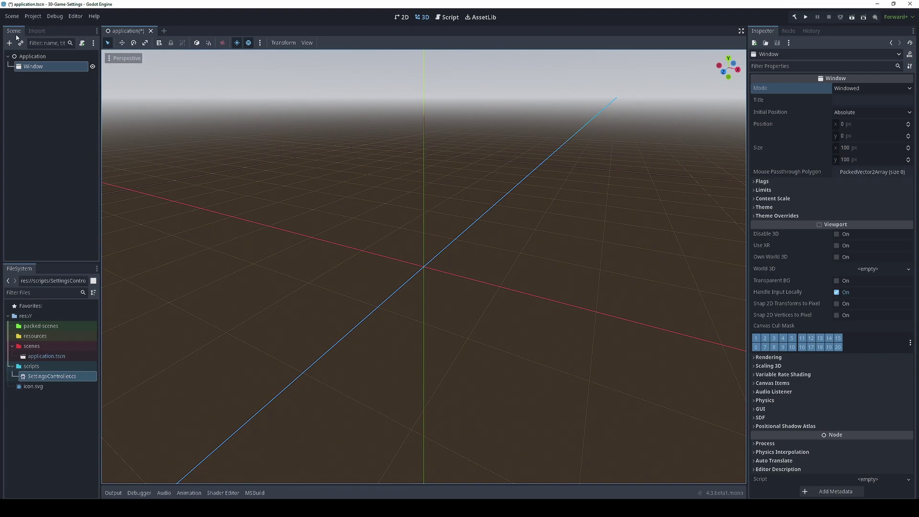
Step: Open Project Settings and set Display > Window Stretch Mode to viewport
{"action": "left_click", "coordinate": [34, 16]}
{"action": "left_click", "coordinate": [37, 27]}
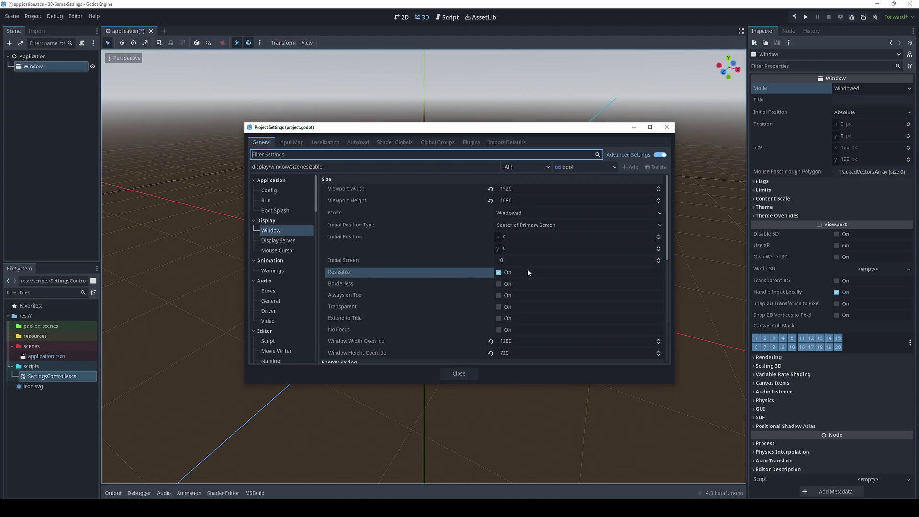
{"action": "scroll", "coordinate": [374, 270], "scroll_direction": "down", "scroll_amount": 5}
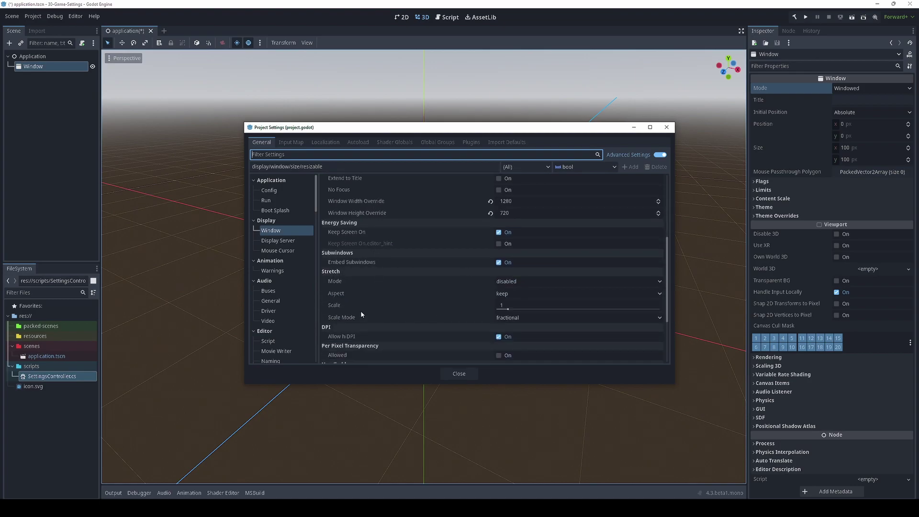
{"action": "left_click", "coordinate": [517, 281]}
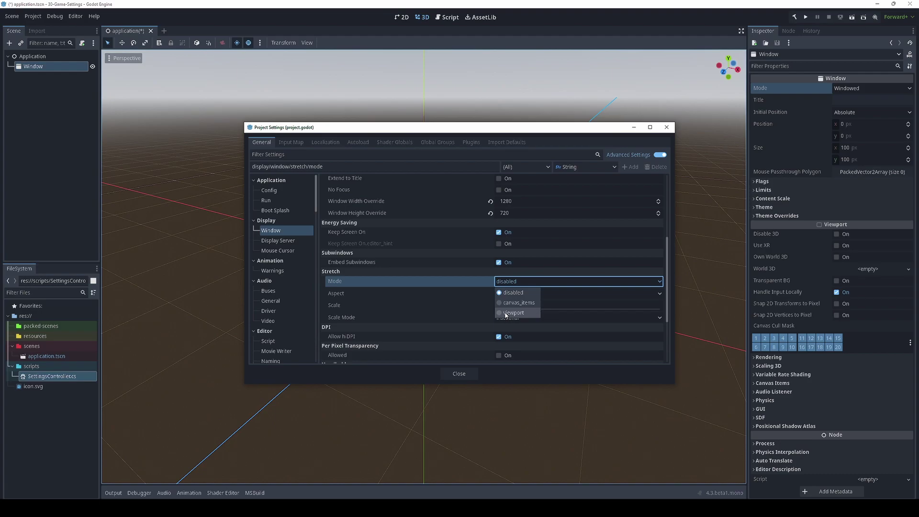
{"action": "left_click", "coordinate": [506, 313]}
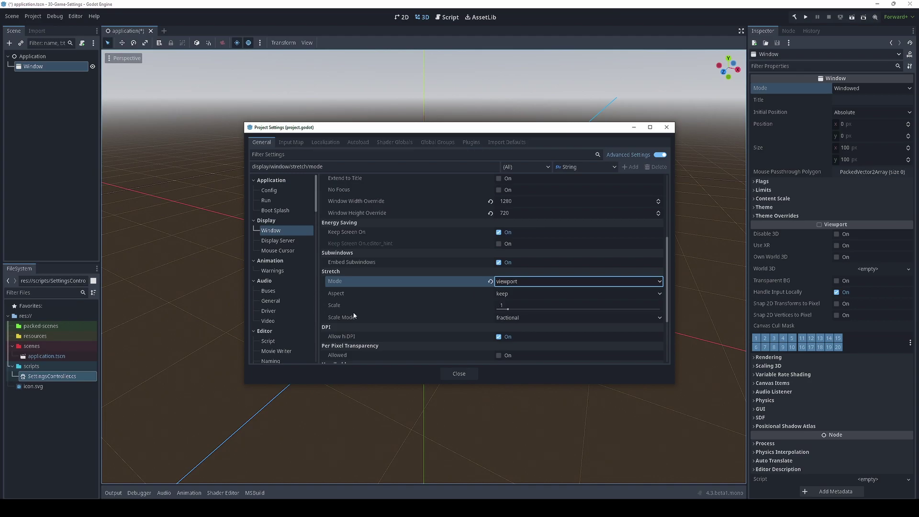
Step: Leave Stretch Aspect at keep, select the Resizable setting, and close Project Settings
{"action": "left_click", "coordinate": [511, 294]}
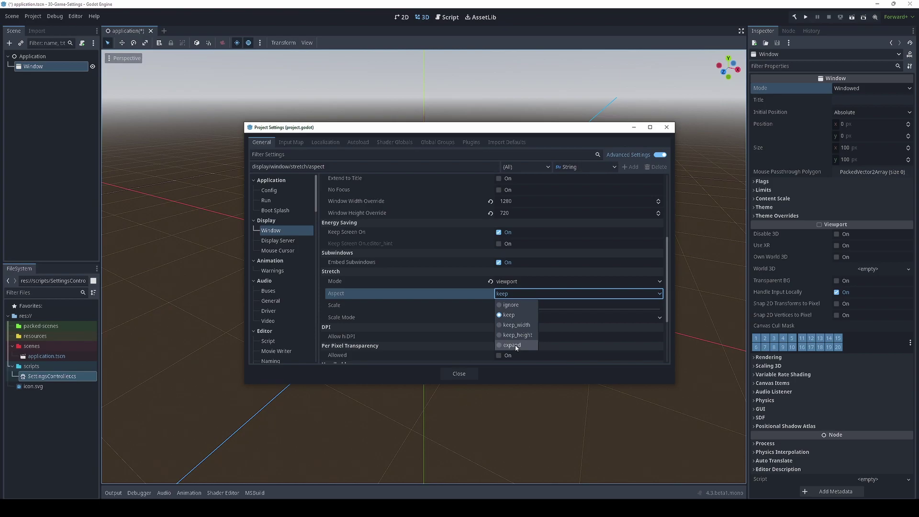
{"action": "left_click", "coordinate": [362, 284]}
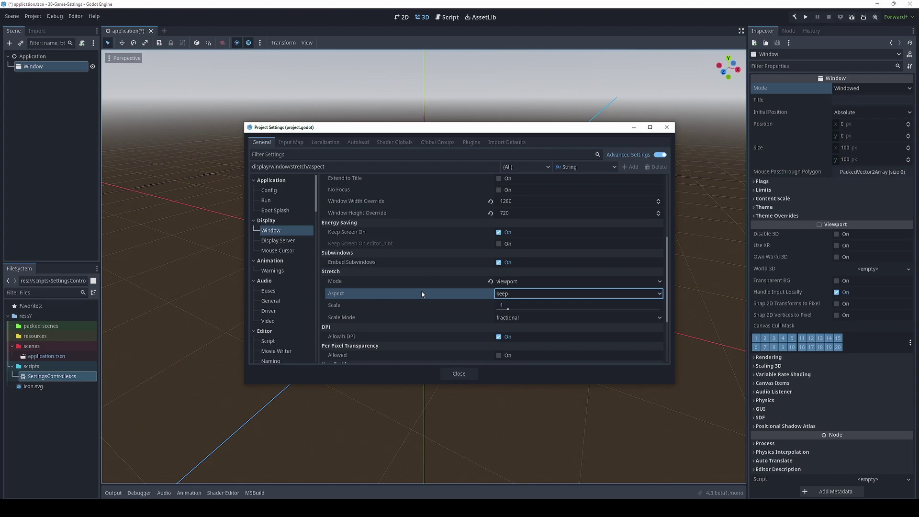
{"action": "scroll", "coordinate": [512, 296], "scroll_direction": "up", "scroll_amount": 1}
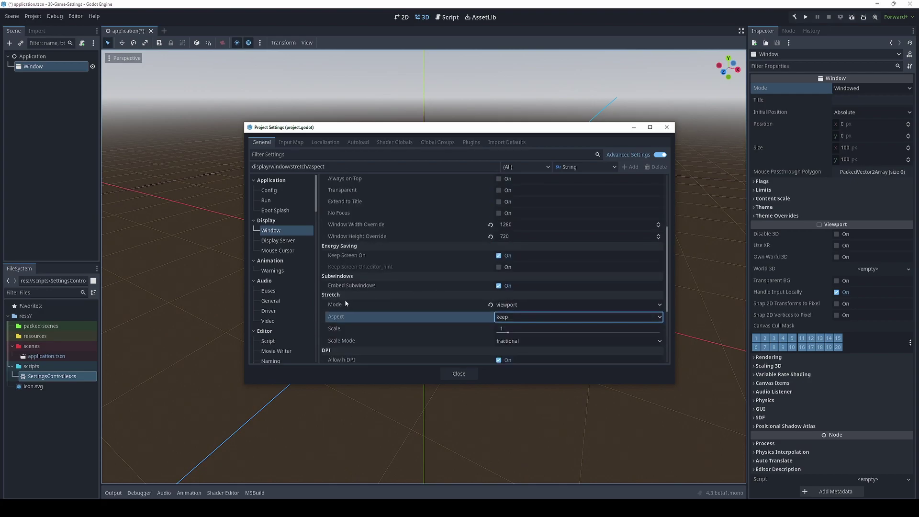
{"action": "mouse_move", "coordinate": [345, 300]}
{"action": "scroll", "coordinate": [353, 294], "scroll_direction": "up", "scroll_amount": 4}
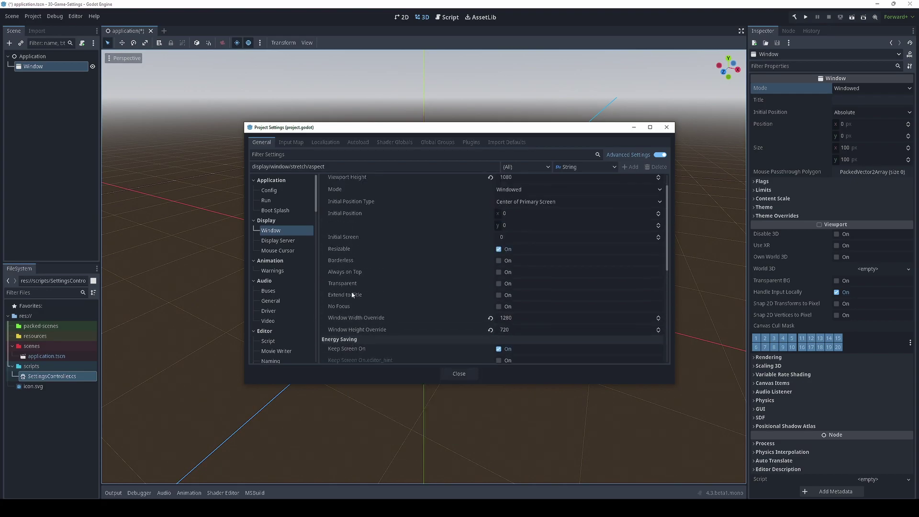
{"action": "left_click", "coordinate": [355, 250]}
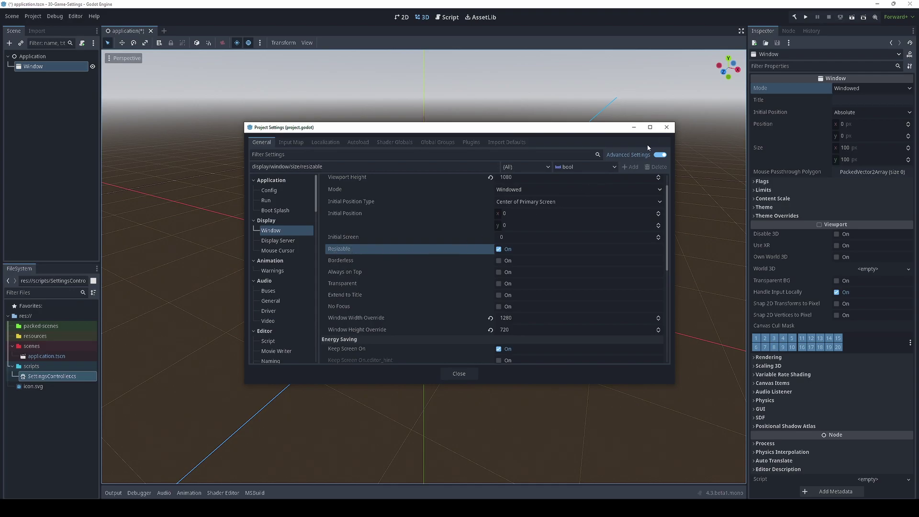
{"action": "left_click", "coordinate": [666, 127]}
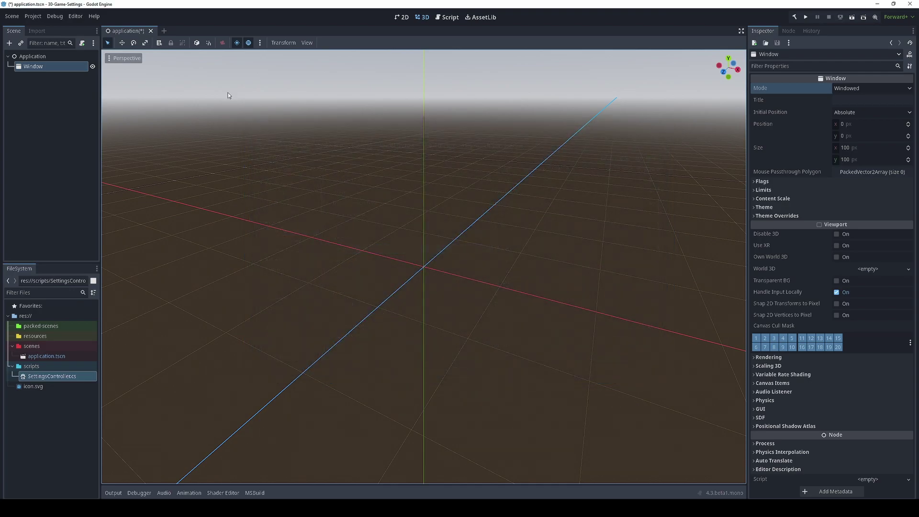
Step: Select the Window node and toggle its Unresizable flag on, then back off
{"action": "left_click", "coordinate": [34, 61]}
{"action": "left_click", "coordinate": [34, 66]}
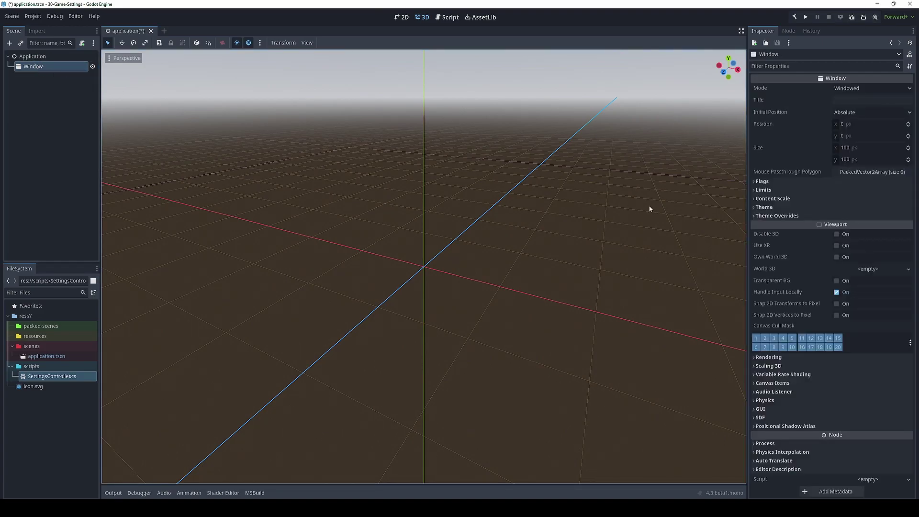
{"action": "left_click", "coordinate": [763, 181]}
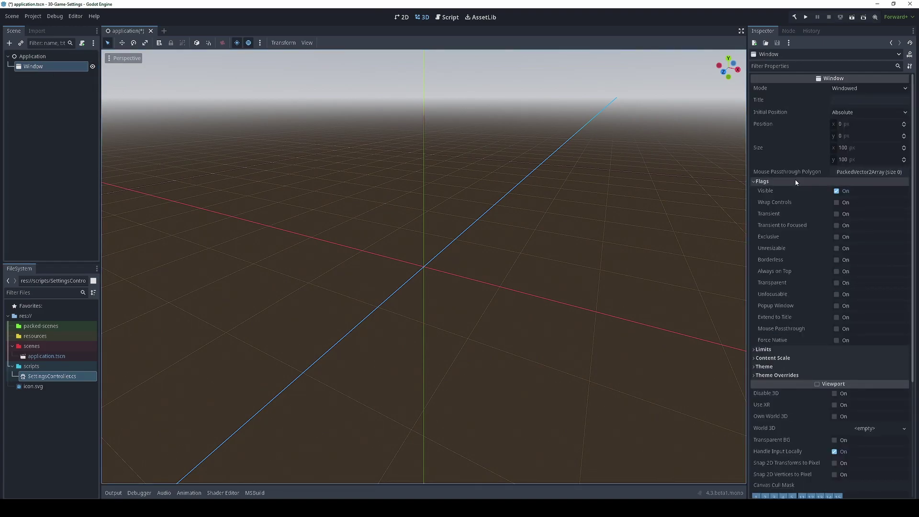
{"action": "left_click", "coordinate": [777, 250]}
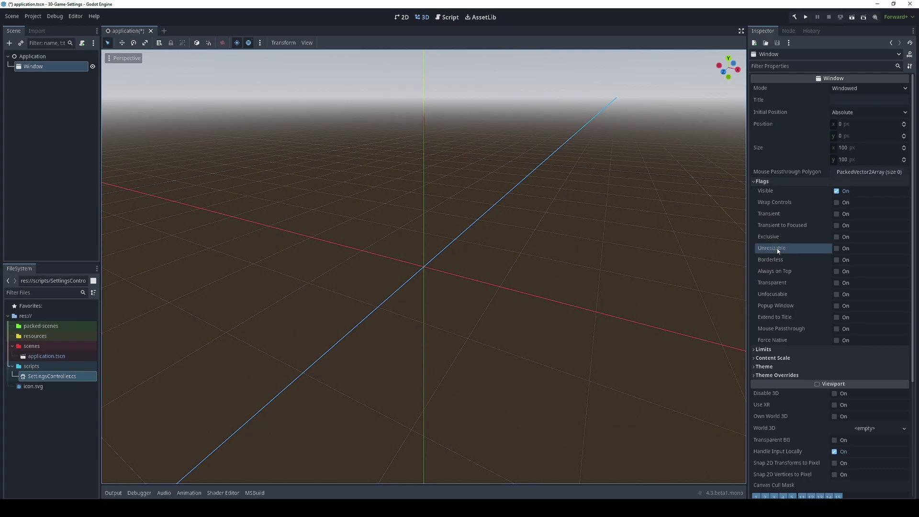
{"action": "mouse_move", "coordinate": [760, 253]}
{"action": "left_click", "coordinate": [838, 249]}
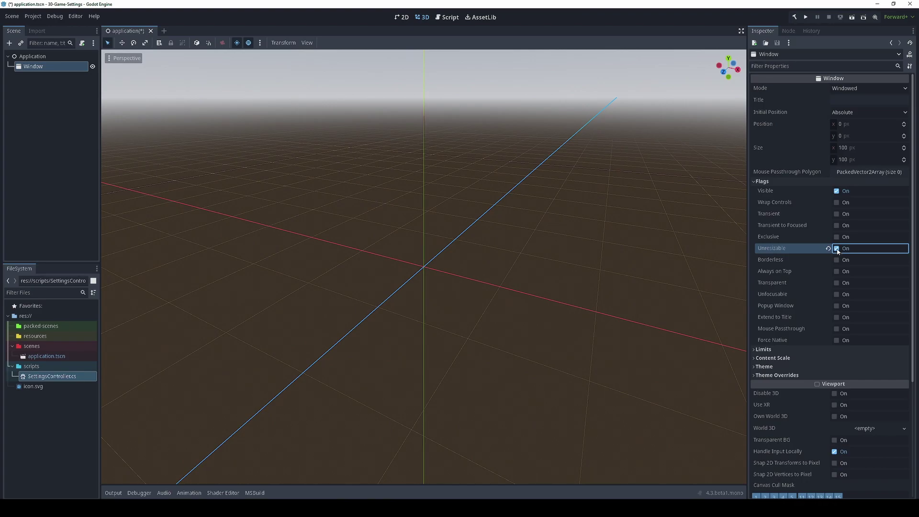
{"action": "left_click", "coordinate": [837, 248]}
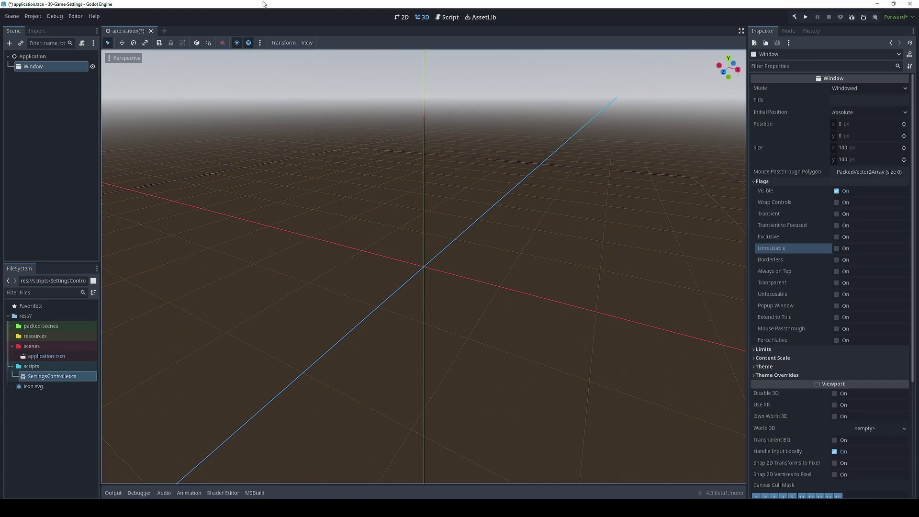
Step: Expand and then fold away the Window's Content Scale properties
{"action": "left_click", "coordinate": [769, 360]}
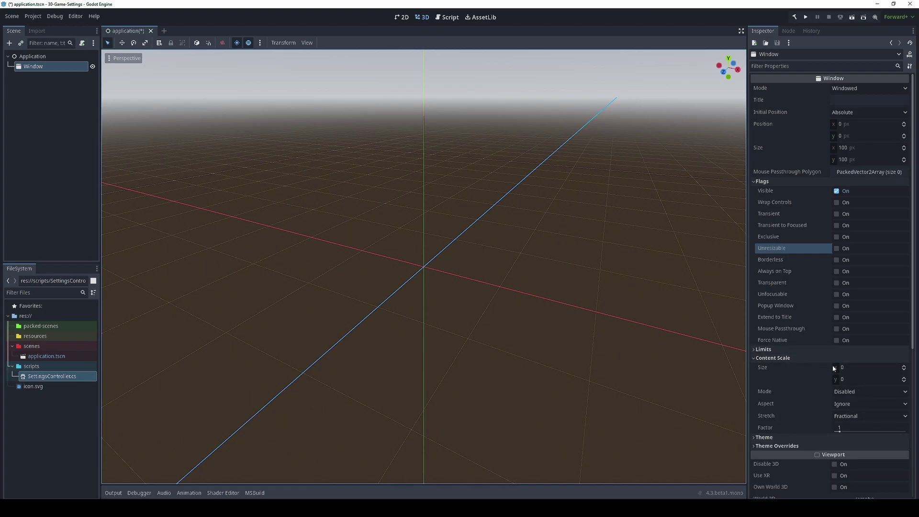
{"action": "left_click", "coordinate": [772, 358]}
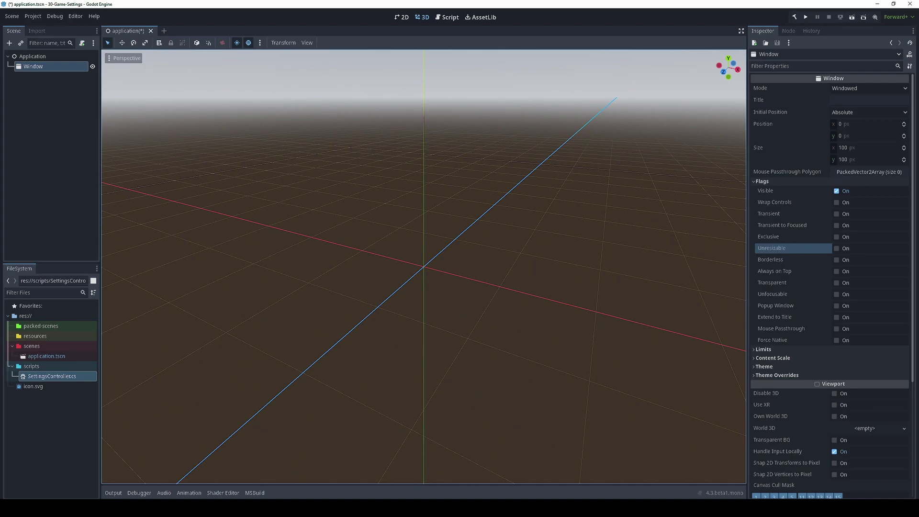
{"action": "key", "text": "alt+Tab"}
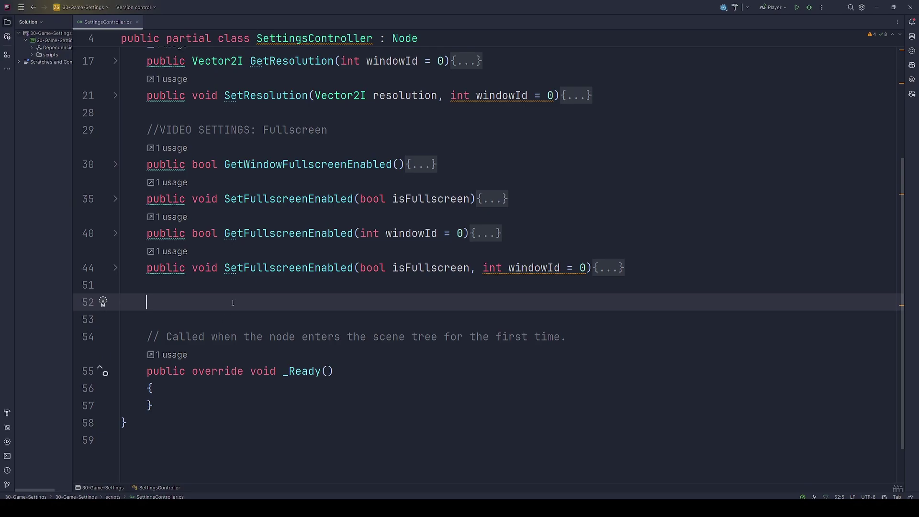
Step: Paste the Resize get/set methods at line 52 and review the window.Unresizable assignments
{"action": "key", "text": "Return"}
{"action": "type", "text": "//VIDEO SETTINGS: Resize     public bool GetWindowResizeEnabled()     {         var window = GetTree().GetRoot();         return !window.Unresizable;     }     public void SetResizeEnabled(bool isResizeEnabled)     {         var window = GetTree().GetRoot();         window.Unresizable = !isResizeEnabled;     }     public bool GetResizeEnabled(int windowId = 0)     {         return !DisplayServer.WindowGetFlag(DisplayServer.WindowFlags.ResizeDisabled, windowId);     }     public void SetResizeEnabled(bool isResizeEnabled, int windowId = 0)     {         DisplayServer.WindowSetFlag(             flag: DisplayServer.WindowFlags.ResizeDisabled,             enabled: !isResizeEnabled,             windowId: windowId         );     }"}
{"action": "scroll", "coordinate": [231, 294], "scroll_direction": "up", "scroll_amount": 2}
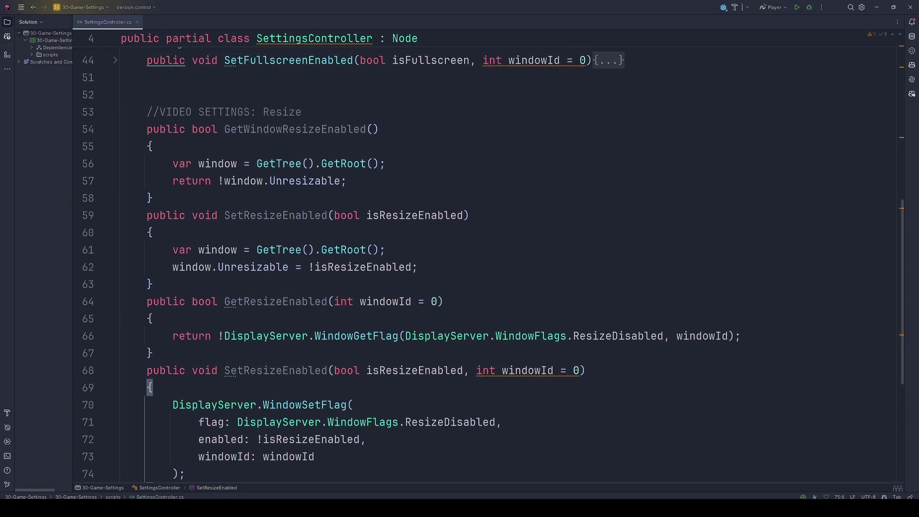
{"action": "scroll", "coordinate": [230, 288], "scroll_direction": "up", "scroll_amount": 3}
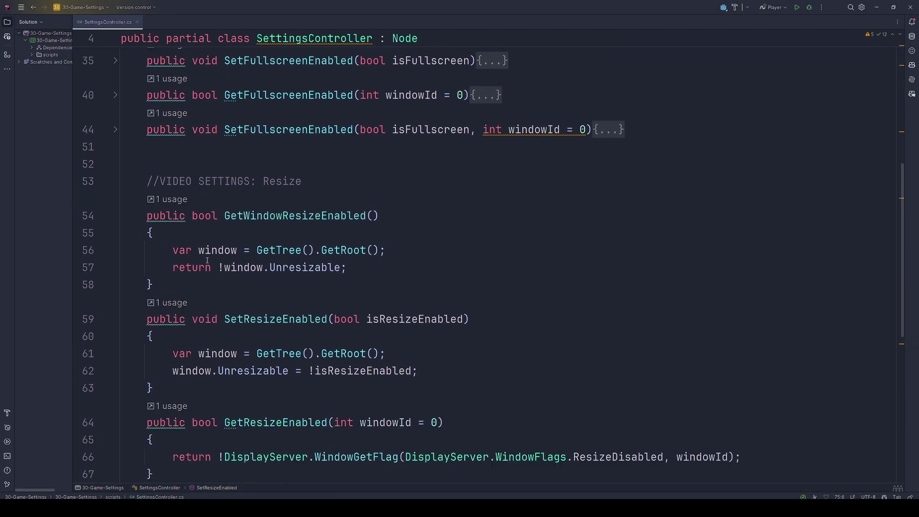
{"action": "double_click", "coordinate": [344, 251]}
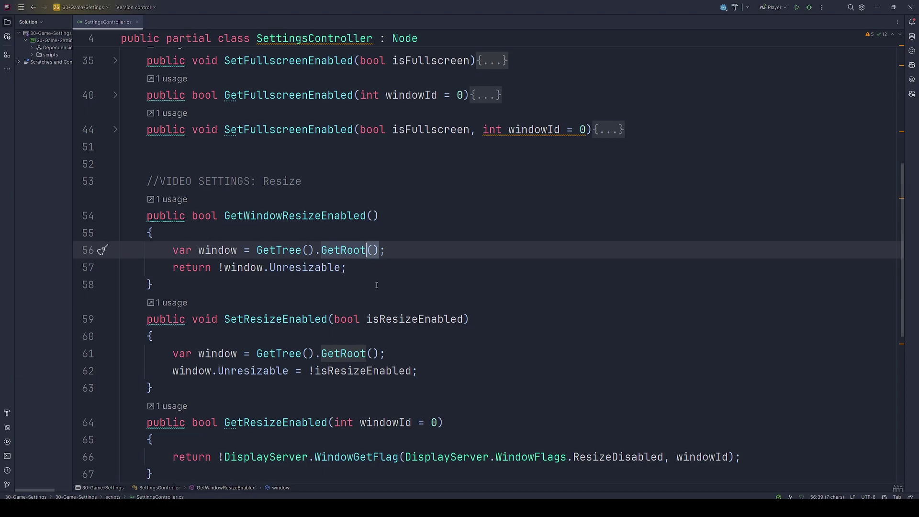
{"action": "left_click_drag", "start_coordinate": [282, 216], "coordinate": [367, 215]}
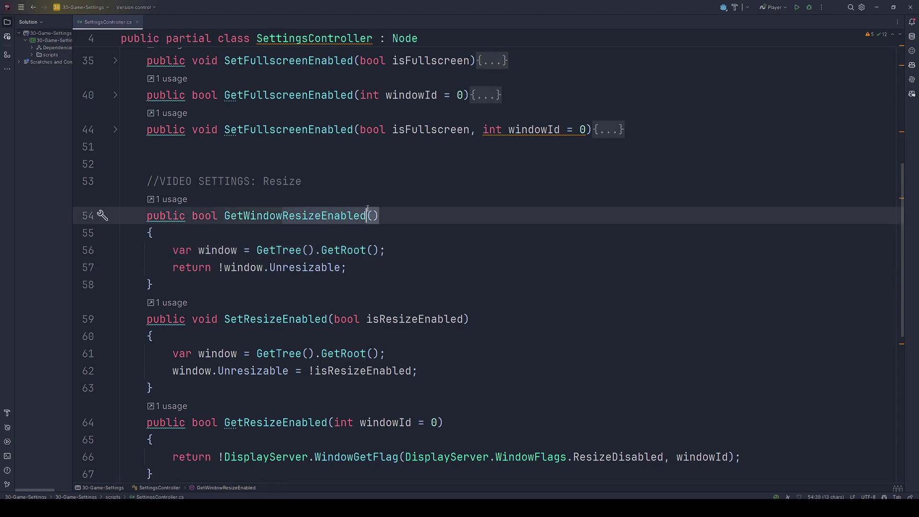
{"action": "left_click_drag", "start_coordinate": [341, 267], "coordinate": [223, 267]}
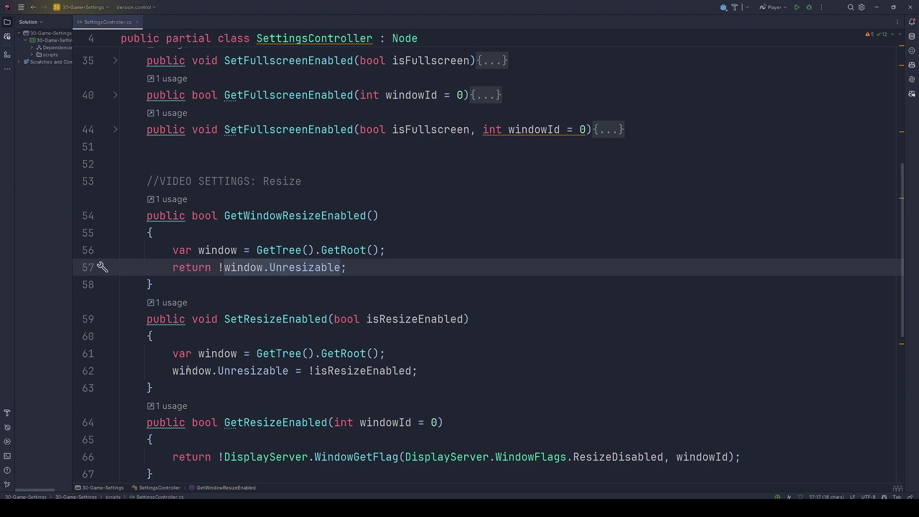
{"action": "double_click", "coordinate": [246, 371]}
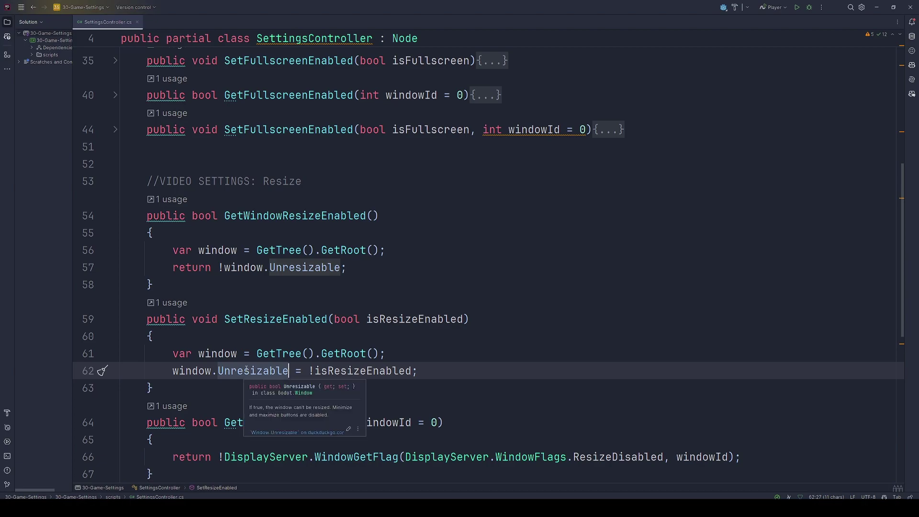
{"action": "left_click", "coordinate": [309, 371]}
{"action": "left_click_drag", "start_coordinate": [309, 371], "coordinate": [314, 371]}
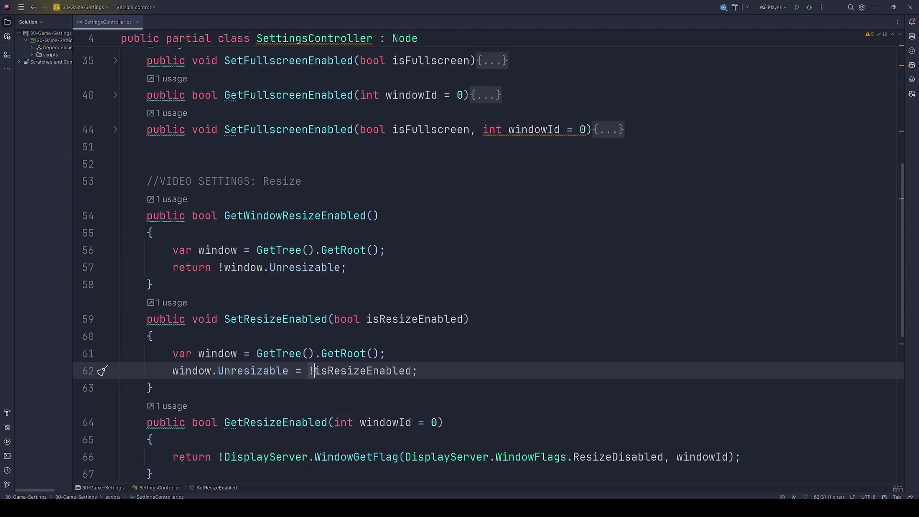
Step: Review the negated DisplayServer.WindowGetFlag ResizeDisabled check and the !isResizeEnabled argument
{"action": "scroll", "coordinate": [318, 372], "scroll_direction": "down", "scroll_amount": 2}
{"action": "scroll", "coordinate": [441, 319], "scroll_direction": "down", "scroll_amount": 1}
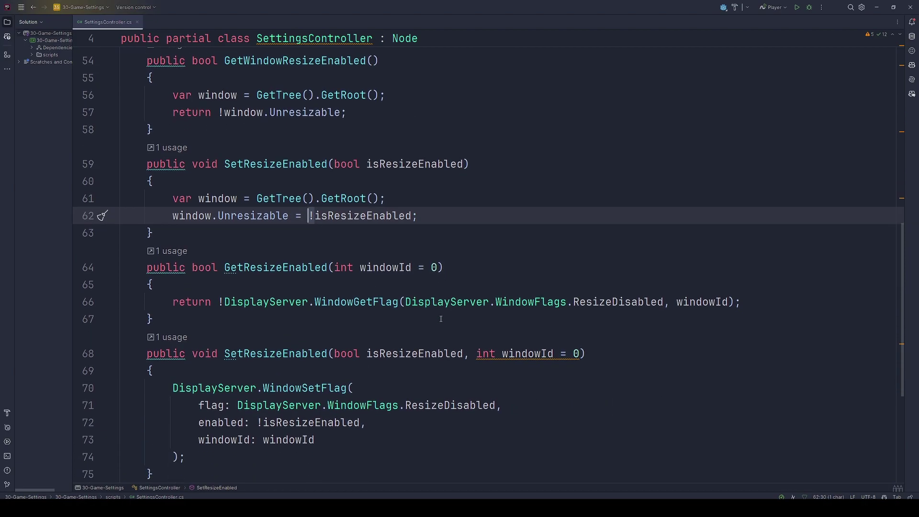
{"action": "double_click", "coordinate": [256, 303]}
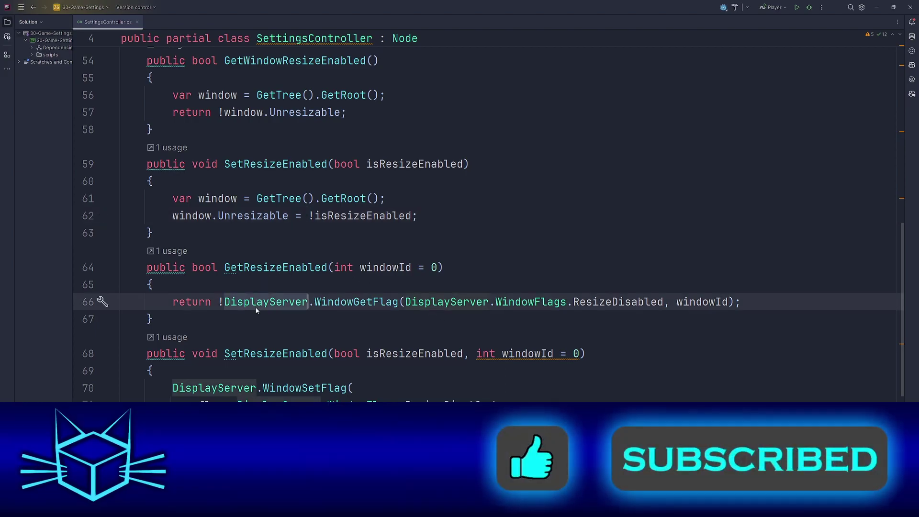
{"action": "double_click", "coordinate": [341, 302]}
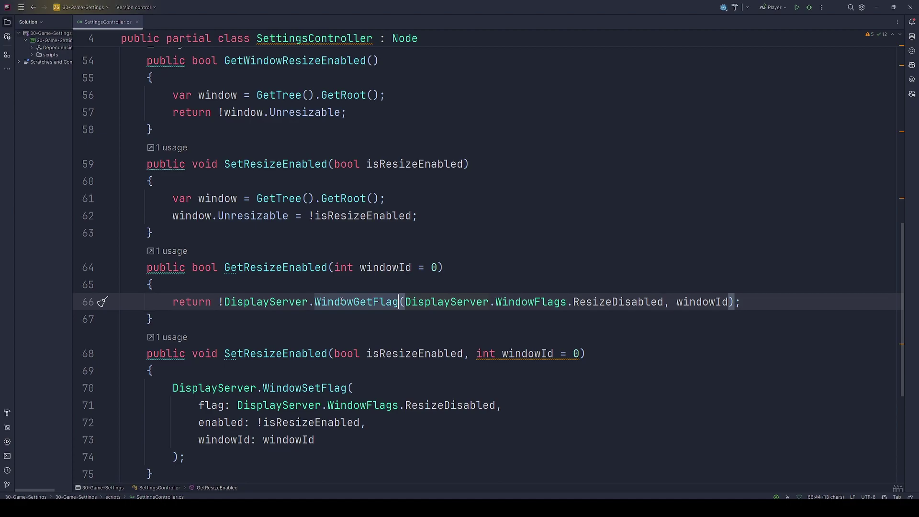
{"action": "double_click", "coordinate": [595, 303]}
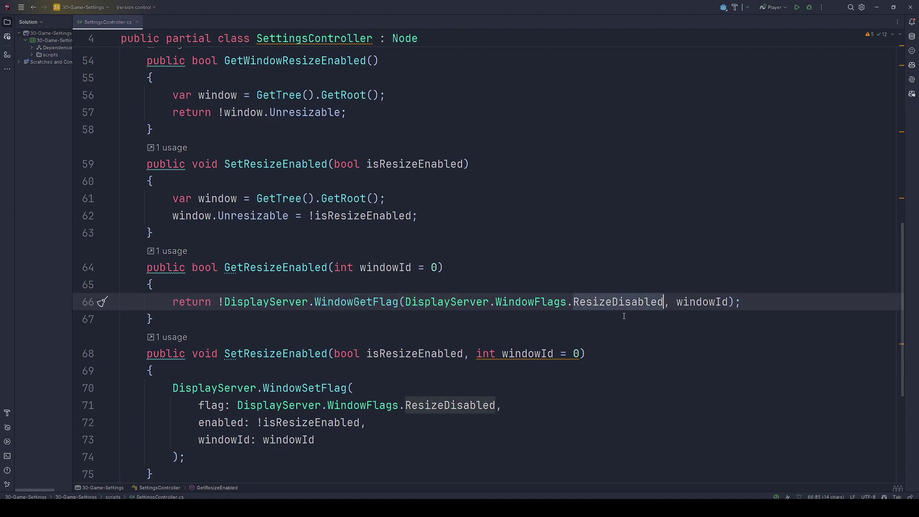
{"action": "double_click", "coordinate": [691, 302]}
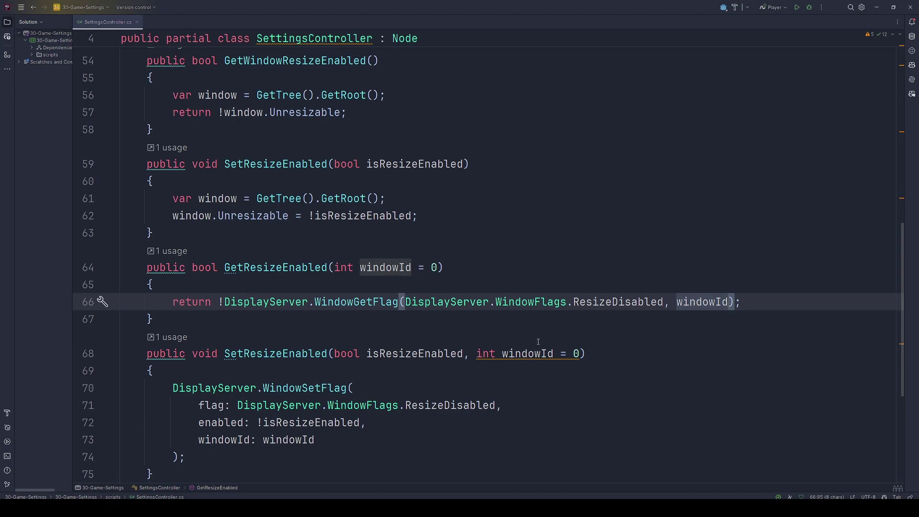
{"action": "left_click", "coordinate": [217, 302]}
{"action": "key", "text": "shift+Right"}
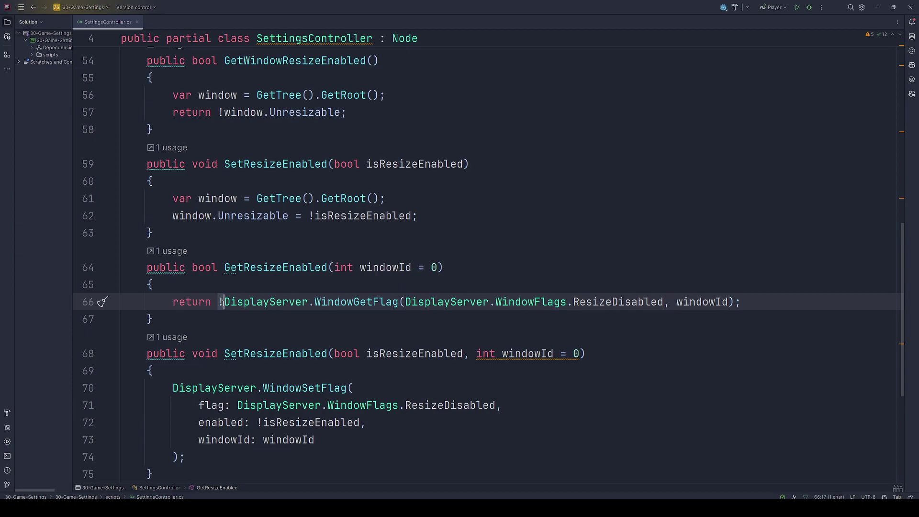
{"action": "scroll", "coordinate": [233, 339], "scroll_direction": "down", "scroll_amount": 1}
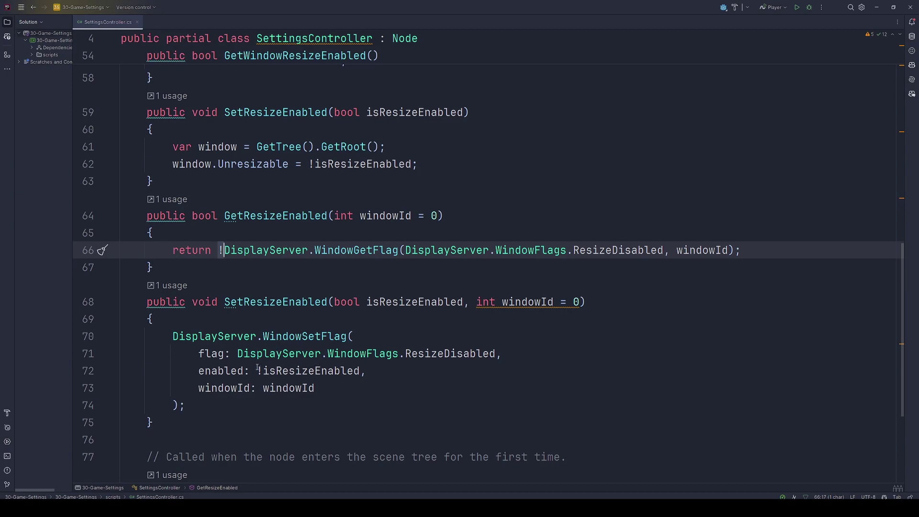
{"action": "left_click_drag", "start_coordinate": [257, 371], "coordinate": [354, 359]}
{"action": "left_click_drag", "start_coordinate": [356, 369], "coordinate": [366, 371]}
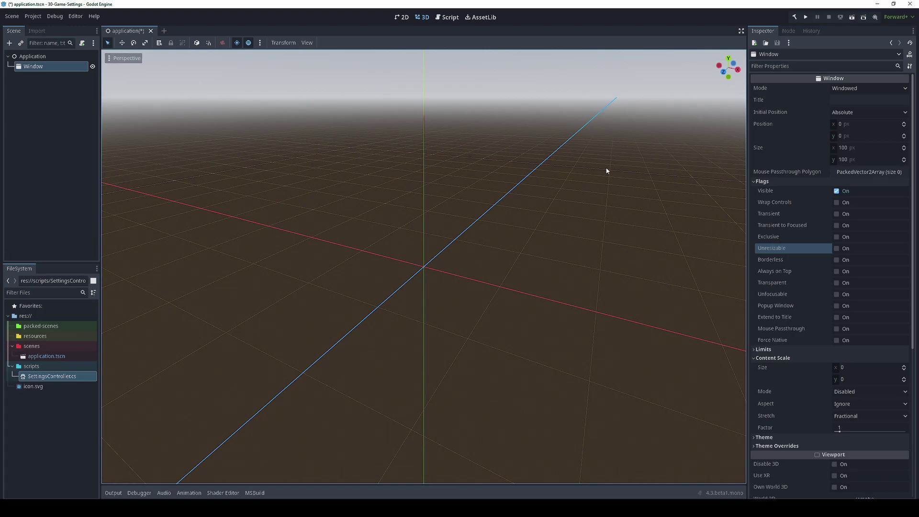
Step: Open Project Settings and confirm Display > Window V-Sync Mode stays Enabled
{"action": "left_click", "coordinate": [35, 15]}
{"action": "left_click", "coordinate": [38, 26]}
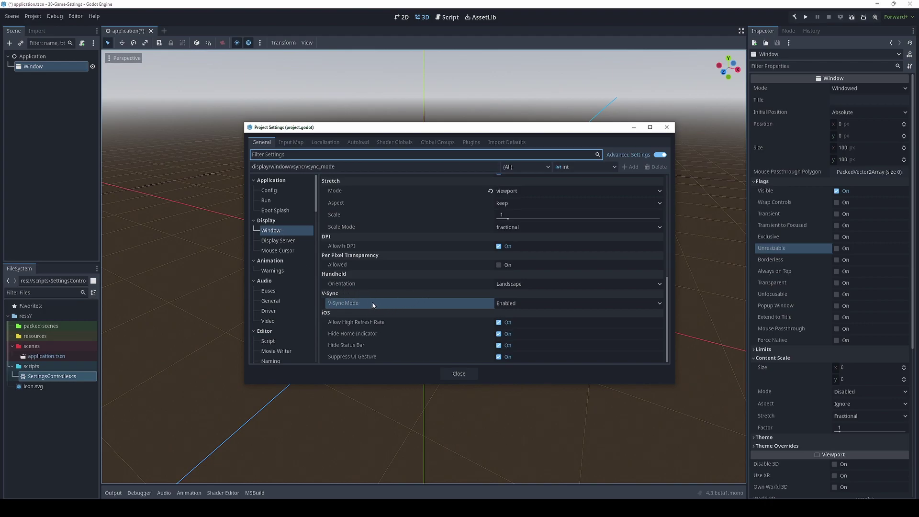
{"action": "left_click", "coordinate": [524, 305]}
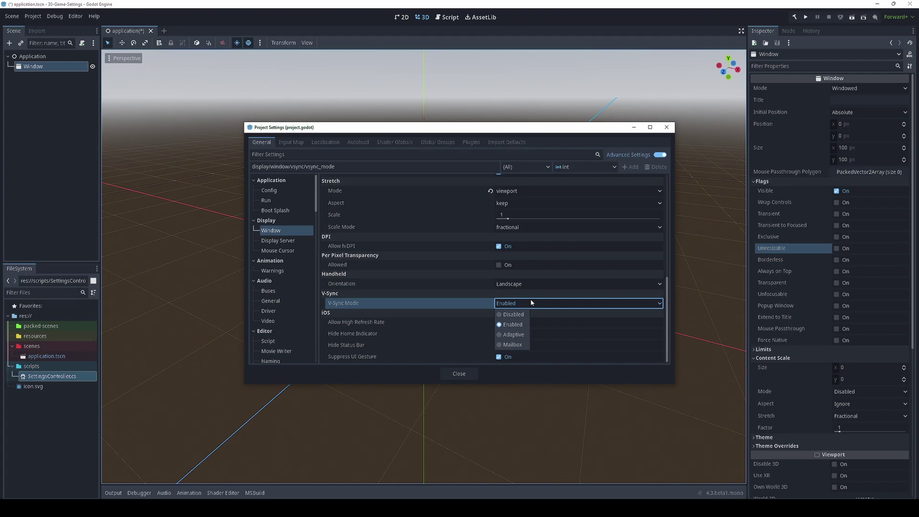
{"action": "left_click", "coordinate": [513, 328]}
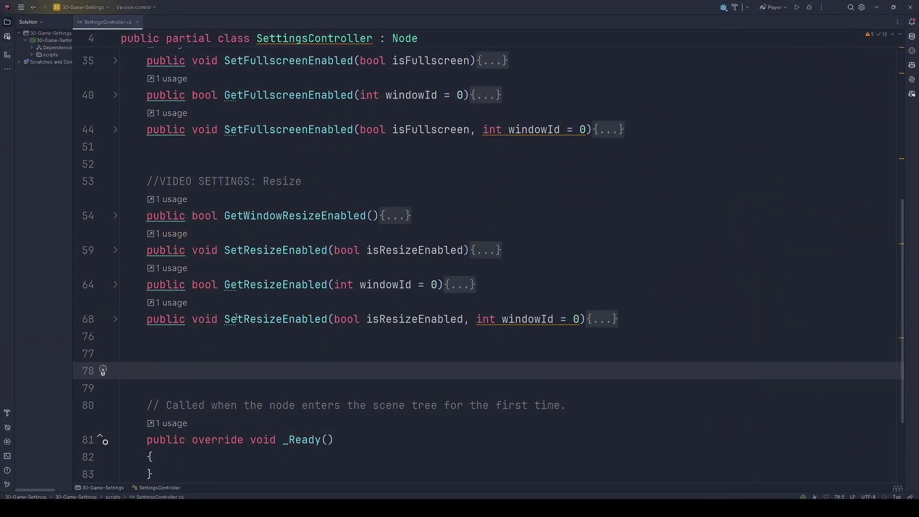
Step: Paste the Vsync get/set methods and review the getter's WindowGetVsyncMode comparison
{"action": "type", "text": "//VIDEO SETTINGS: Vsync public bool GetWindowVsyncEnabled() {     var window = GetTree().GetRoot();     var windowId = window.GetWindowId();     return DisplayServer.WindowGetVsyncMode(windowId) == DisplayServer.VSyncMode.Enabled; } public bool GetVsyncEnabled(int windowId = 0) {     return DisplayServer.WindowGetVsyncMode(windowId) == DisplayServer.VSyncMode.Enabled; } public void SetVsyncEnabled(bool isVsyncEnabled, int windowId = 0) {     DisplayServer.WindowSetVsyncMode(         vsyncMode: isVsyncEnabled ? DisplayServer.VSyncMode.Enabled : DisplayServer.VSyncMode.Disabled,         windowId: windowId     ); }"}
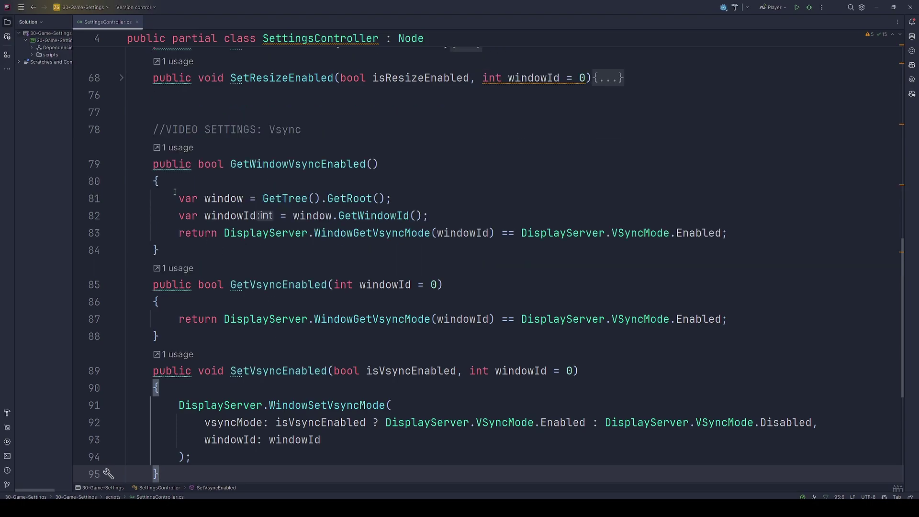
{"action": "double_click", "coordinate": [343, 197]}
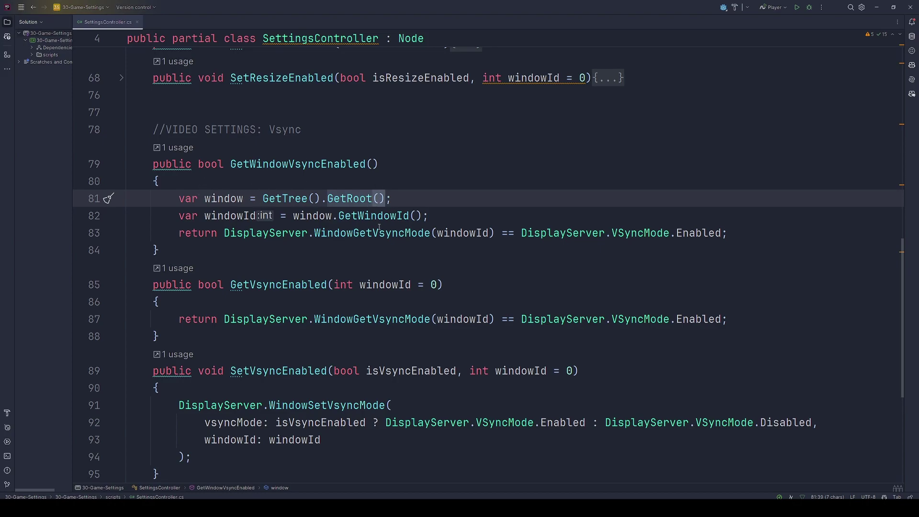
{"action": "left_click_drag", "start_coordinate": [224, 233], "coordinate": [756, 237]}
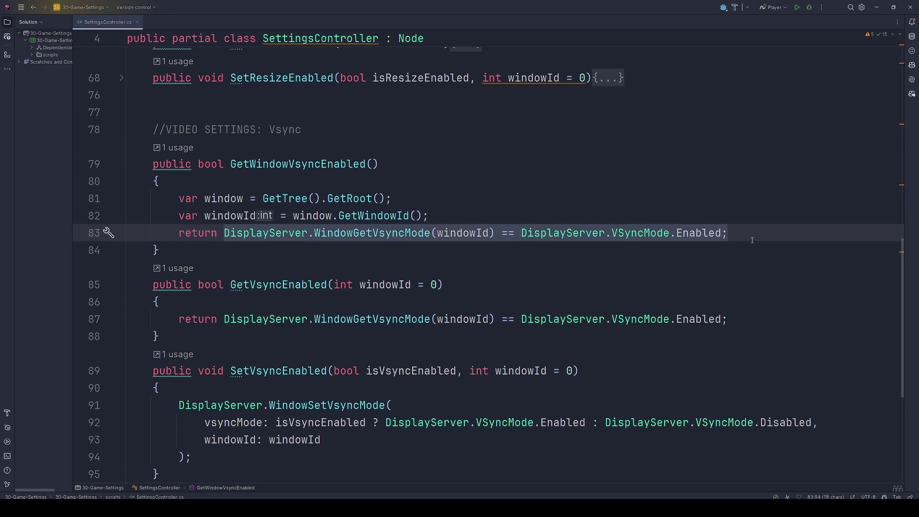
{"action": "double_click", "coordinate": [319, 233]}
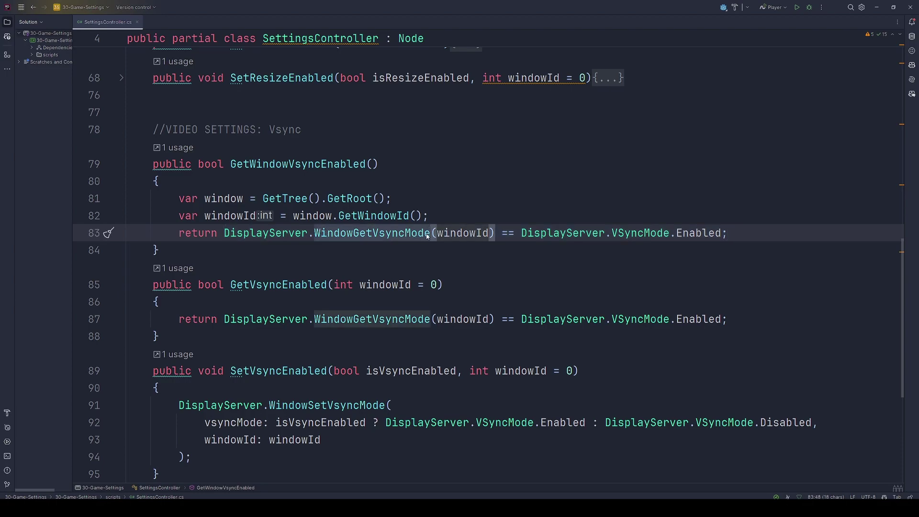
{"action": "double_click", "coordinate": [474, 233]}
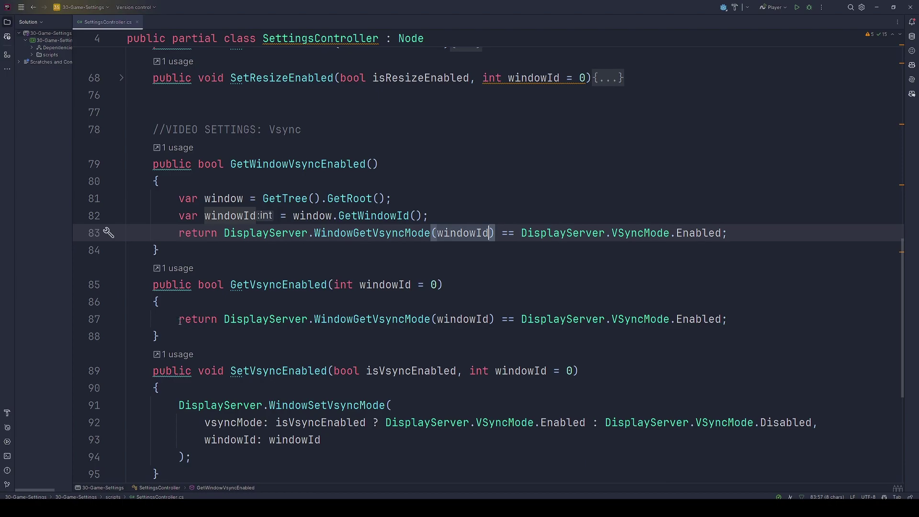
{"action": "left_click_drag", "start_coordinate": [180, 320], "coordinate": [771, 316]}
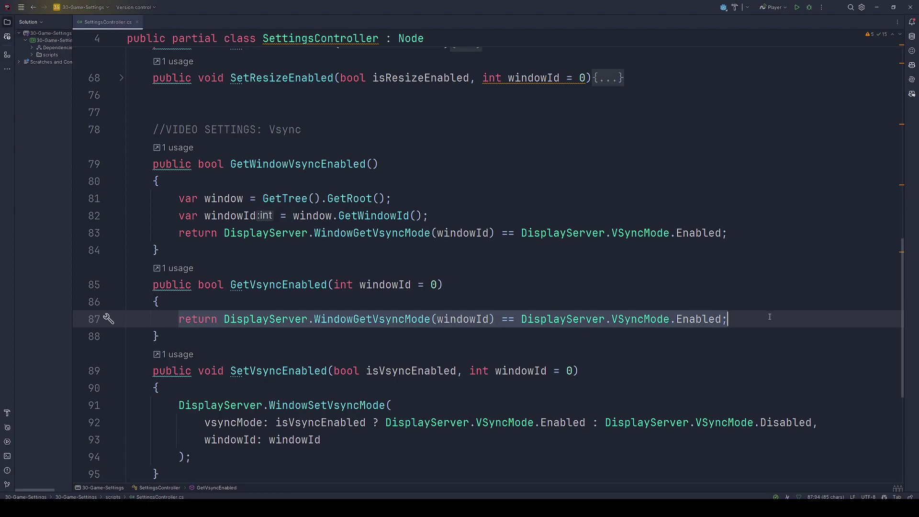
Step: Review the setter's WindowSetVsyncMode call choosing Enabled or Disabled from isVsyncEnabled
{"action": "left_click", "coordinate": [386, 406]}
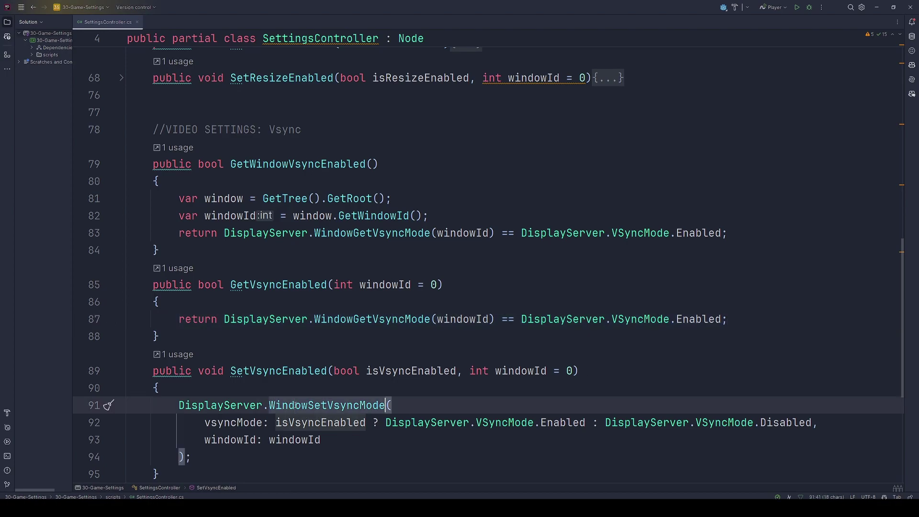
{"action": "double_click", "coordinate": [295, 422]}
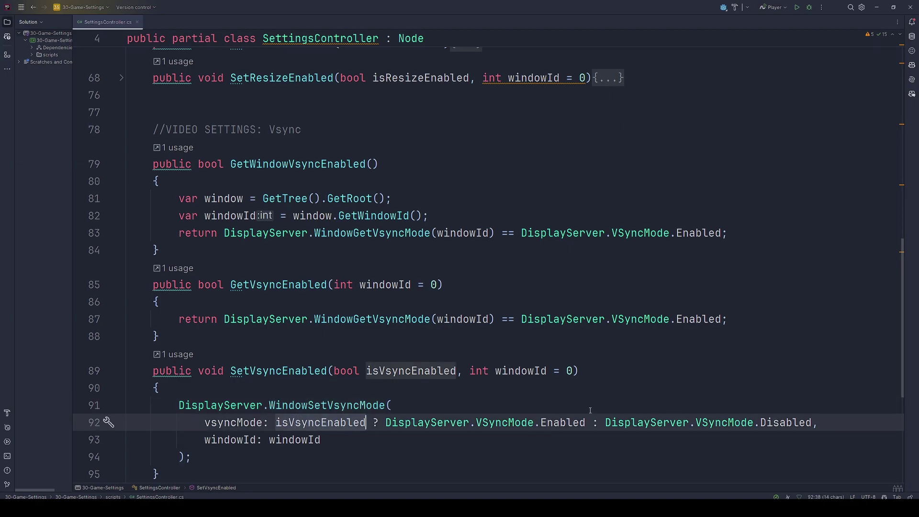
{"action": "double_click", "coordinate": [567, 422]}
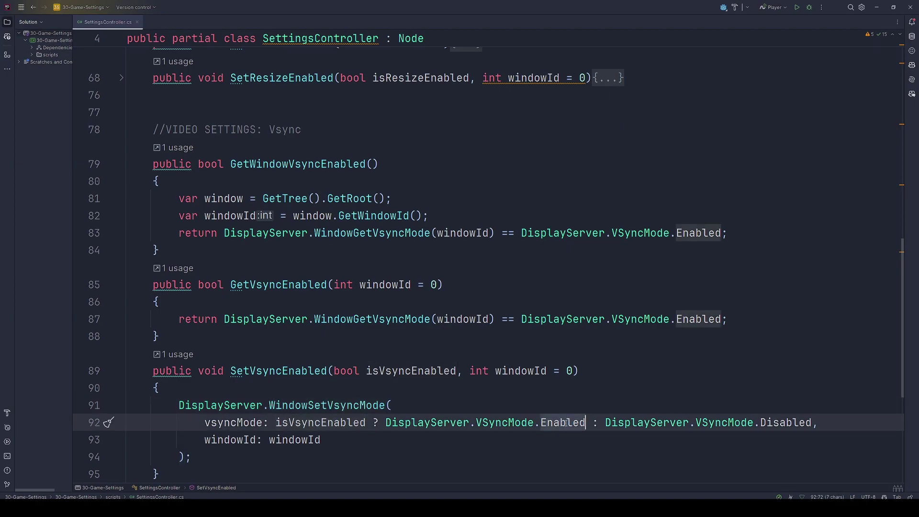
{"action": "double_click", "coordinate": [796, 421]}
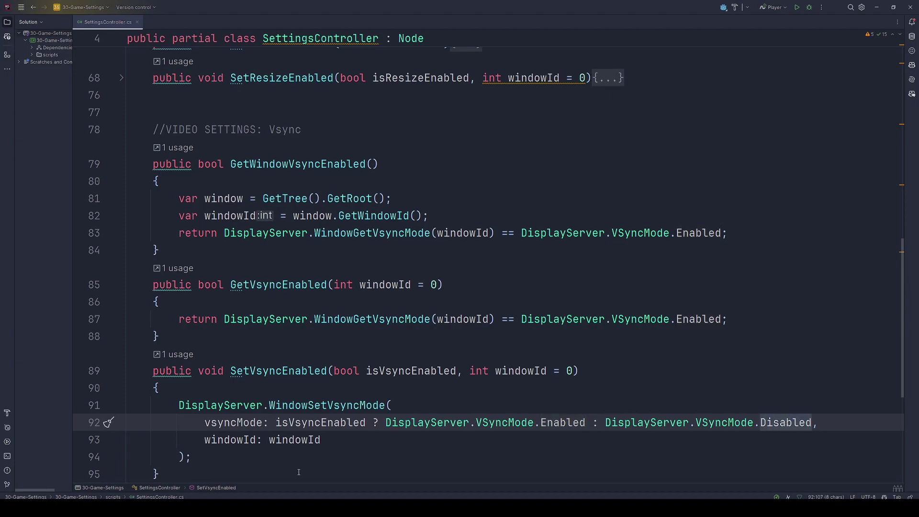
{"action": "double_click", "coordinate": [288, 439]}
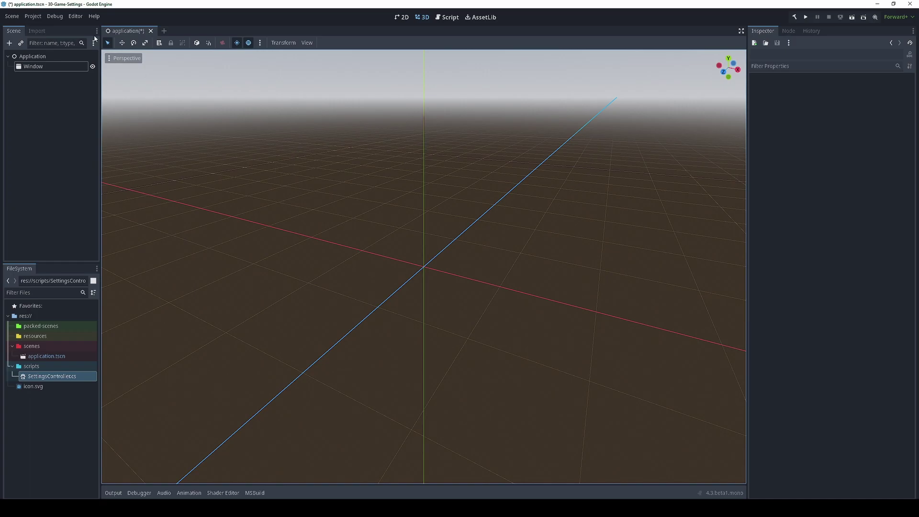
Step: Open Project Settings and set Application > Run Max FPS to 60
{"action": "left_click", "coordinate": [33, 16]}
{"action": "left_click", "coordinate": [39, 27]}
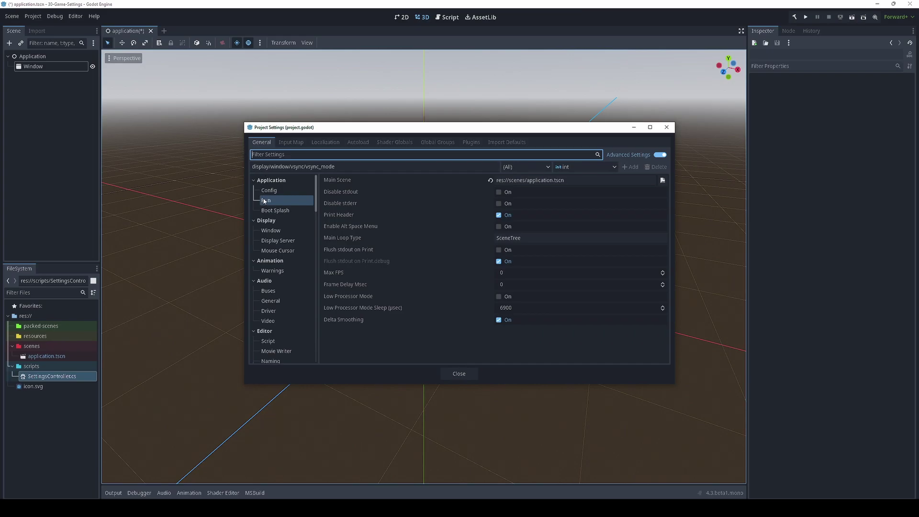
{"action": "left_click", "coordinate": [344, 273]}
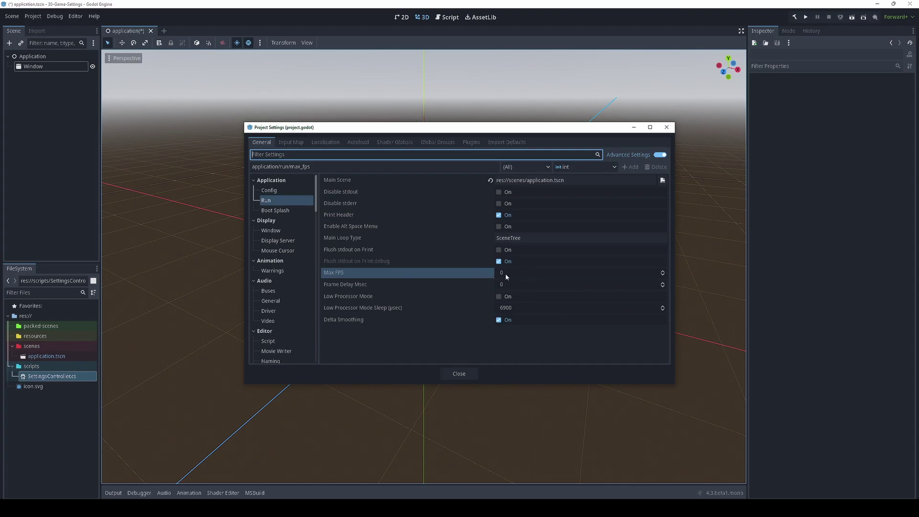
{"action": "mouse_move", "coordinate": [478, 276]}
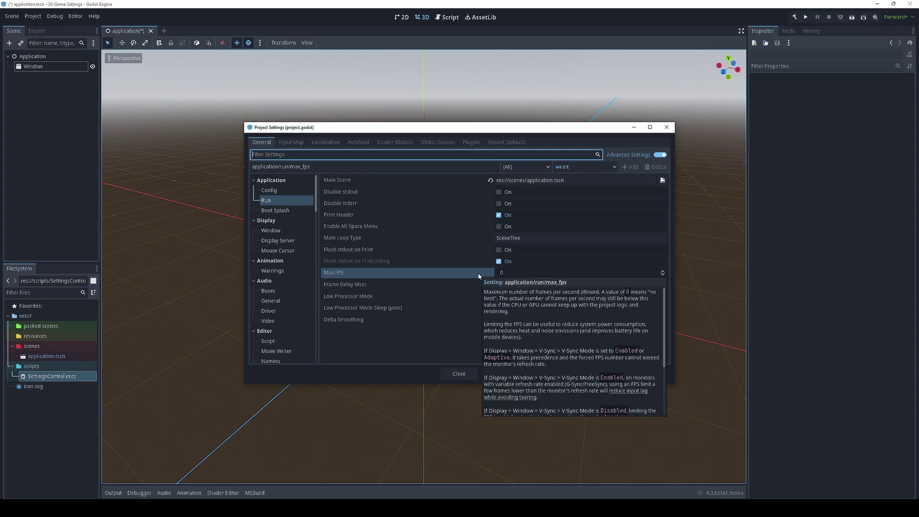
{"action": "left_click", "coordinate": [517, 274]}
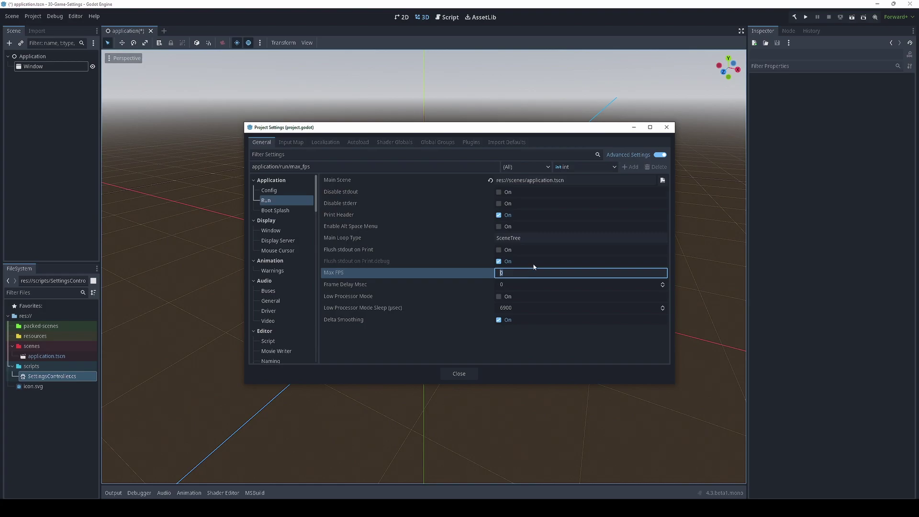
{"action": "type", "text": "60"}
{"action": "key", "text": "Return"}
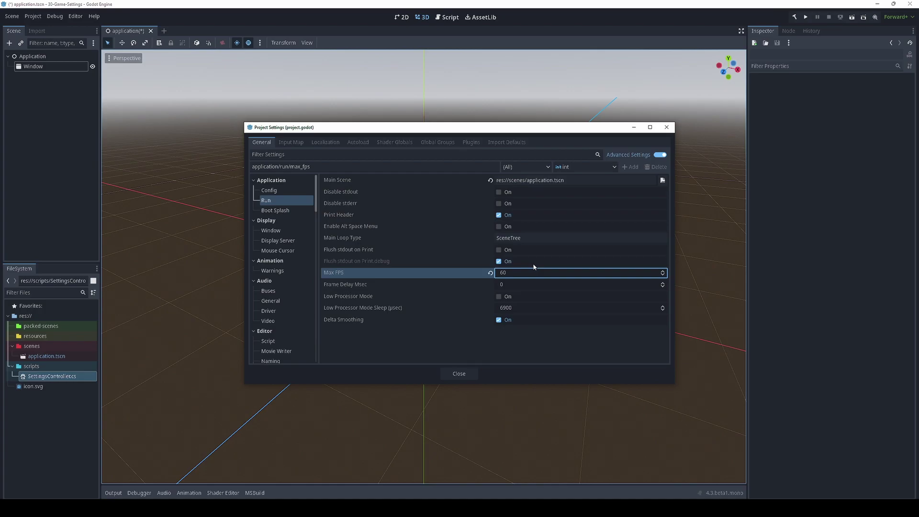
Step: Change Max FPS from 60 to 144 and finally to 165
{"action": "left_click", "coordinate": [524, 278]}
{"action": "type", "text": "12"}
{"action": "key", "text": "Return"}
{"action": "type", "text": "144"}
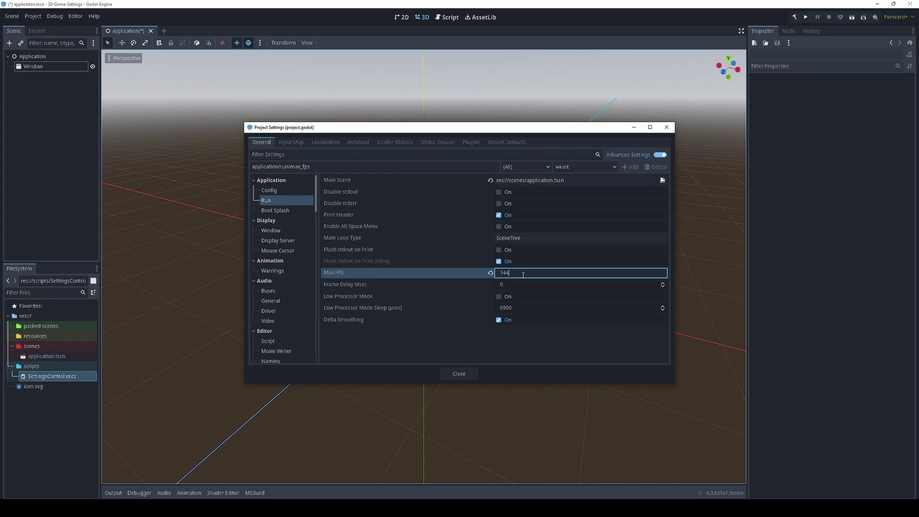
{"action": "key", "text": "ctrl+a"}
{"action": "type", "text": "165"}
{"action": "key", "text": "Return"}
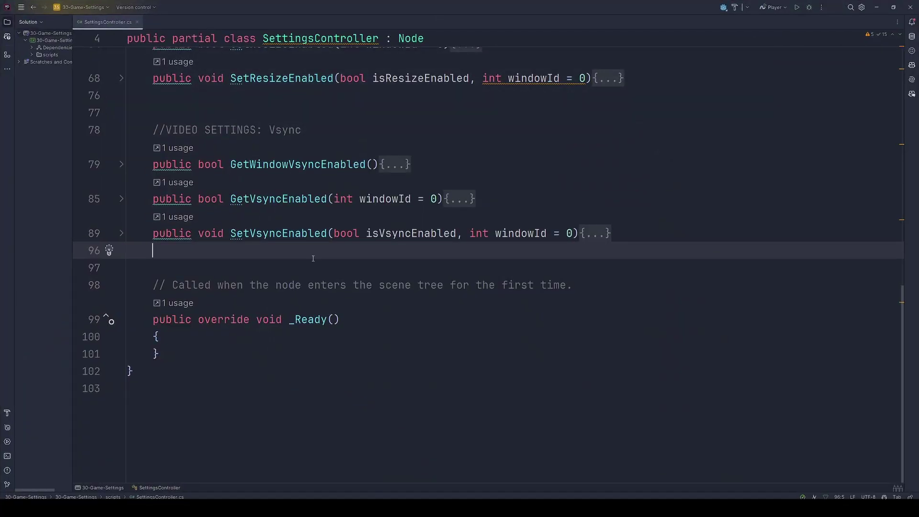
Step: Paste the Maximum Framerate block and review GetMaximumFps returning Engine.MaxFps
{"action": "key", "text": "Return"}
{"action": "key", "text": "Return"}
{"action": "type", "text": "//VIDEO SETTINGS: Maximum Framerate     public int GetMaximumFps()     {         return Engine.MaxFps;     }     public void SetMaximumFps(int fps)     {         var maxFps = Mathf.Max(0, fps); //0 = Unlimited, 1...N = Limit         Engine.MaxFps = maxFps;     }"}
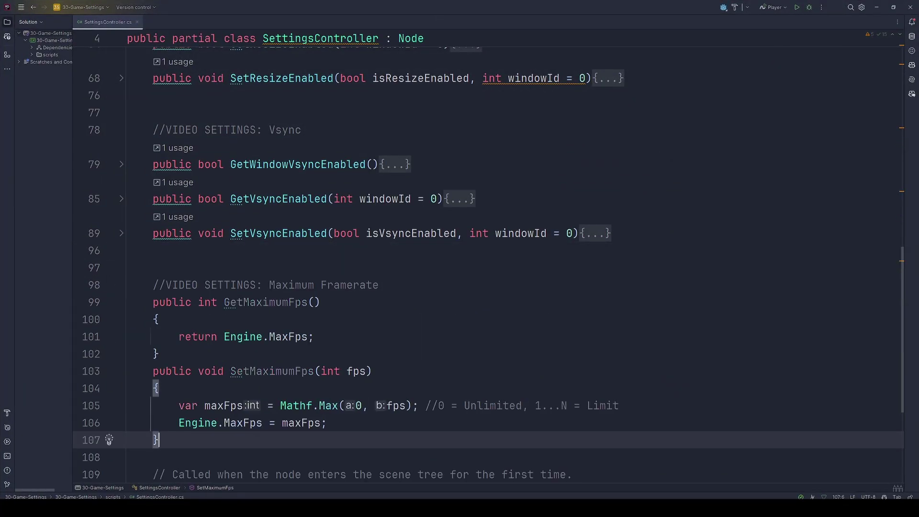
{"action": "scroll", "coordinate": [302, 260], "scroll_direction": "down", "scroll_amount": 1}
{"action": "double_click", "coordinate": [251, 250]}
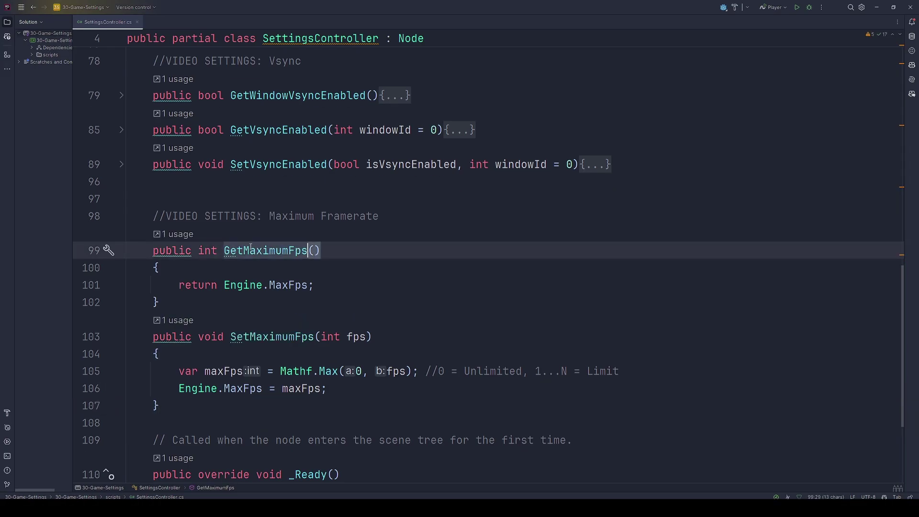
{"action": "double_click", "coordinate": [243, 284]}
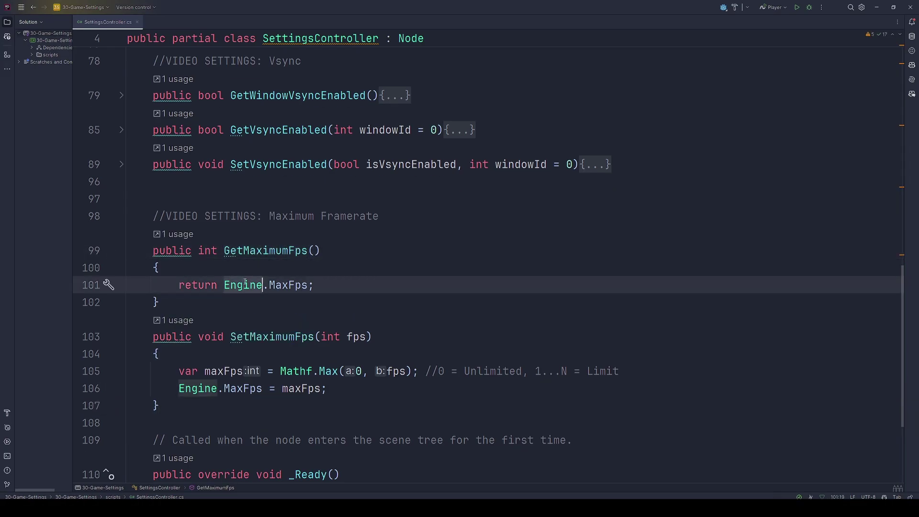
{"action": "double_click", "coordinate": [298, 286]}
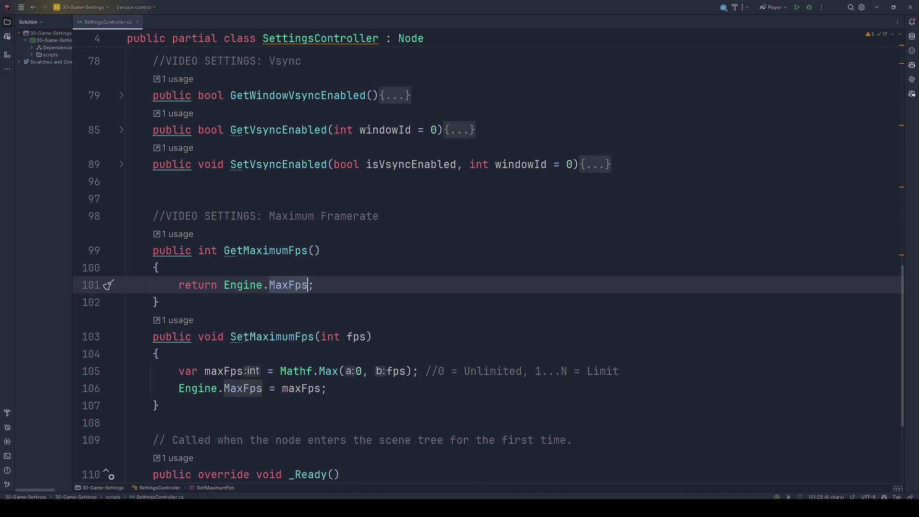
Step: Review SetMaximumFps, which clamps with Mathf.Max(0, fps) before assigning Engine.MaxFps
{"action": "double_click", "coordinate": [293, 336]}
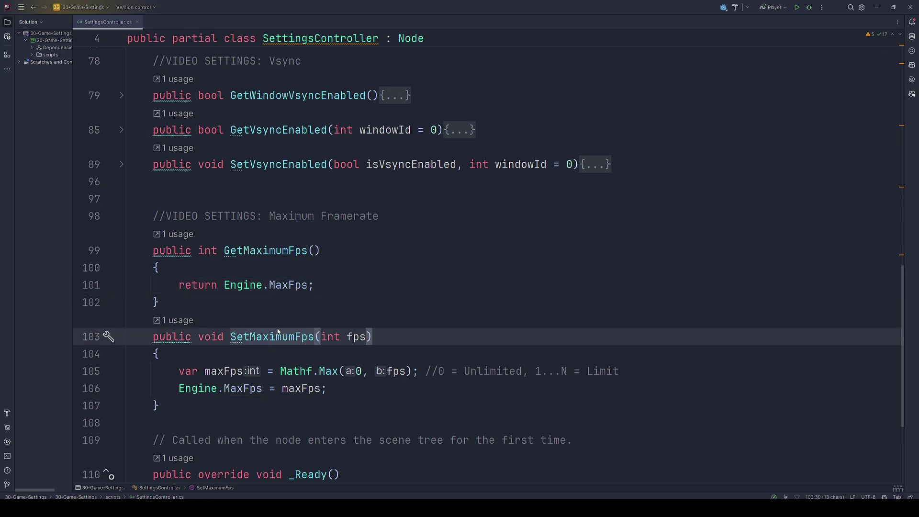
{"action": "double_click", "coordinate": [296, 372]}
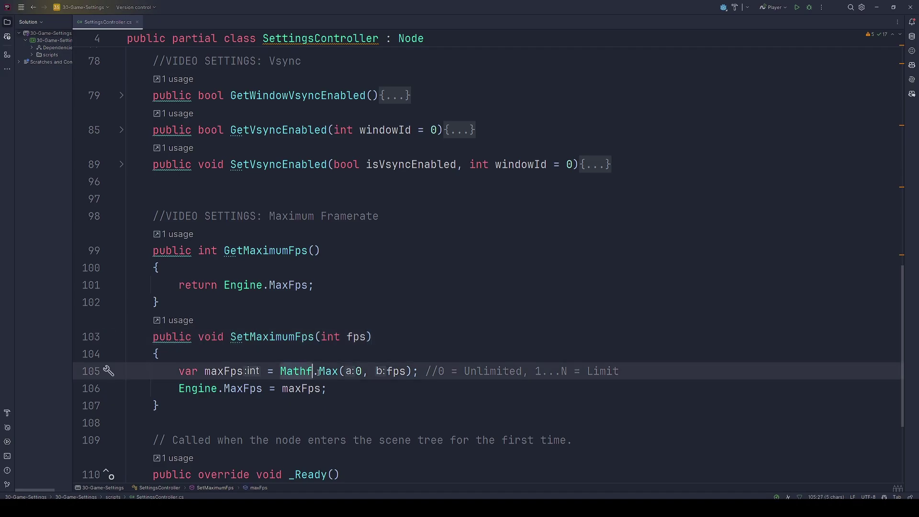
{"action": "double_click", "coordinate": [328, 372]}
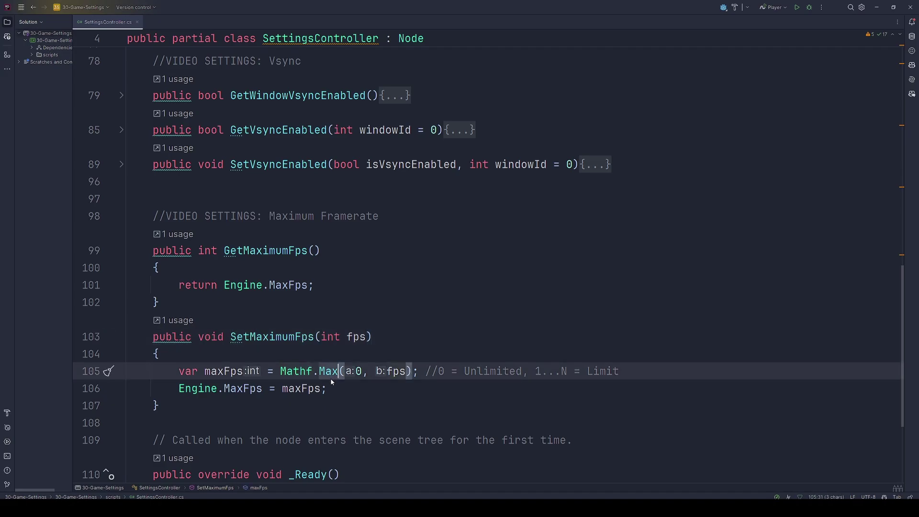
{"action": "double_click", "coordinate": [395, 372]}
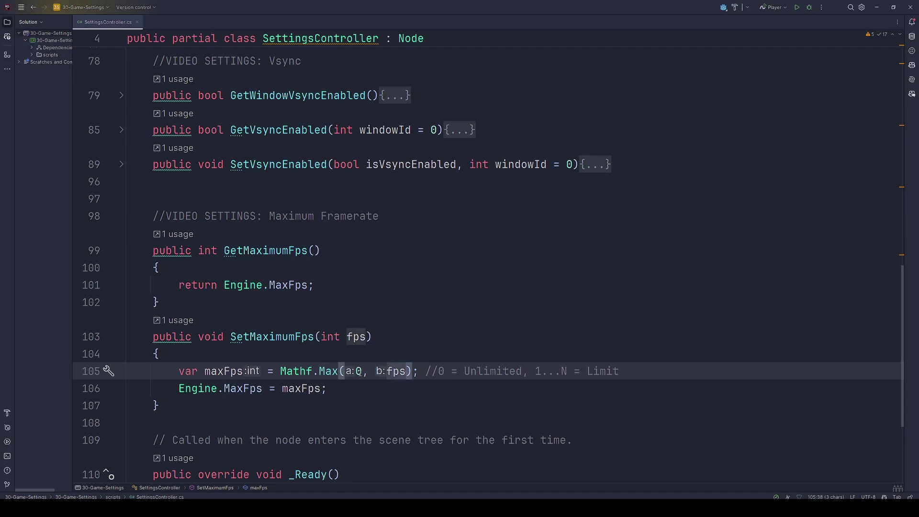
{"action": "left_click_drag", "start_coordinate": [419, 371], "coordinate": [339, 371]}
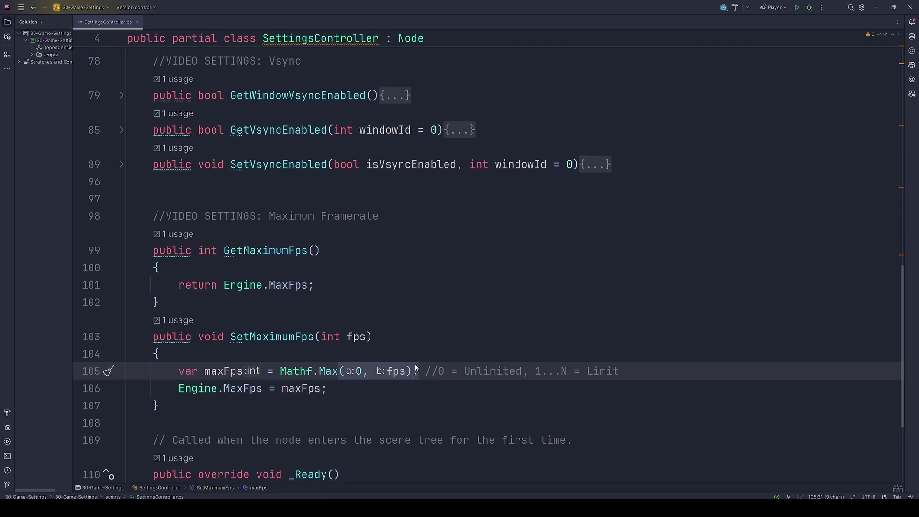
{"action": "left_click_drag", "start_coordinate": [536, 371], "coordinate": [568, 371]}
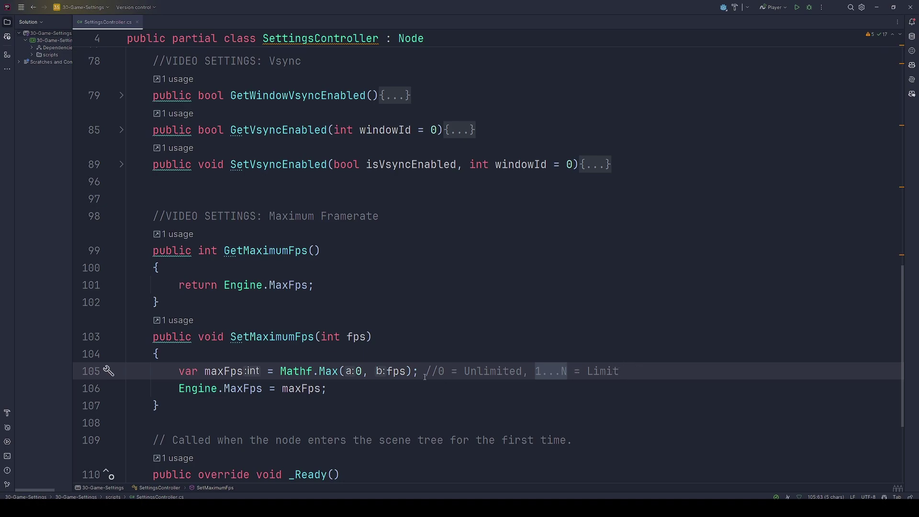
{"action": "left_click", "coordinate": [250, 389]}
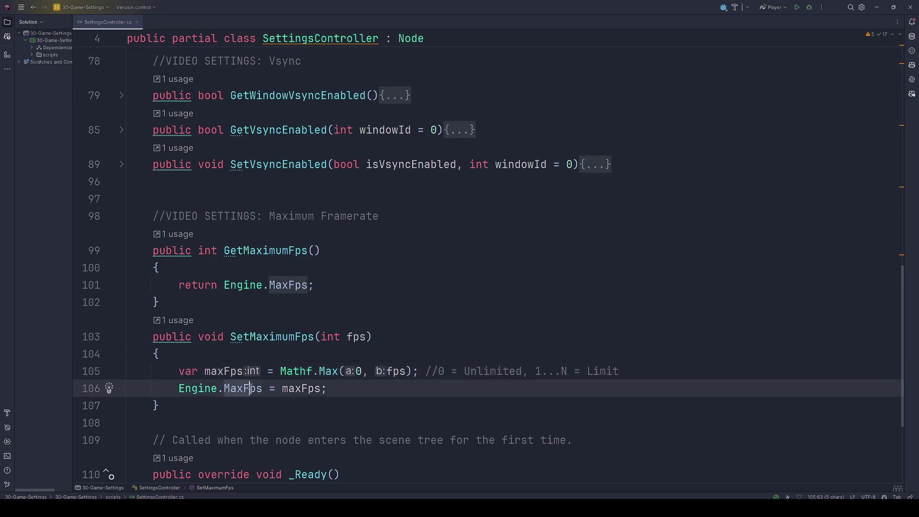
{"action": "left_click", "coordinate": [267, 386]}
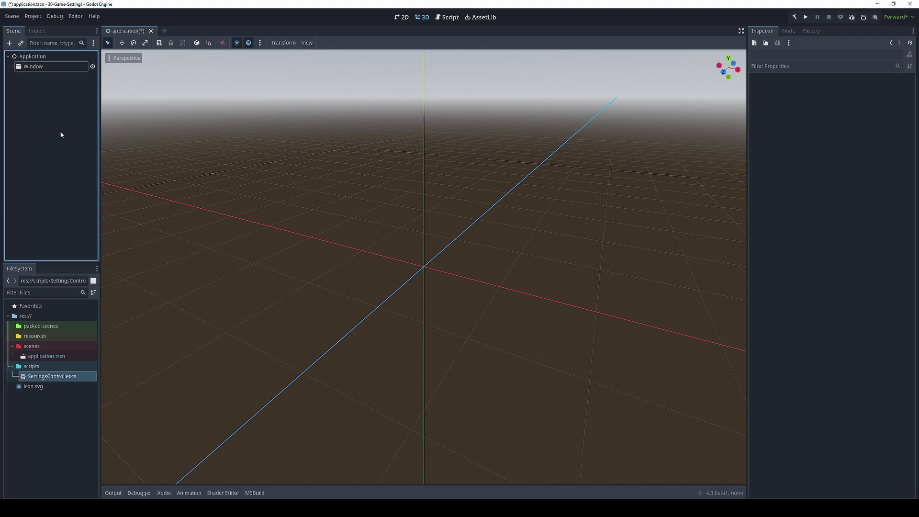
Step: In Project Settings, change Rendering > Textures Default Texture Filter from Linear to Nearest, then close
{"action": "left_click", "coordinate": [33, 16]}
{"action": "left_click", "coordinate": [39, 28]}
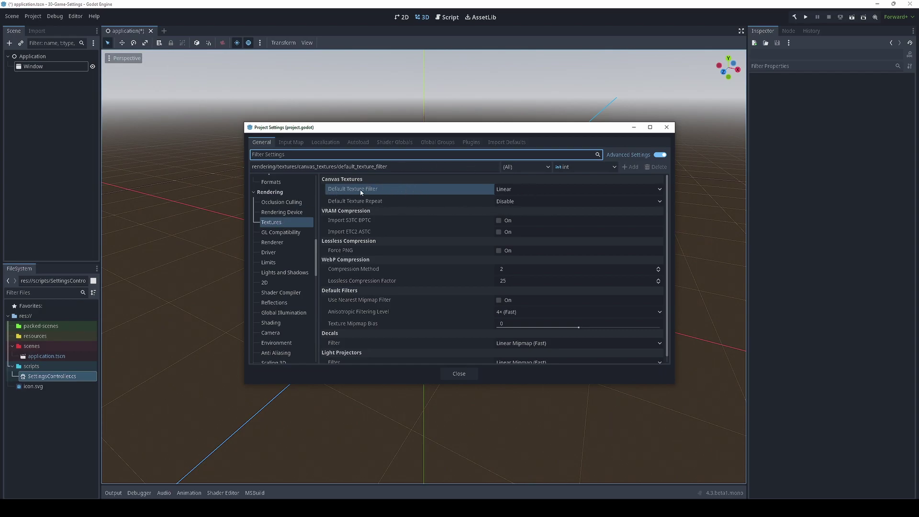
{"action": "left_click", "coordinate": [529, 189]}
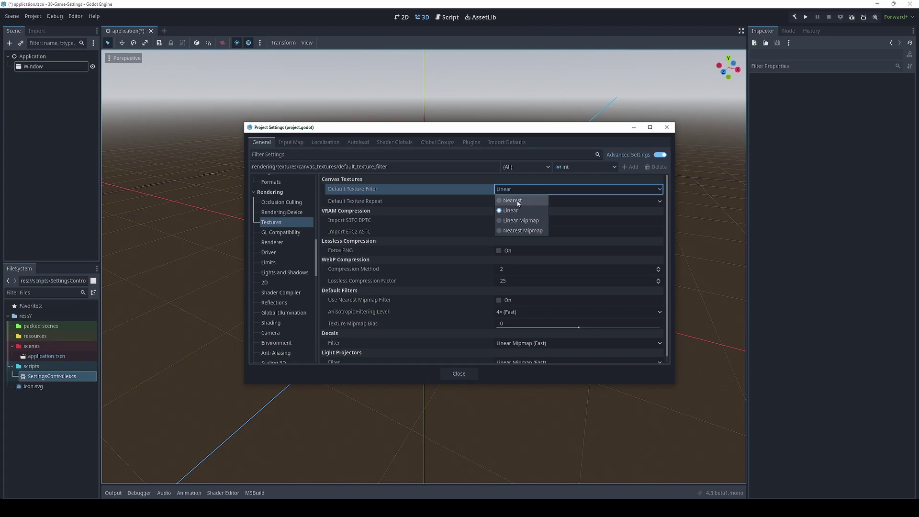
{"action": "left_click", "coordinate": [518, 203]}
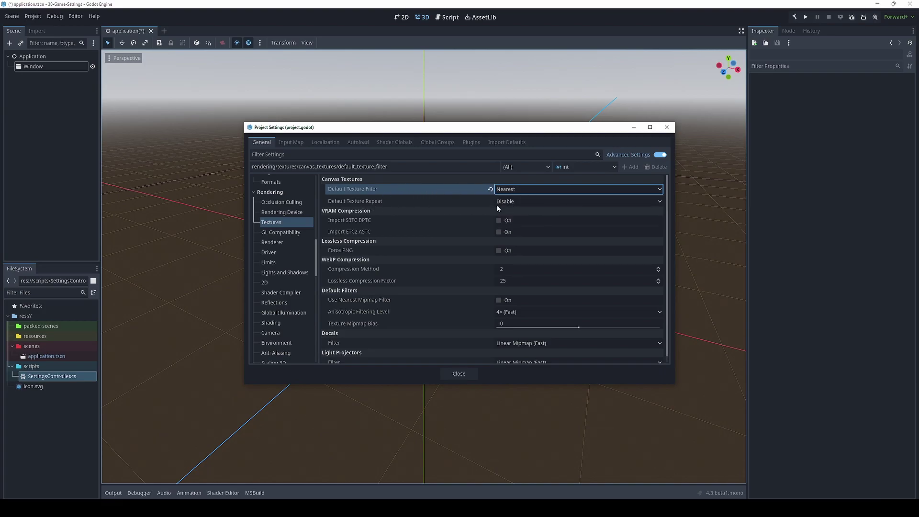
{"action": "left_click", "coordinate": [453, 374]}
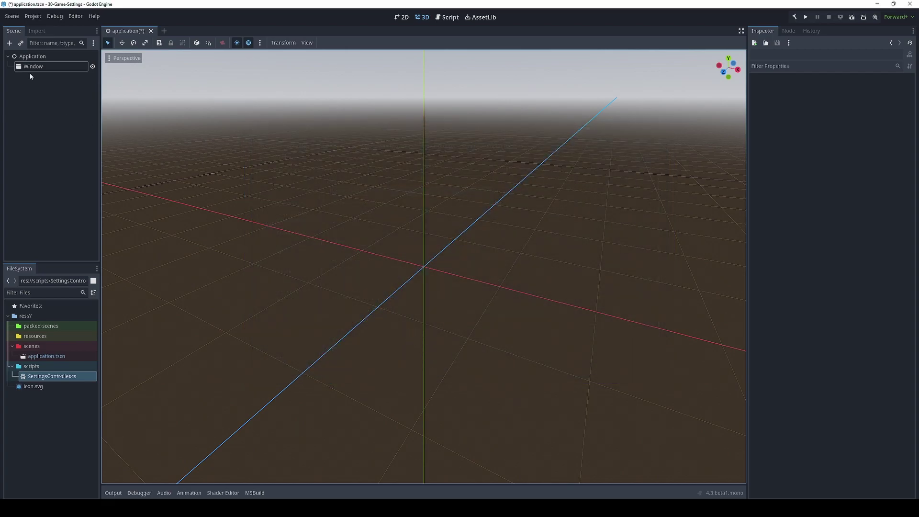
Step: Set the Window node's Canvas Items Default Texture Filter to Nearest in the Inspector
{"action": "left_click", "coordinate": [34, 71]}
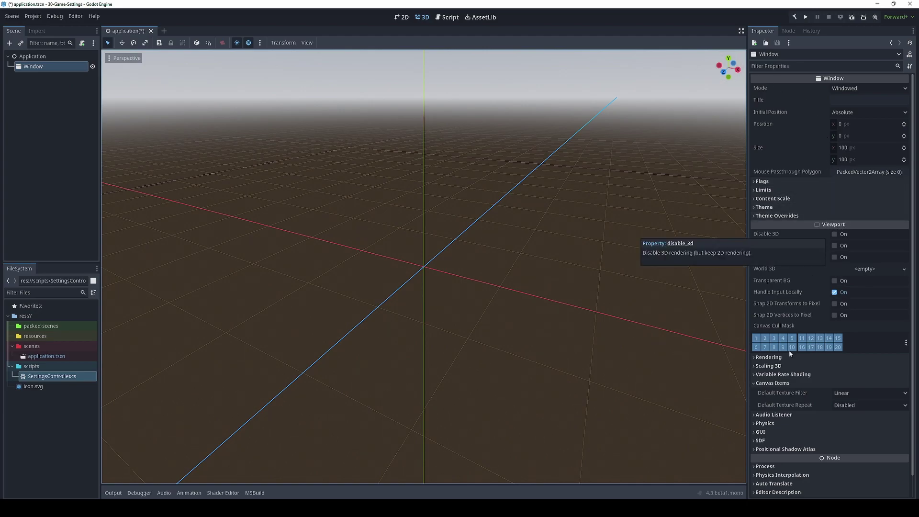
{"action": "left_click", "coordinate": [774, 384]}
{"action": "left_click", "coordinate": [774, 384]}
{"action": "double_click", "coordinate": [774, 384]}
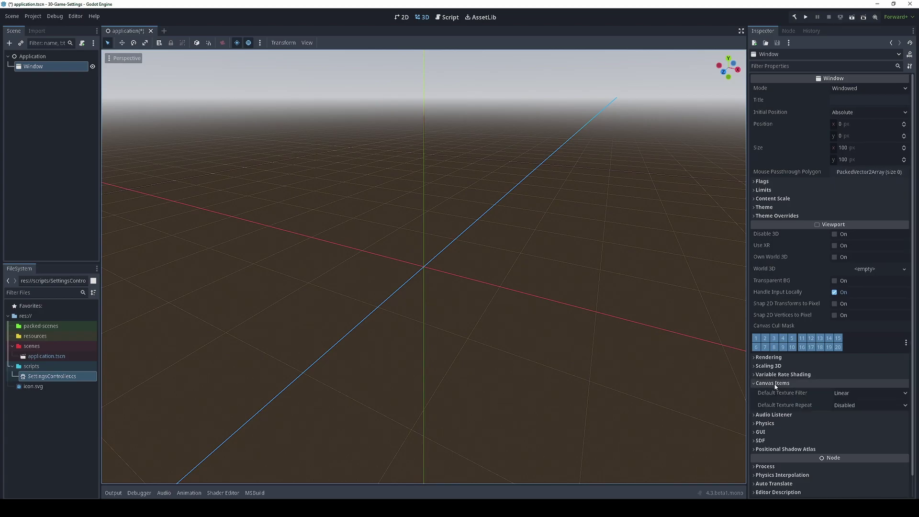
{"action": "left_click", "coordinate": [766, 394]}
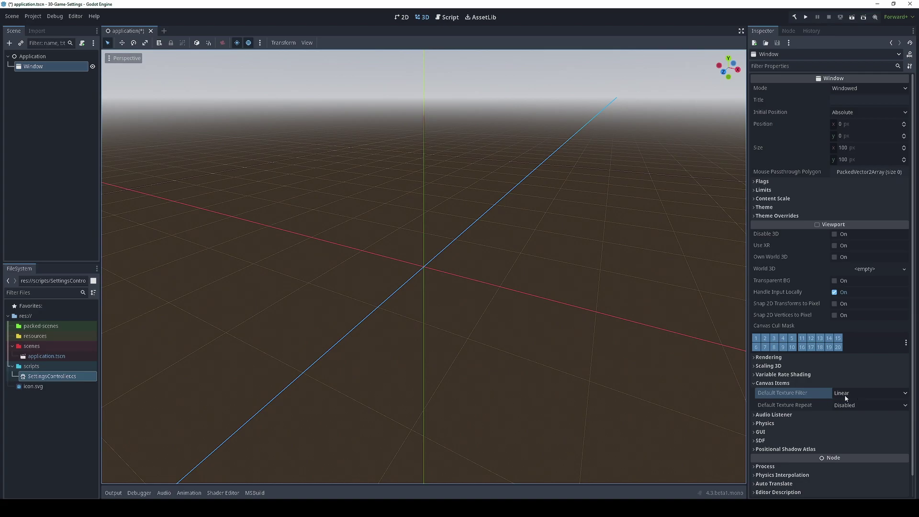
{"action": "left_click", "coordinate": [863, 394]}
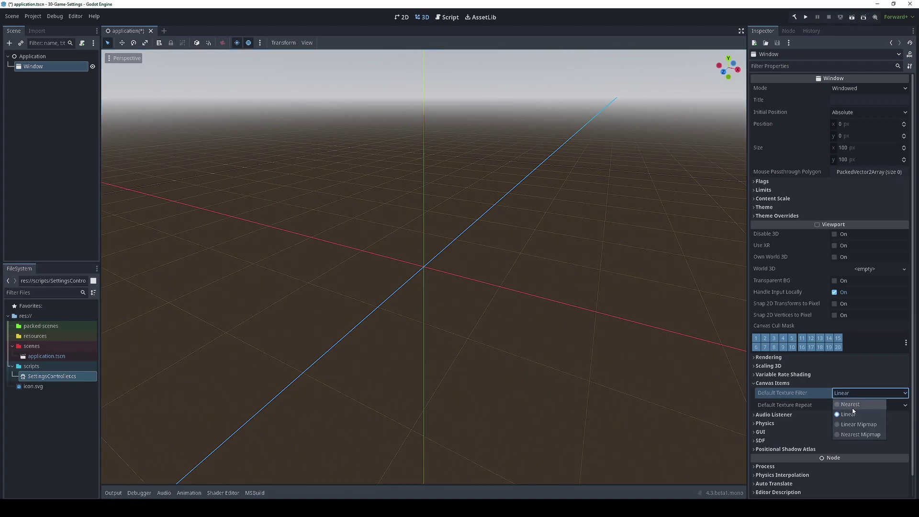
{"action": "left_click", "coordinate": [853, 406]}
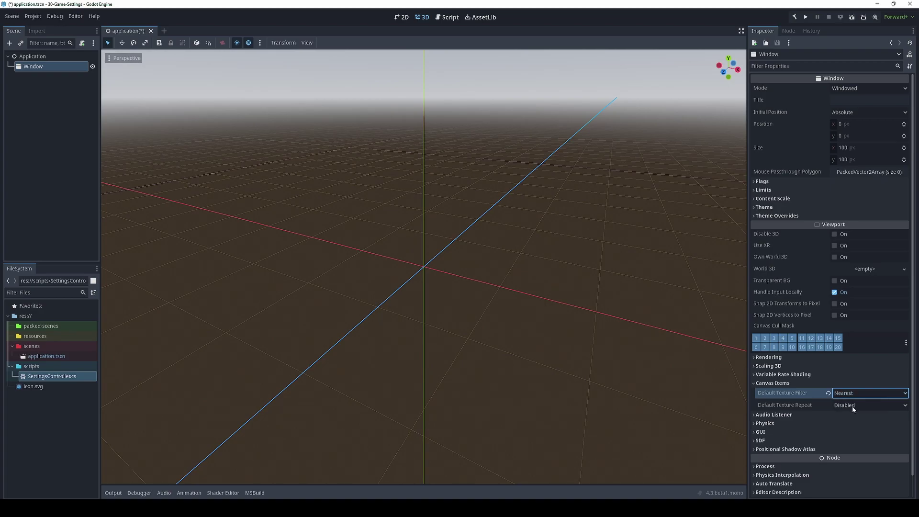
Step: Drag icon.svg into the 2D scene as an Icon sprite and nest it under Window
{"action": "left_click", "coordinate": [400, 18]}
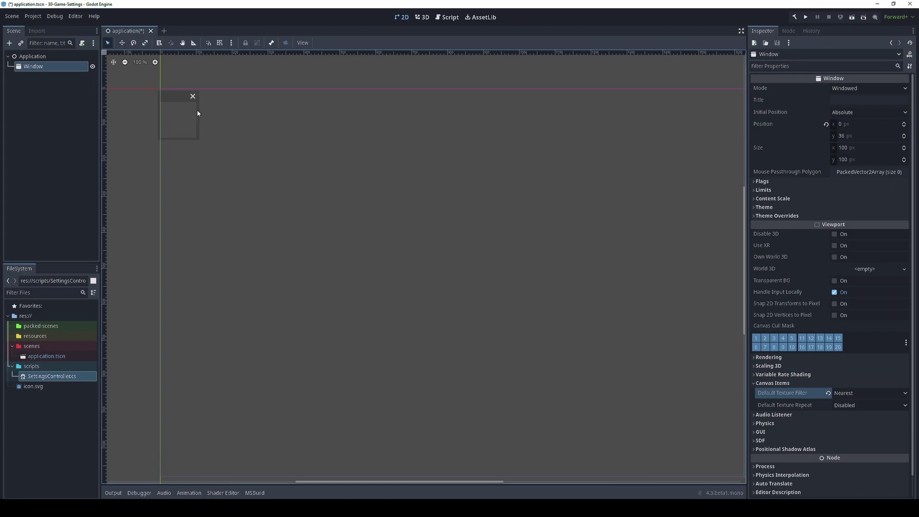
{"action": "left_click", "coordinate": [32, 387]}
{"action": "mouse_move", "coordinate": [31, 388]}
{"action": "left_mouse_down"}
{"action": "mouse_move", "coordinate": [185, 122]}
{"action": "mouse_move", "coordinate": [244, 136]}
{"action": "mouse_move", "coordinate": [219, 129]}
{"action": "left_mouse_up"}
{"action": "left_click_drag", "start_coordinate": [25, 76], "coordinate": [34, 69]}
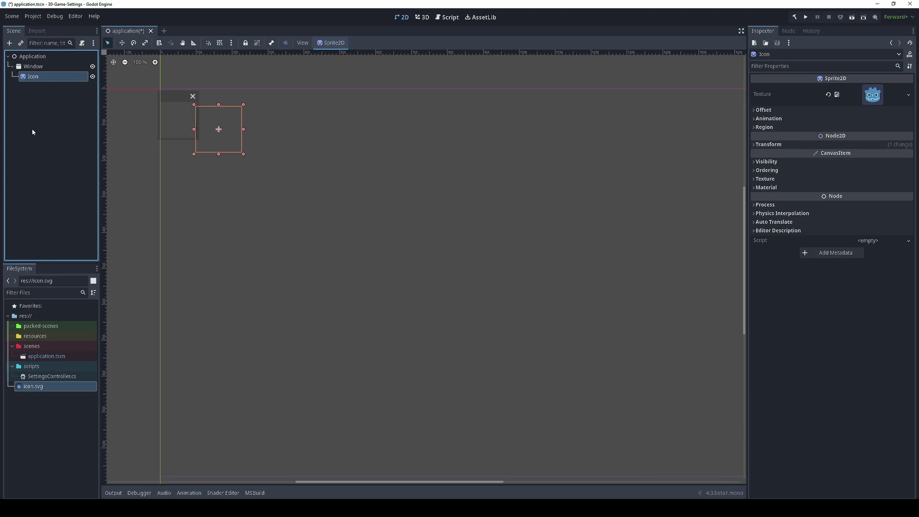
Step: Review the Icon's Texture Filter options, leaving it on Inherit
{"action": "left_click", "coordinate": [765, 188]}
{"action": "left_click", "coordinate": [766, 179]}
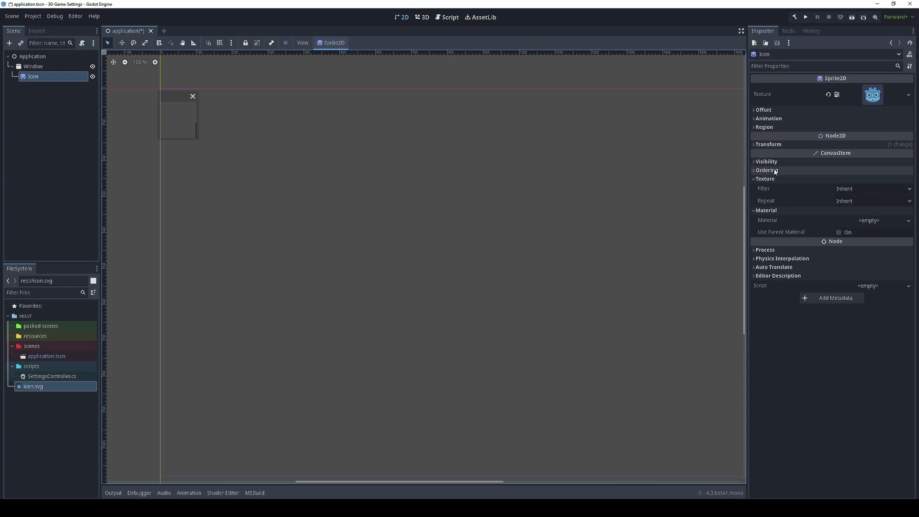
{"action": "left_click", "coordinate": [767, 171]}
{"action": "left_click", "coordinate": [775, 162]}
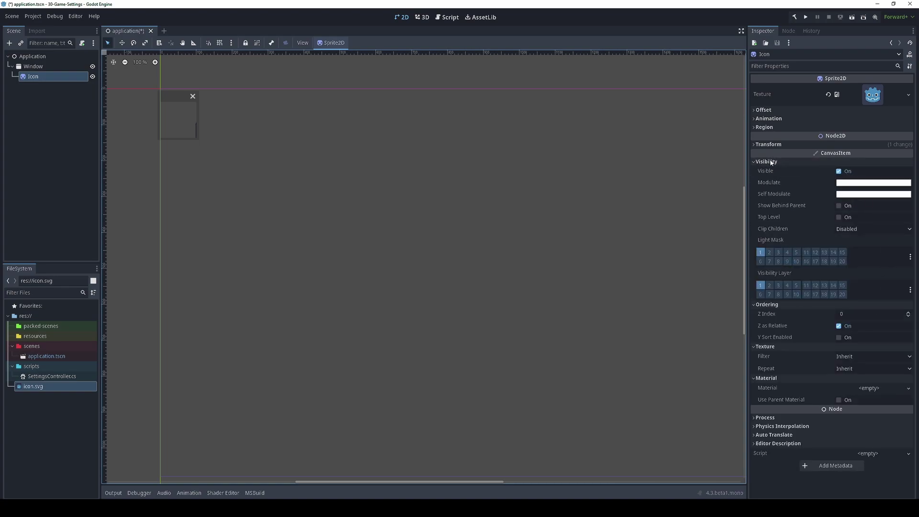
{"action": "left_click", "coordinate": [767, 163]}
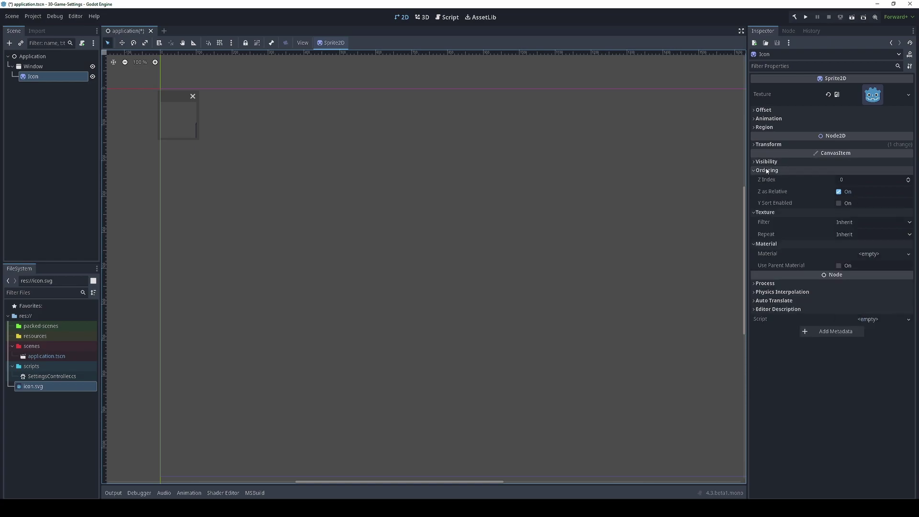
{"action": "left_click", "coordinate": [766, 171]}
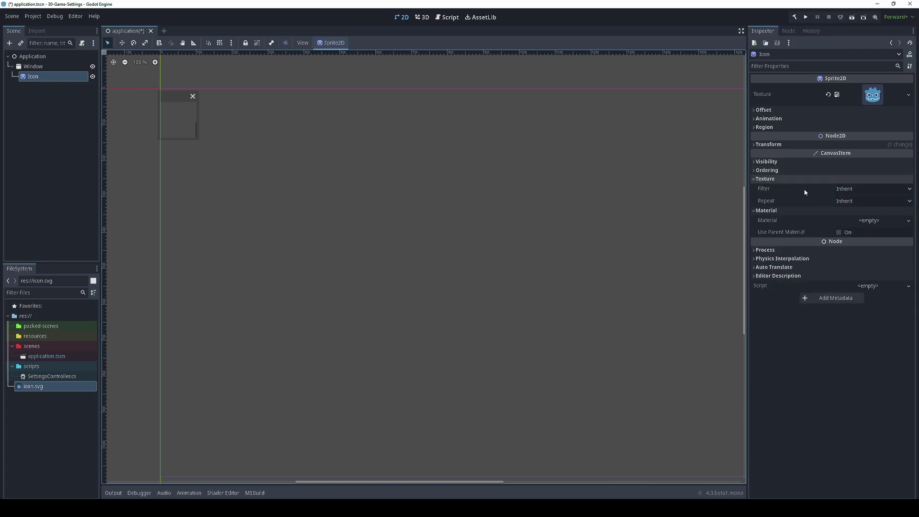
{"action": "left_click", "coordinate": [856, 189]}
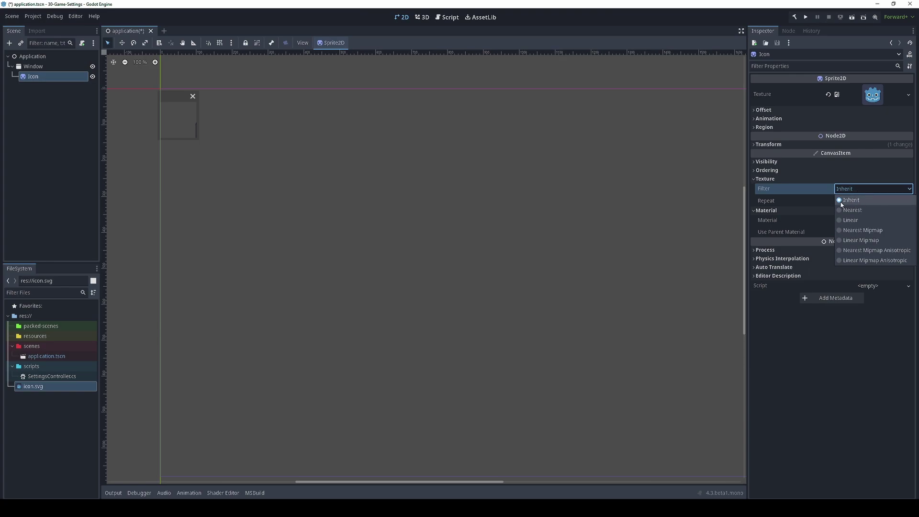
{"action": "left_click", "coordinate": [864, 188]}
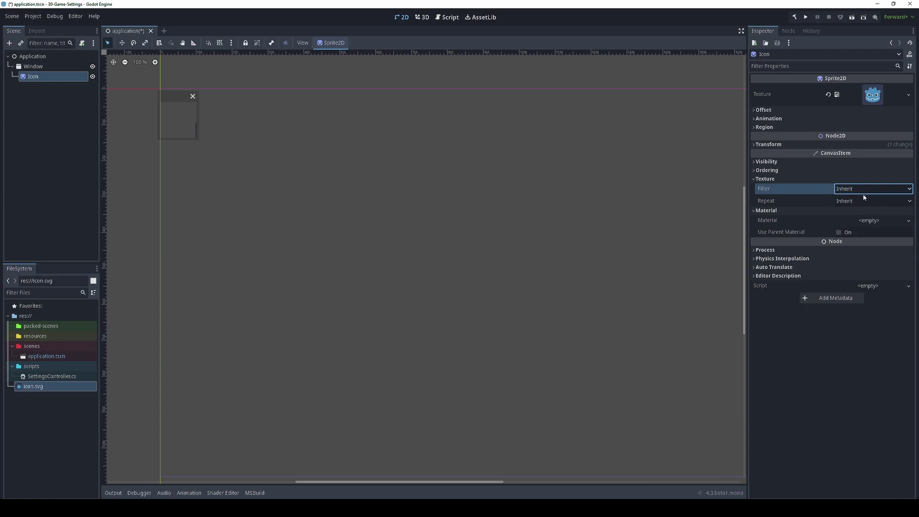
Step: Review the Window's Default Texture Filter choices, keep Nearest, and return to Rider
{"action": "left_click", "coordinate": [31, 69]}
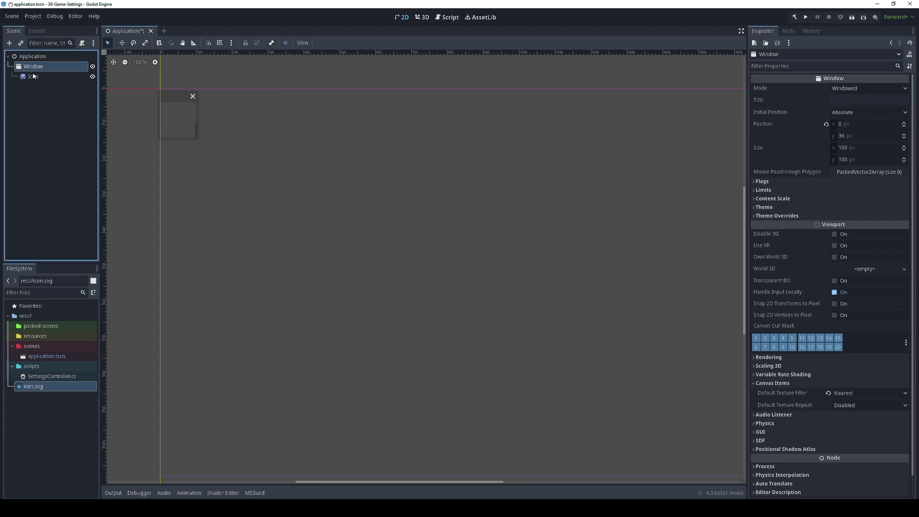
{"action": "left_click", "coordinate": [858, 393]}
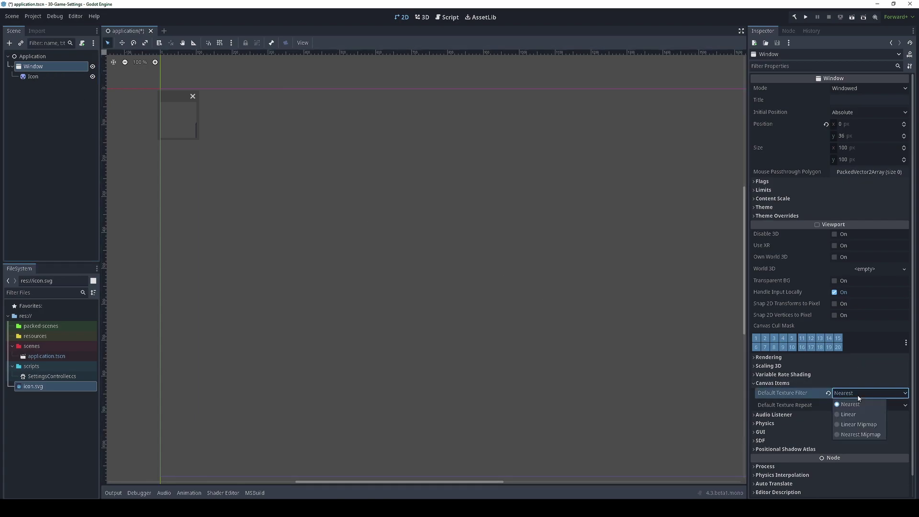
{"action": "left_click", "coordinate": [858, 395]}
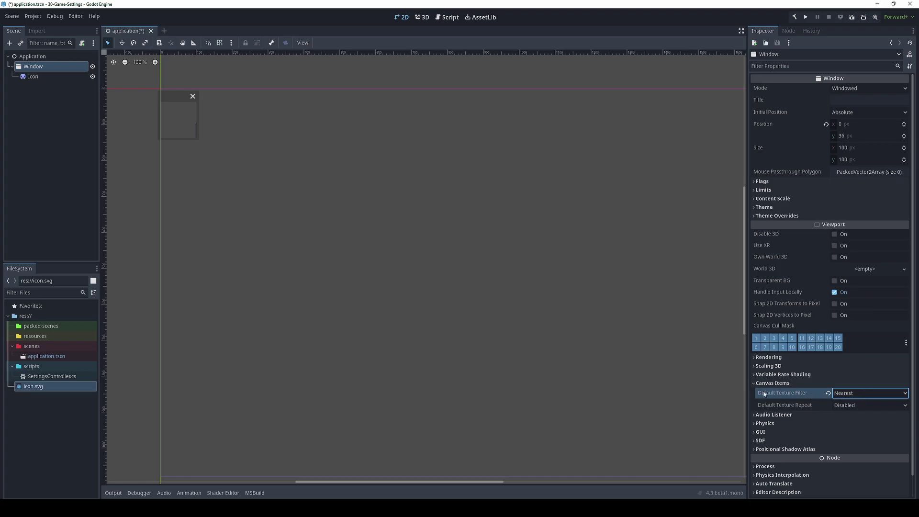
{"action": "key", "text": "alt+Tab"}
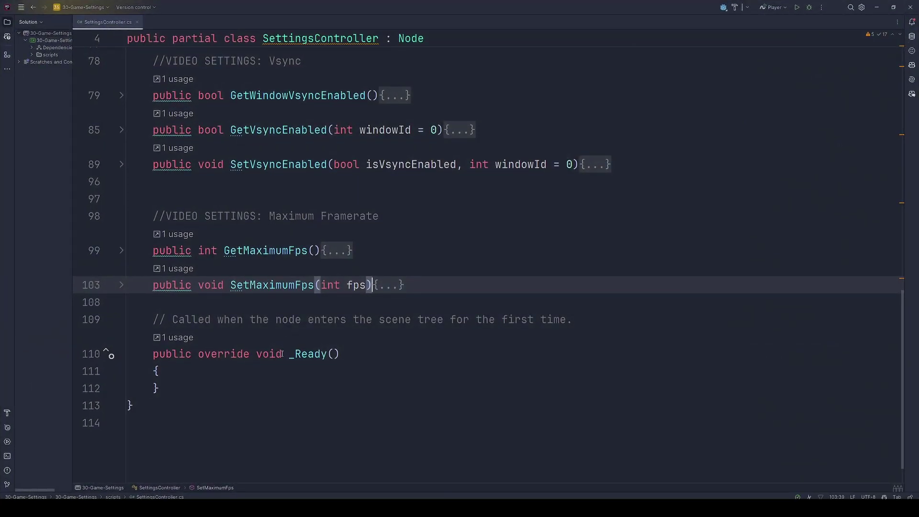
Step: Paste the GetTextureFilter and SetTextureFilter methods below SetMaximumFps
{"action": "left_click", "coordinate": [474, 294]}
{"action": "key", "text": "Return"}
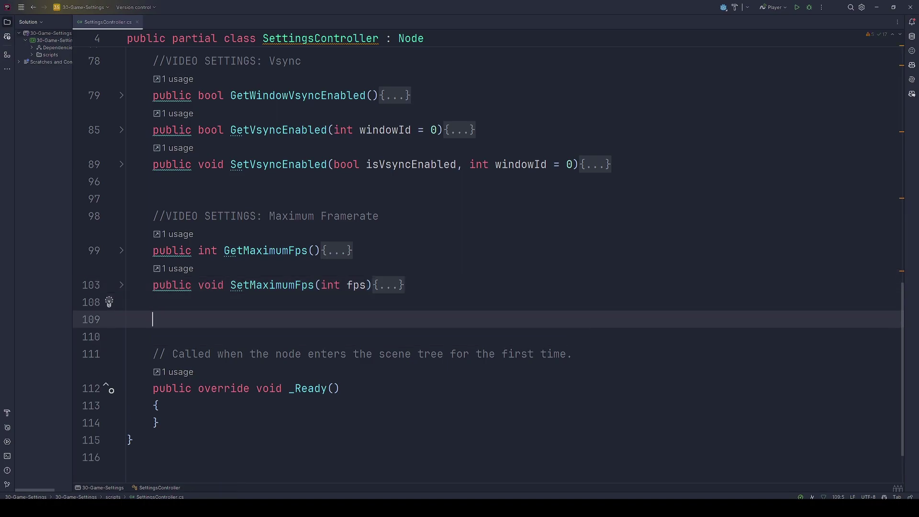
{"action": "type", "text": "//VIDEO SETTINGS: Texture Filter     public Viewport.DefaultCanvasItemTextureFilter GetTextureFilter()     {         var viewport = GetViewport();         var filter = viewport.GetDefaultCanvasItemTextureFilter();         return filter;     }     public void SetTextureFilter(Viewport.DefaultCanvasItemTextureFilter filter)     {         var viewport = GetViewport();         viewport.SetDefaultCanvasItemTextureFilter(filter);     }"}
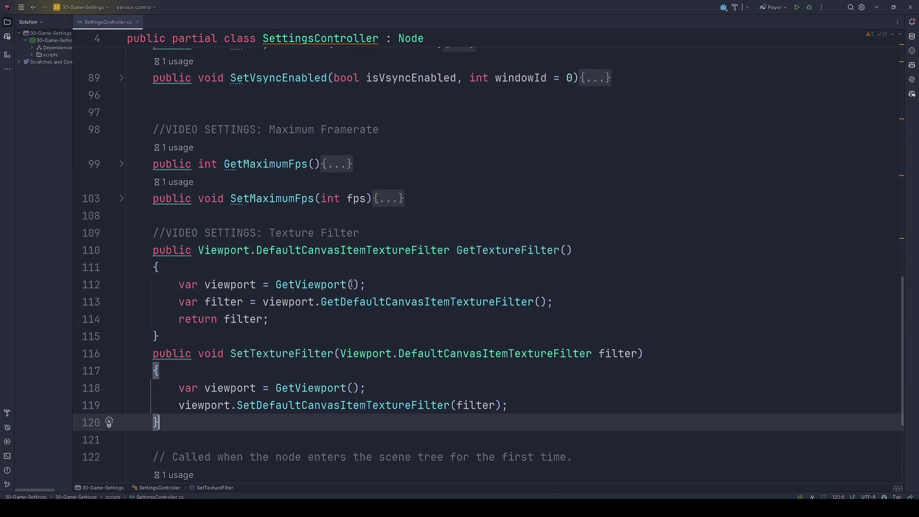
Step: Highlight GetViewport, GetDefaultCanvasItemTextureFilter, the return line and the setter's parameters to explain them
{"action": "double_click", "coordinate": [289, 268]}
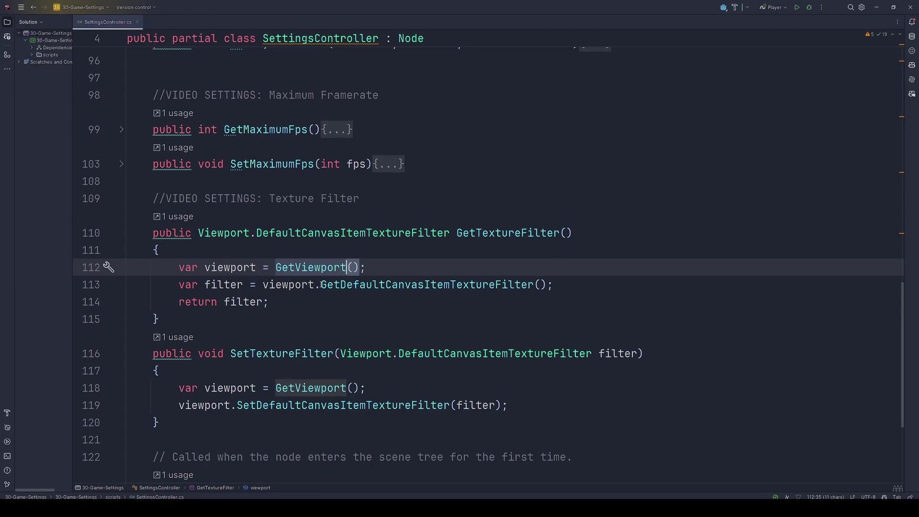
{"action": "left_click_drag", "start_coordinate": [320, 284], "coordinate": [540, 284]}
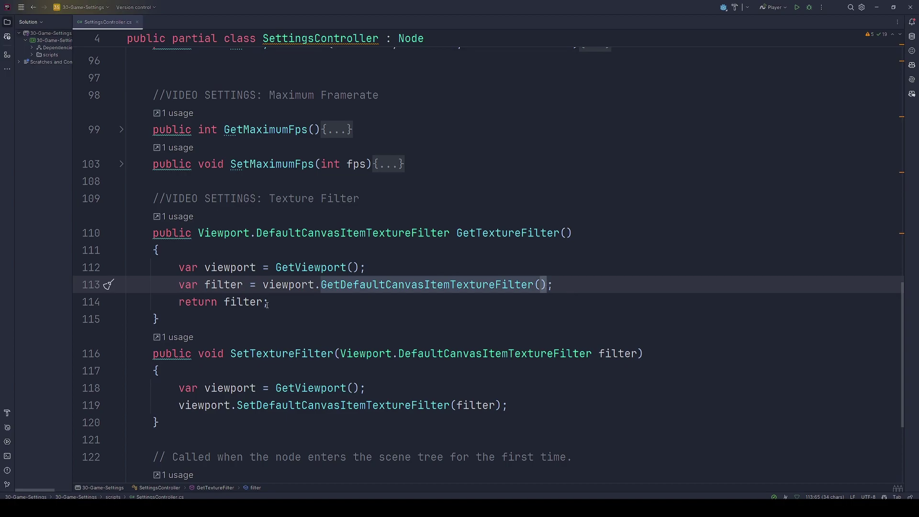
{"action": "left_click_drag", "start_coordinate": [293, 305], "coordinate": [177, 303]}
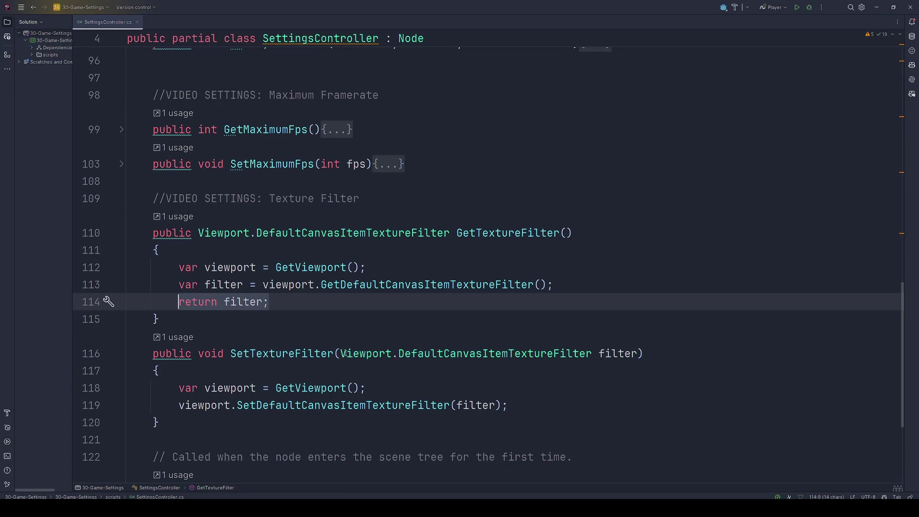
{"action": "double_click", "coordinate": [353, 353]}
{"action": "left_click_drag", "start_coordinate": [398, 353], "coordinate": [592, 353]}
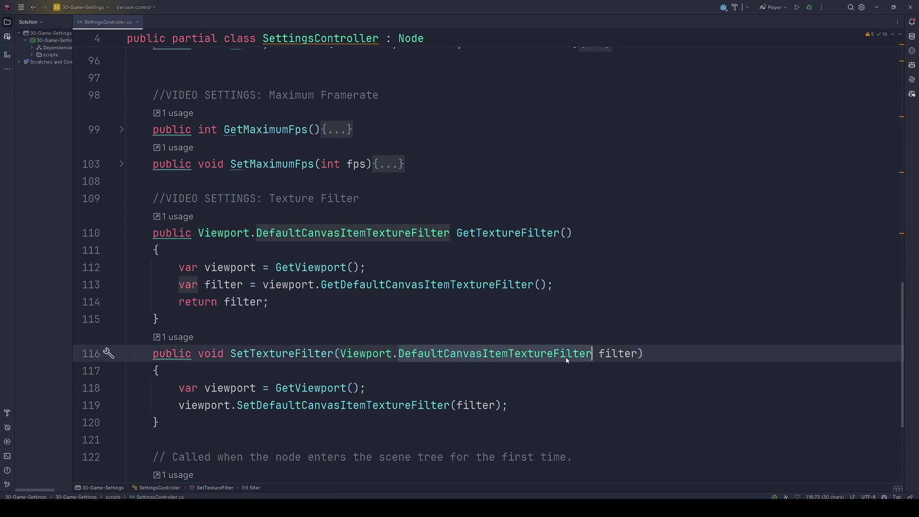
{"action": "double_click", "coordinate": [218, 387]}
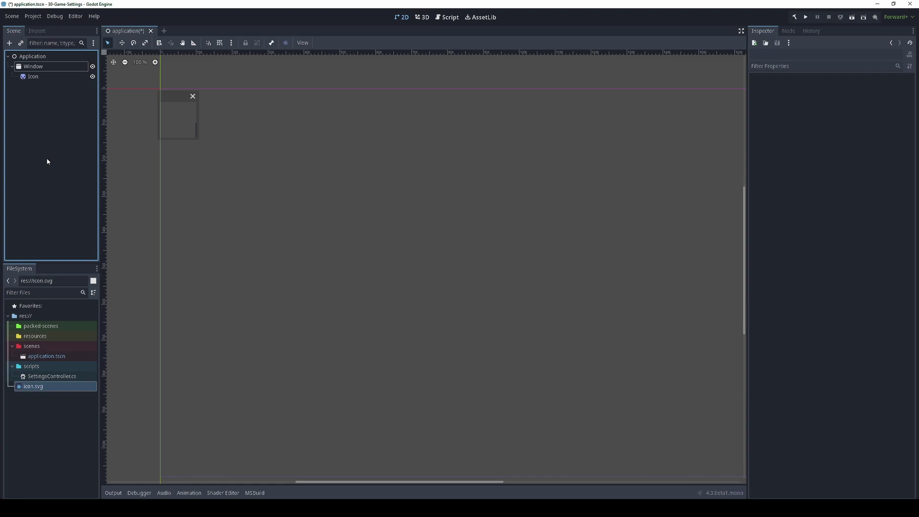
{"action": "left_click", "coordinate": [33, 16]}
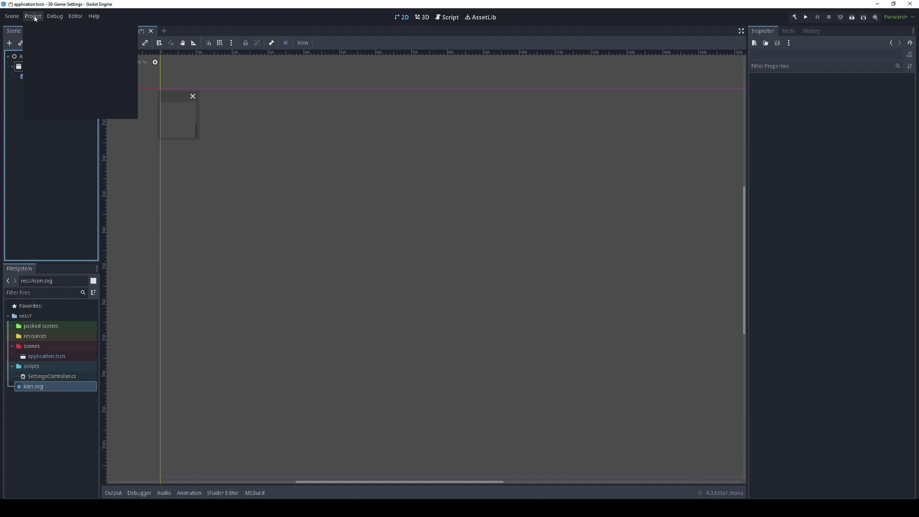
{"action": "left_click", "coordinate": [40, 27]}
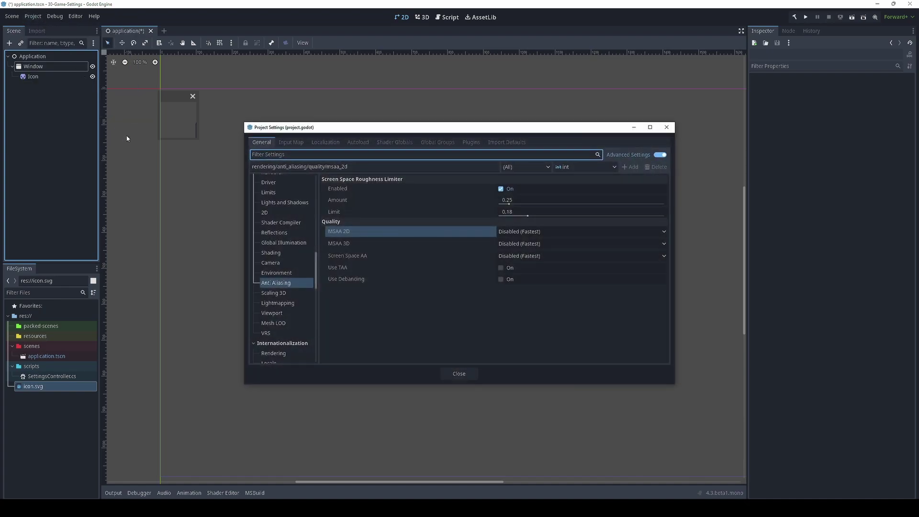
{"action": "scroll", "coordinate": [268, 191], "scroll_direction": "up", "scroll_amount": 3}
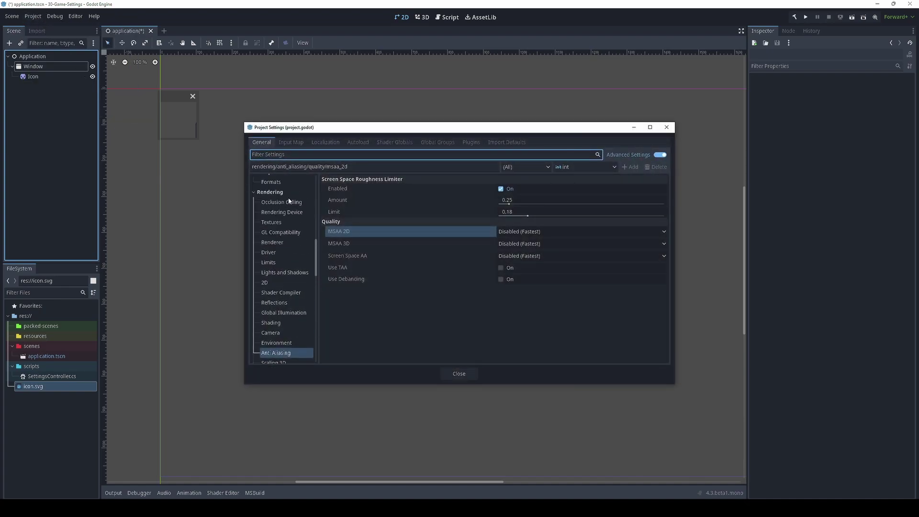
{"action": "scroll", "coordinate": [287, 263], "scroll_direction": "down", "scroll_amount": 2}
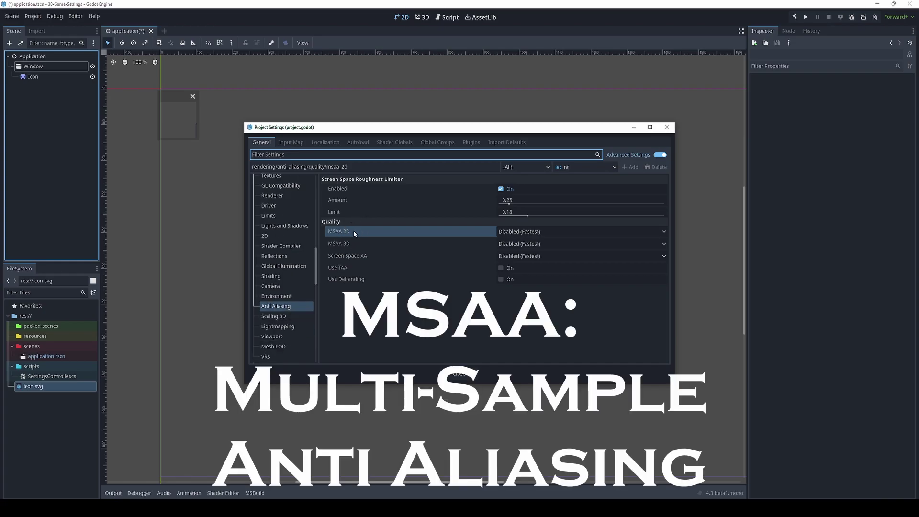
{"action": "left_click", "coordinate": [349, 245]}
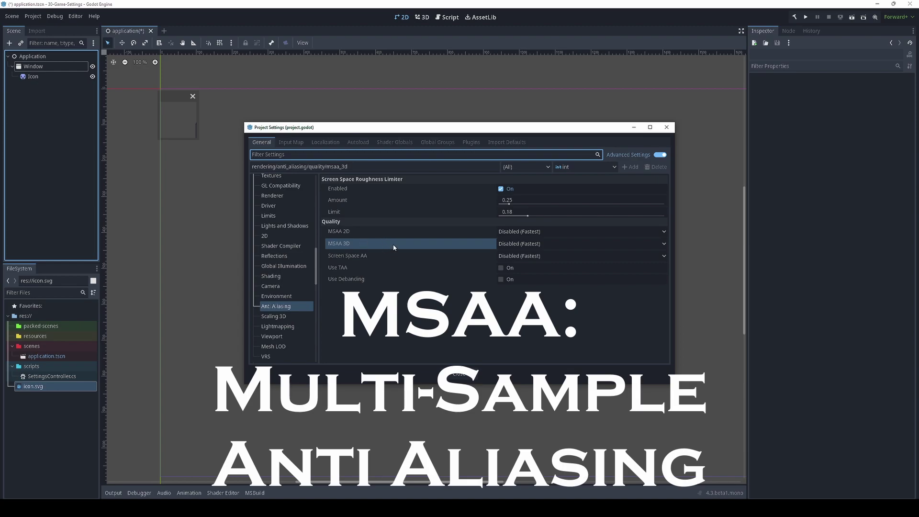
{"action": "left_click", "coordinate": [517, 244]}
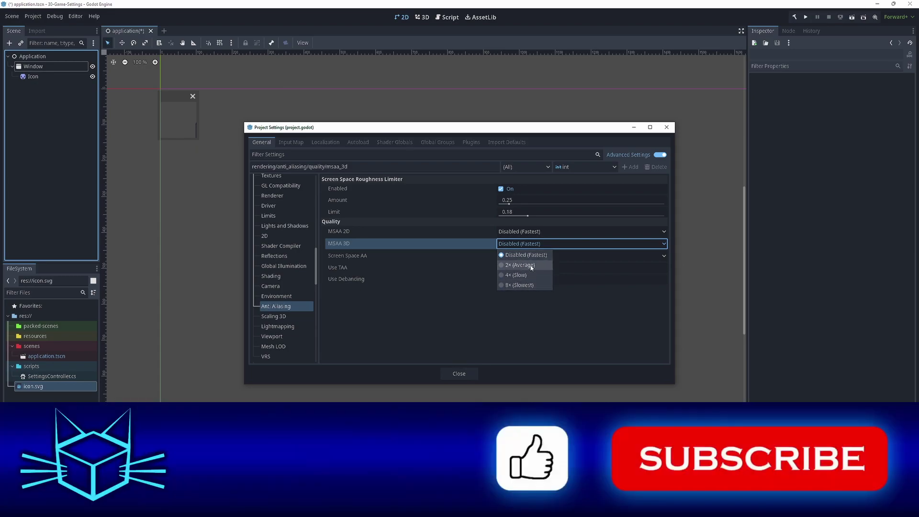
{"action": "left_click", "coordinate": [515, 232]}
{"action": "left_click", "coordinate": [516, 231]}
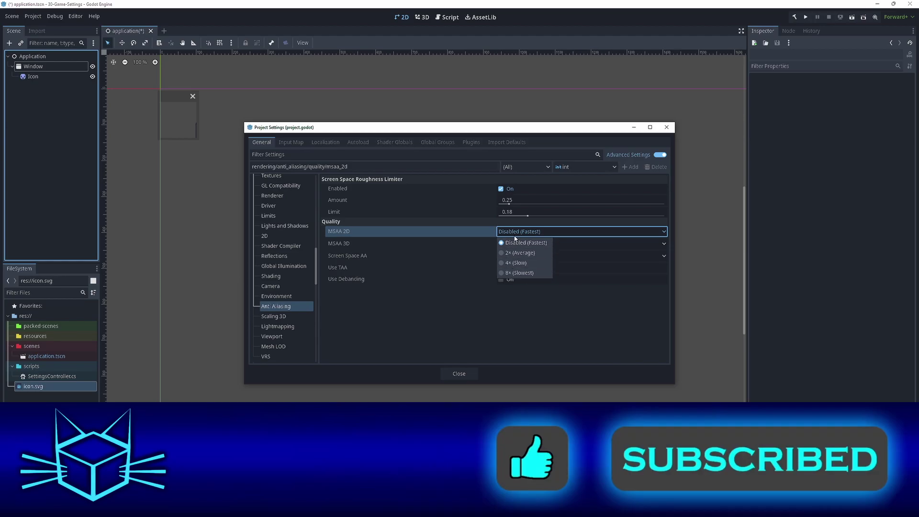
{"action": "left_click", "coordinate": [532, 236]}
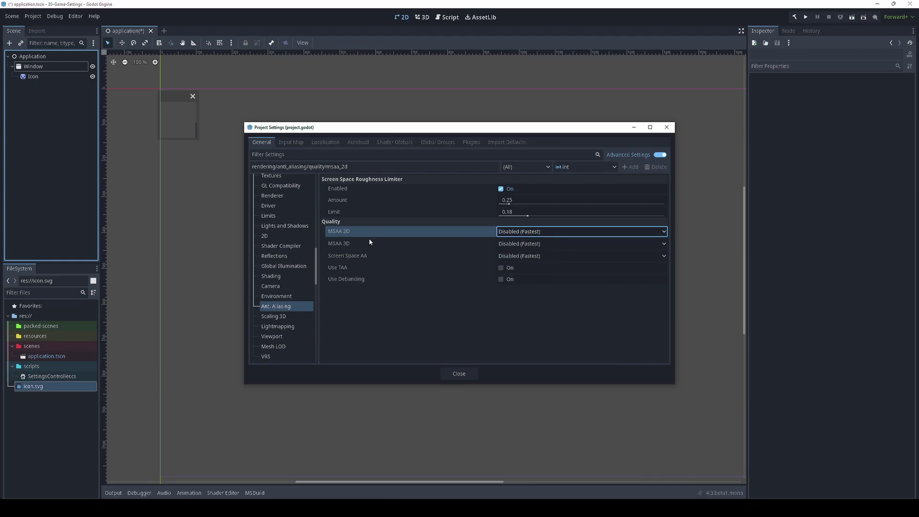
Step: Select Window, expand Rendering and check MSAA 2D and MSAA 3D, leaving both Disabled (Fastest)
{"action": "left_click", "coordinate": [667, 127]}
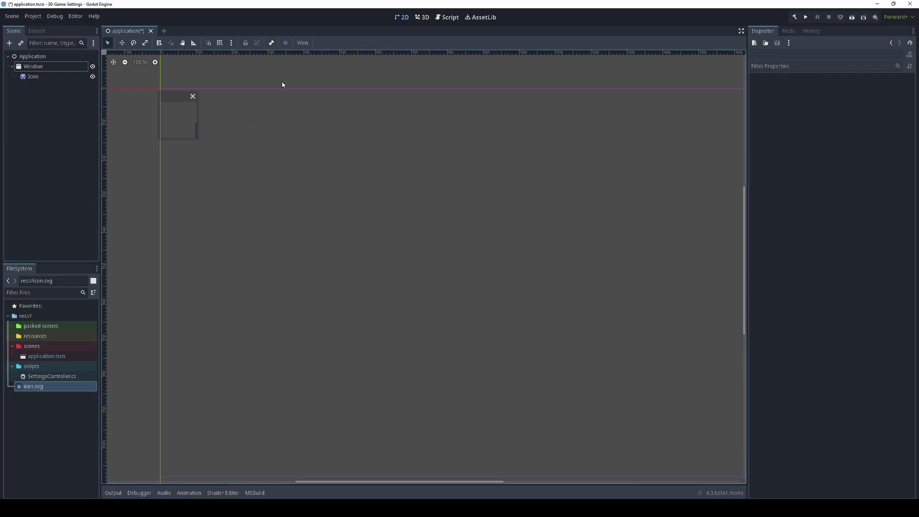
{"action": "left_click", "coordinate": [39, 67]}
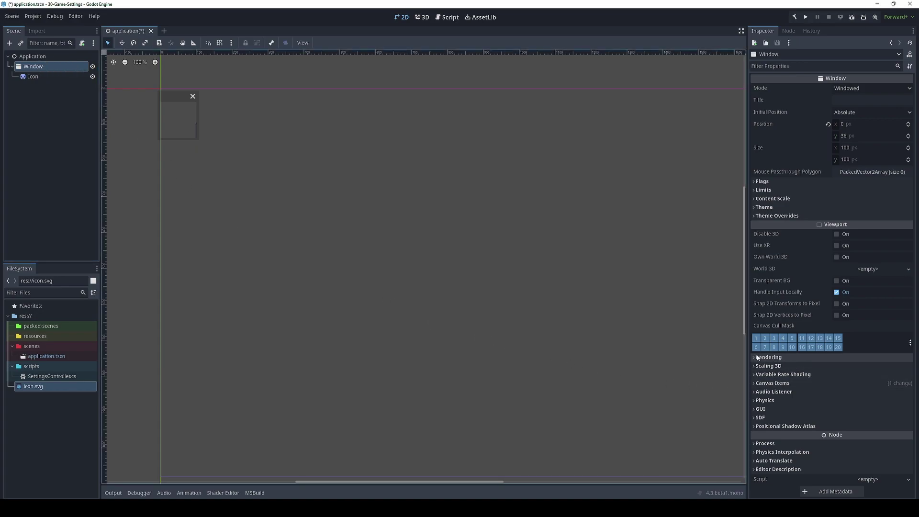
{"action": "left_click", "coordinate": [772, 358]}
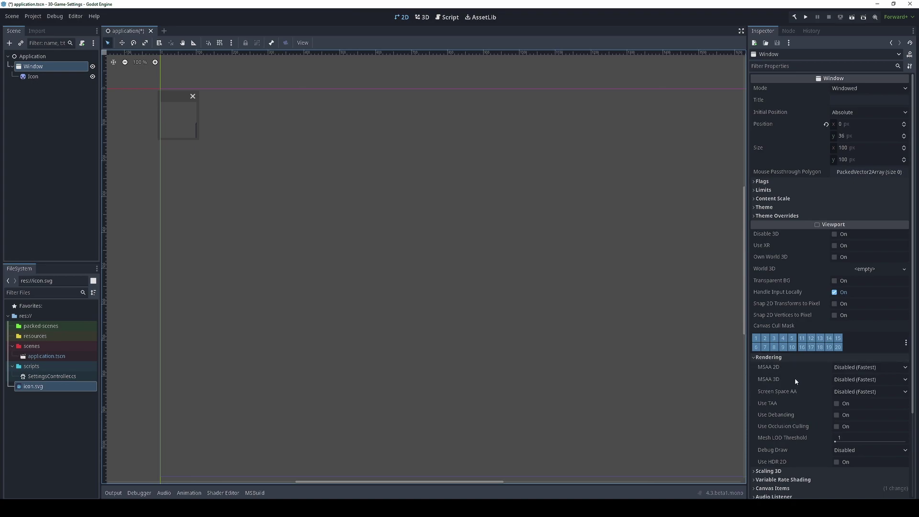
{"action": "left_click", "coordinate": [848, 367]}
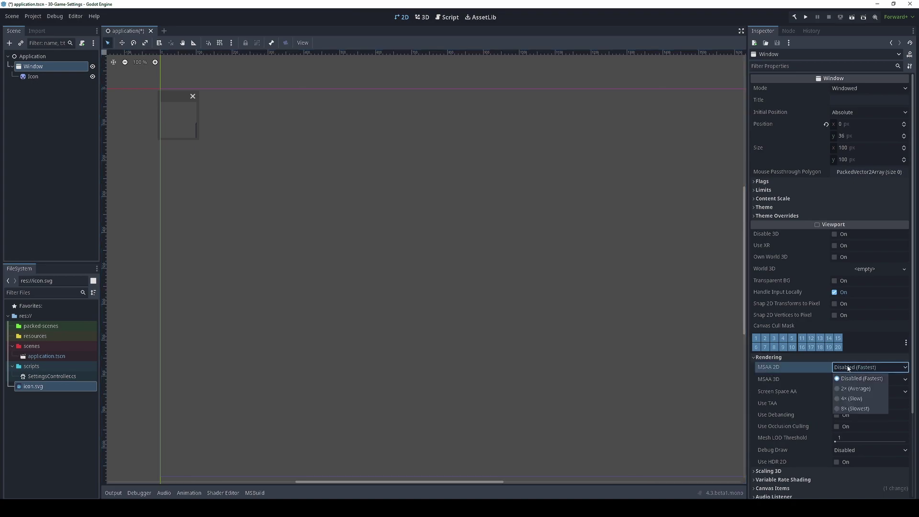
{"action": "left_click", "coordinate": [850, 378]}
{"action": "left_click", "coordinate": [850, 380]}
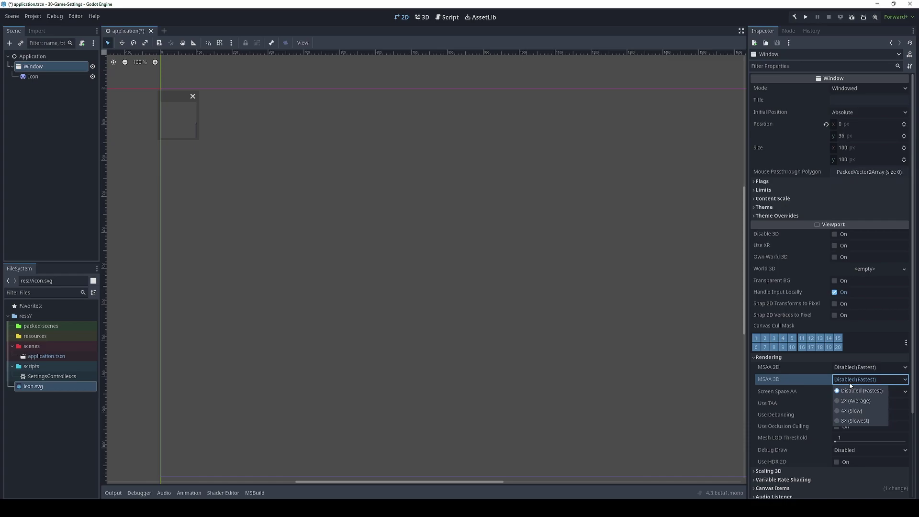
{"action": "left_click", "coordinate": [850, 383]}
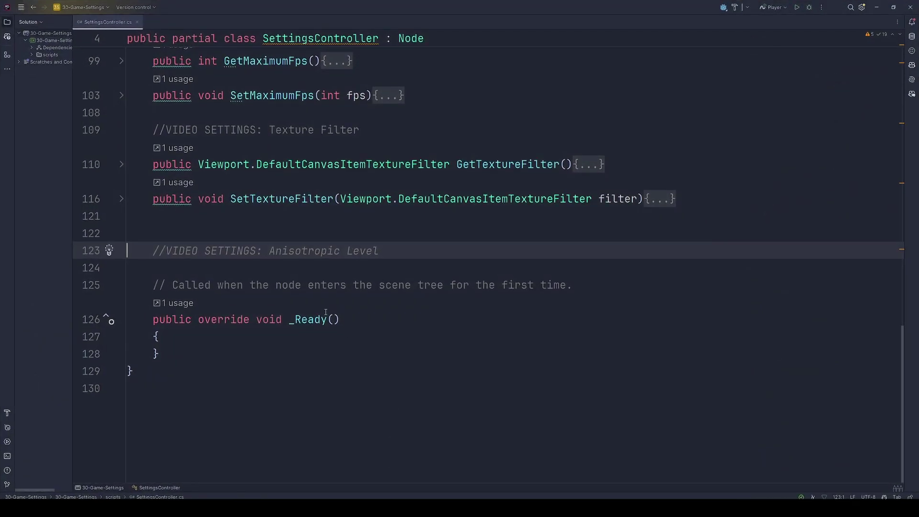
{"action": "key", "text": "ctrl+z"}
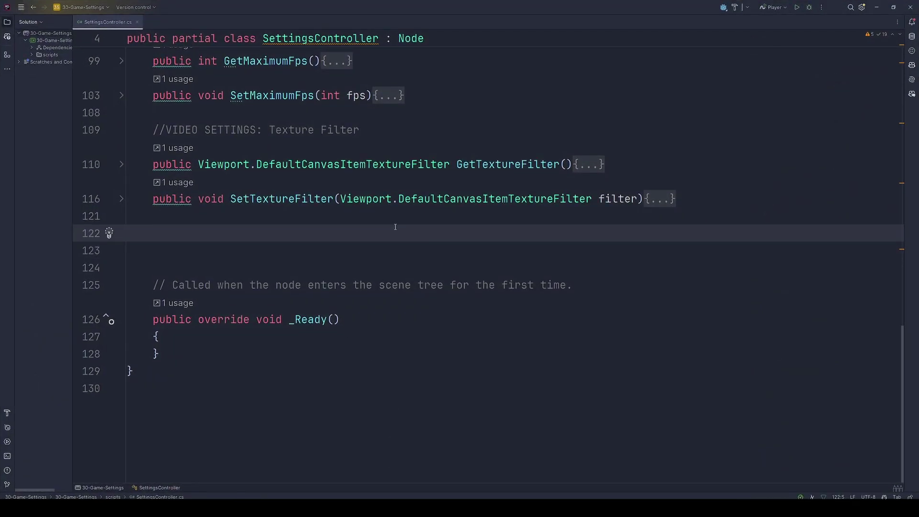
{"action": "type", "text": "//VIDEO SETTINGS: MSAA = Multi-Sample Anti-Aliasing \tpublic Viewport.Msaa GetMSAA() \t{ \t\treturn GetViewport().GetMsaa2D(); \t} \tpublic void SetMSAA(Viewport.Msaa msaa) \t{ \t\tGetViewport().SetMsaa2D(msaa); \t\tGetViewport().SetMsaa3D(msaa); \t} \tpublic void SetMSAA(RenderingServer.ViewportMsaa msaa) \t{ \t\tvar viewport = GetViewport(); \t\tvar viewportRID = viewport.GetViewportRid(); \t\tRenderingServer.ViewportSetMsaa2D(viewportRID, msaa); \t\tRenderingServer.ViewportSetMsaa3D(viewportRID, msaa); \t}"}
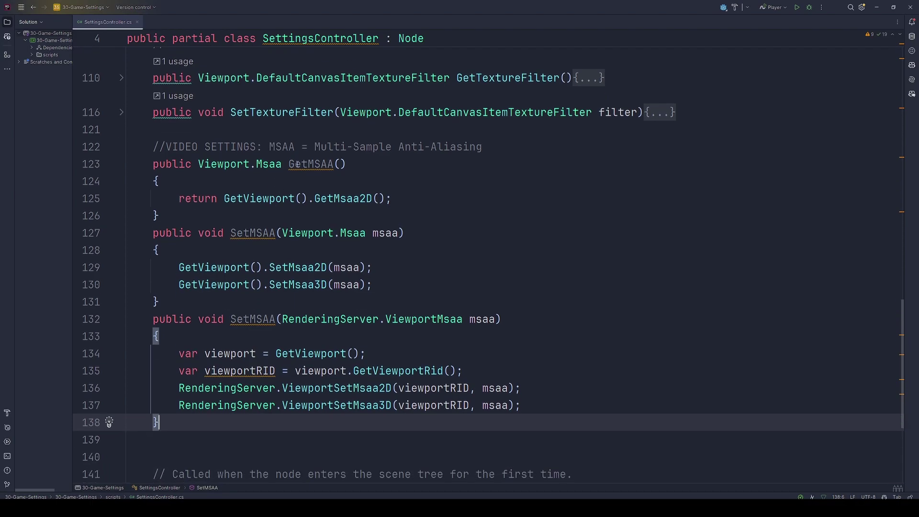
{"action": "double_click", "coordinate": [321, 148]}
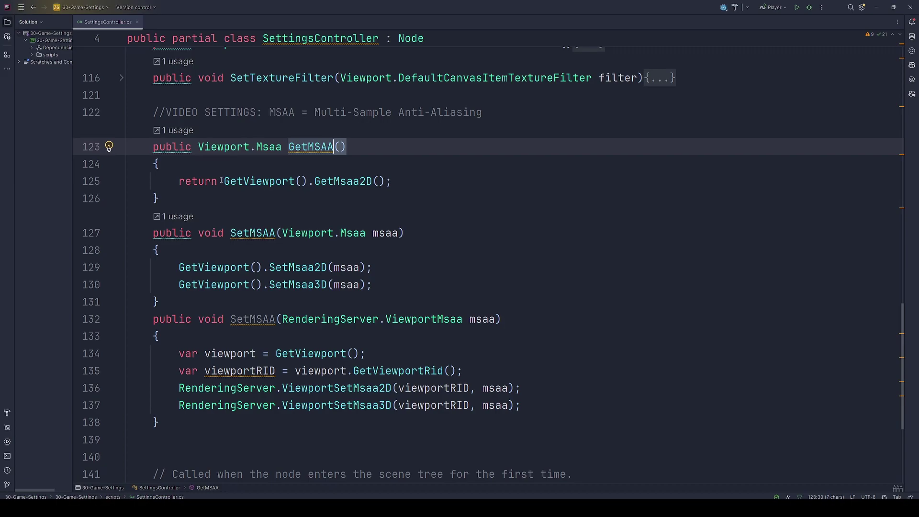
{"action": "left_click_drag", "start_coordinate": [222, 180], "coordinate": [405, 182]}
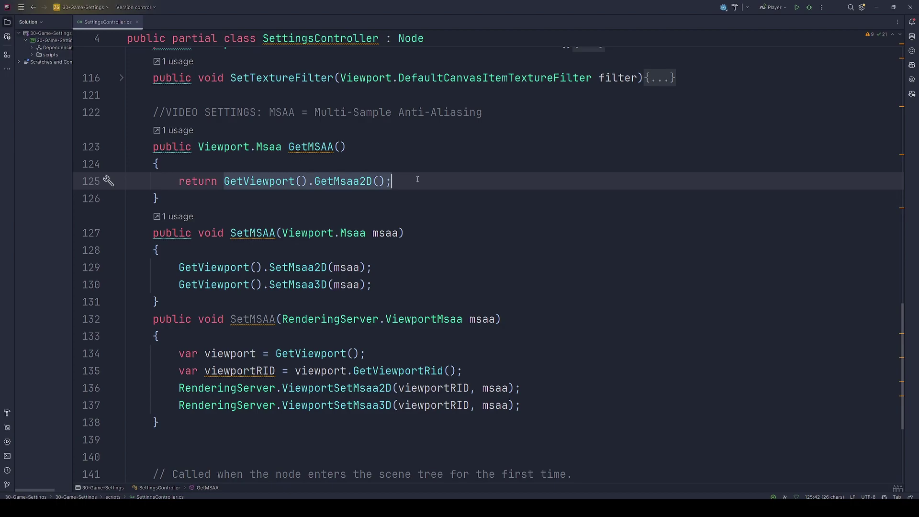
{"action": "double_click", "coordinate": [347, 181]}
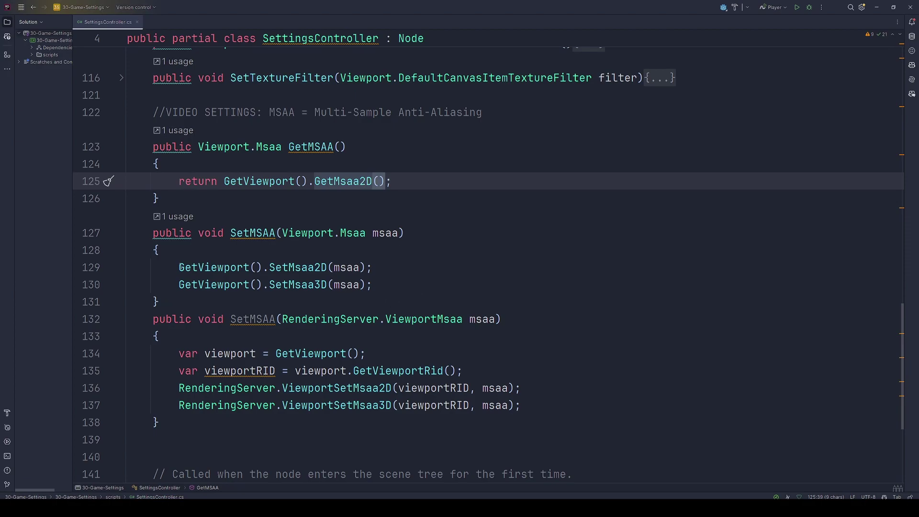
{"action": "left_click_drag", "start_coordinate": [180, 267], "coordinate": [403, 288]}
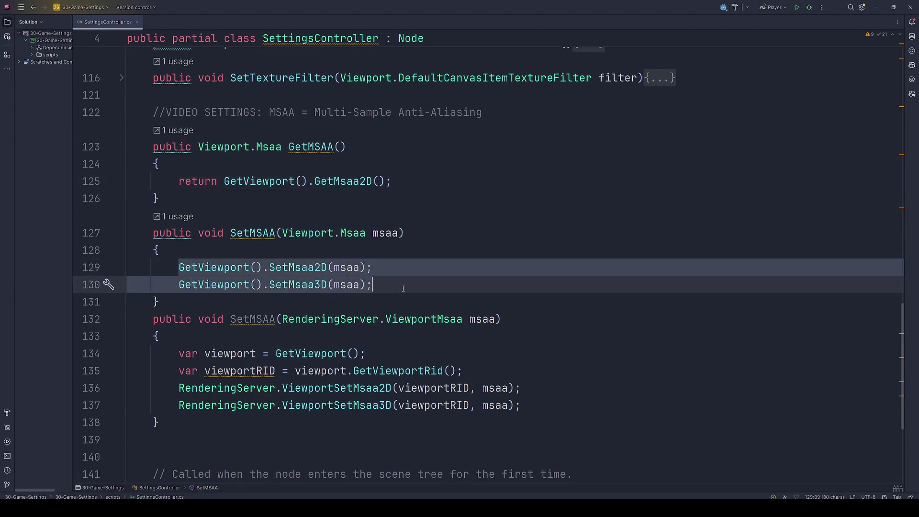
{"action": "left_click_drag", "start_coordinate": [404, 289], "coordinate": [98, 268]}
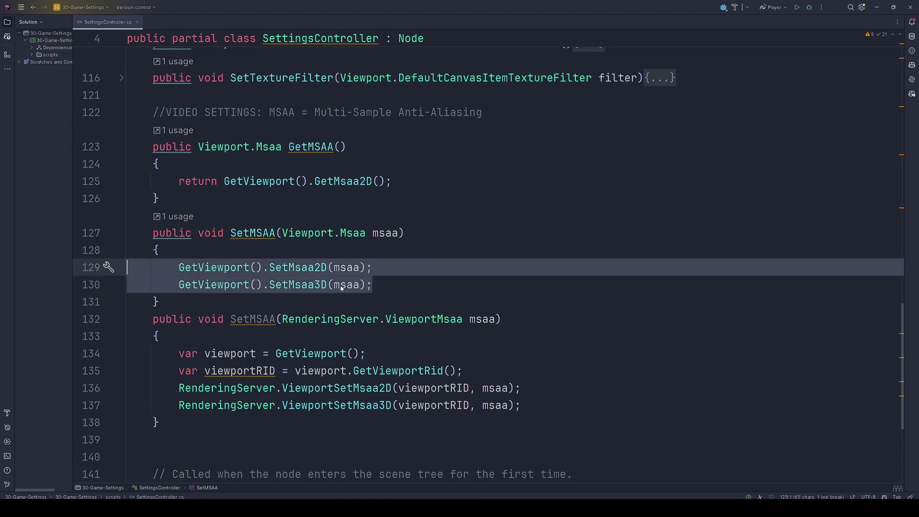
Step: Highlight RenderingServer, ViewportSetMsaa2D, GetViewport(), viewportRID and msaa in the SetMSAA overload
{"action": "left_click", "coordinate": [217, 381]}
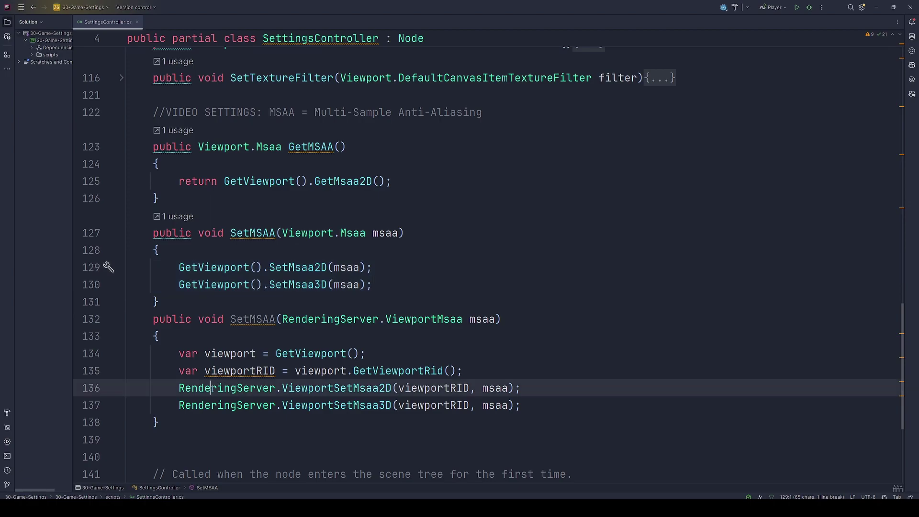
{"action": "double_click", "coordinate": [216, 406]}
{"action": "double_click", "coordinate": [239, 388]}
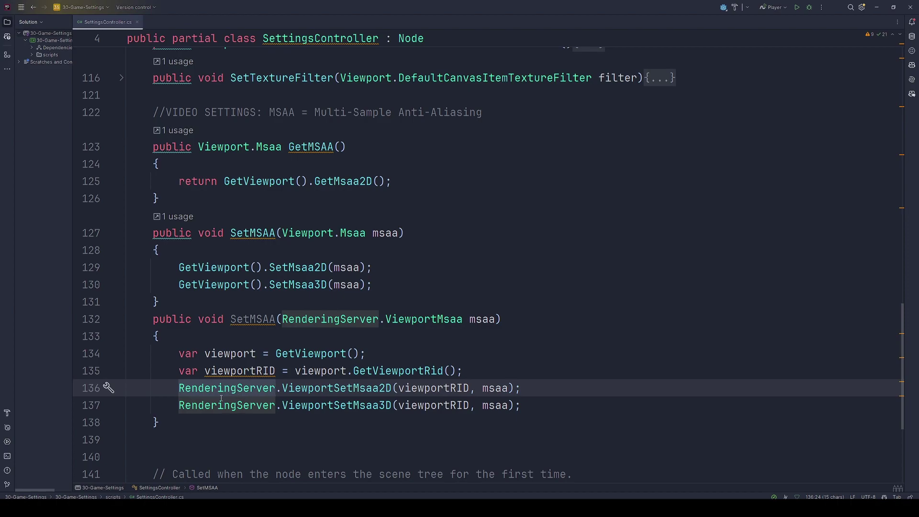
{"action": "double_click", "coordinate": [315, 389]}
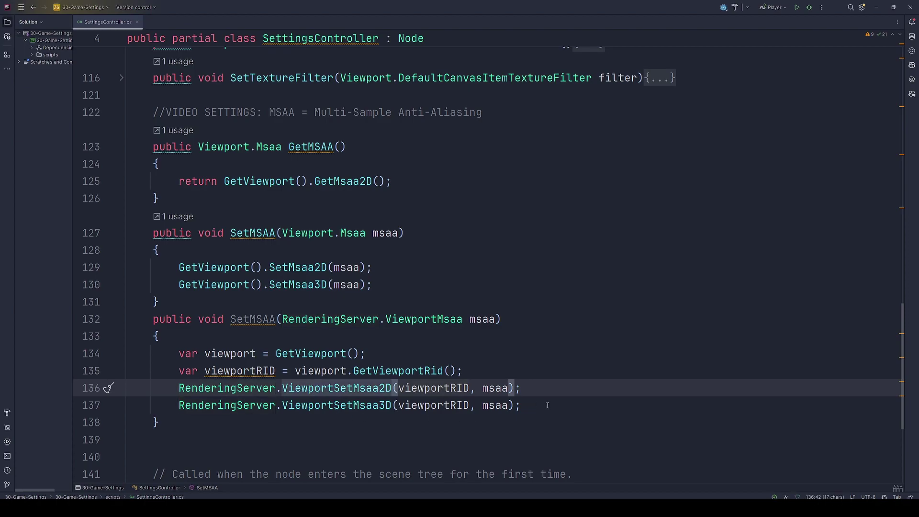
{"action": "double_click", "coordinate": [407, 388]}
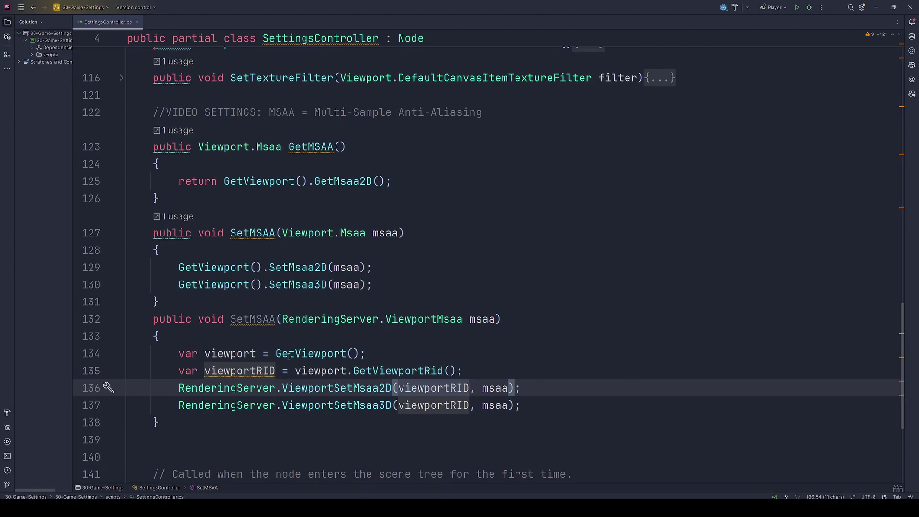
{"action": "mouse_move", "coordinate": [275, 353]}
{"action": "left_mouse_down"}
{"action": "mouse_move", "coordinate": [360, 353]}
{"action": "mouse_move", "coordinate": [458, 371]}
{"action": "left_mouse_up"}
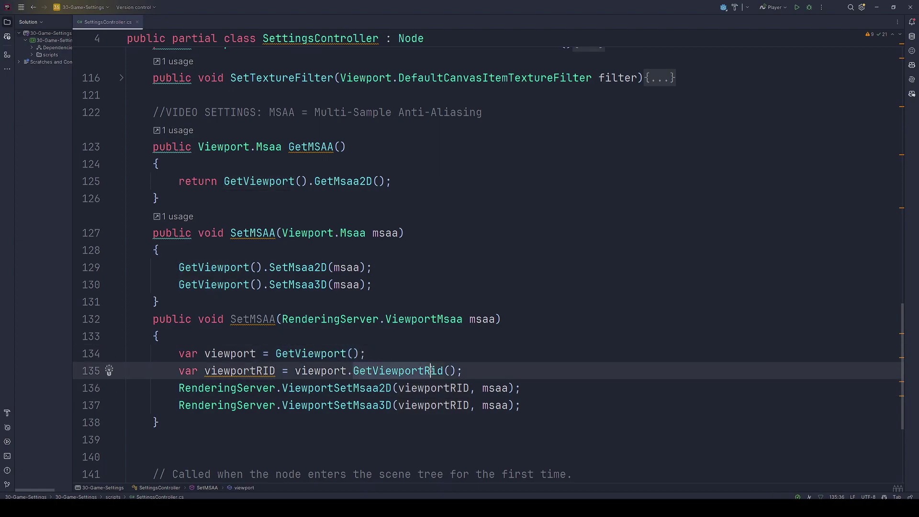
{"action": "left_click", "coordinate": [482, 375]}
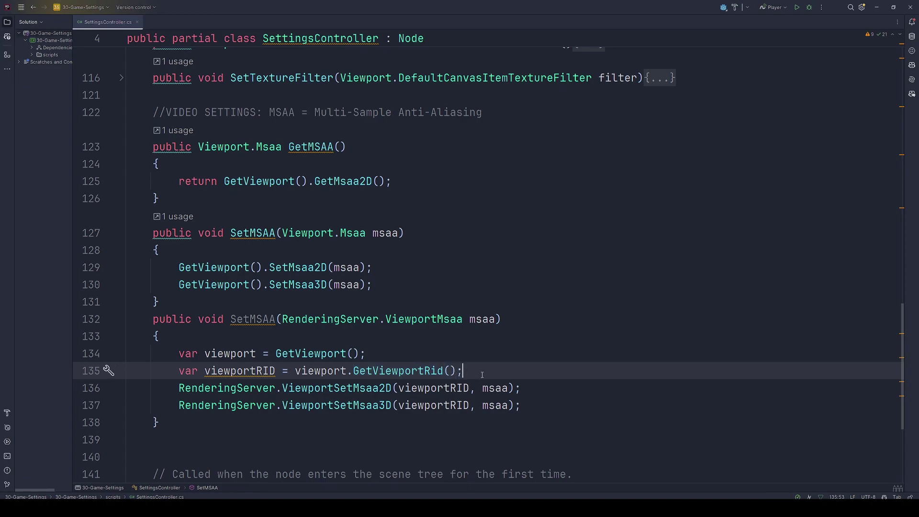
{"action": "double_click", "coordinate": [437, 388]}
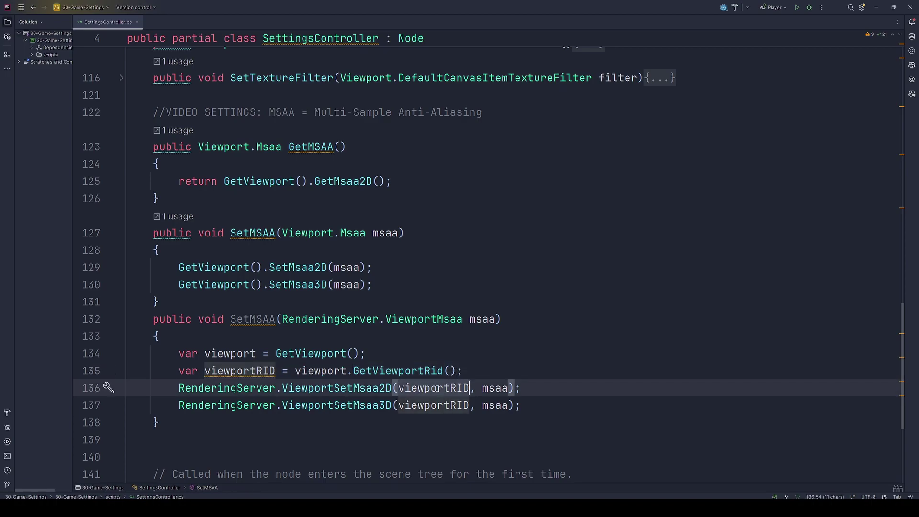
{"action": "double_click", "coordinate": [495, 388]}
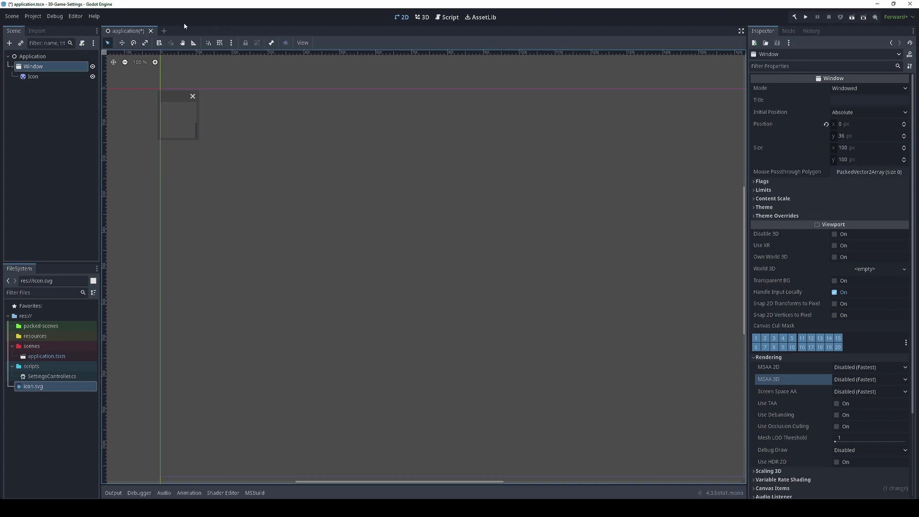
{"action": "left_click", "coordinate": [33, 16]}
{"action": "left_click", "coordinate": [36, 29]}
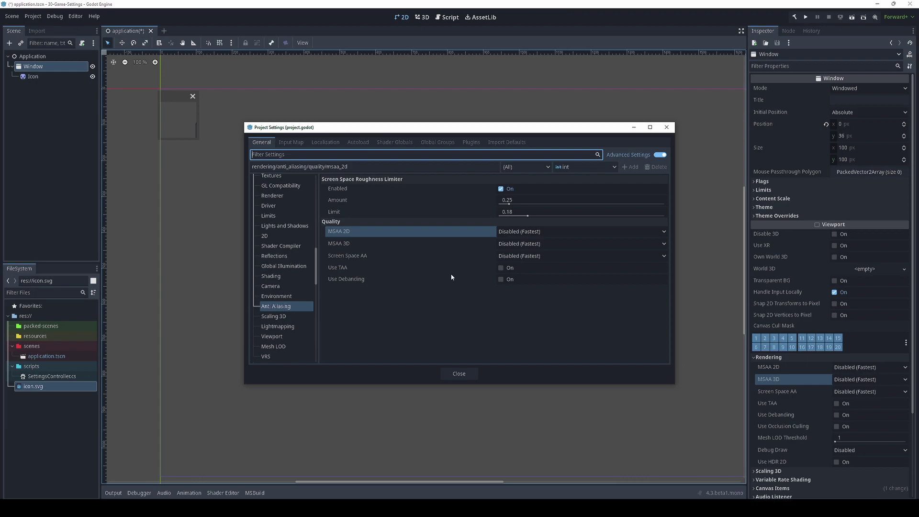
{"action": "left_click", "coordinate": [344, 258]}
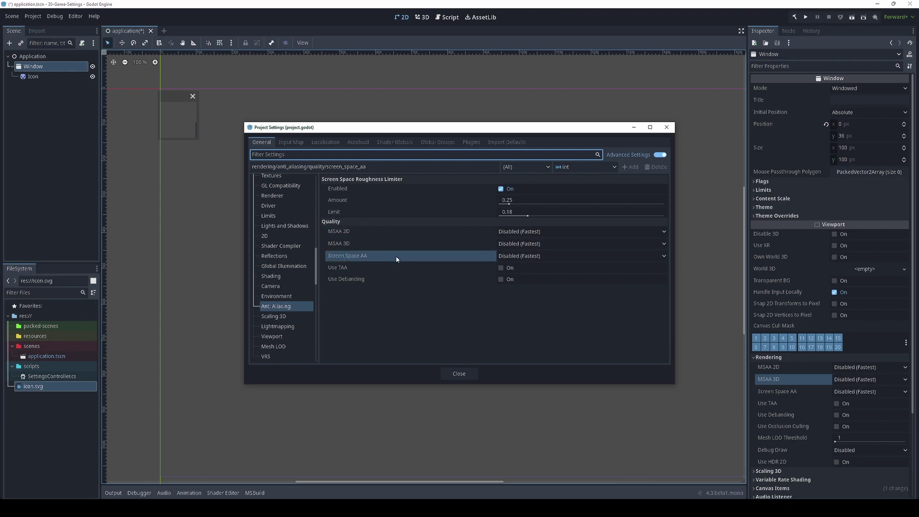
{"action": "mouse_move", "coordinate": [396, 259]}
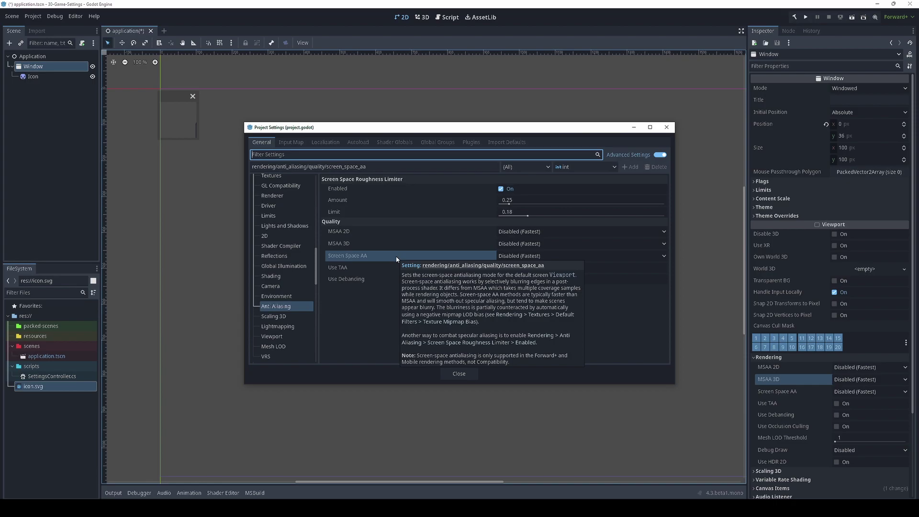
{"action": "left_click", "coordinate": [524, 258]}
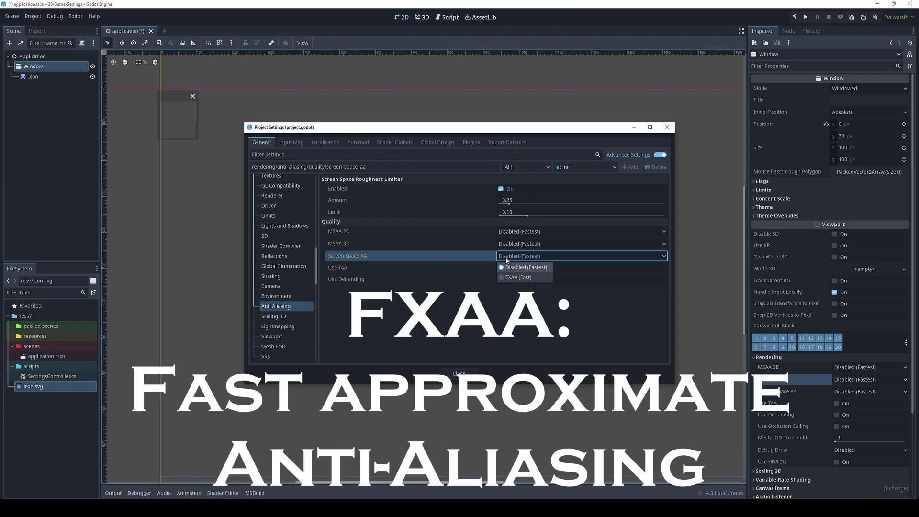
{"action": "left_click", "coordinate": [519, 277]}
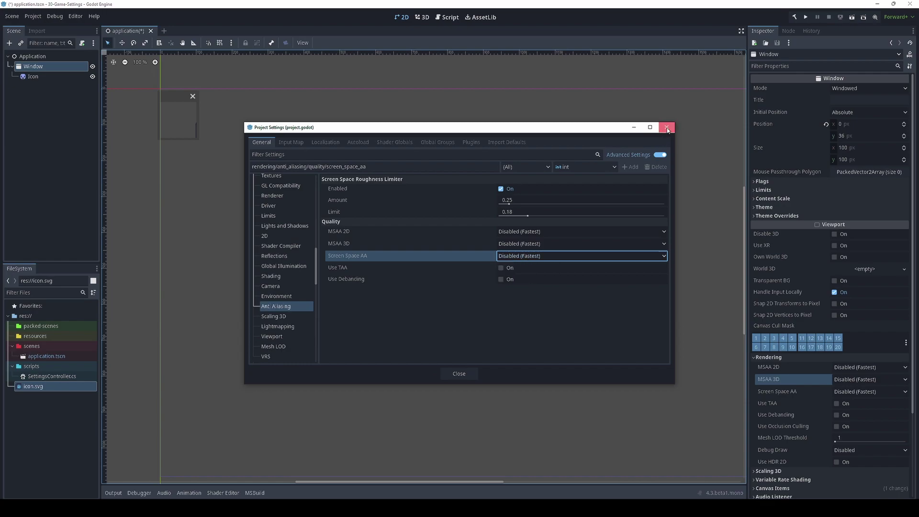
{"action": "left_click", "coordinate": [666, 127]}
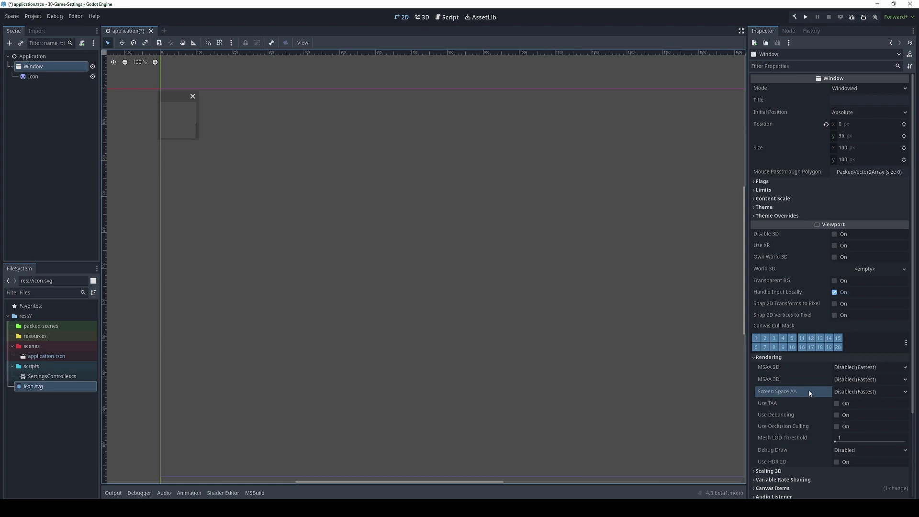
Step: Check the Screen Space AA modes leaving Disabled, and toggle Use TAA on then back off
{"action": "left_click", "coordinate": [863, 392]}
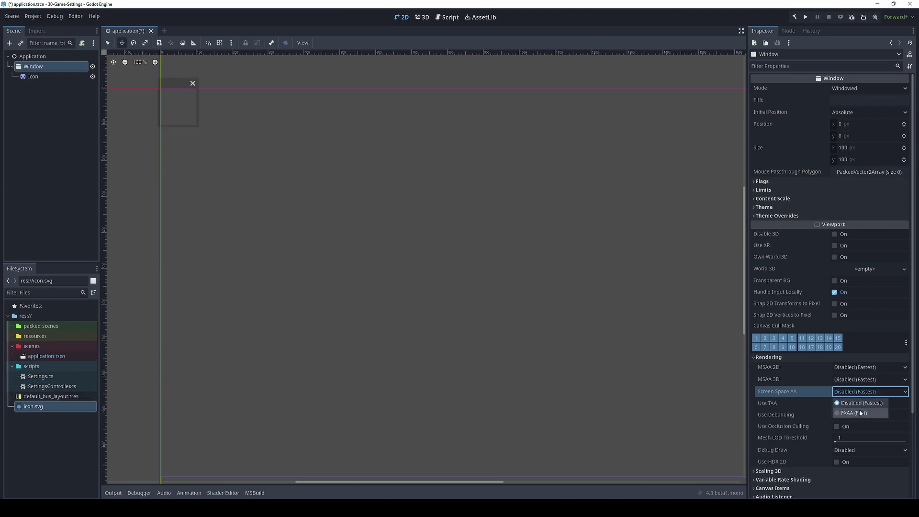
{"action": "left_click", "coordinate": [780, 404]}
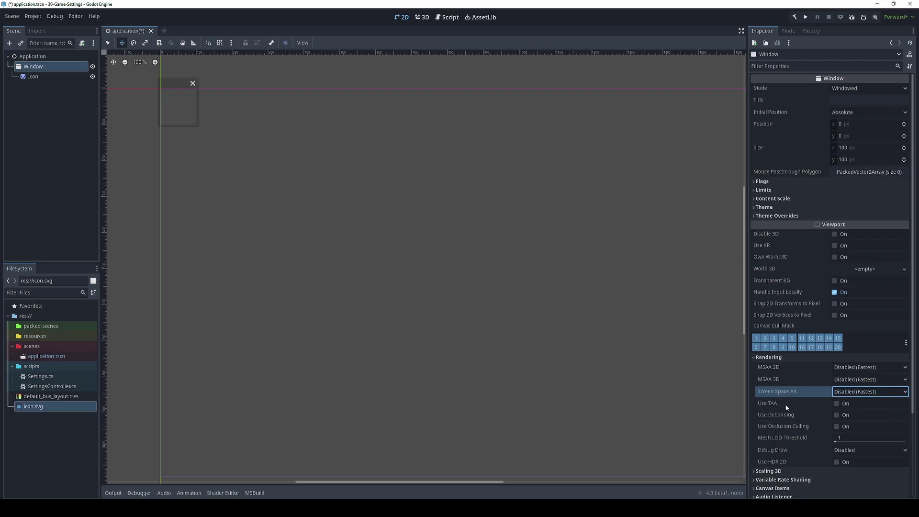
{"action": "mouse_move", "coordinate": [788, 402]}
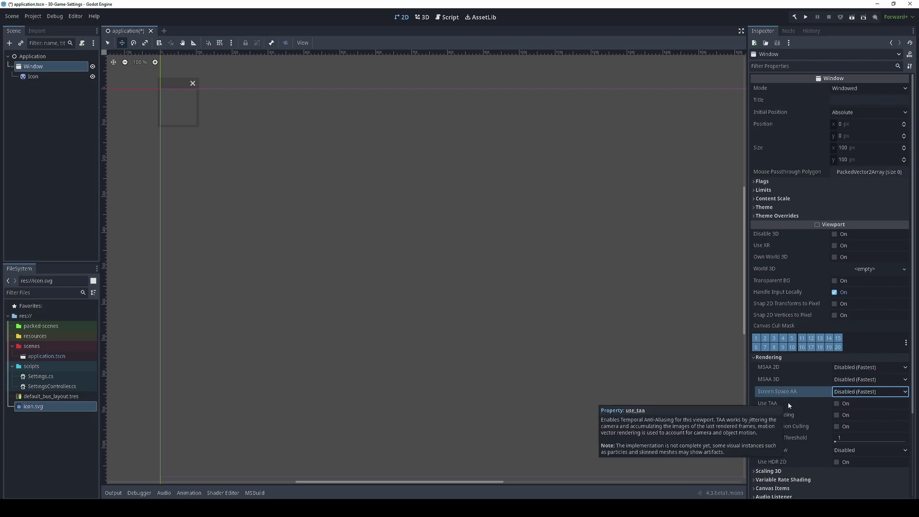
{"action": "left_click", "coordinate": [840, 405]}
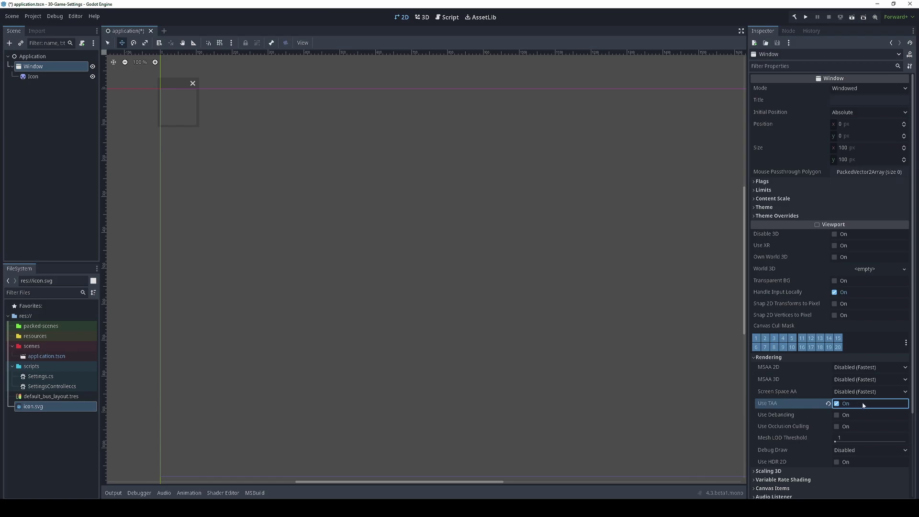
{"action": "left_click", "coordinate": [828, 404]}
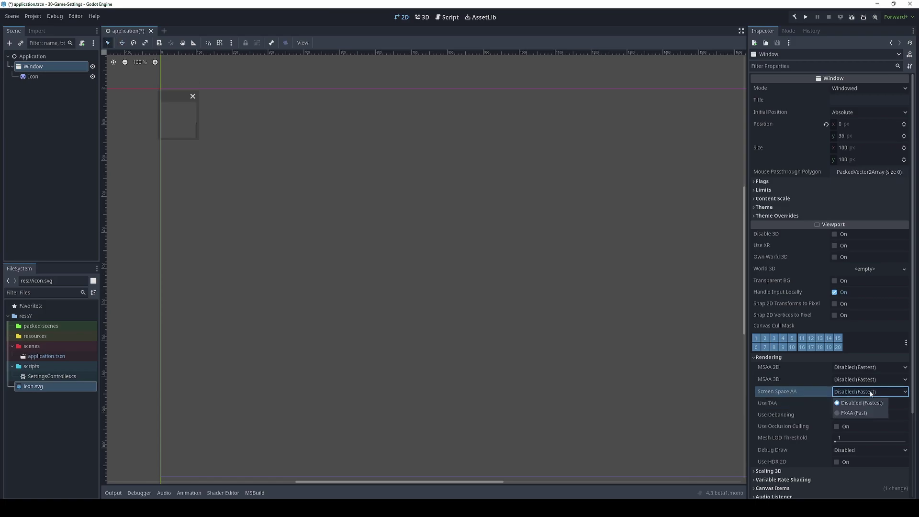
Step: In Rider, paste the GetAntiAliasing and SetAntiAliasing methods below SetMSAA
{"action": "key", "text": "alt+Tab"}
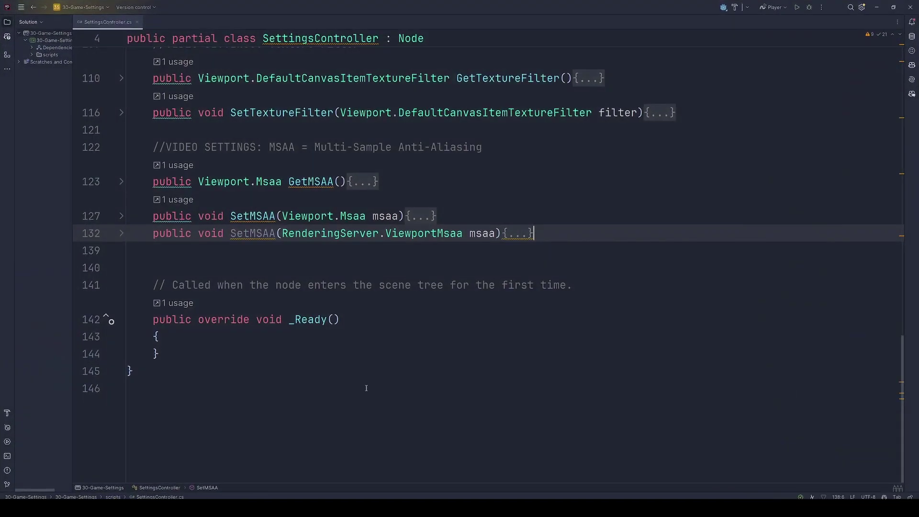
{"action": "key", "text": "Return"}
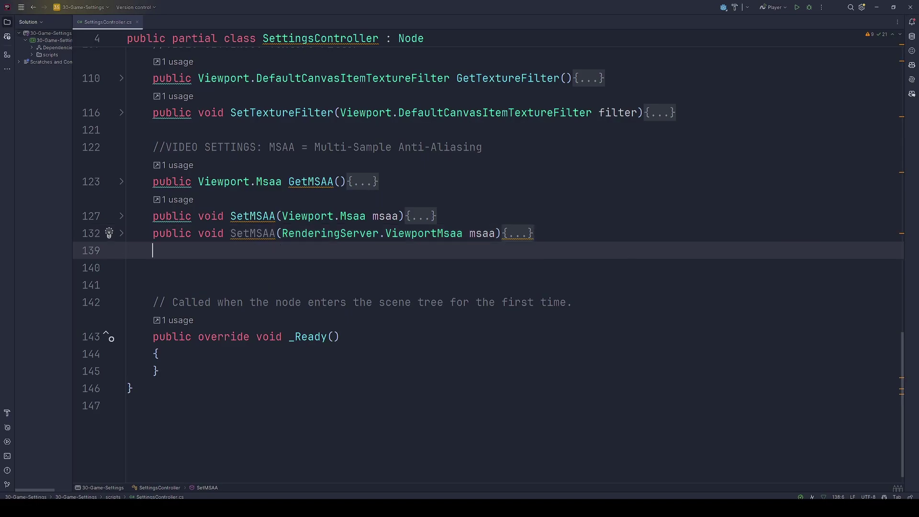
{"action": "key", "text": "Return"}
{"action": "type", "text": "//VIDEO SETTINGS: Anti-Aliasing     public Viewport.ScreenSpaceAAEnum GetAntiAliasing()     {         return GetViewport().GetScreenSpaceAA();     }     public void SetAntiAliasing(Viewport.ScreenSpaceAAEnum aa)     {         GetViewport().SetScreenSpaceAA(aa);     }     public void SetAntiAliasing(RenderingServer.ViewportScreenSpaceAA aa)     {         var viewport = GetViewport();         var viewportRID = viewport.GetViewportRid();         RenderingServer.ViewportSetScreenSpaceAA(viewportRID, aa);     }"}
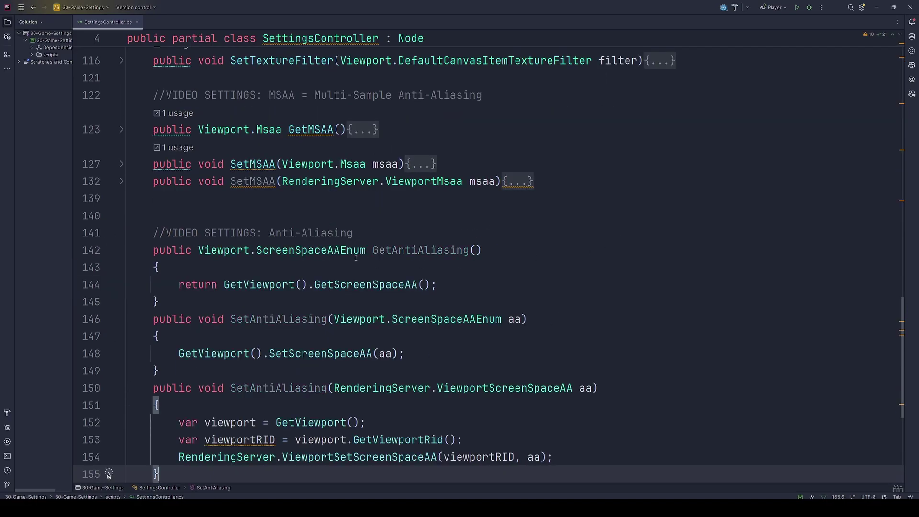
Step: Highlight the GetScreenSpaceAA, SetScreenSpaceAA and ViewportSetScreenSpaceAA lines to explain them
{"action": "scroll", "coordinate": [353, 259], "scroll_direction": "down", "scroll_amount": 1}
{"action": "left_click_drag", "start_coordinate": [224, 216], "coordinate": [455, 220]}
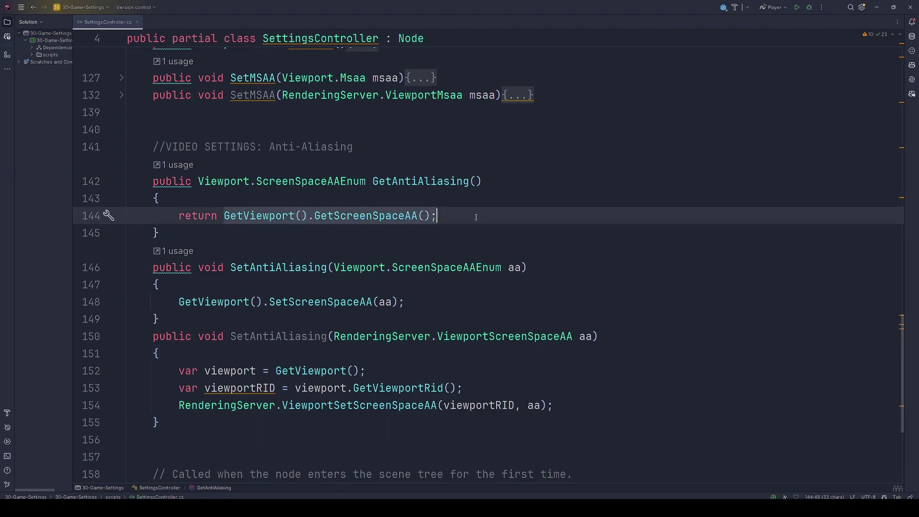
{"action": "left_click_drag", "start_coordinate": [174, 303], "coordinate": [435, 307]}
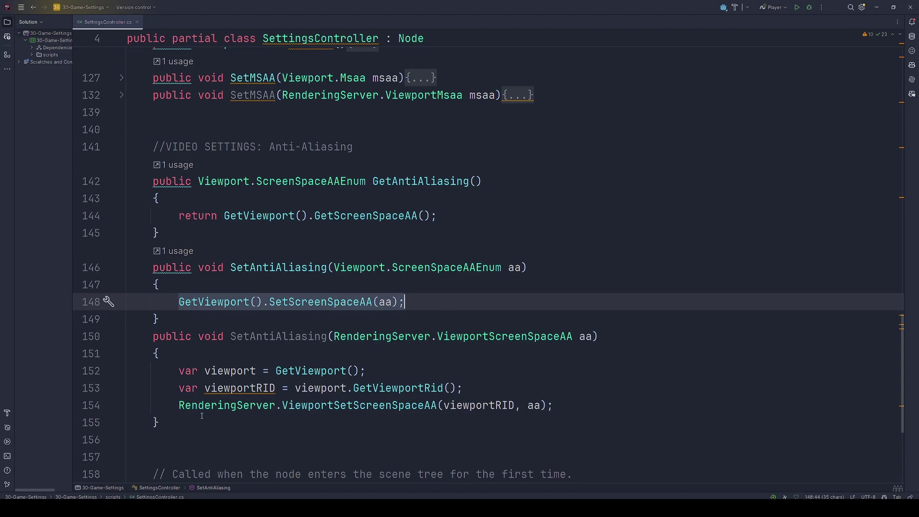
{"action": "left_click_drag", "start_coordinate": [179, 405], "coordinate": [585, 403]}
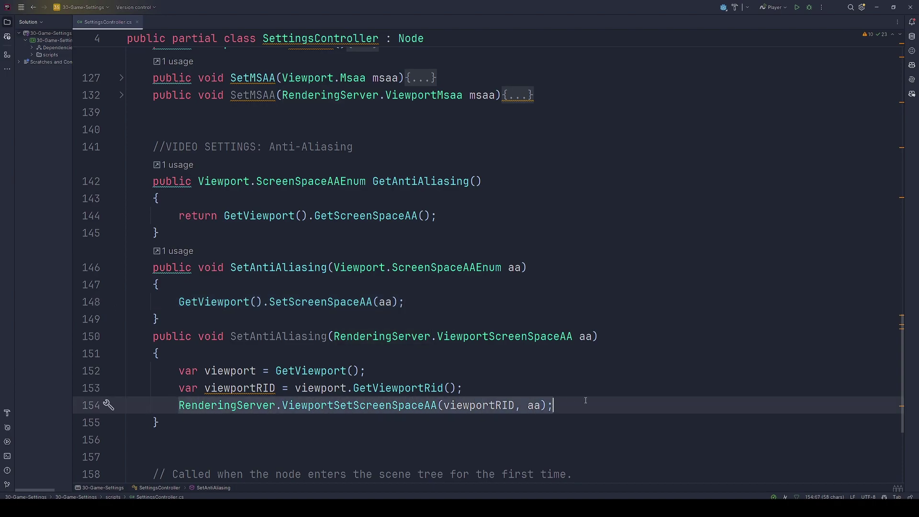
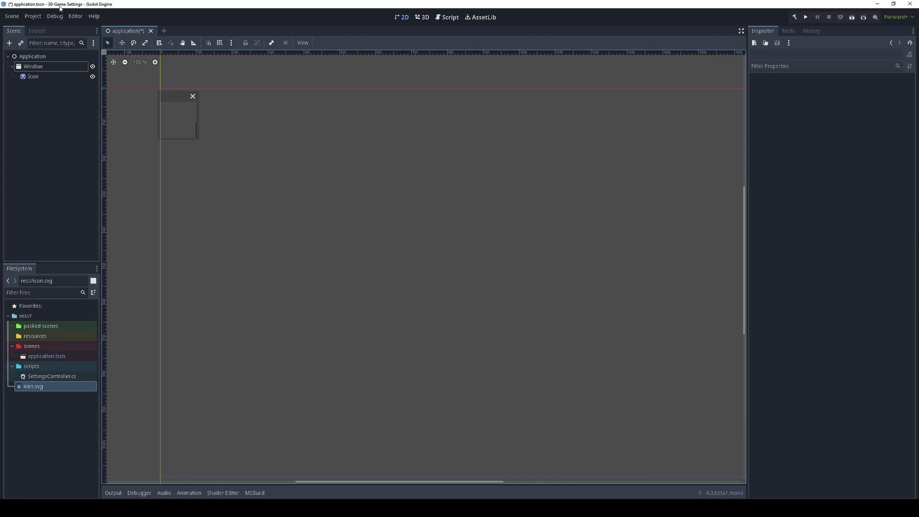
Step: Check the SSAO Quality level in Project Settings' Environment rendering, leaving it at Medium
{"action": "left_click", "coordinate": [34, 19]}
{"action": "left_click", "coordinate": [38, 28]}
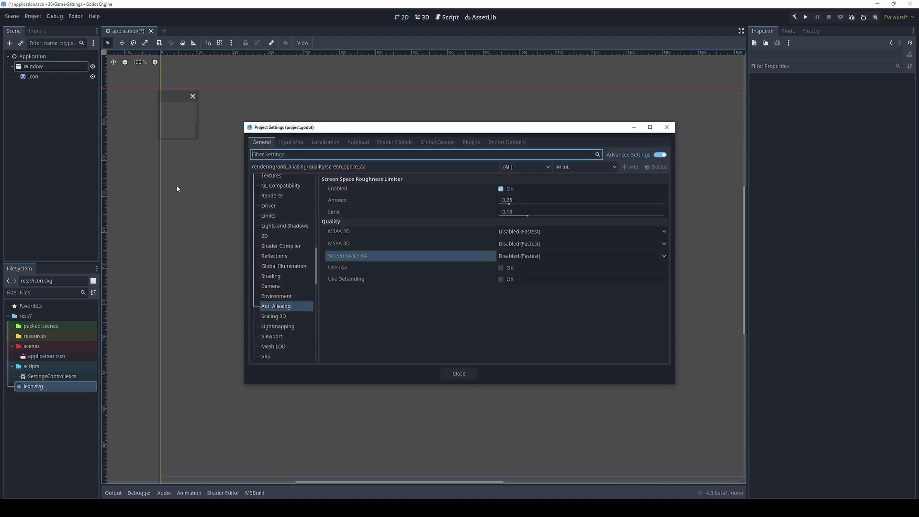
{"action": "scroll", "coordinate": [271, 221], "scroll_direction": "up", "scroll_amount": 5}
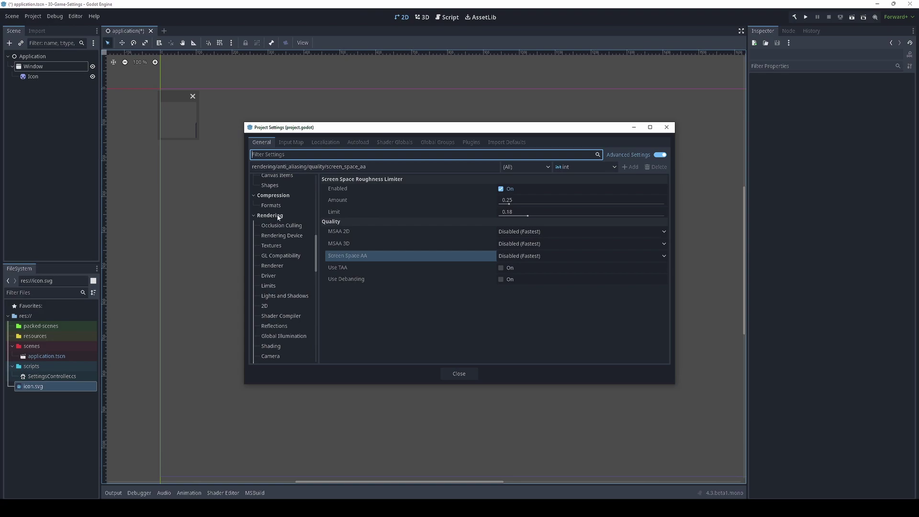
{"action": "scroll", "coordinate": [278, 218], "scroll_direction": "down", "scroll_amount": 3}
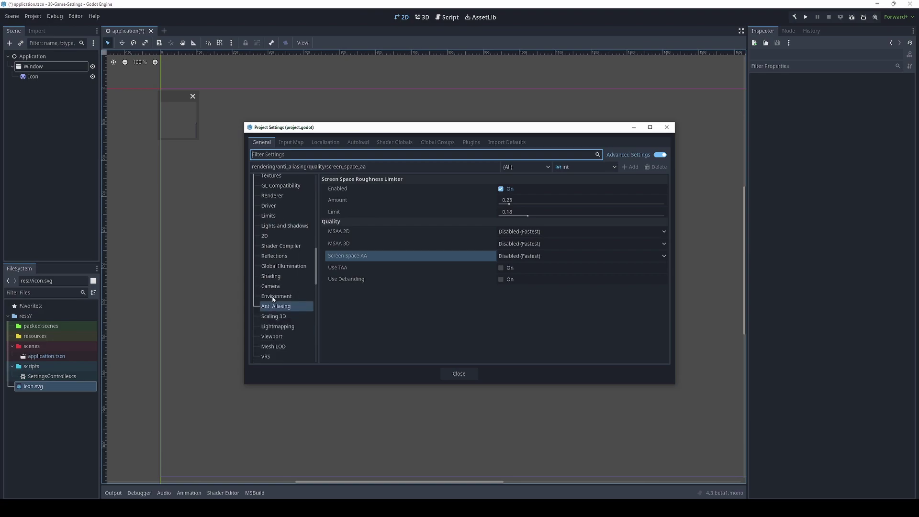
{"action": "left_click", "coordinate": [274, 298]}
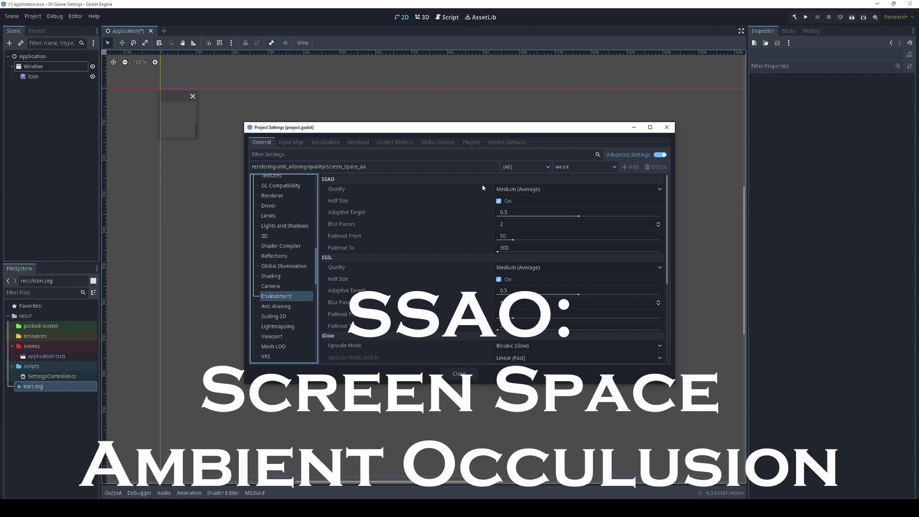
{"action": "left_click", "coordinate": [378, 192]}
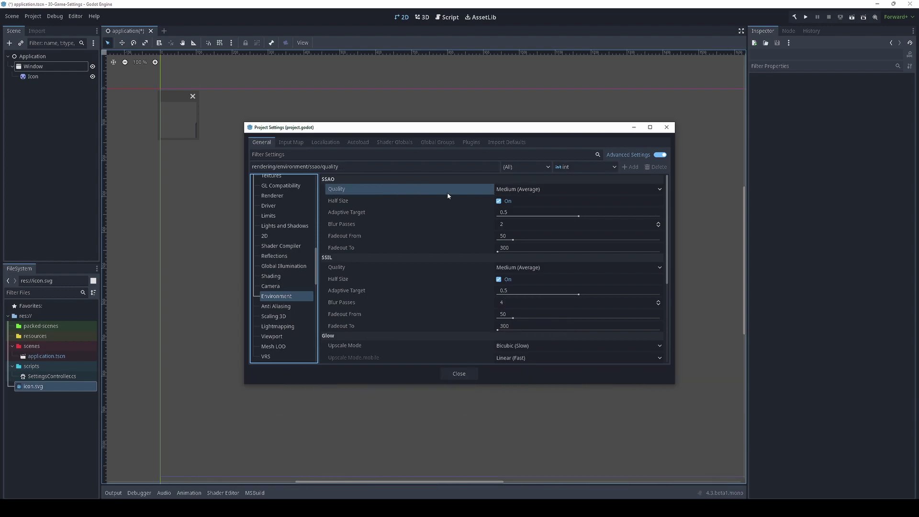
{"action": "left_click", "coordinate": [526, 191]}
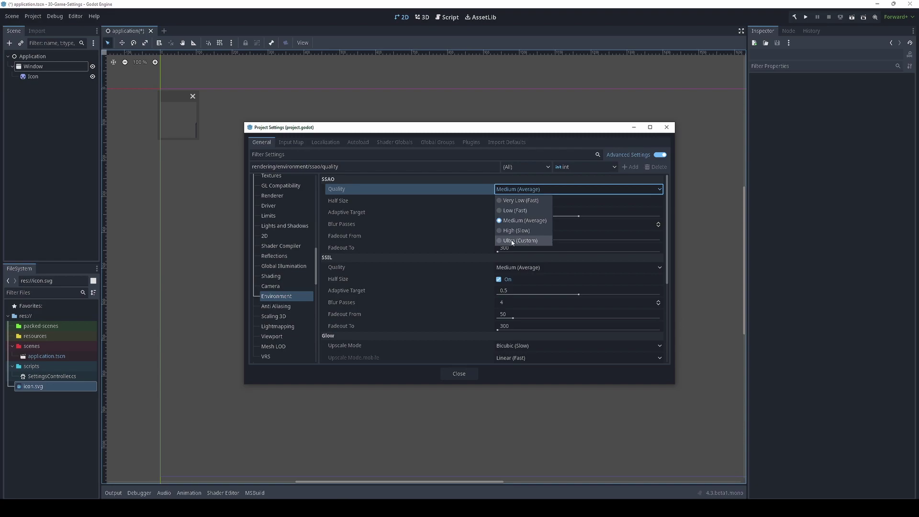
{"action": "left_click", "coordinate": [374, 201]}
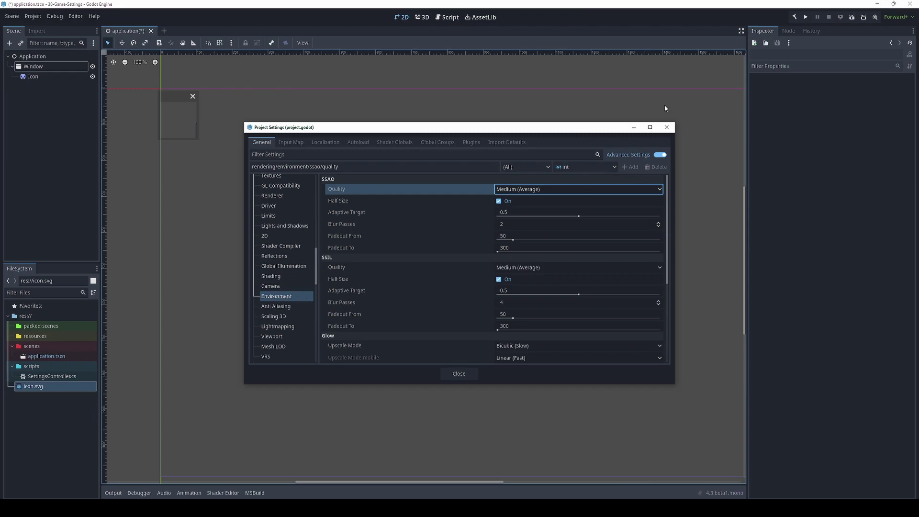
{"action": "left_click", "coordinate": [667, 127]}
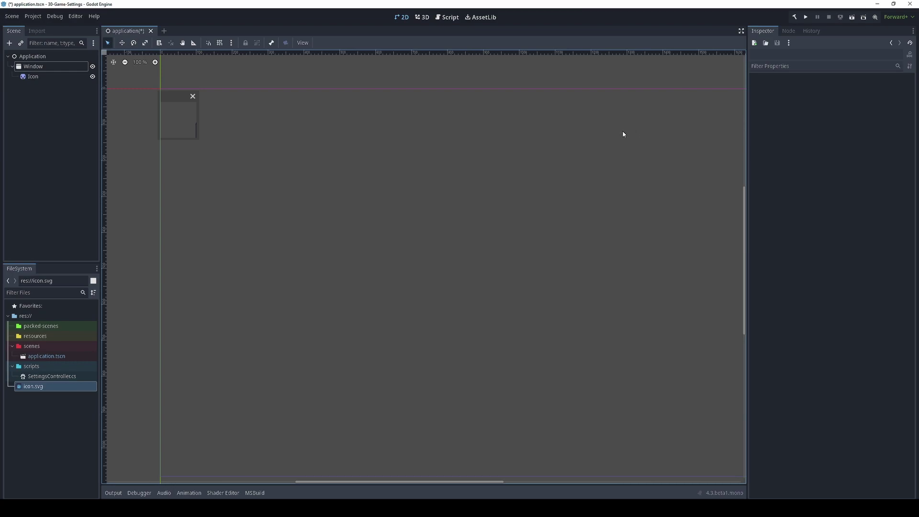
Step: Add a WorldEnvironment node from the 3D preview environment menu and enable SSAO in its Environment
{"action": "left_click", "coordinate": [422, 19]}
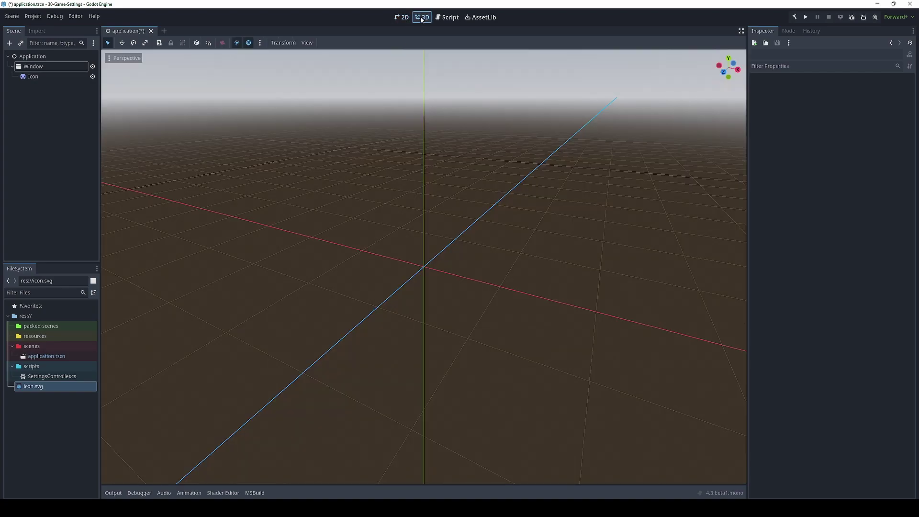
{"action": "left_click", "coordinate": [259, 43]}
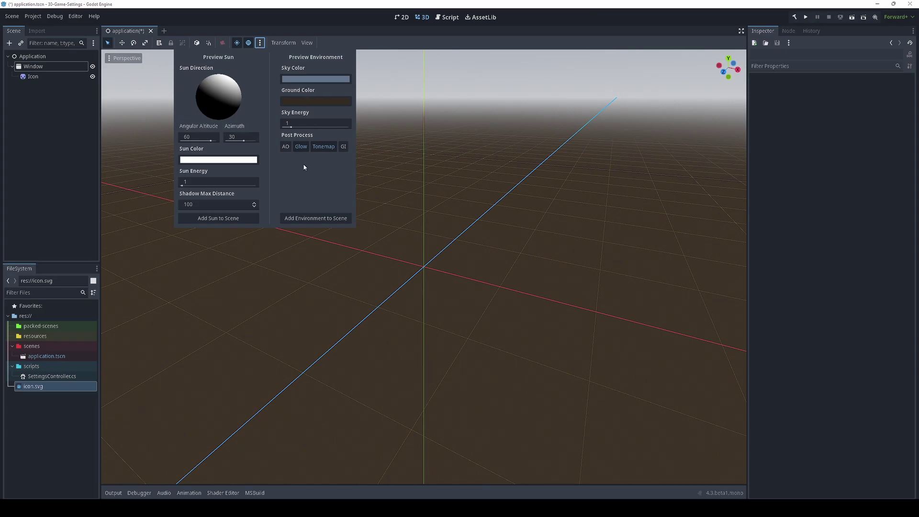
{"action": "left_click", "coordinate": [309, 218]}
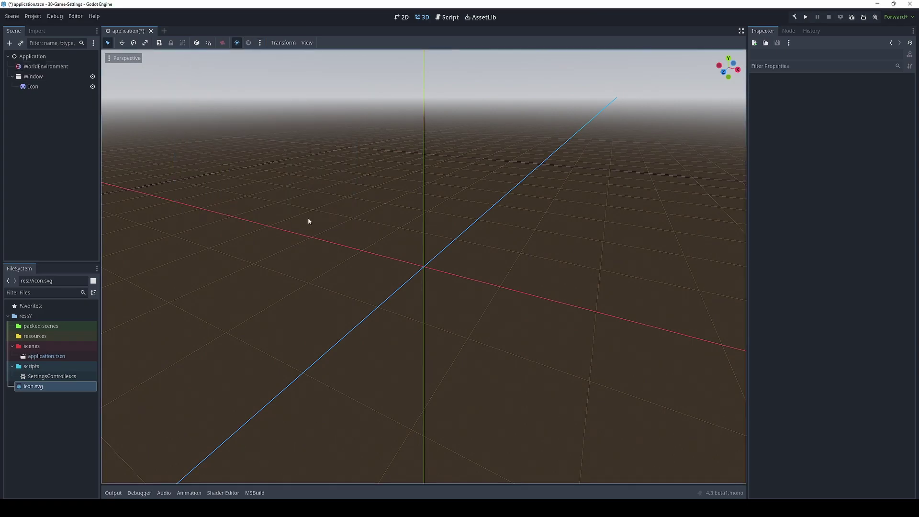
{"action": "left_click", "coordinate": [38, 65]}
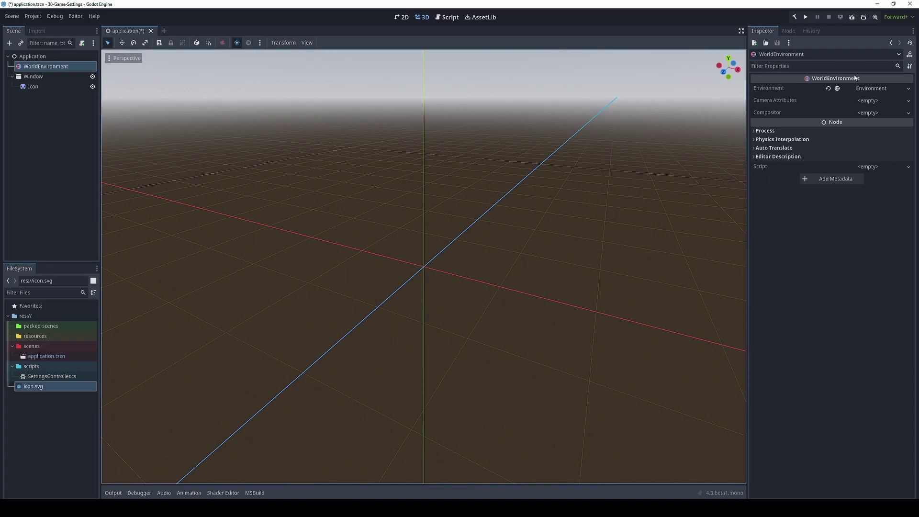
{"action": "left_click", "coordinate": [874, 89]}
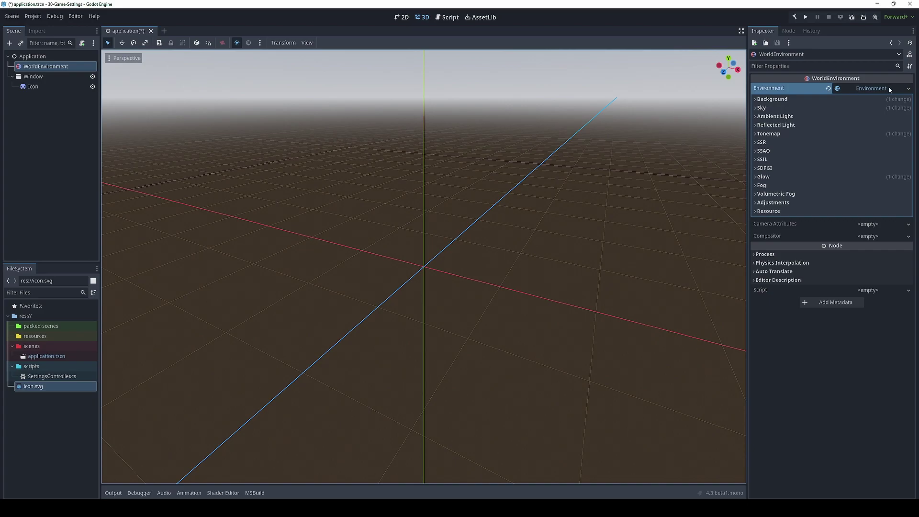
{"action": "left_click", "coordinate": [762, 152]}
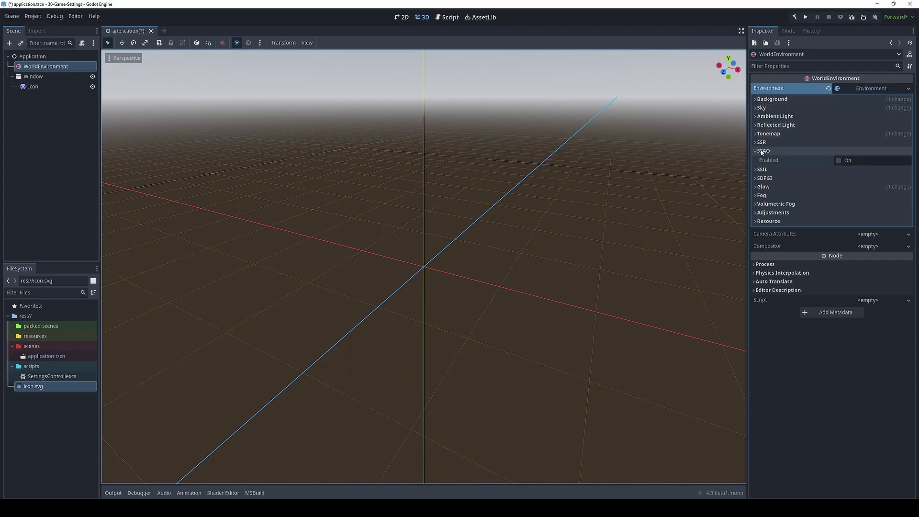
{"action": "left_click", "coordinate": [839, 160]}
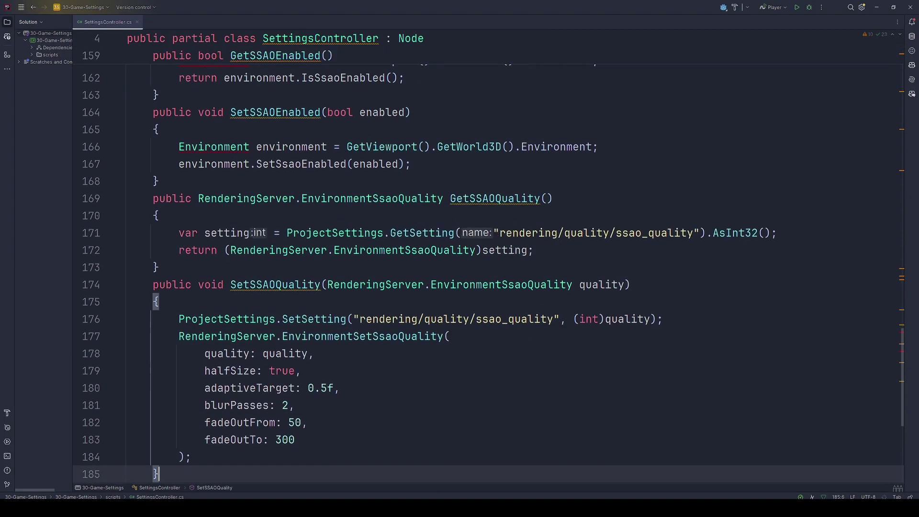
Step: Resolve the ambiguous Environment reference on line 161 by importing Godot.Environment
{"action": "scroll", "coordinate": [231, 216], "scroll_direction": "up", "scroll_amount": 5}
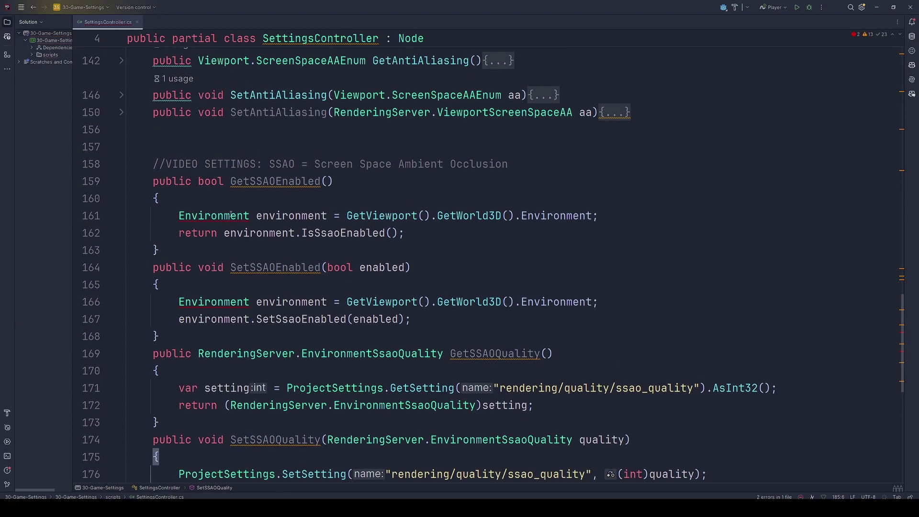
{"action": "left_click", "coordinate": [231, 215]}
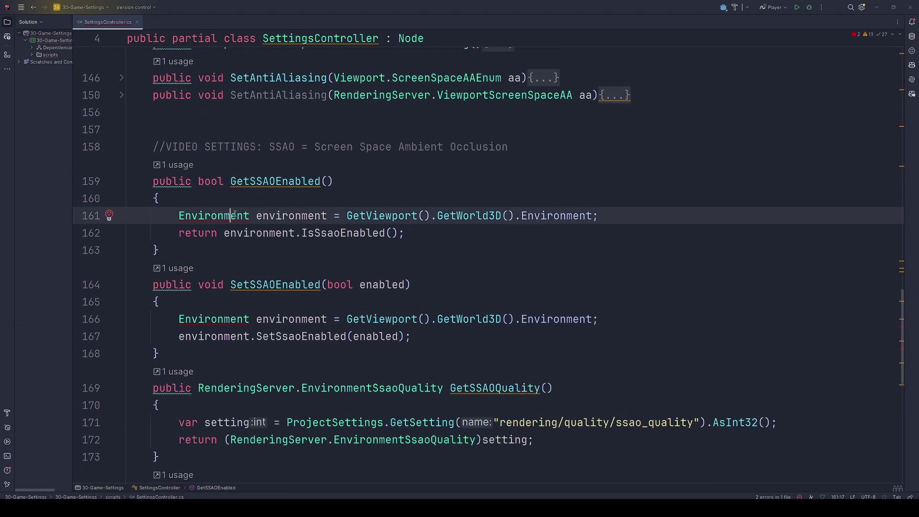
{"action": "key", "text": "alt+Return"}
{"action": "key", "text": "Return"}
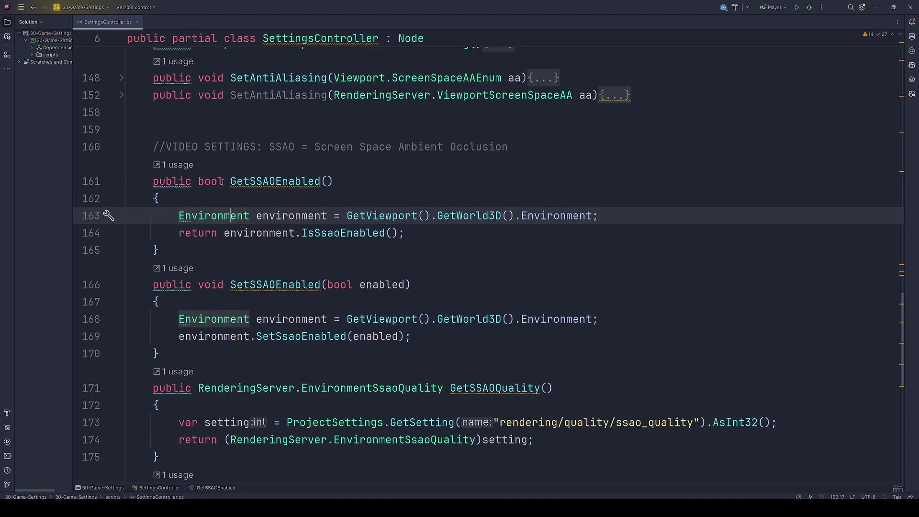
Step: Walk through GetSSAOEnabled and SetSSAOEnabled, highlighting the environment lookup, IsSsaoEnabled and SetSsaoEnabled calls
{"action": "left_click", "coordinate": [196, 181]}
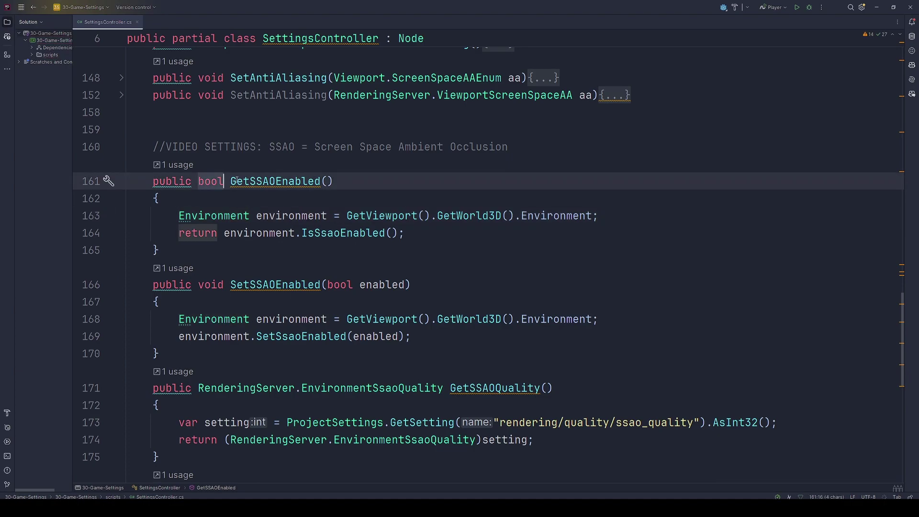
{"action": "left_click_drag", "start_coordinate": [230, 181], "coordinate": [321, 181]}
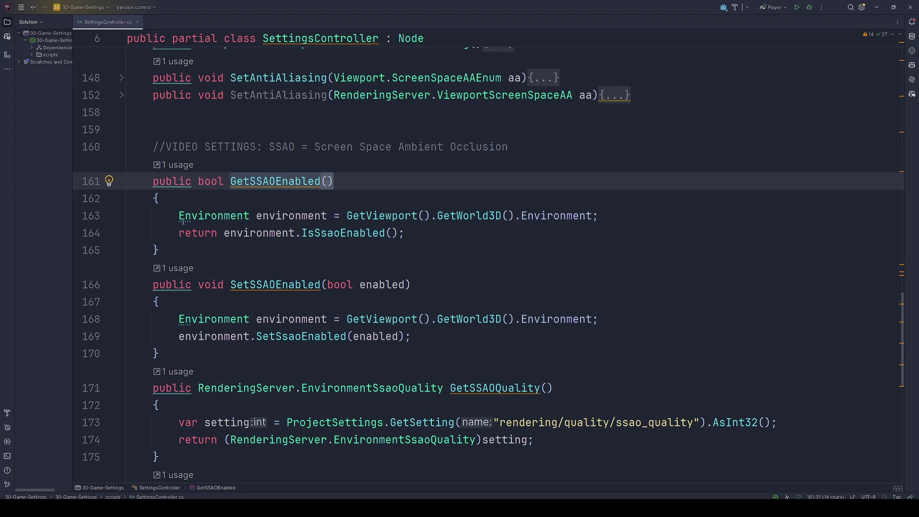
{"action": "mouse_move", "coordinate": [178, 215]}
{"action": "left_mouse_down"}
{"action": "mouse_move", "coordinate": [598, 204]}
{"action": "mouse_move", "coordinate": [613, 219]}
{"action": "left_mouse_up"}
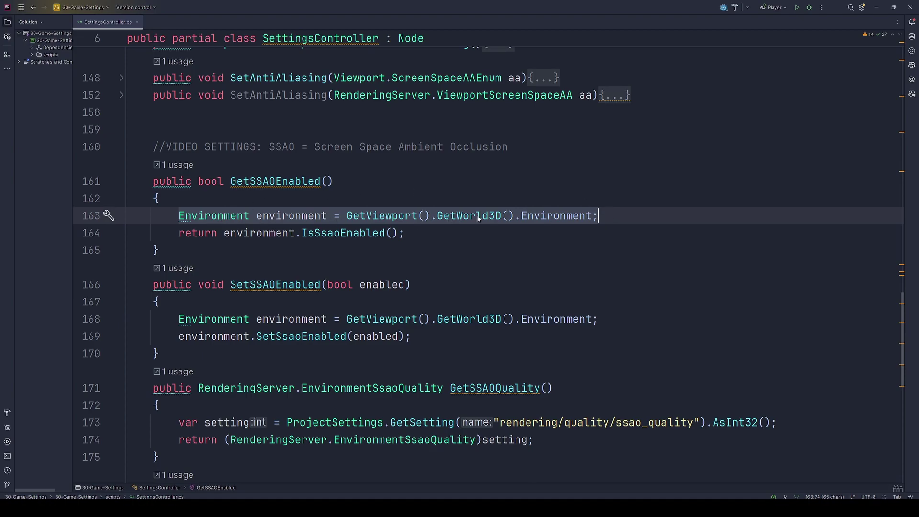
{"action": "left_click", "coordinate": [501, 216]}
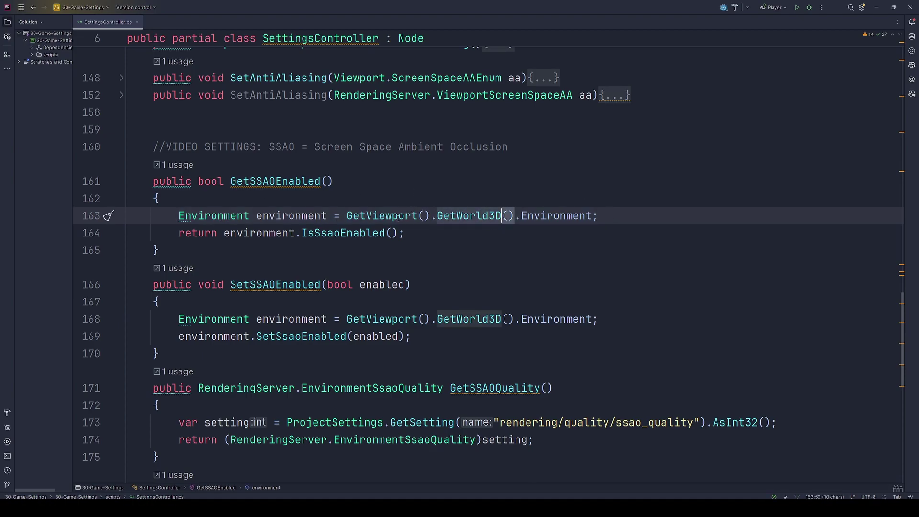
{"action": "key", "text": "ctrl+Left"}
{"action": "key", "text": "ctrl+Left"}
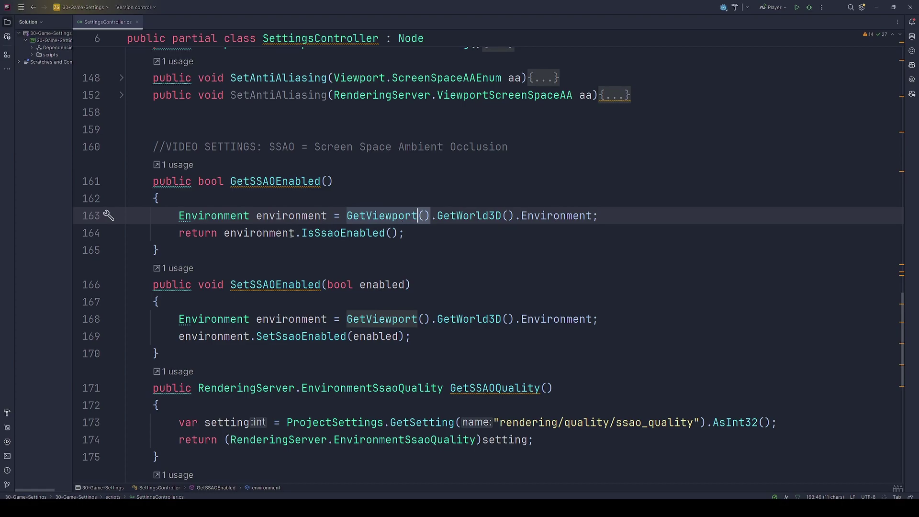
{"action": "left_click_drag", "start_coordinate": [302, 233], "coordinate": [385, 233]}
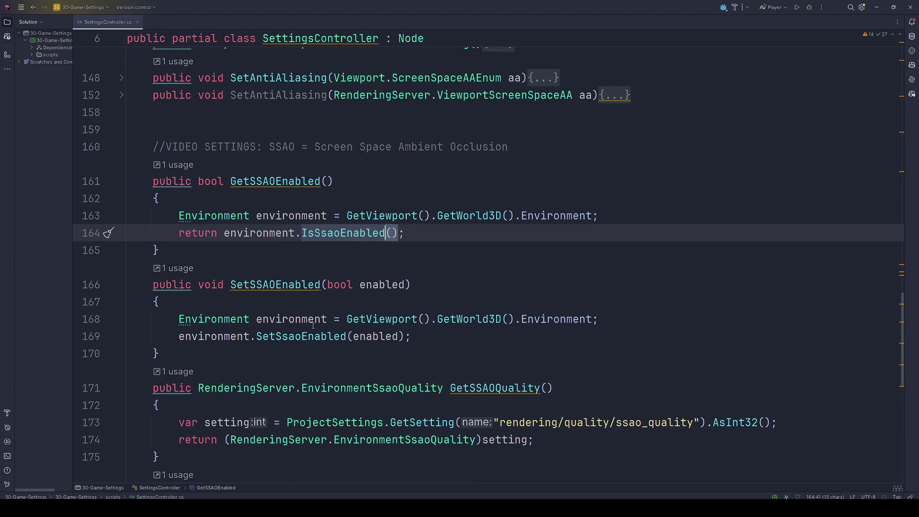
{"action": "double_click", "coordinate": [547, 319]}
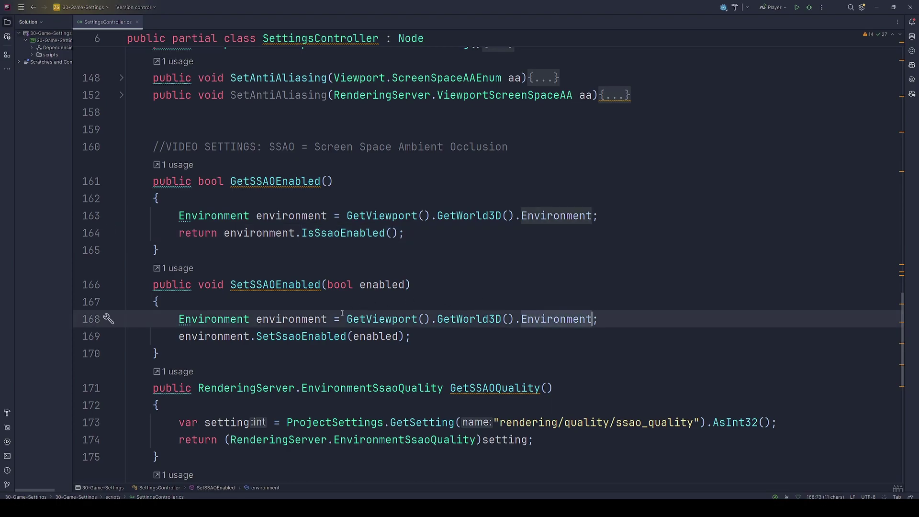
{"action": "double_click", "coordinate": [273, 319]}
{"action": "double_click", "coordinate": [266, 336]}
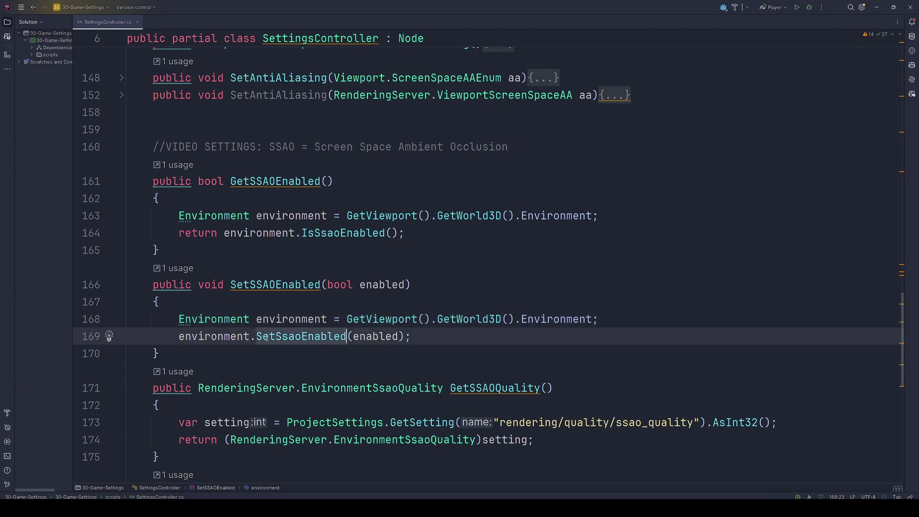
{"action": "double_click", "coordinate": [371, 337]}
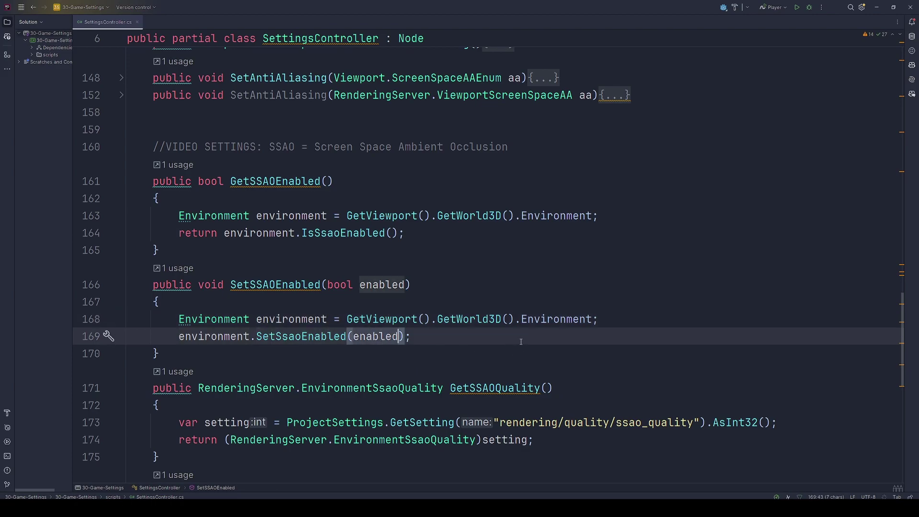
{"action": "scroll", "coordinate": [406, 248], "scroll_direction": "down", "scroll_amount": 3}
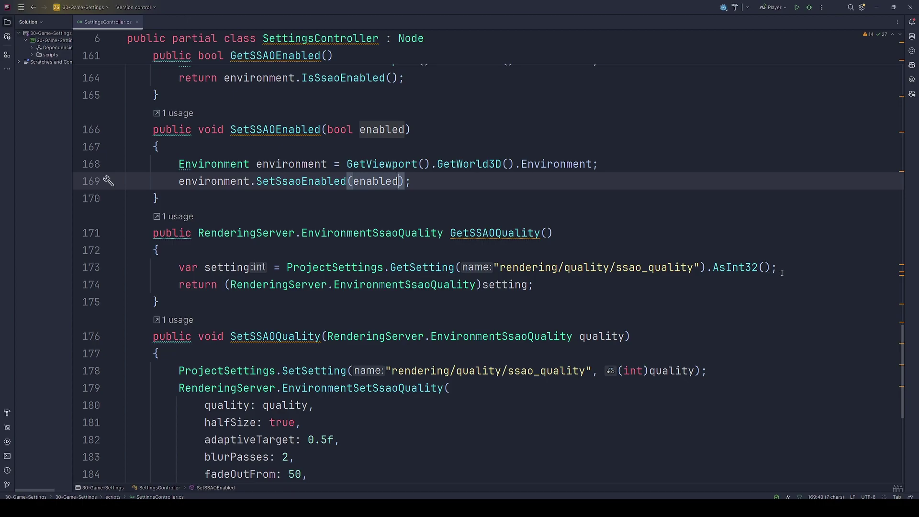
Step: Highlight GetSSAOQuality's ProjectSettings.GetSetting AsInt32 read and its RenderingServer.EnvironmentSsaoQuality cast
{"action": "left_click", "coordinate": [724, 268]}
{"action": "left_click_drag", "start_coordinate": [723, 268], "coordinate": [286, 268], "text": "shift"}
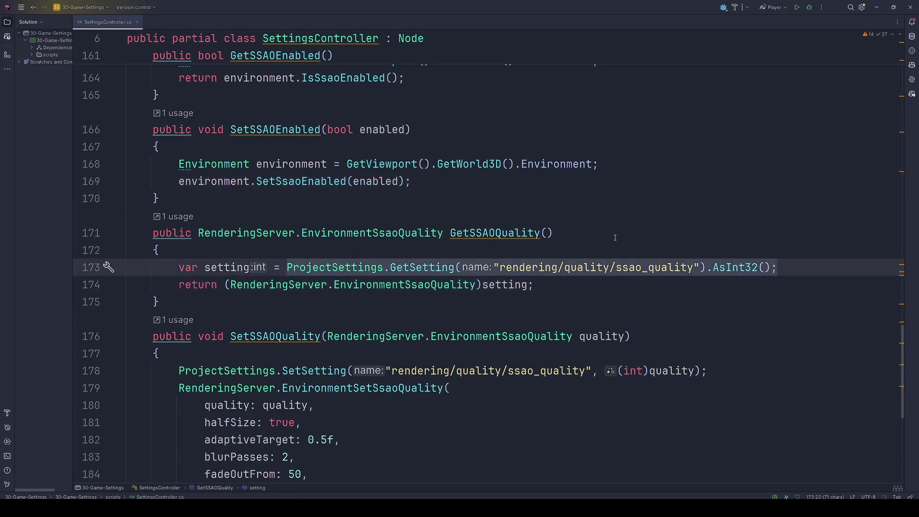
{"action": "left_click", "coordinate": [732, 267]}
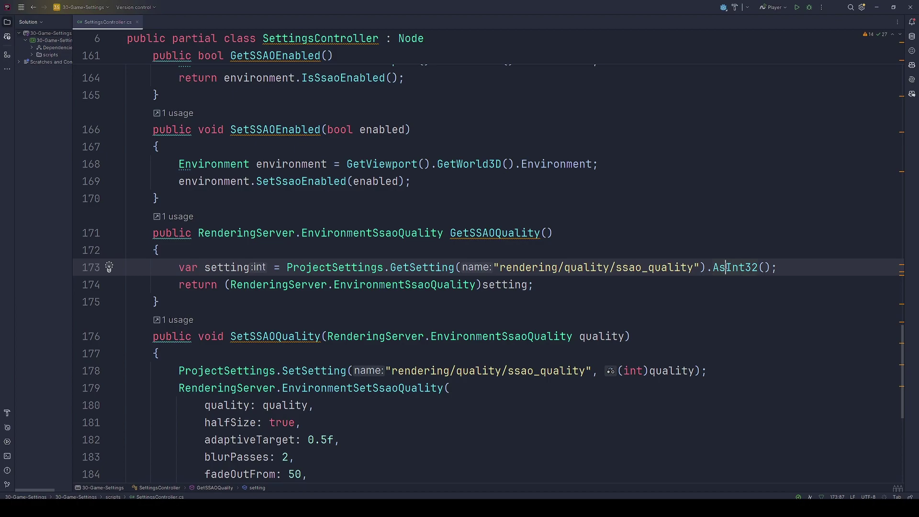
{"action": "double_click", "coordinate": [725, 267]}
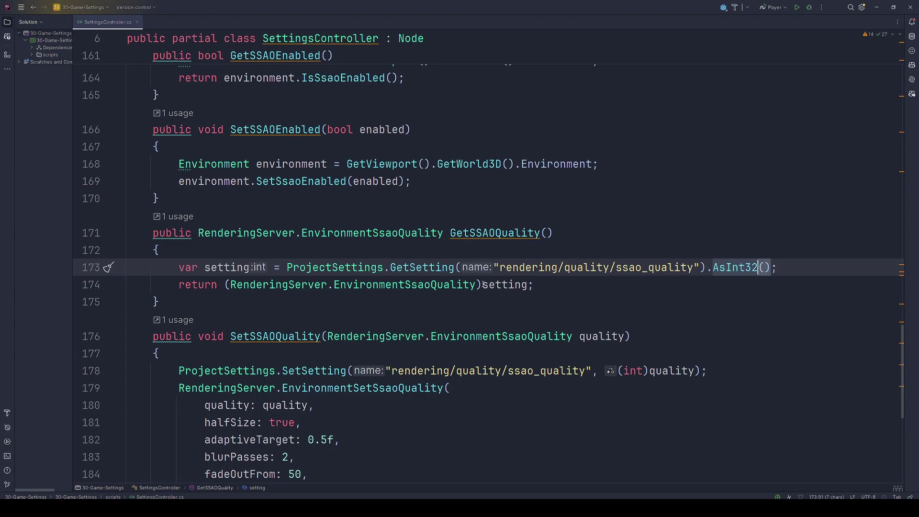
{"action": "left_click_drag", "start_coordinate": [482, 284], "coordinate": [228, 285]}
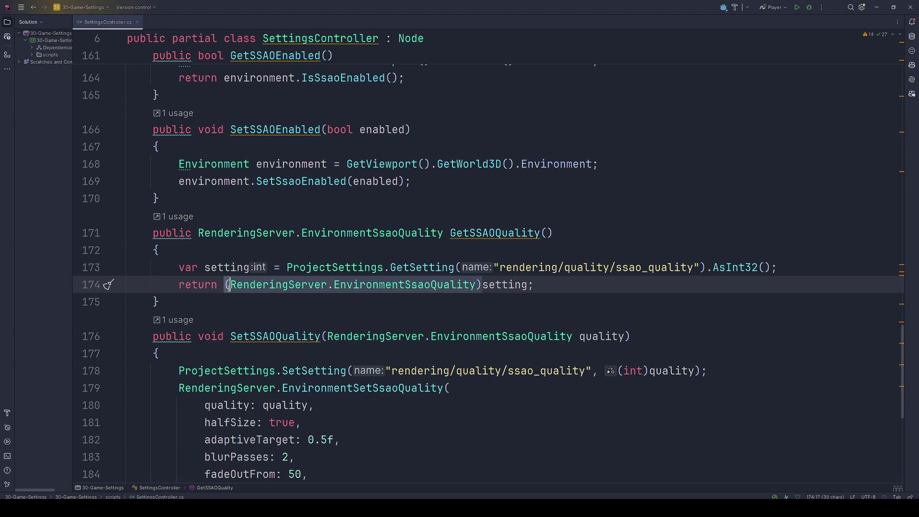
{"action": "double_click", "coordinate": [270, 285]}
{"action": "double_click", "coordinate": [394, 285]}
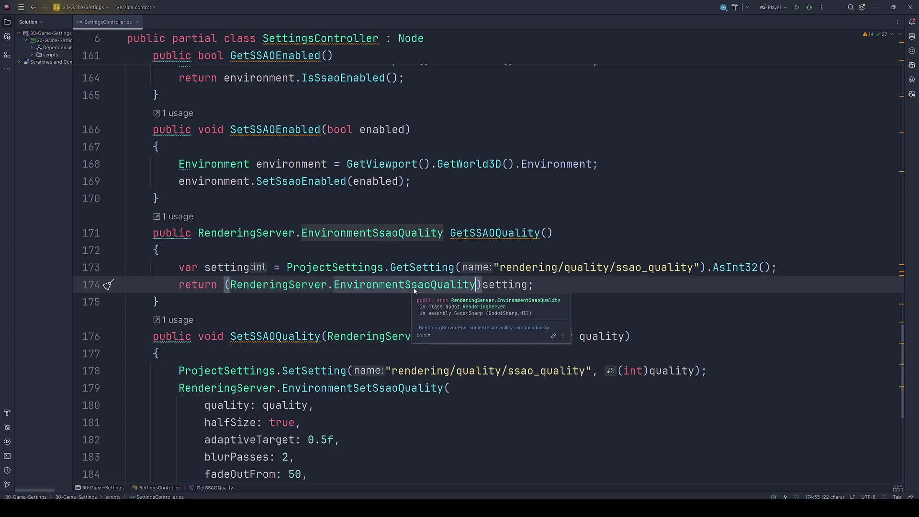
{"action": "left_click_drag", "start_coordinate": [199, 233], "coordinate": [445, 234]}
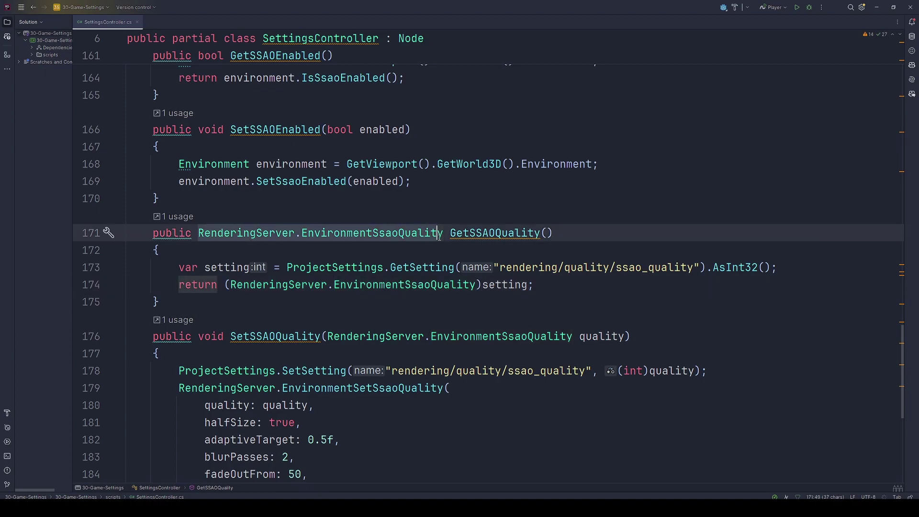
Step: Highlight SetSSAOQuality's SetSetting call and EnvironmentSetSsaoQuality call with its quality arguments
{"action": "scroll", "coordinate": [312, 302], "scroll_direction": "down", "scroll_amount": 1}
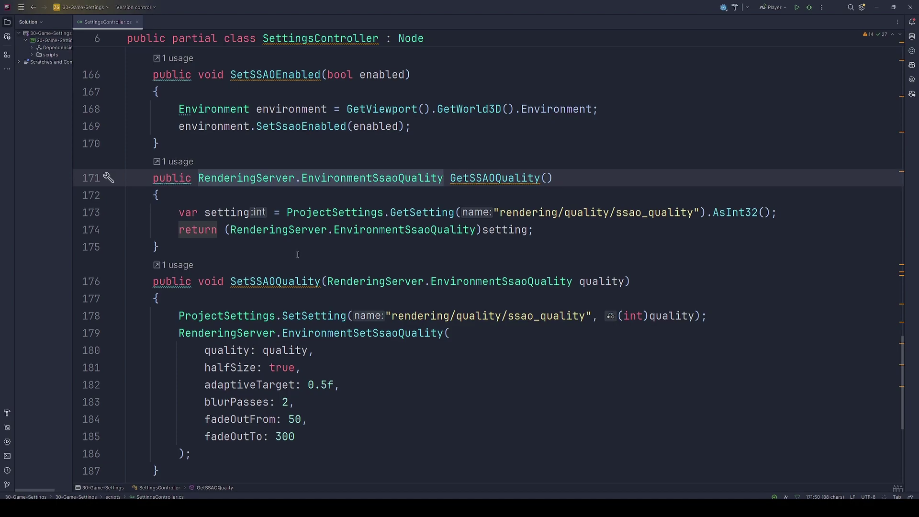
{"action": "scroll", "coordinate": [232, 269], "scroll_direction": "down", "scroll_amount": 1}
{"action": "left_click_drag", "start_coordinate": [175, 268], "coordinate": [733, 264]}
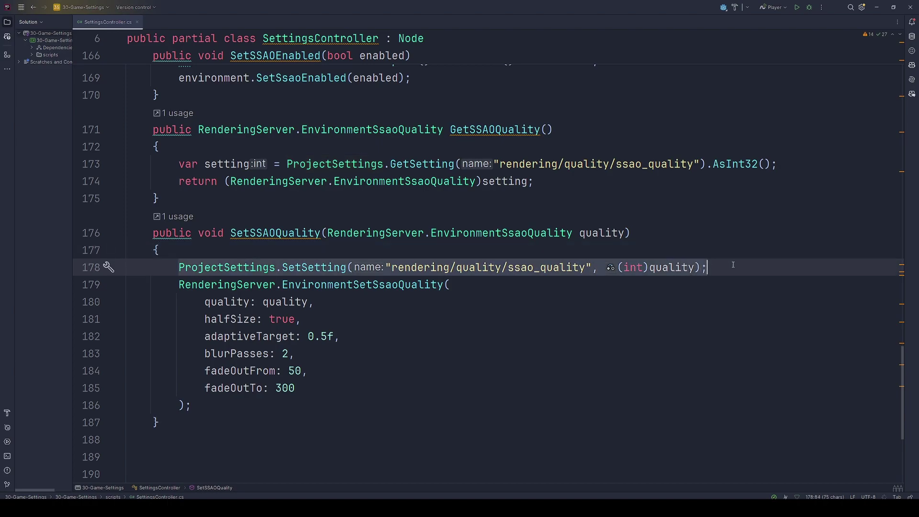
{"action": "left_click", "coordinate": [276, 286]}
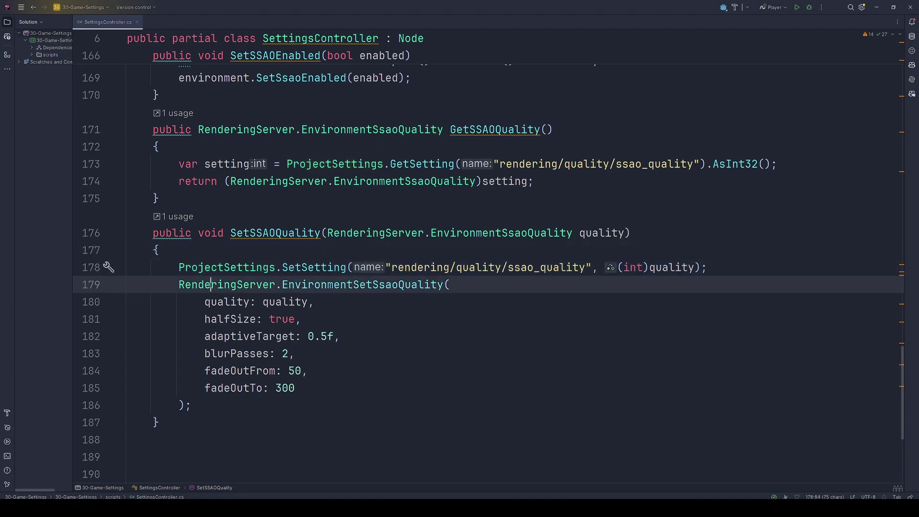
{"action": "double_click", "coordinate": [314, 285]}
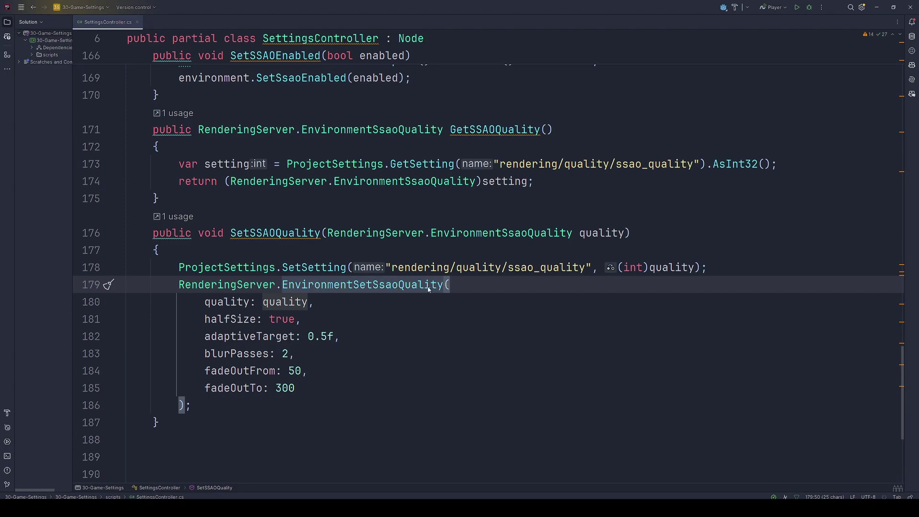
{"action": "mouse_move", "coordinate": [429, 291]}
{"action": "left_click_drag", "start_coordinate": [317, 388], "coordinate": [58, 307]}
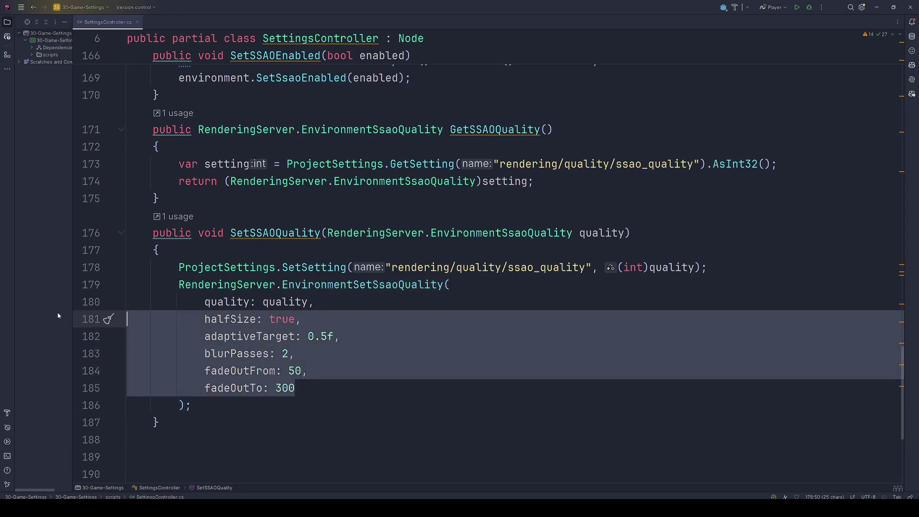
{"action": "left_click", "coordinate": [312, 391]}
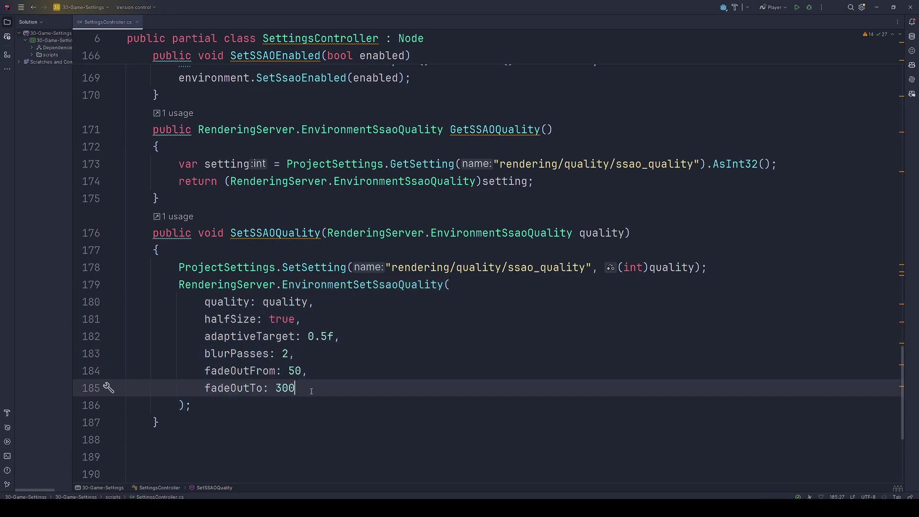
{"action": "left_click_drag", "start_coordinate": [325, 389], "coordinate": [127, 319]}
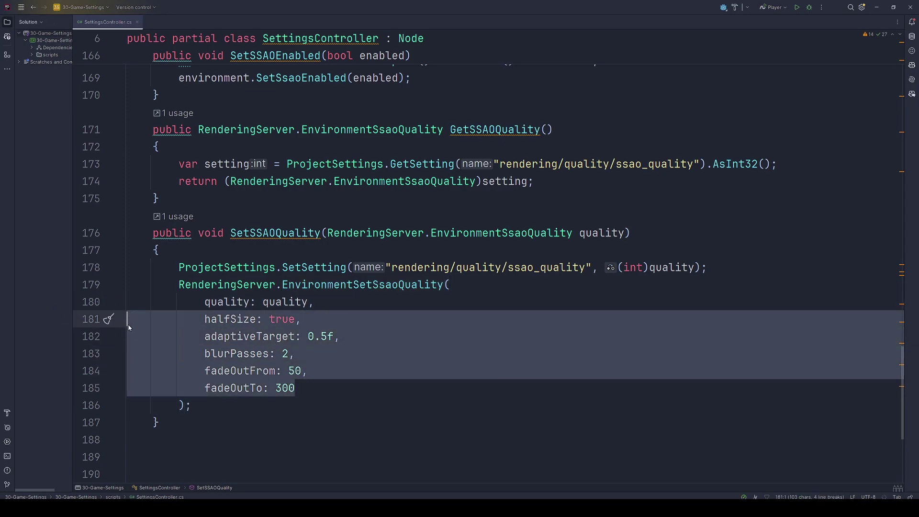
{"action": "double_click", "coordinate": [273, 302]}
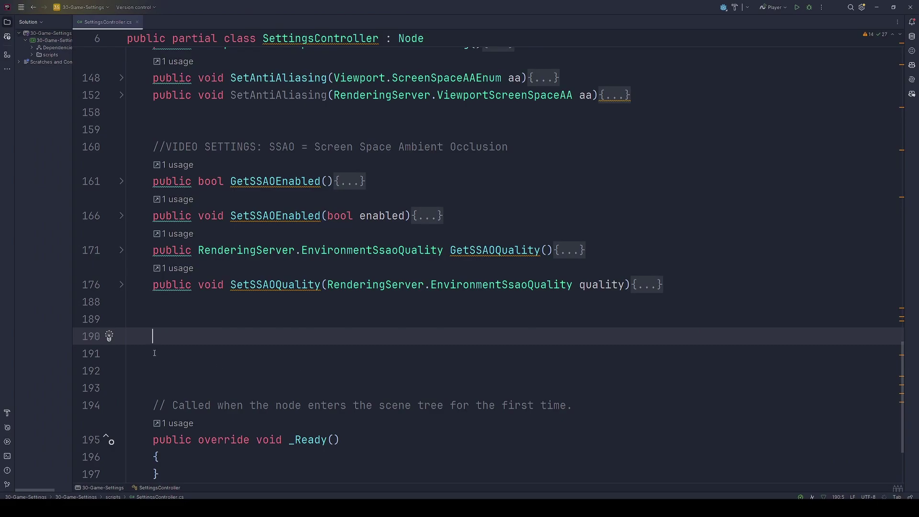
Step: Insert a #region VIDEO_SETTINGS marker at the top of the class
{"action": "scroll", "coordinate": [154, 353], "scroll_direction": "up", "scroll_amount": 2}
{"action": "scroll", "coordinate": [168, 311], "scroll_direction": "up", "scroll_amount": 3}
{"action": "scroll", "coordinate": [186, 249], "scroll_direction": "up", "scroll_amount": 4}
{"action": "scroll", "coordinate": [206, 183], "scroll_direction": "up", "scroll_amount": 2}
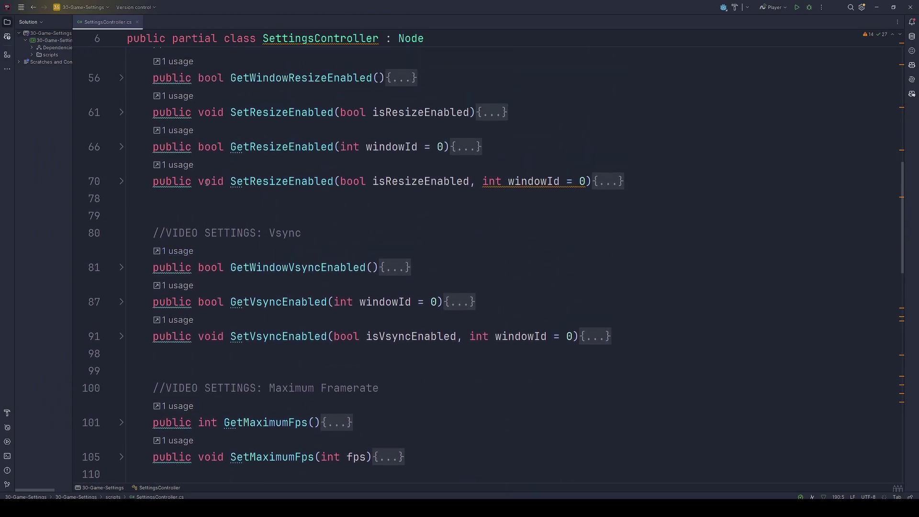
{"action": "scroll", "coordinate": [206, 183], "scroll_direction": "up", "scroll_amount": 1}
{"action": "scroll", "coordinate": [215, 182], "scroll_direction": "up", "scroll_amount": 2}
{"action": "scroll", "coordinate": [230, 181], "scroll_direction": "up", "scroll_amount": 5}
{"action": "scroll", "coordinate": [238, 180], "scroll_direction": "up", "scroll_amount": 2}
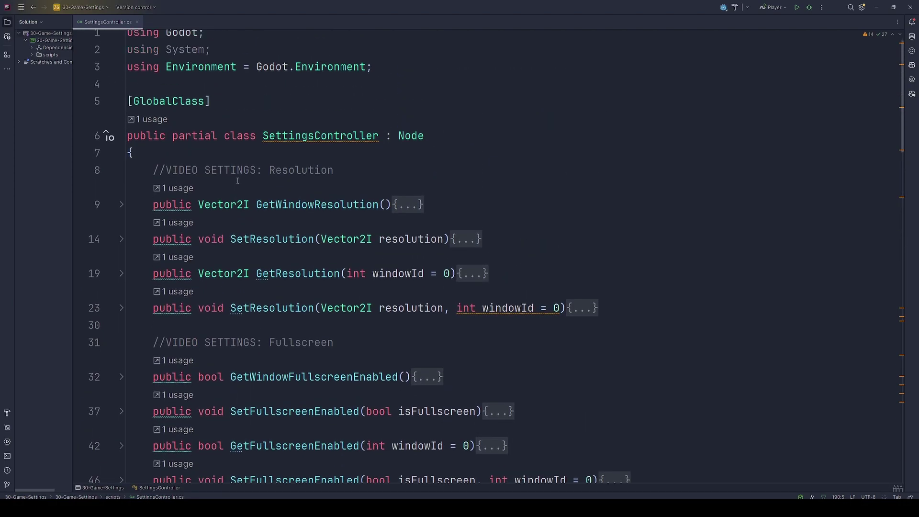
{"action": "left_click", "coordinate": [232, 160]}
{"action": "key", "text": "Return"}
{"action": "key", "text": "Return"}
{"action": "key", "text": "Up"}
{"action": "type", "text": "#r"}
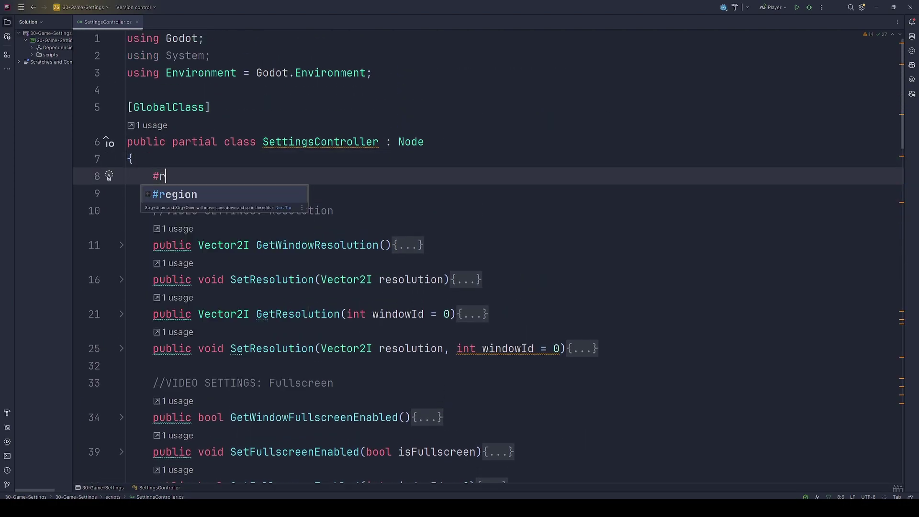
{"action": "type", "text": "eg"}
{"action": "key", "text": "Return"}
{"action": "type", "text": "VIDE"}
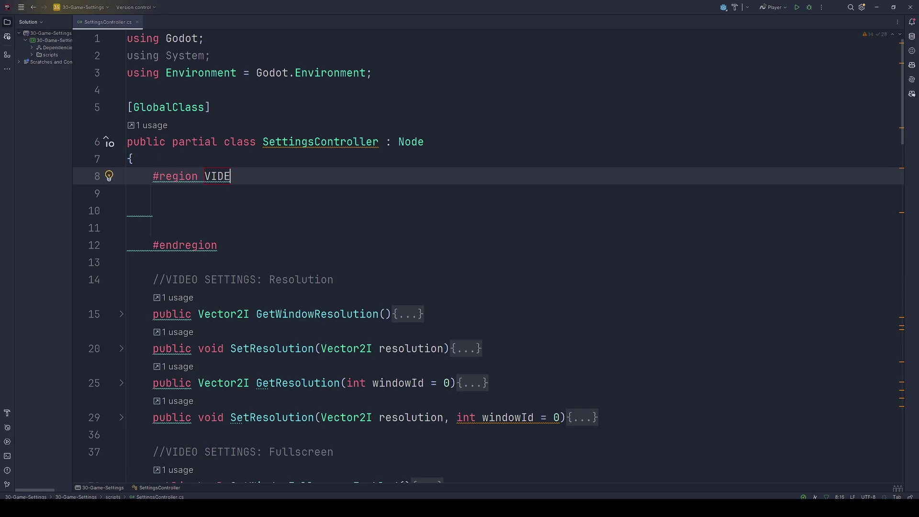
{"action": "type", "text": "O_SETTI"}
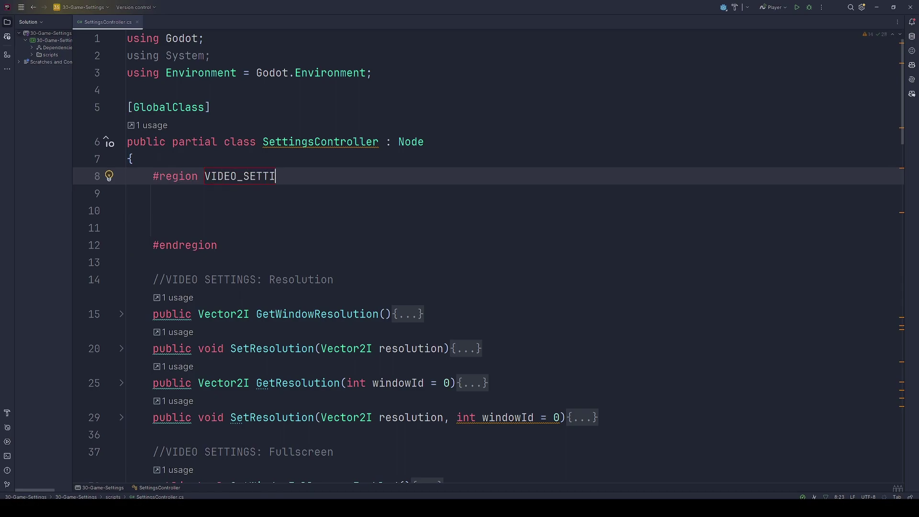
{"action": "type", "text": "NGS"}
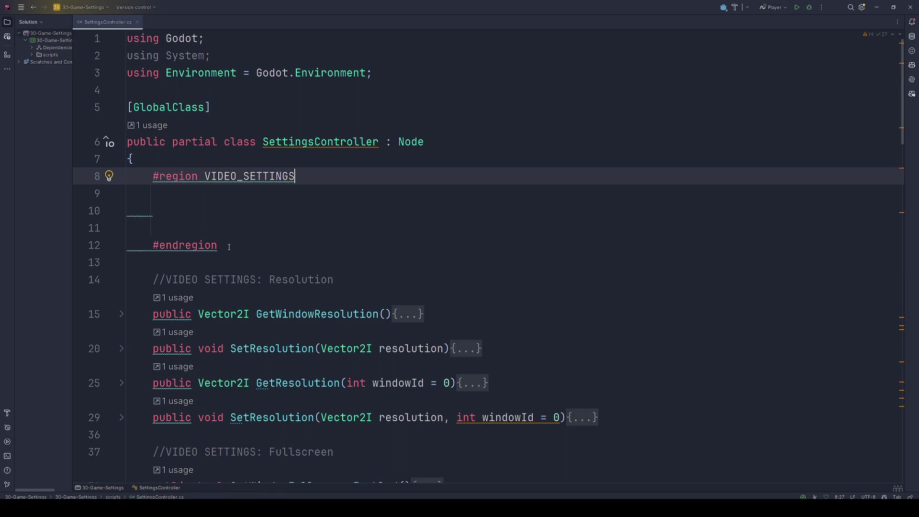
Step: Move the #endregion marker to just after the SSAO methods
{"action": "left_click", "coordinate": [212, 246]}
{"action": "key", "text": "ctrl+x"}
{"action": "scroll", "coordinate": [191, 254], "scroll_direction": "down", "scroll_amount": 1}
{"action": "scroll", "coordinate": [188, 252], "scroll_direction": "down", "scroll_amount": 10}
{"action": "scroll", "coordinate": [189, 252], "scroll_direction": "down", "scroll_amount": 6}
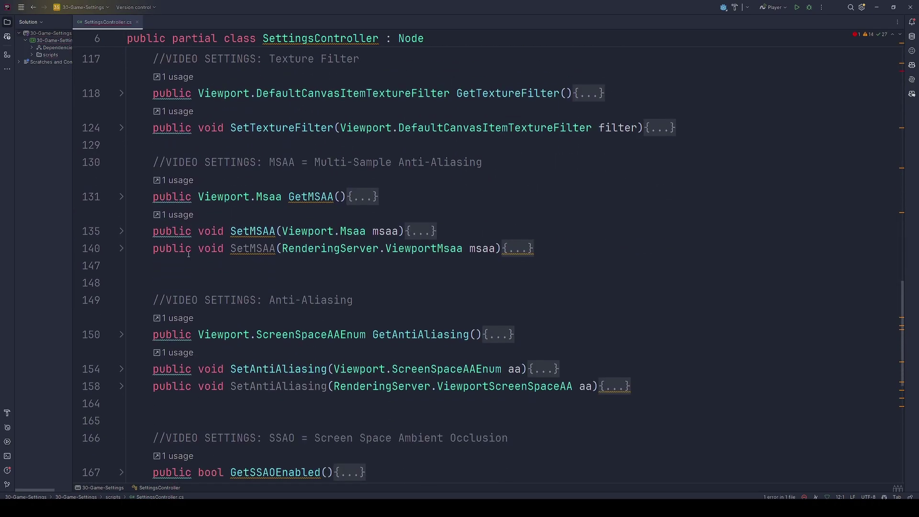
{"action": "scroll", "coordinate": [189, 252], "scroll_direction": "down", "scroll_amount": 4}
{"action": "scroll", "coordinate": [187, 256], "scroll_direction": "down", "scroll_amount": 2}
{"action": "left_click", "coordinate": [183, 261]}
{"action": "left_click", "coordinate": [178, 246]}
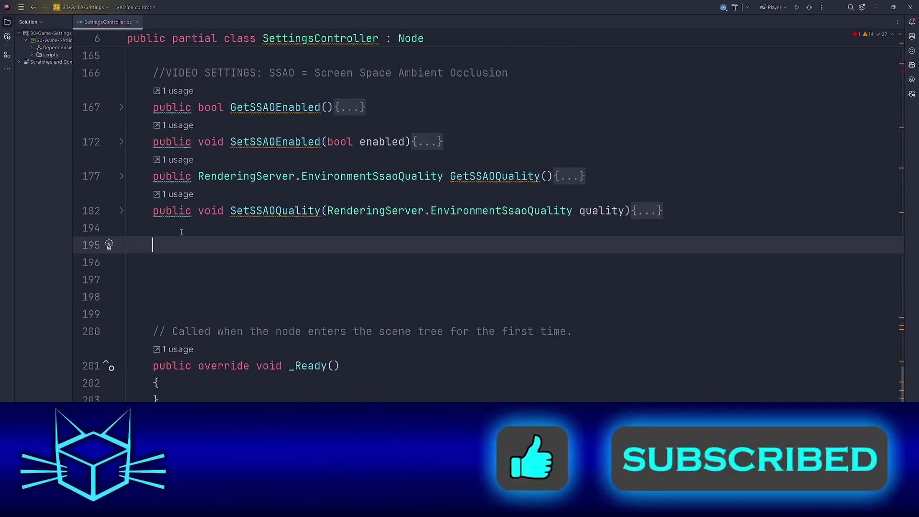
{"action": "key", "text": "ctrl+v"}
Step: Delete the extra blank lines under the region heading and collapse VIDEO_SETTINGS
{"action": "scroll", "coordinate": [192, 242], "scroll_direction": "up", "scroll_amount": 2}
{"action": "scroll", "coordinate": [200, 238], "scroll_direction": "up", "scroll_amount": 12}
{"action": "scroll", "coordinate": [200, 238], "scroll_direction": "up", "scroll_amount": 5}
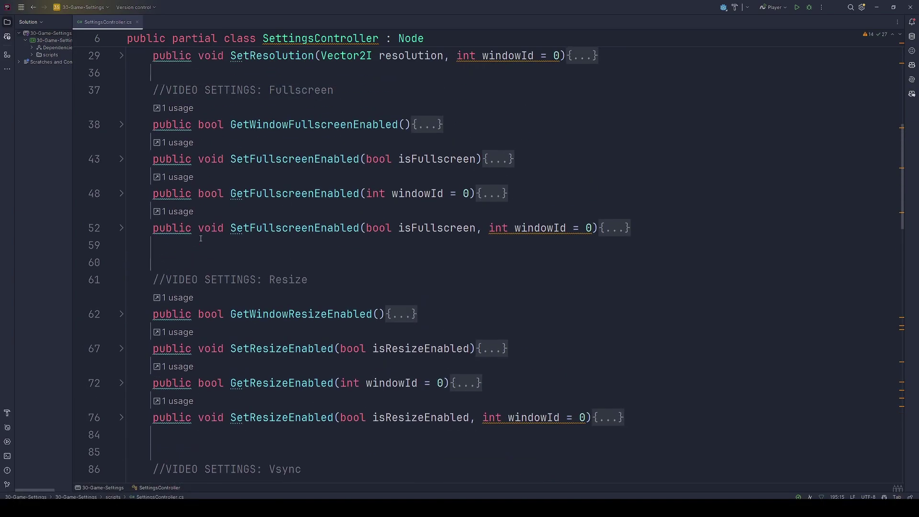
{"action": "scroll", "coordinate": [162, 234], "scroll_direction": "up", "scroll_amount": 5}
{"action": "left_click", "coordinate": [180, 210]}
{"action": "left_click", "coordinate": [153, 159], "text": "shift"}
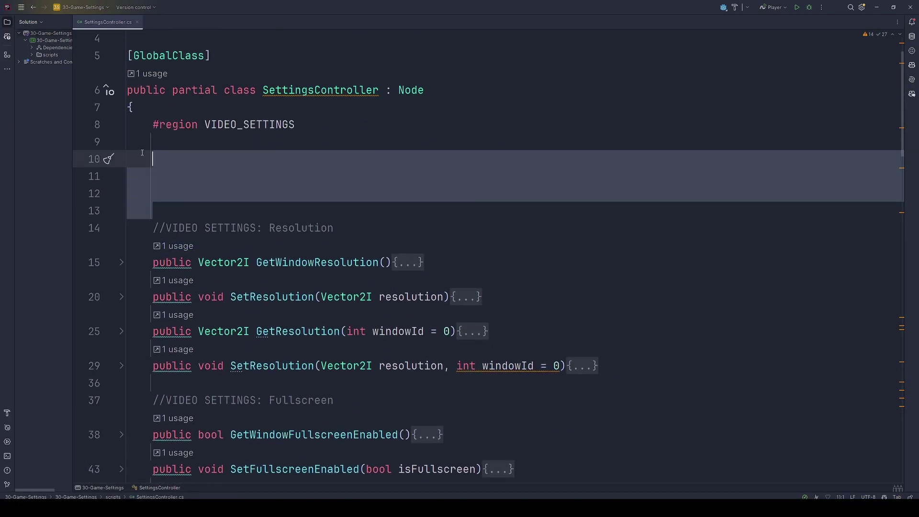
{"action": "key", "text": "BackSpace"}
{"action": "key", "text": "BackSpace"}
{"action": "left_click", "coordinate": [121, 125]}
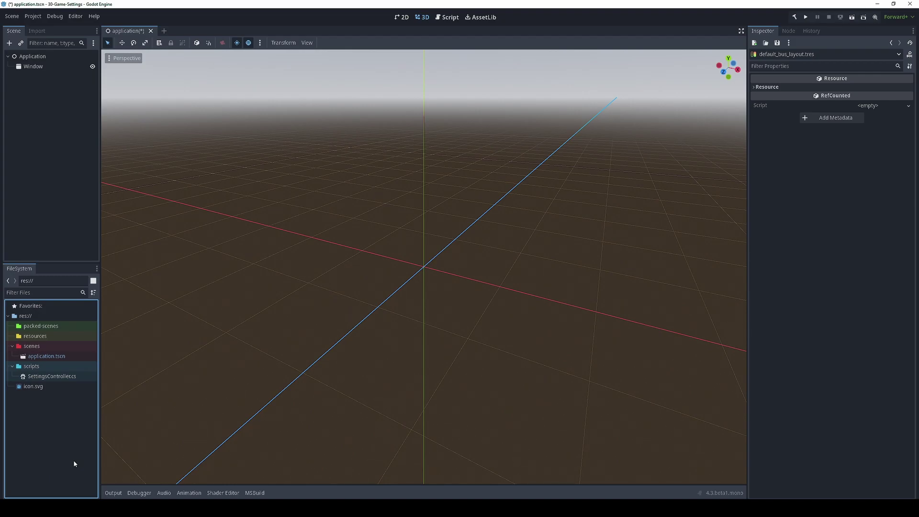
Step: Open the Audio bus layout and try the Master bus name, Mute, Bypass and Add Effect controls
{"action": "left_click", "coordinate": [164, 492]}
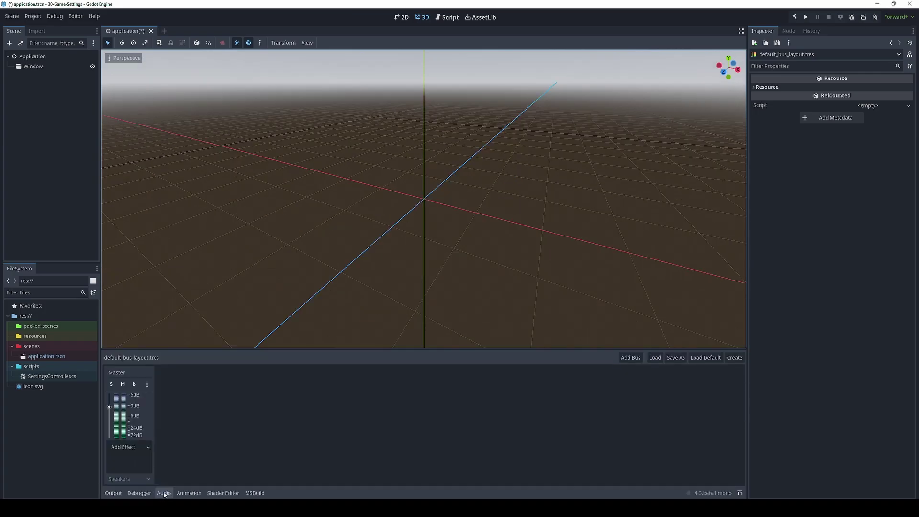
{"action": "left_click", "coordinate": [132, 373]}
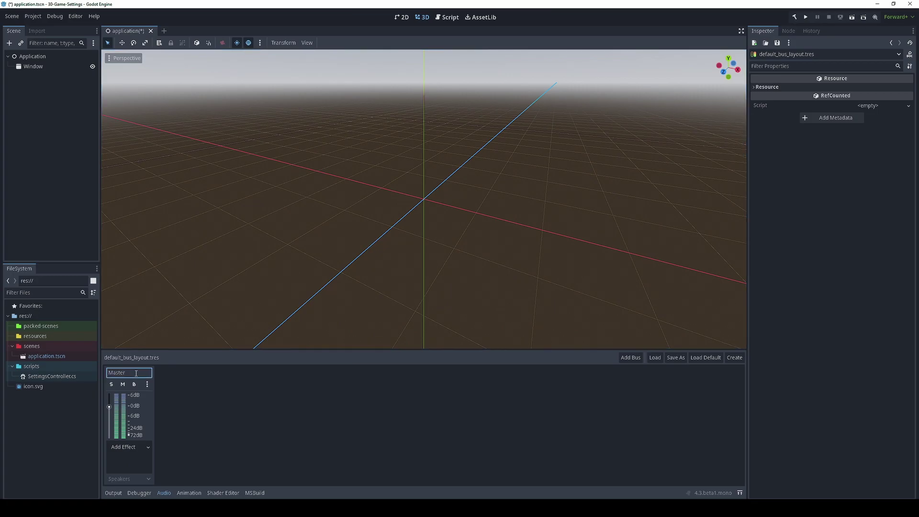
{"action": "key", "text": "ctrl+a"}
{"action": "left_click", "coordinate": [122, 386]}
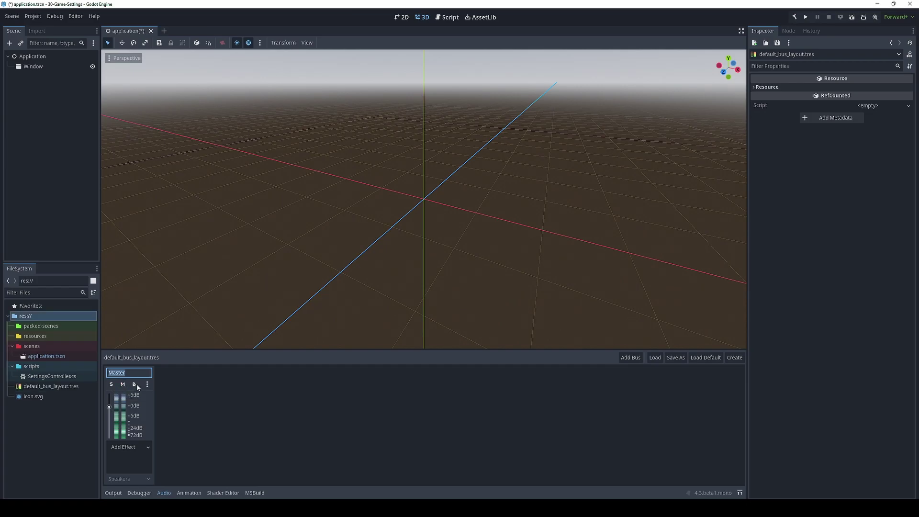
{"action": "left_click", "coordinate": [137, 387]}
{"action": "mouse_move", "coordinate": [109, 407]}
{"action": "left_click", "coordinate": [136, 447]}
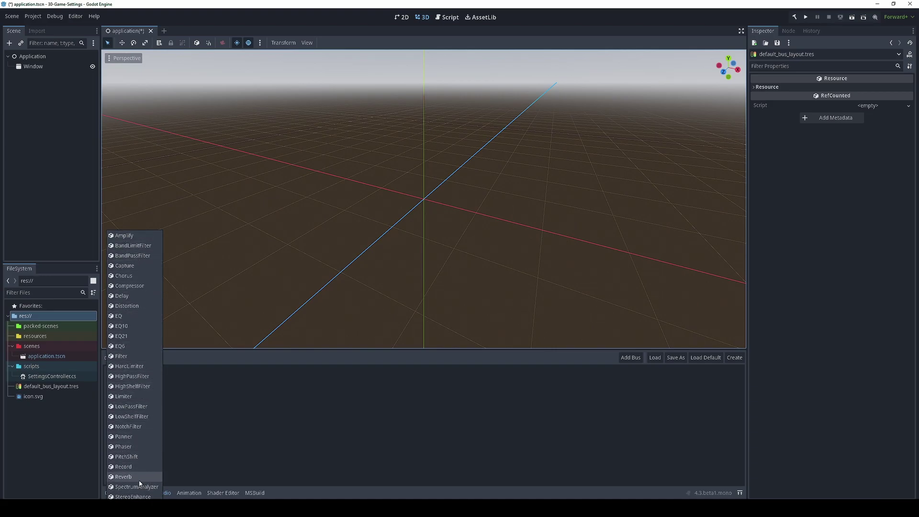
{"action": "left_click", "coordinate": [237, 457]}
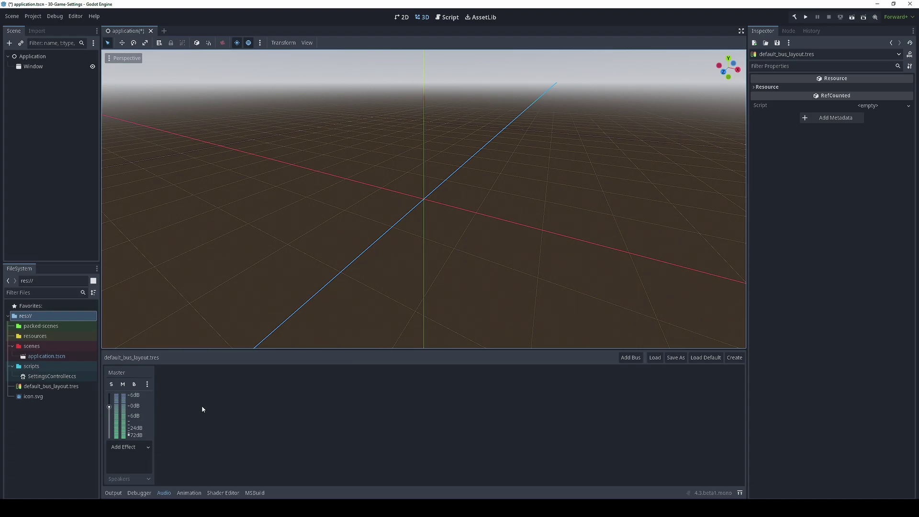
{"action": "double_click", "coordinate": [133, 375]}
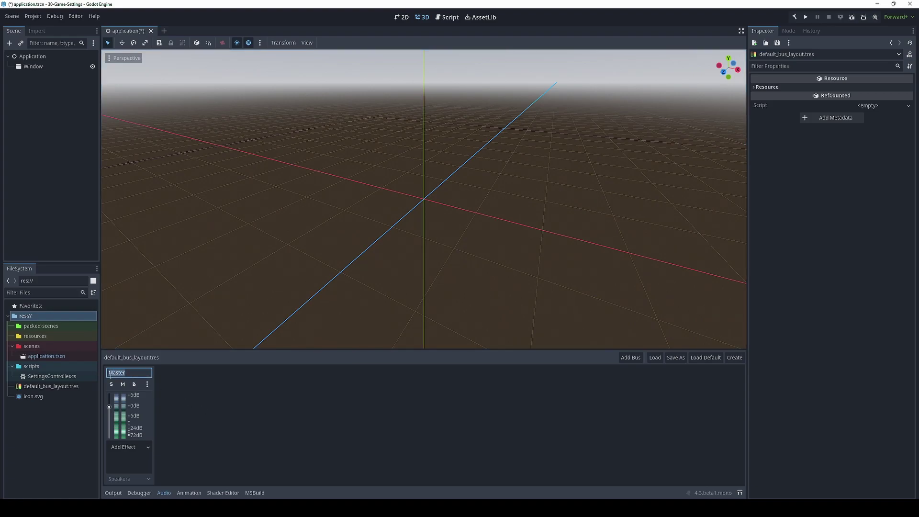
Step: Create an AUDIO_SETTINGS region and paste in the TryGetVolume and TrySetVolume methods
{"action": "type", "text": "#reg"}
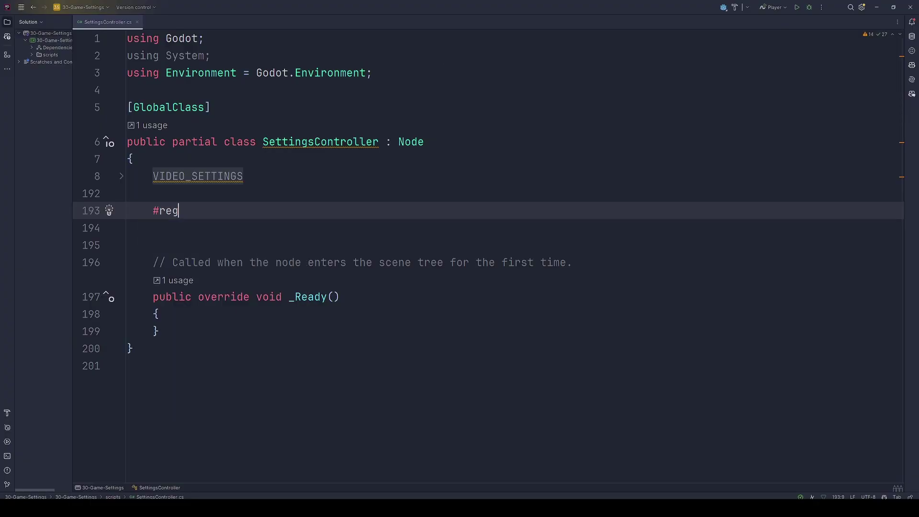
{"action": "key", "text": "Tab"}
{"action": "type", "text": "AUDIO_SETTI"}
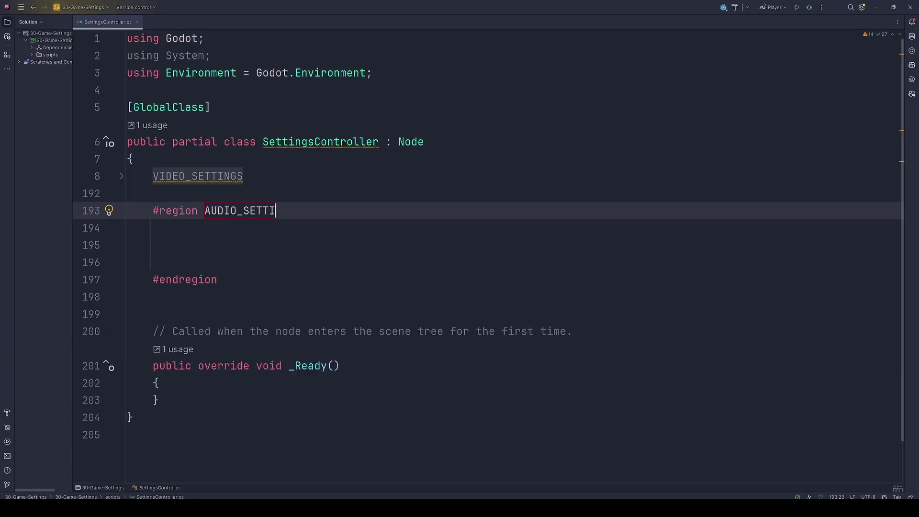
{"action": "type", "text": "NGS"}
{"action": "key", "text": "Return"}
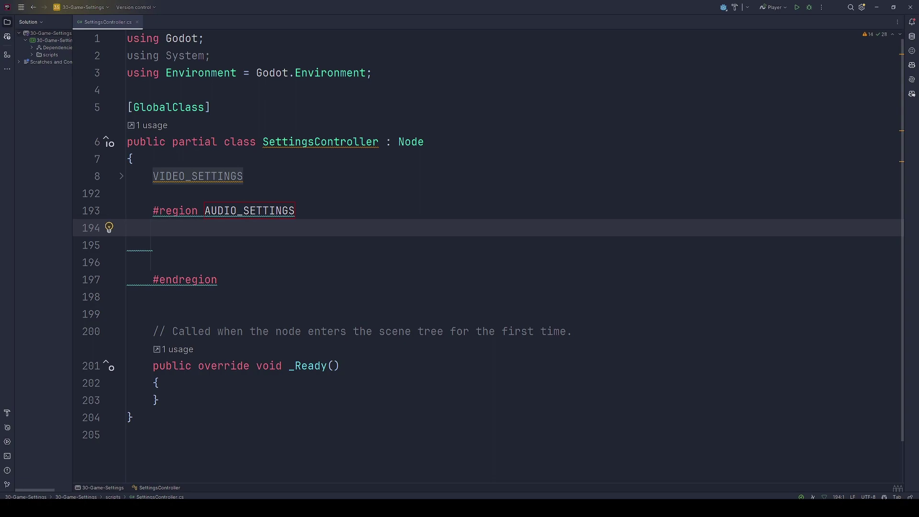
{"action": "key", "text": "Tab"}
{"action": "key", "text": "ctrl+v"}
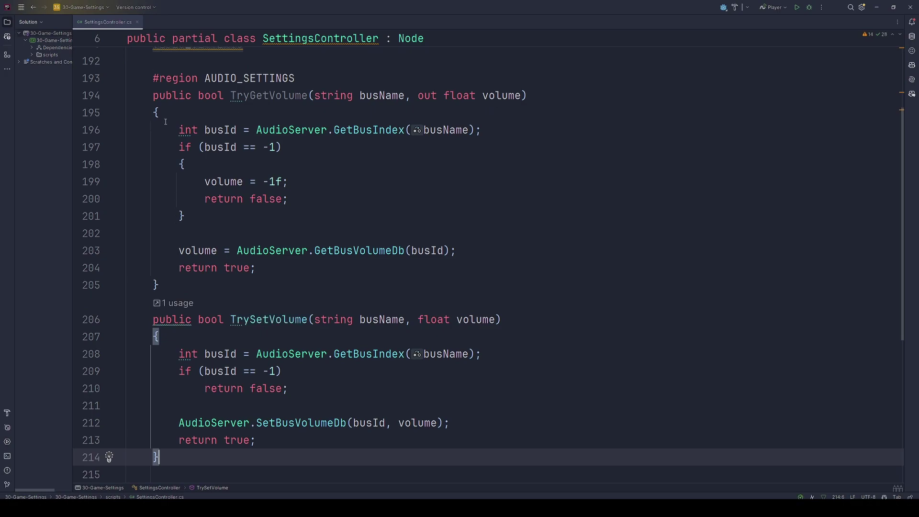
Step: Walk through TryGetVolume: busName parameter, GetBusIndex lookup, missing-bus fallback and GetBusVolumeDb read
{"action": "double_click", "coordinate": [200, 94]}
{"action": "double_click", "coordinate": [247, 96]}
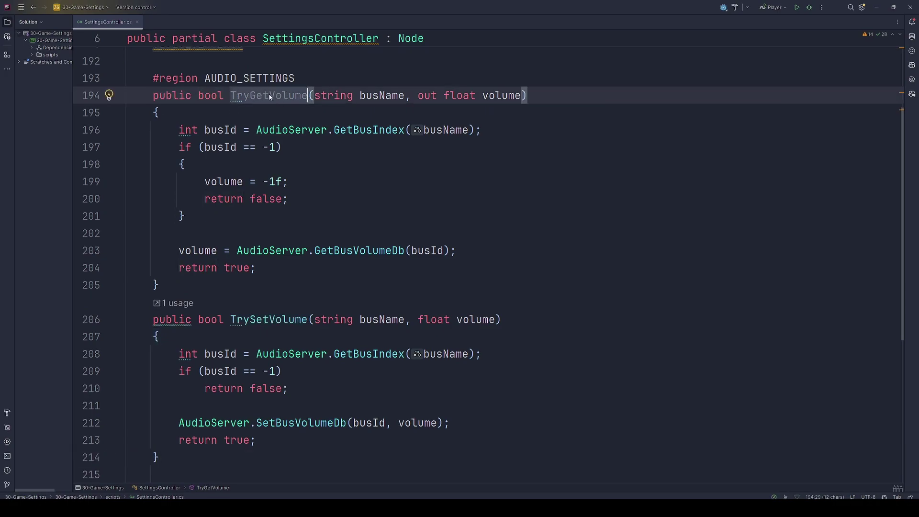
{"action": "double_click", "coordinate": [211, 96]}
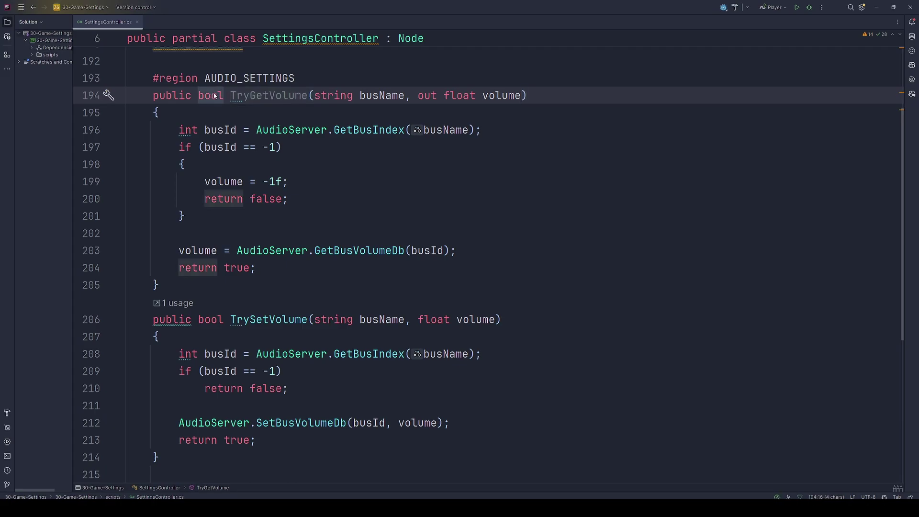
{"action": "left_click_drag", "start_coordinate": [404, 96], "coordinate": [314, 96]}
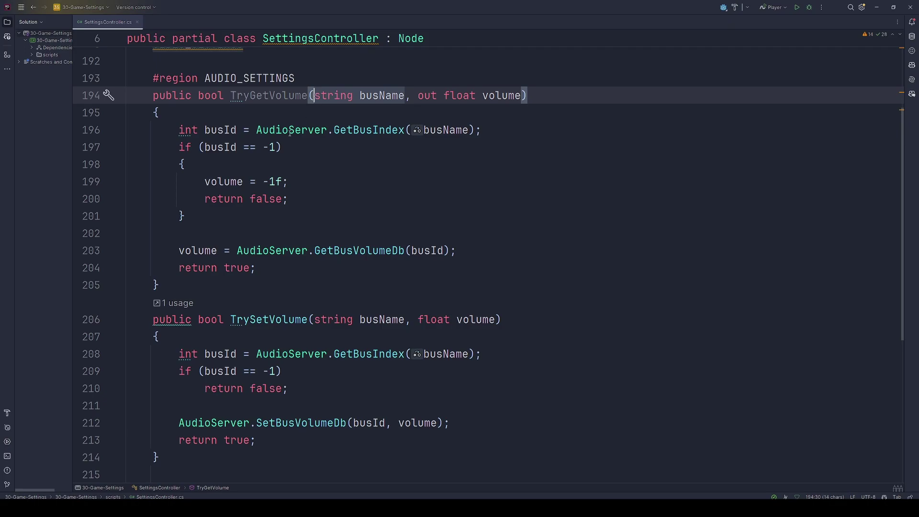
{"action": "double_click", "coordinate": [259, 130]}
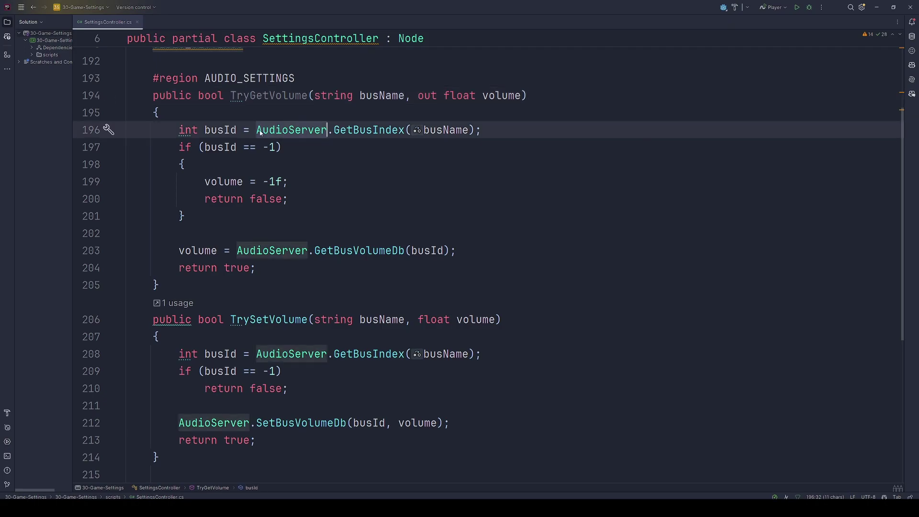
{"action": "double_click", "coordinate": [345, 130]}
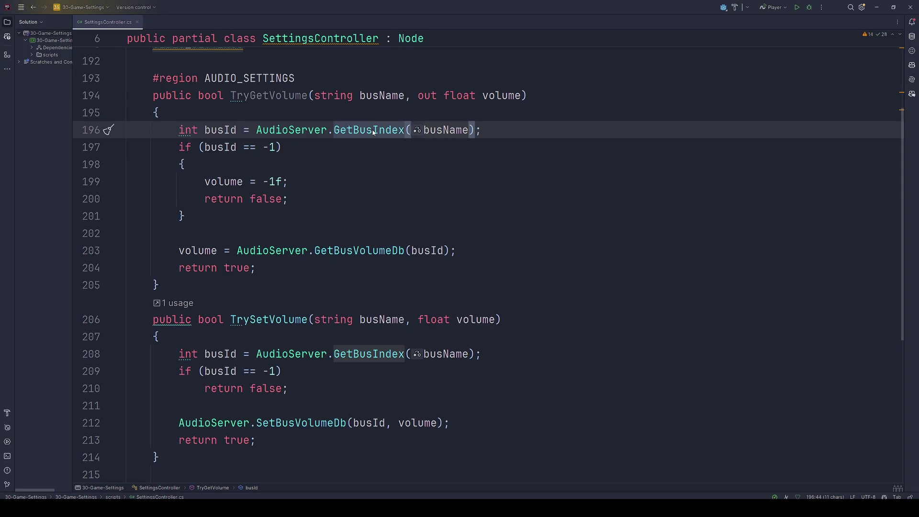
{"action": "mouse_move", "coordinate": [372, 136]}
{"action": "mouse_move", "coordinate": [178, 147]}
{"action": "left_mouse_down"}
{"action": "mouse_move", "coordinate": [286, 148]}
{"action": "mouse_move", "coordinate": [280, 218]}
{"action": "left_mouse_up"}
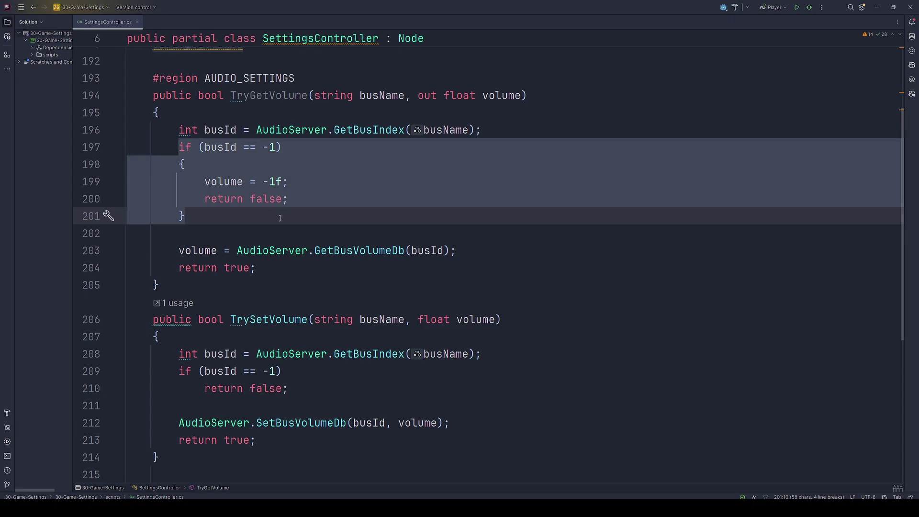
{"action": "double_click", "coordinate": [266, 250]}
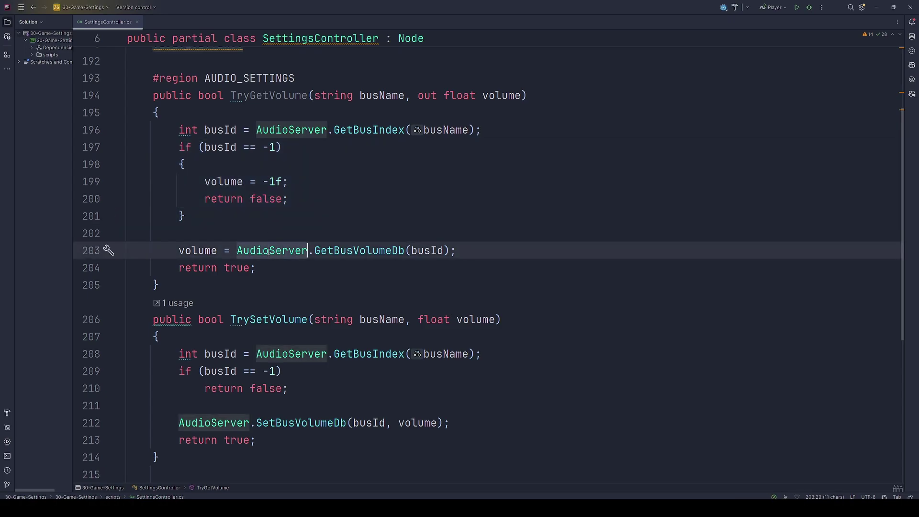
{"action": "double_click", "coordinate": [334, 249]}
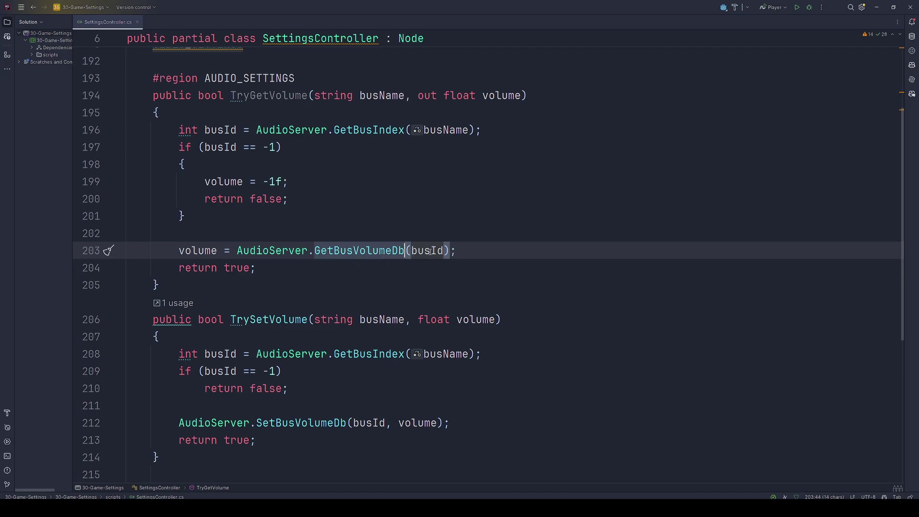
{"action": "left_click_drag", "start_coordinate": [459, 251], "coordinate": [178, 250]}
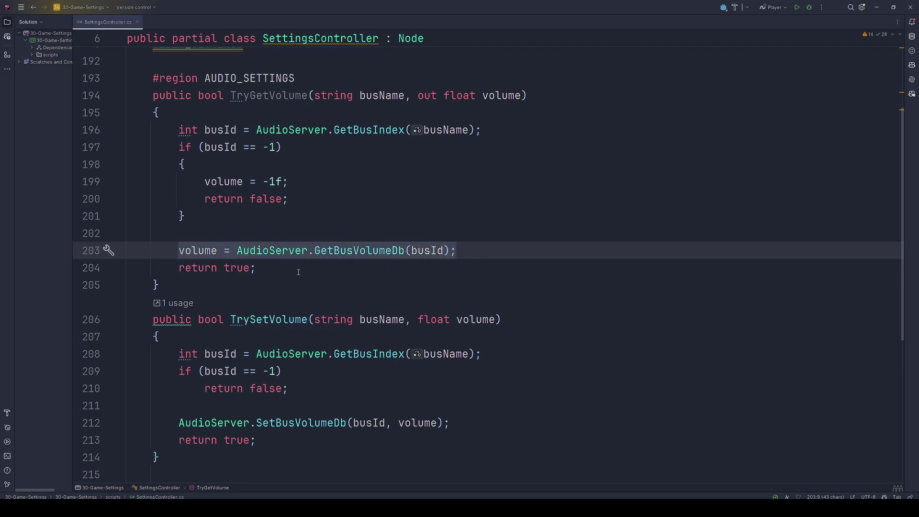
Step: Walk through TrySetVolume's bus lookup, early return and SetBusVolumeDb call
{"action": "scroll", "coordinate": [299, 272], "scroll_direction": "down", "scroll_amount": 3}
{"action": "double_click", "coordinate": [267, 273]}
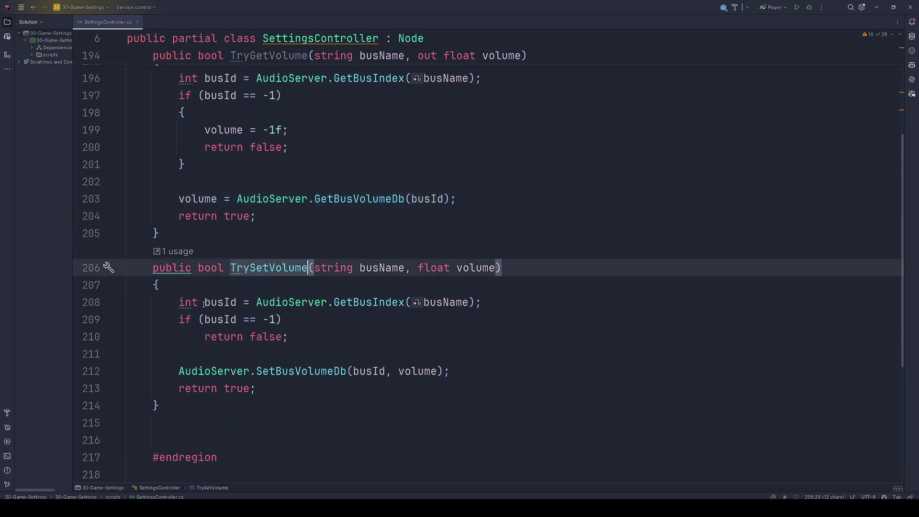
{"action": "left_click_drag", "start_coordinate": [177, 302], "coordinate": [320, 339]}
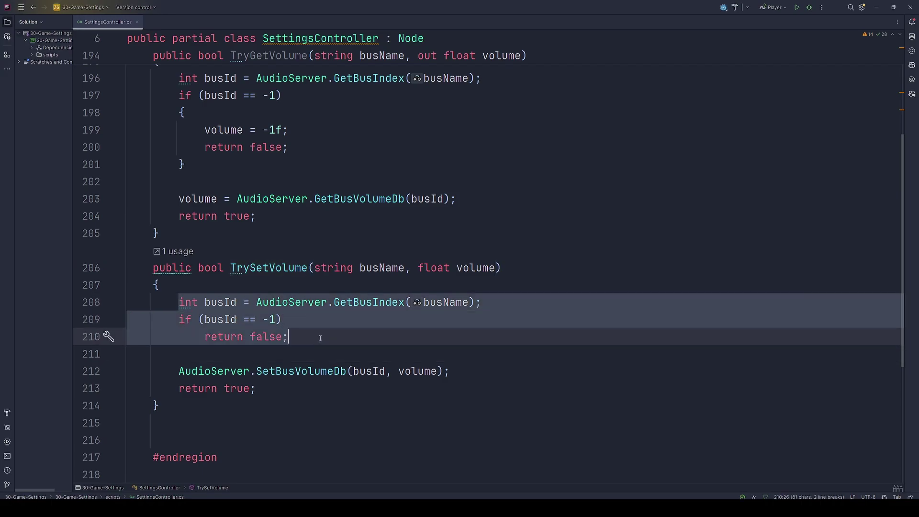
{"action": "left_click_drag", "start_coordinate": [464, 369], "coordinate": [254, 372]}
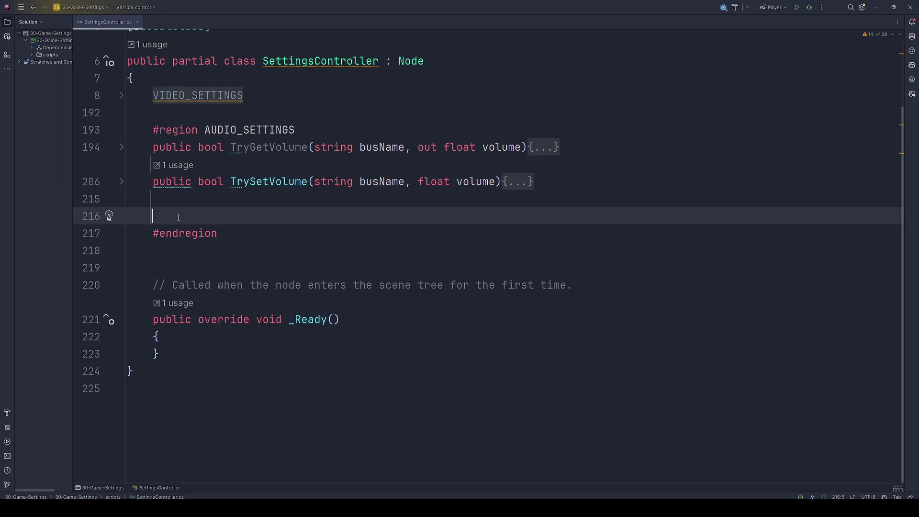
Step: Paste the mute methods and walk through TryGetMuted's bus lookup, fallback and IsBusMute call
{"action": "type", "text": "public bool TryGetMuted(string busName, out bool isMuted)     {         int busId = AudioServer.GetBusIndex(busName);         if (busId == -1)         {             isMuted = false;             return false;         }          isMuted = AudioServer.IsBusMute(busId);         return true;     }     public bool TrySetMuted(string busName, bool isMuted)     {         int busId = AudioServer.GetBusIndex(busName);         if (busId == -1)             return false;          AudioServer.SetBusMute(busId, isMuted);         return true;     }"}
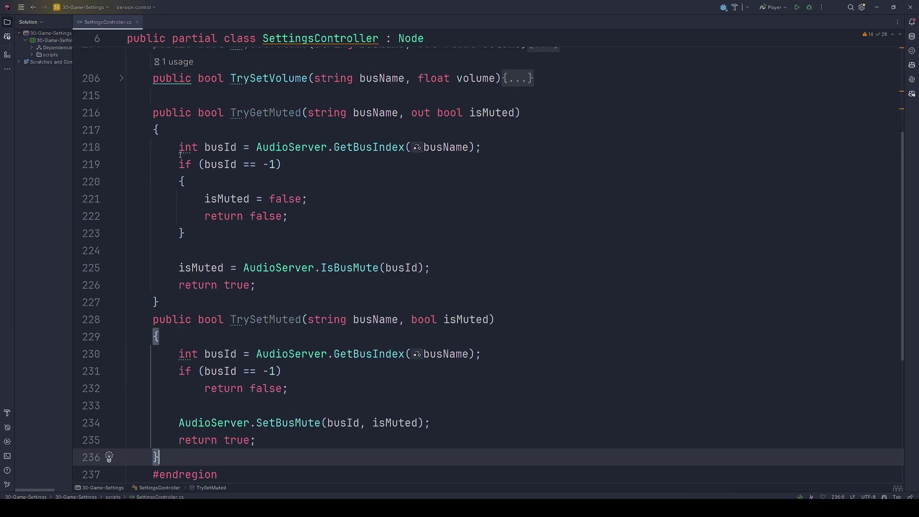
{"action": "scroll", "coordinate": [251, 111], "scroll_direction": "down", "scroll_amount": 1}
{"action": "double_click", "coordinate": [265, 95]}
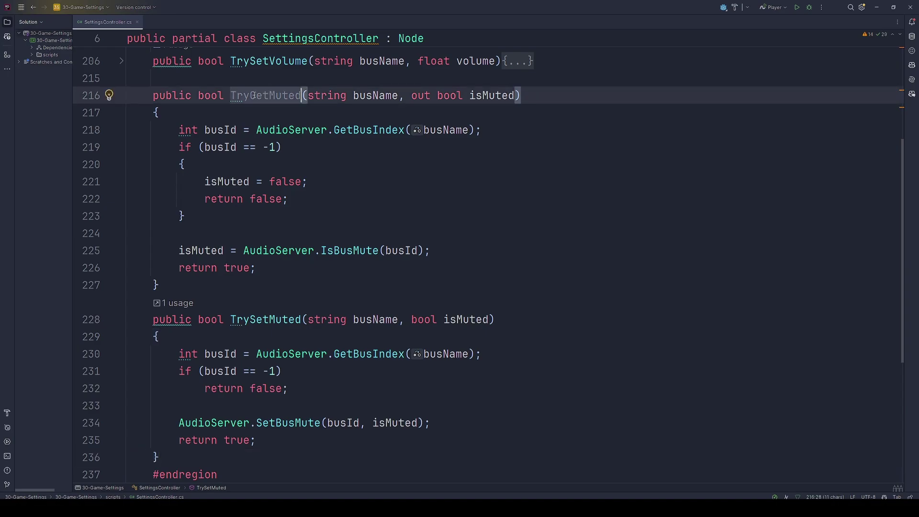
{"action": "double_click", "coordinate": [257, 319]}
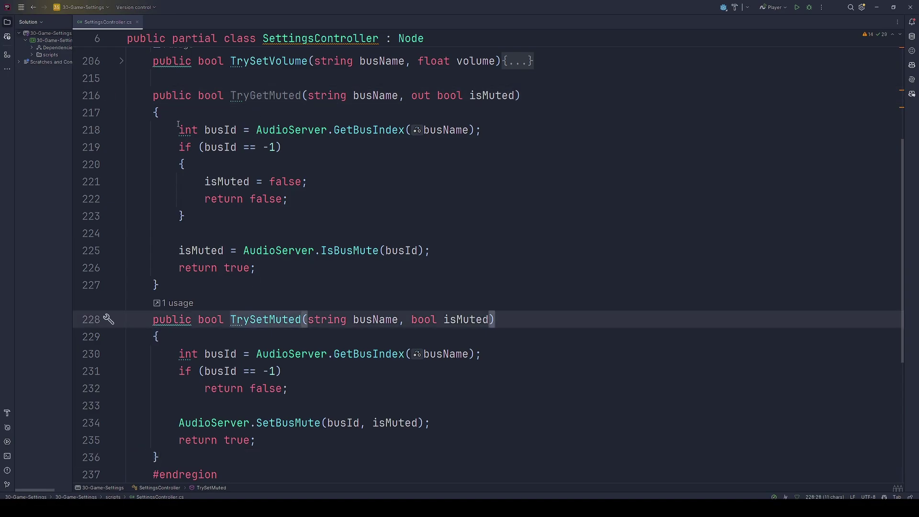
{"action": "left_click_drag", "start_coordinate": [179, 128], "coordinate": [205, 210]}
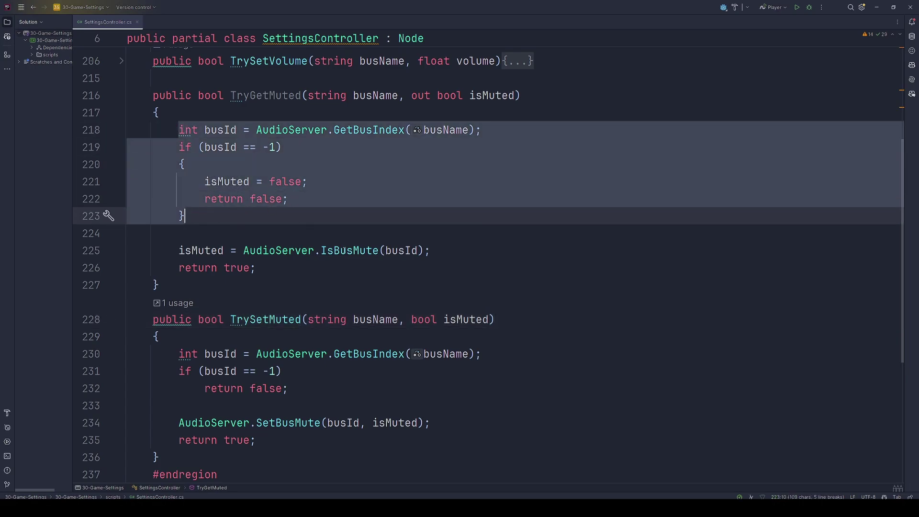
{"action": "left_click", "coordinate": [282, 249]}
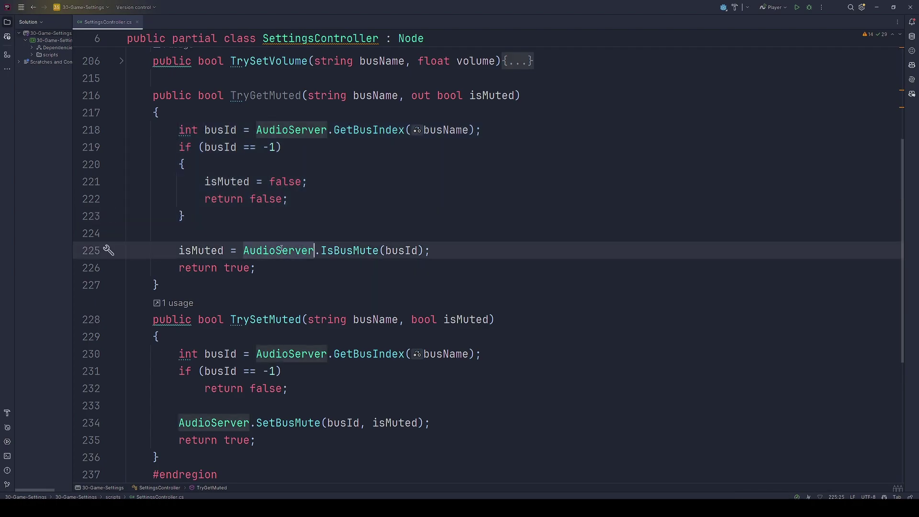
{"action": "double_click", "coordinate": [331, 249]}
{"action": "double_click", "coordinate": [387, 250]}
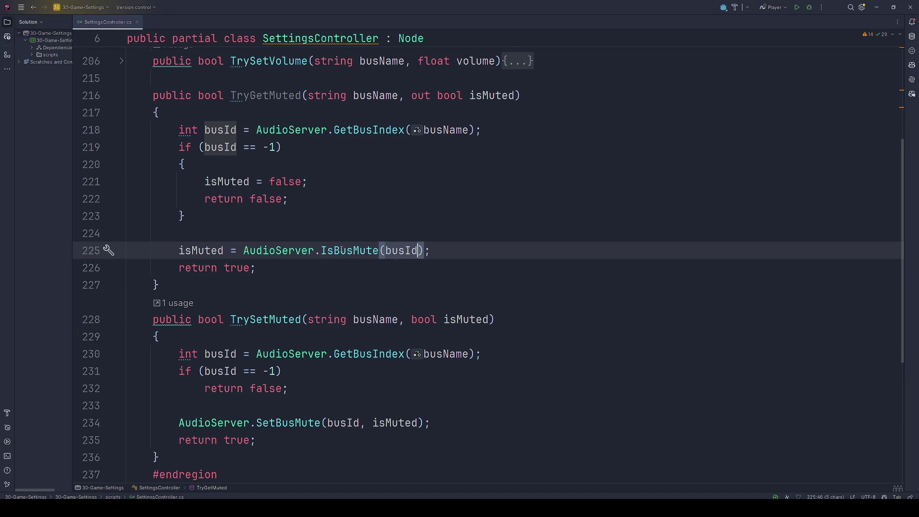
{"action": "double_click", "coordinate": [336, 251]}
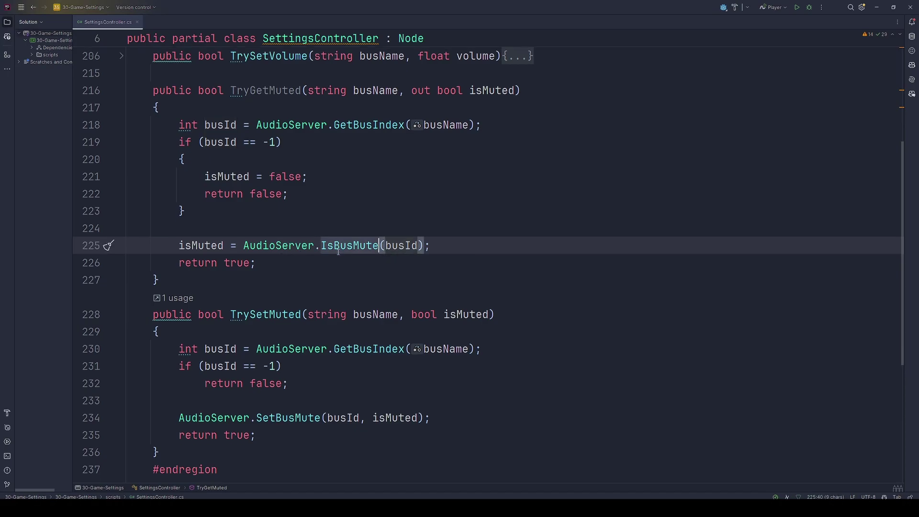
Step: Walk through TrySetMuted's SetBusMute call with its busId and isMuted arguments
{"action": "scroll", "coordinate": [337, 258], "scroll_direction": "down", "scroll_amount": 1}
{"action": "double_click", "coordinate": [277, 269]}
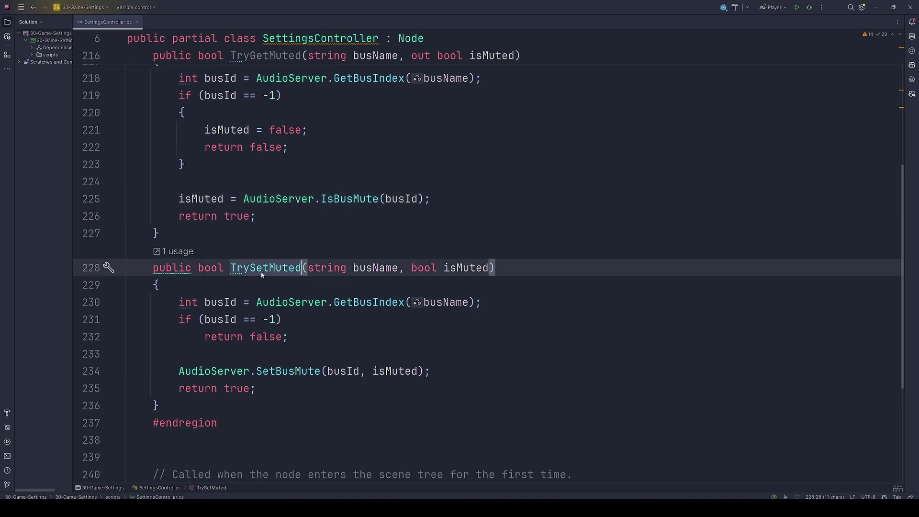
{"action": "left_click", "coordinate": [205, 372]}
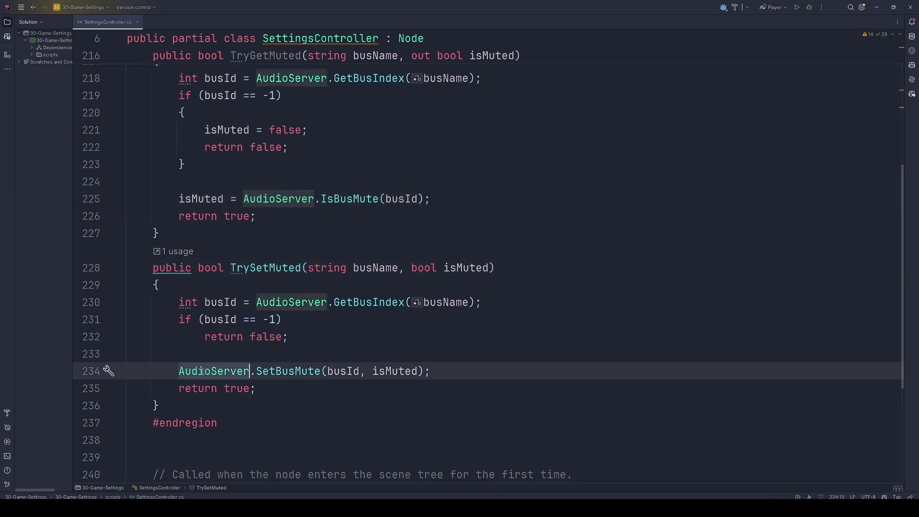
{"action": "double_click", "coordinate": [284, 371]}
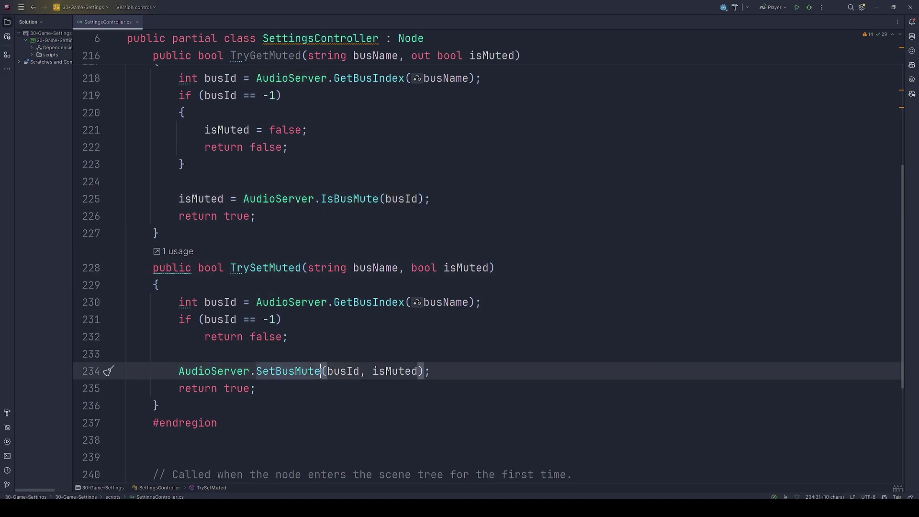
{"action": "double_click", "coordinate": [348, 372]}
{"action": "double_click", "coordinate": [405, 372]}
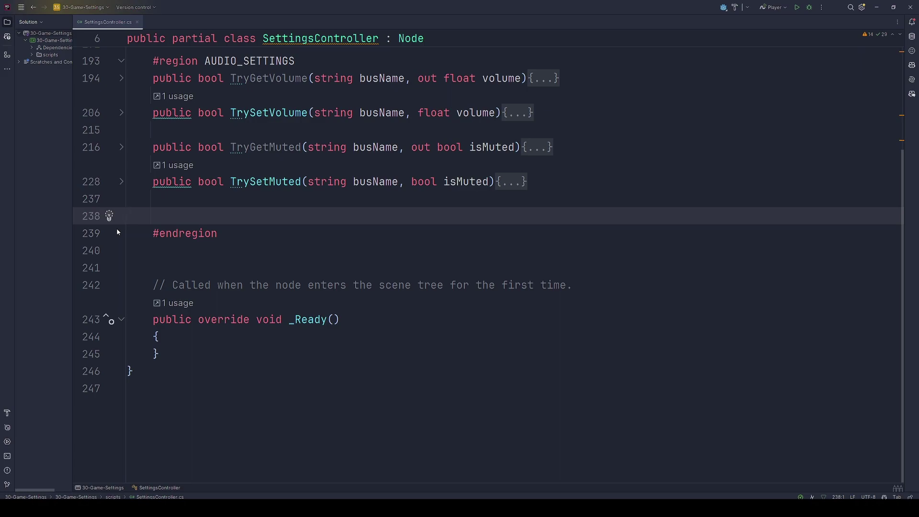
Step: Add the output device getter and setter using GetOutputDeviceList and SetOutputDevice, then fold them
{"action": "type", "text": "public string[] GetOutputDevices()     {         return AudioServer.GetOutputDeviceList();     }     public void SetOutputDevice(string deviceName)     {         AudioServer.SetOutputDevice(deviceName);     }"}
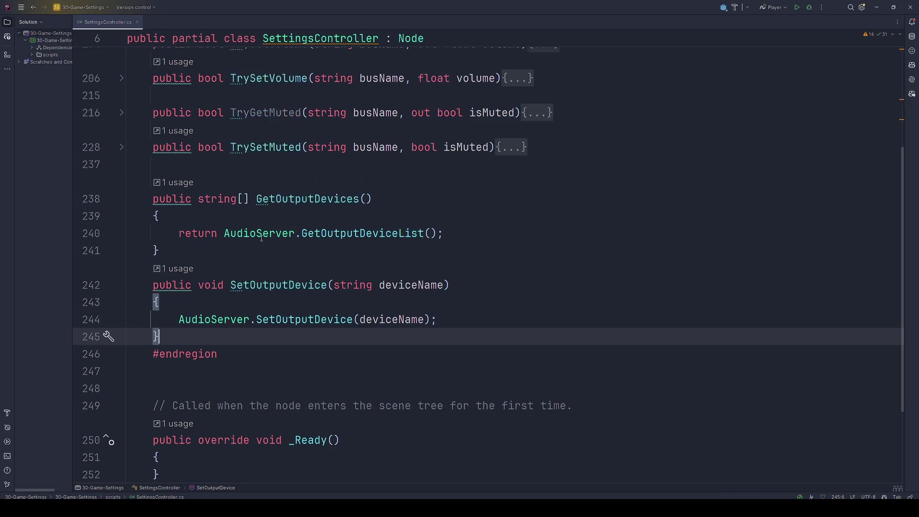
{"action": "double_click", "coordinate": [286, 235]}
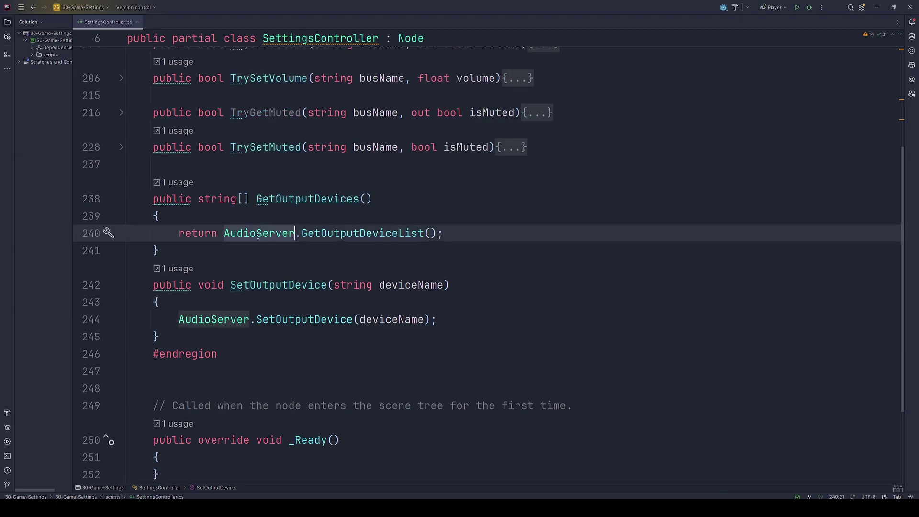
{"action": "double_click", "coordinate": [323, 233]}
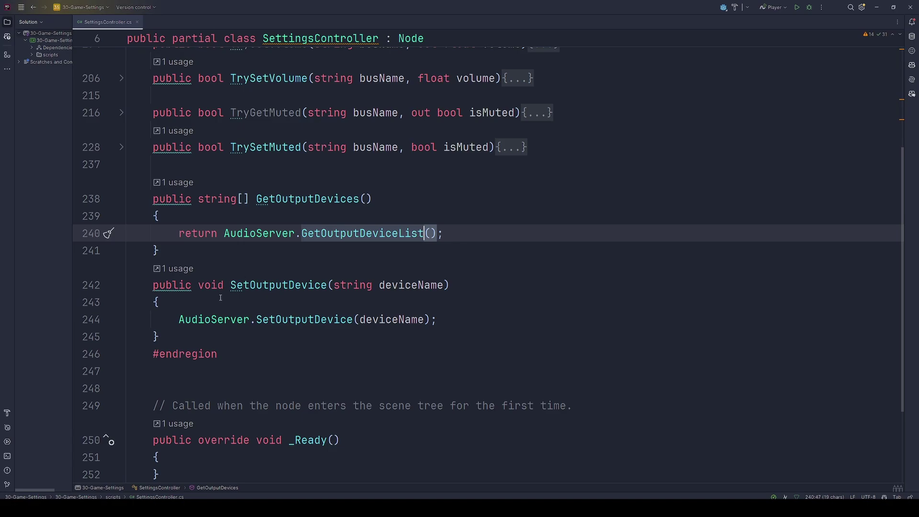
{"action": "double_click", "coordinate": [201, 320]}
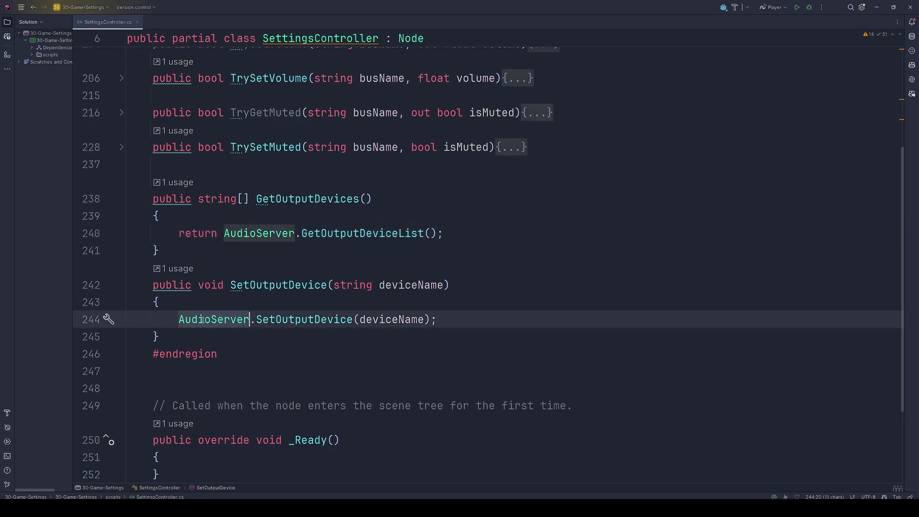
{"action": "double_click", "coordinate": [306, 319]}
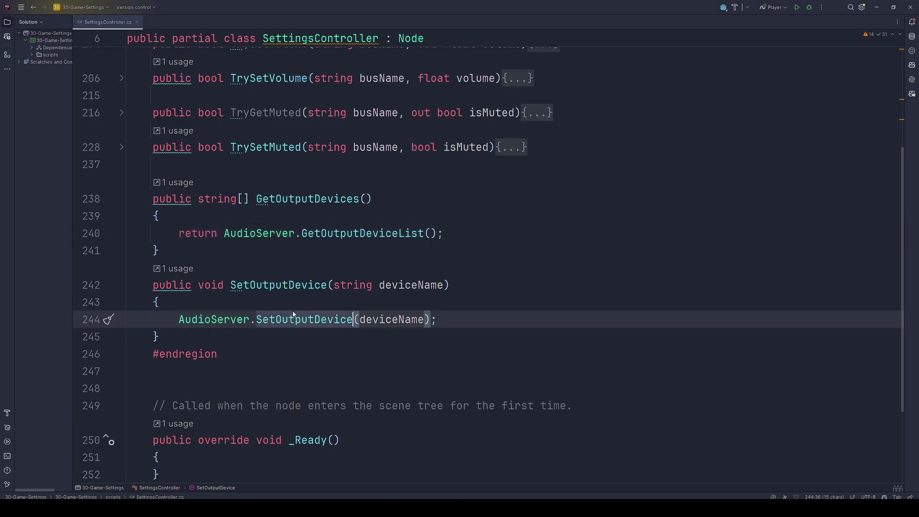
{"action": "double_click", "coordinate": [332, 233]}
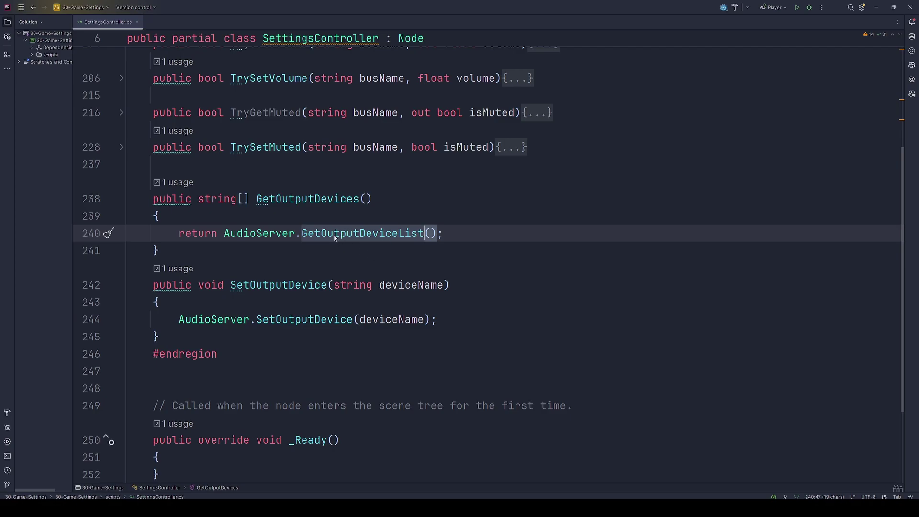
{"action": "double_click", "coordinate": [292, 318]}
{"action": "key", "text": "ctrl+shift+minus"}
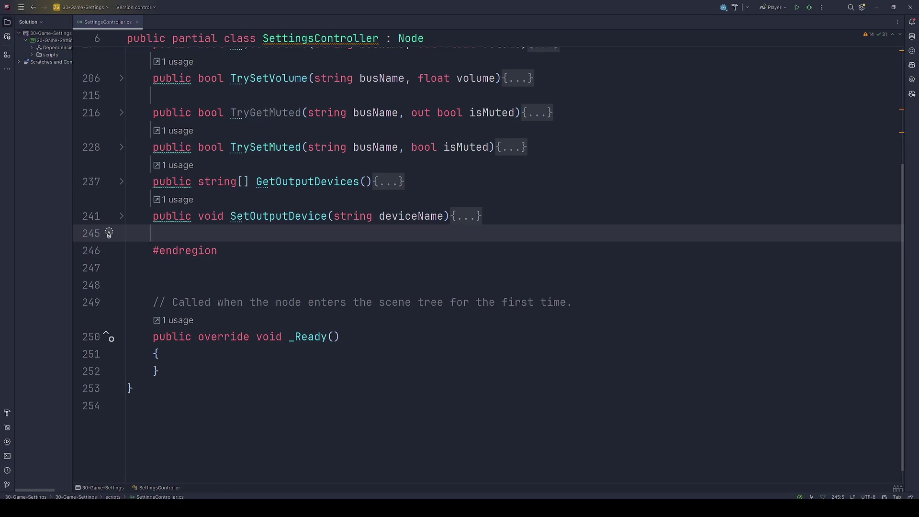
Step: Add the input device getter and setter, then fold all method bodies and the AUDIO_SETTINGS region
{"action": "type", "text": "public string[] GetInputDevices() {     return AudioServer.GetInputDeviceList(); } public void SetInputDevice(string deviceName) {     AudioServer.SetInputDevice(deviceName); }"}
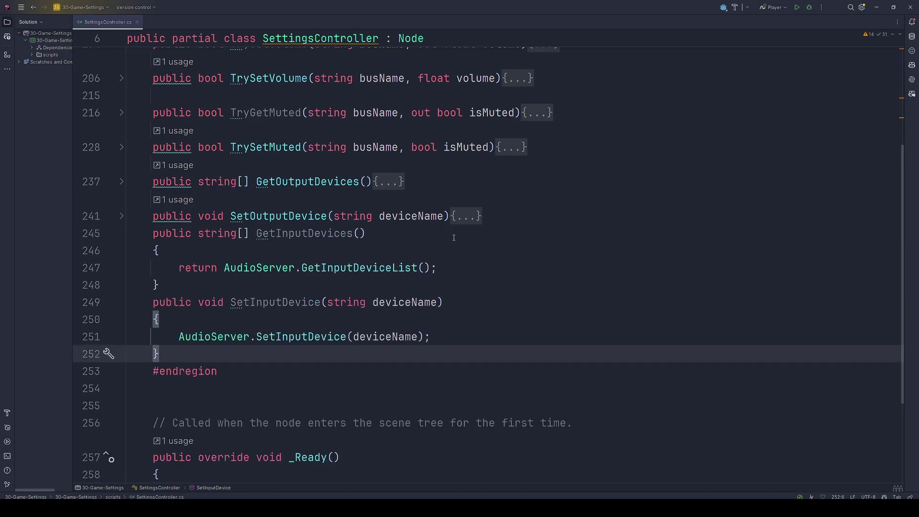
{"action": "left_click", "coordinate": [340, 269]}
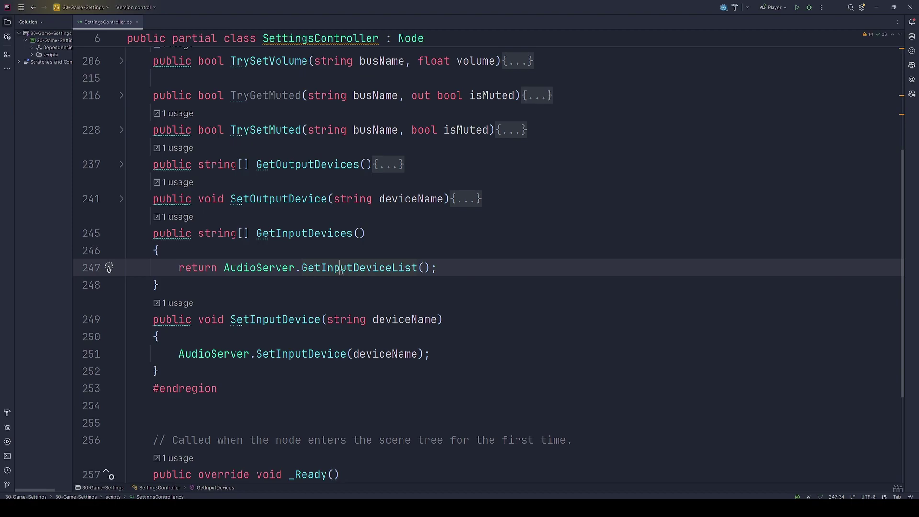
{"action": "double_click", "coordinate": [298, 354]}
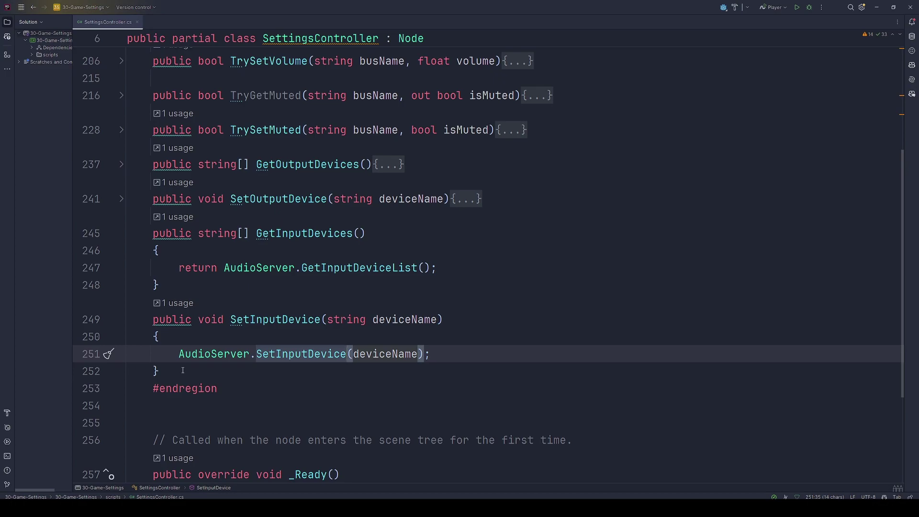
{"action": "key", "text": "ctrl+shift+minus"}
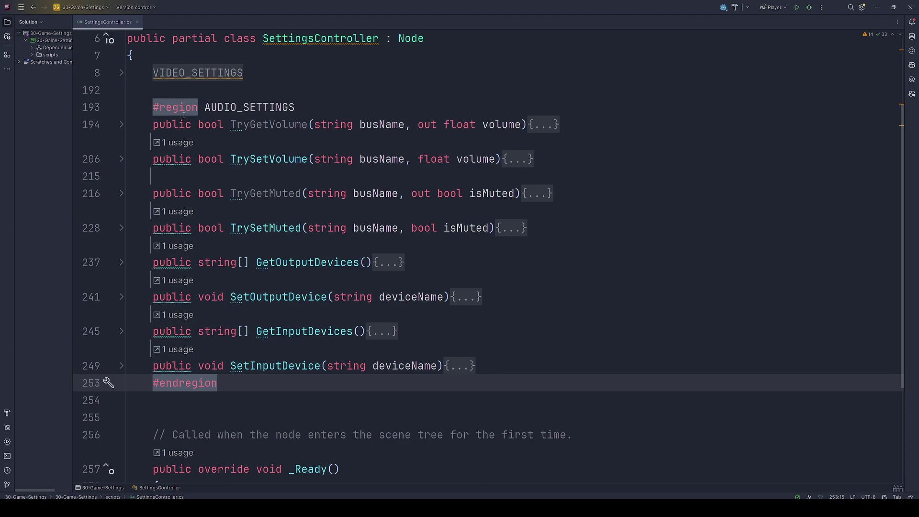
{"action": "left_click", "coordinate": [122, 107]}
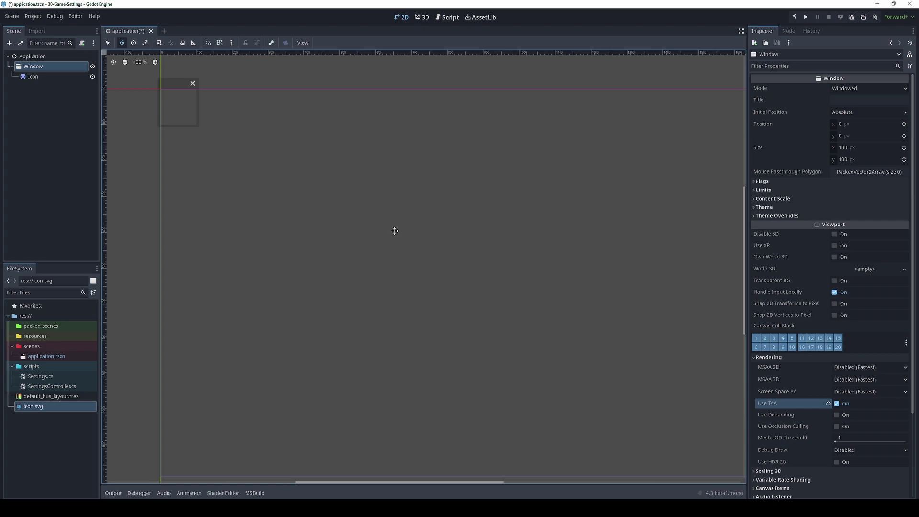
Step: In Project Settings, check the Locale Fallback value 'en' and browse the locale picker without changing it
{"action": "left_click", "coordinate": [33, 15]}
{"action": "left_click", "coordinate": [42, 30]}
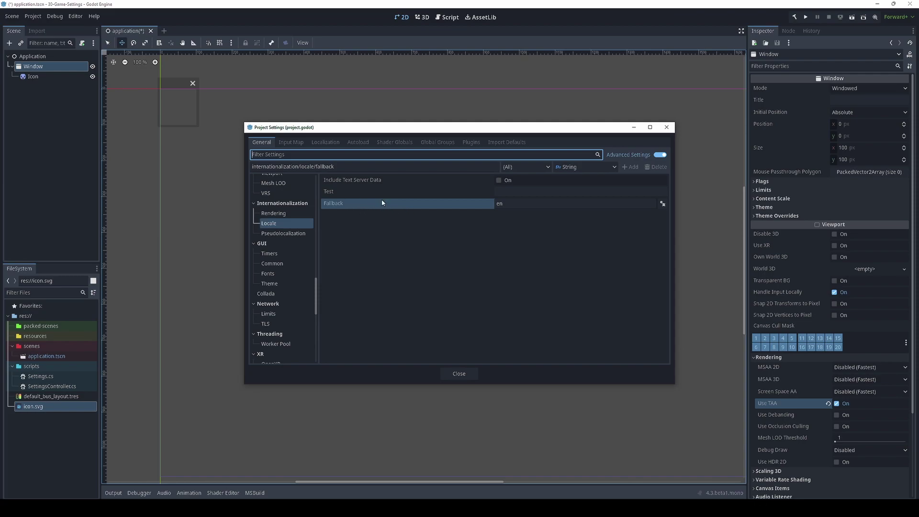
{"action": "left_click", "coordinate": [508, 203]}
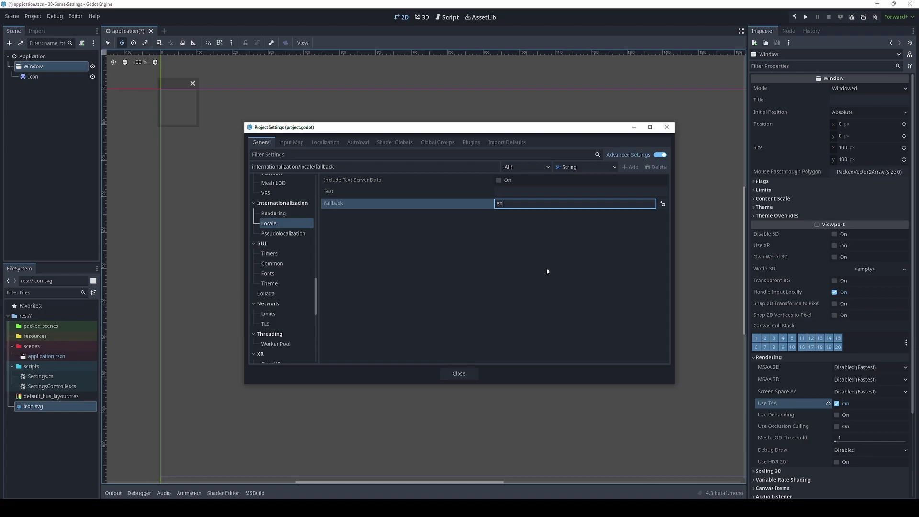
{"action": "left_click", "coordinate": [661, 204]}
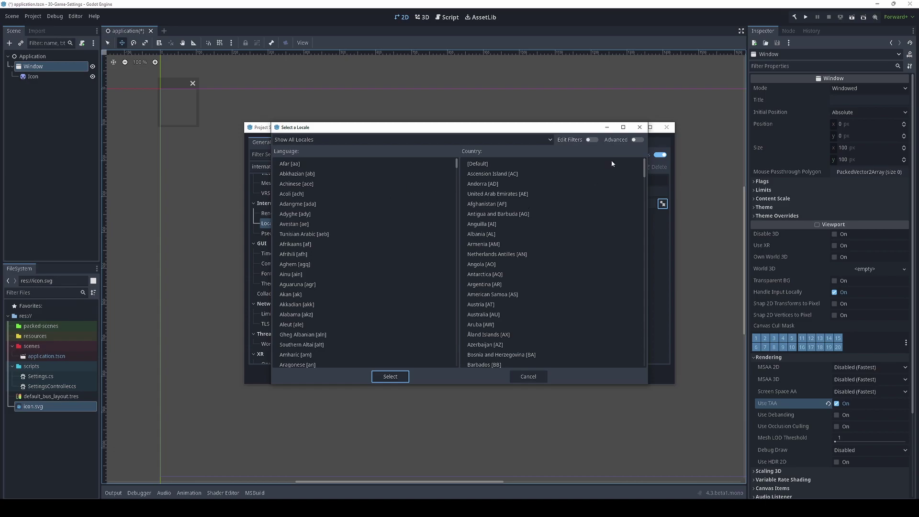
{"action": "left_click", "coordinate": [645, 128]}
{"action": "left_click", "coordinate": [524, 203]}
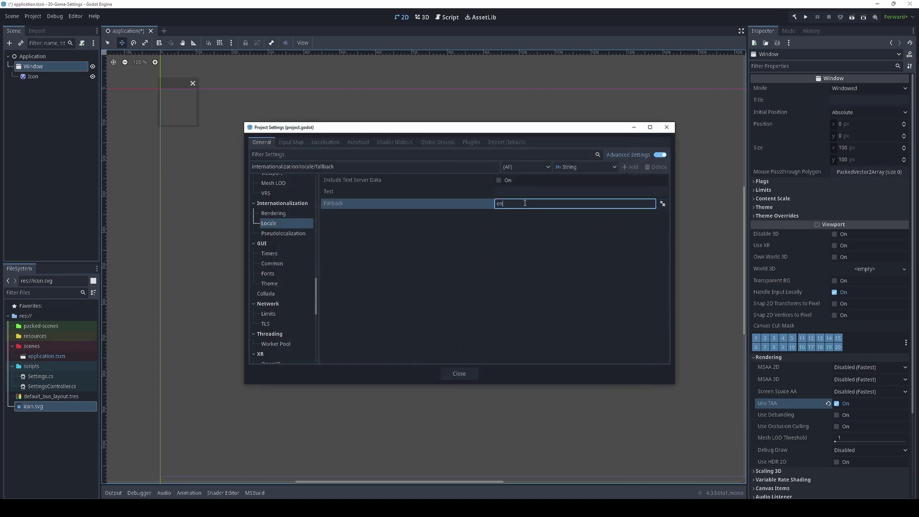
{"action": "double_click", "coordinate": [498, 203]}
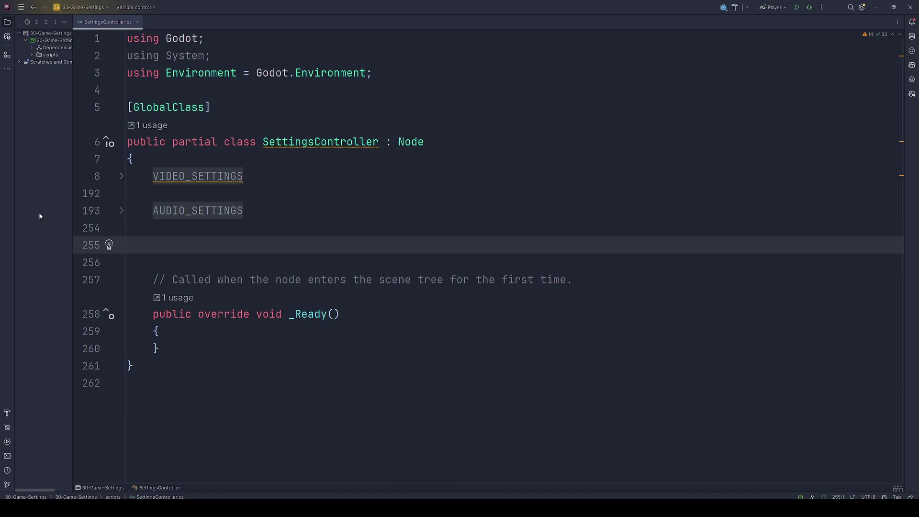
Step: Paste the LANGUAGE_SETTINGS region and add a // locale-code comment after GetLocale() from the suggested completion
{"action": "type", "text": "#region LANGUAGE_SETTINGS \tpublic string GetCurrentLocale() \t{ \t\treturn TranslationServer.GetLocale(); \t} \tpublic void SetCurrentLocale(string locale) \t{ \t\tTranslationServer.SetLocale(locale); \t} \t#endregion"}
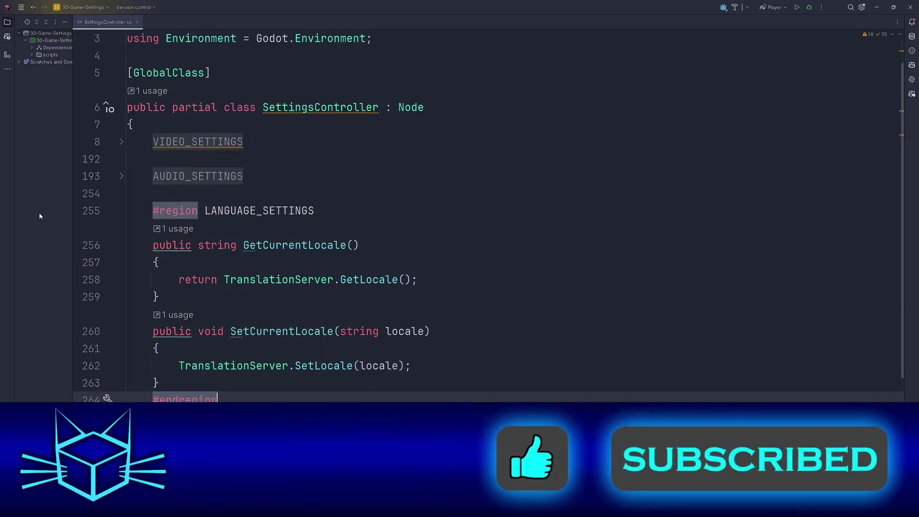
{"action": "left_click", "coordinate": [455, 278]}
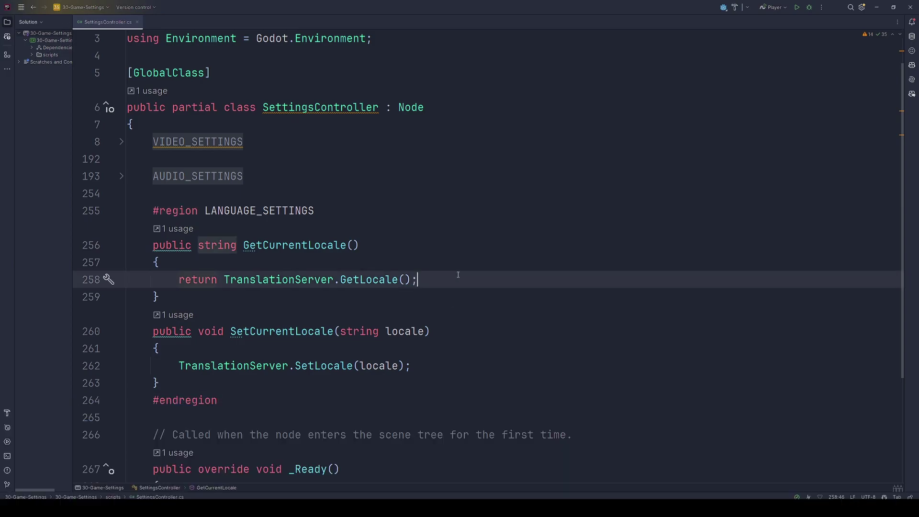
{"action": "type", "text": " //\"de"}
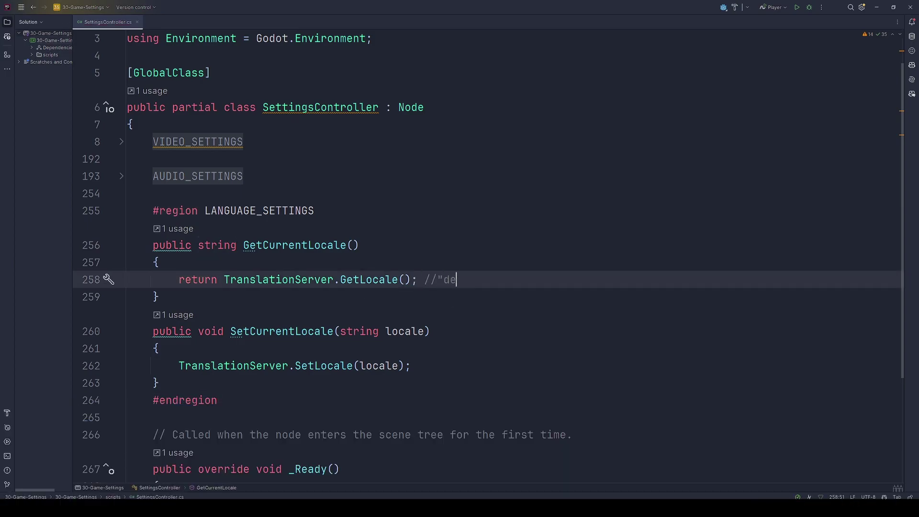
{"action": "type", "text": "_DE\""}
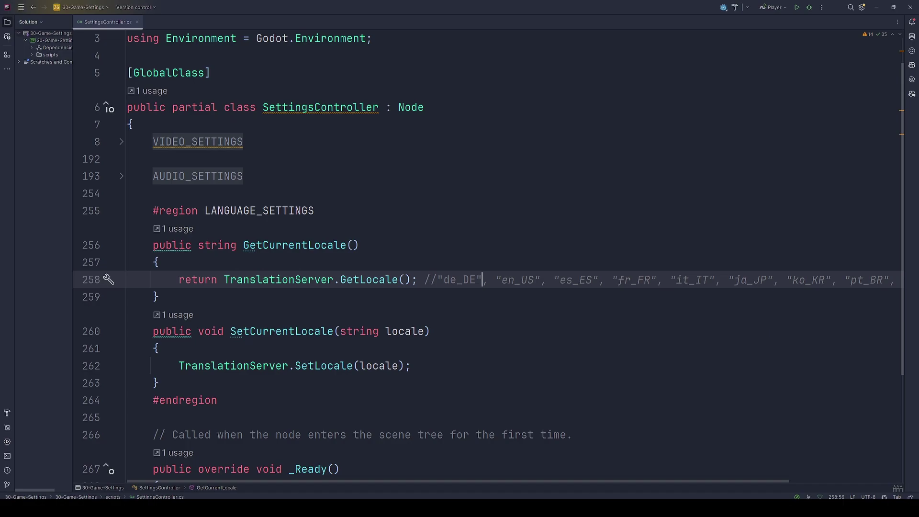
{"action": "key", "text": "Tab"}
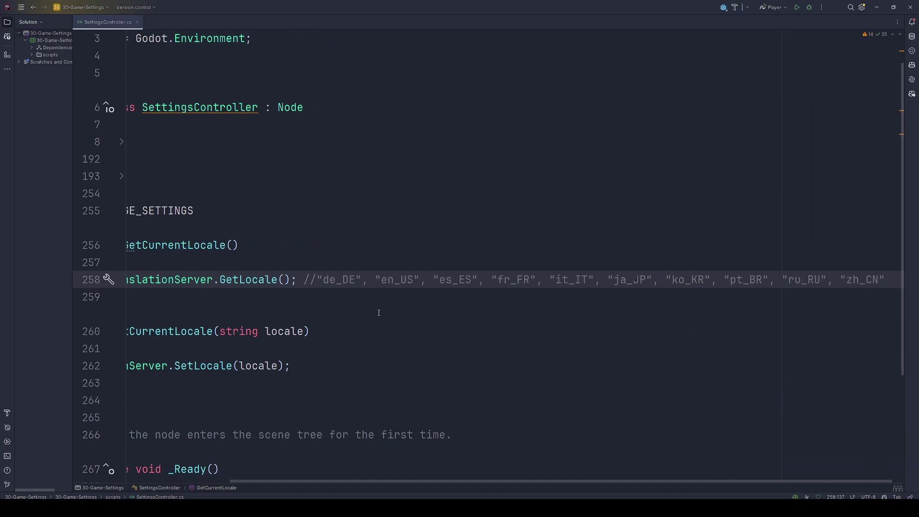
Step: Review the suggested codes en_US, es_ES, fr_FR, it_IT and prepend "de", "en", to the comment
{"action": "double_click", "coordinate": [392, 280]}
{"action": "double_click", "coordinate": [450, 280]}
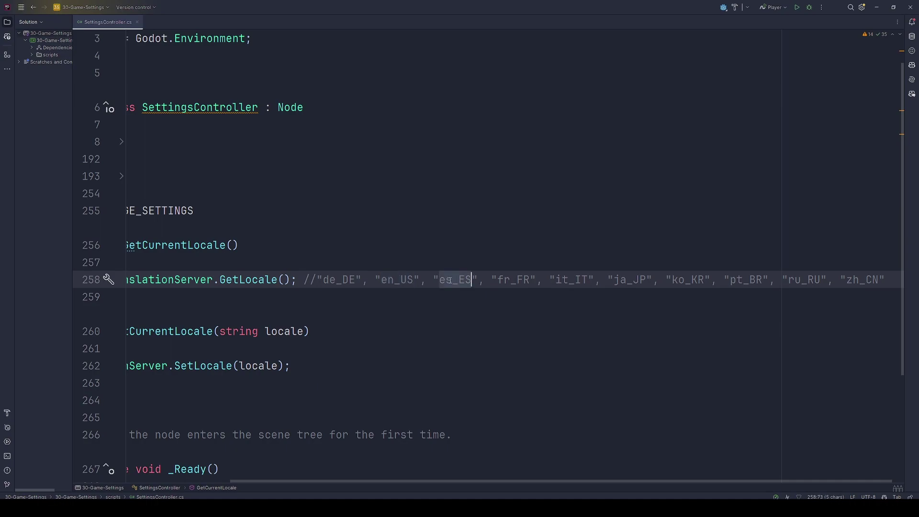
{"action": "double_click", "coordinate": [509, 280]}
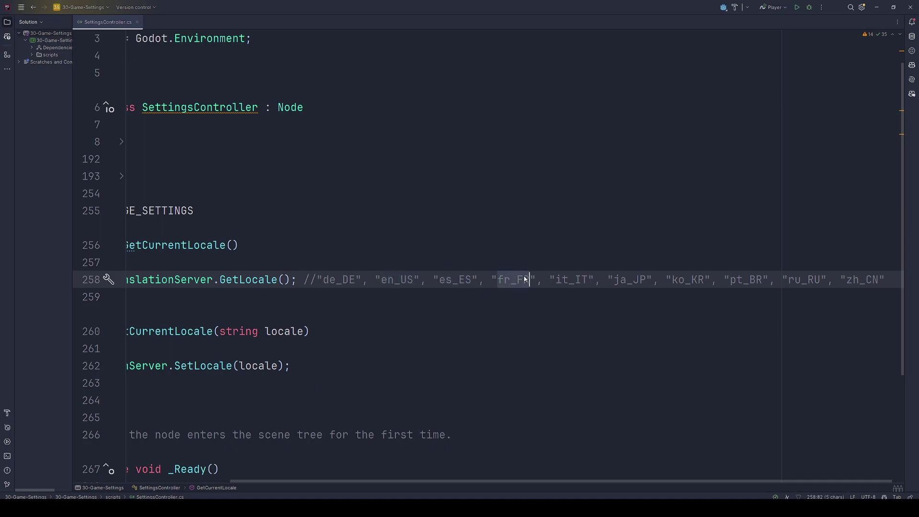
{"action": "double_click", "coordinate": [569, 279]}
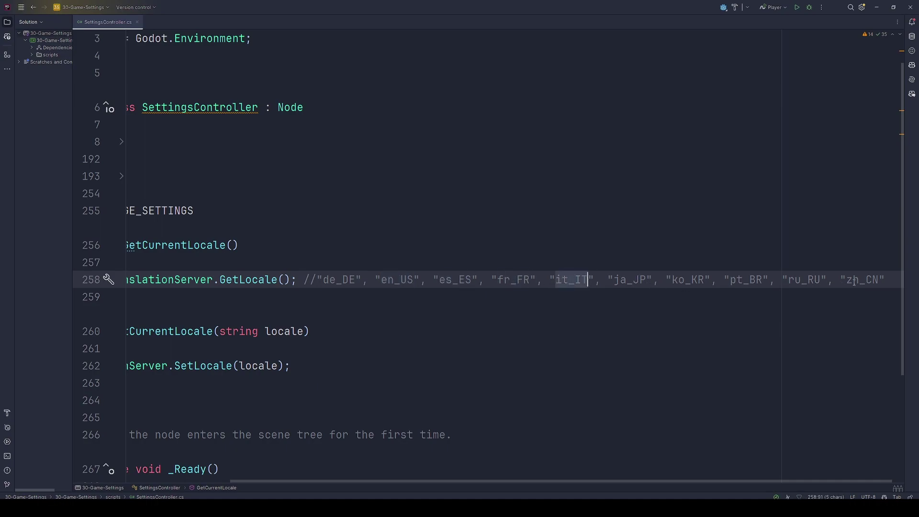
{"action": "left_click", "coordinate": [315, 280]}
{"action": "type", "text": "\"de\", "}
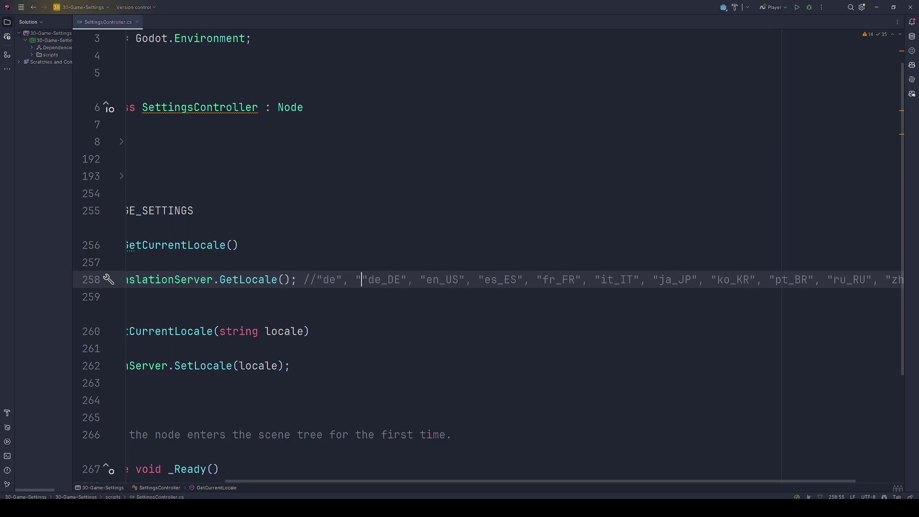
{"action": "type", "text": "\"en\","}
Step: Review the comment's slashes and the SetLocale statement in the new region
{"action": "key", "text": "Home"}
{"action": "key", "text": "Home"}
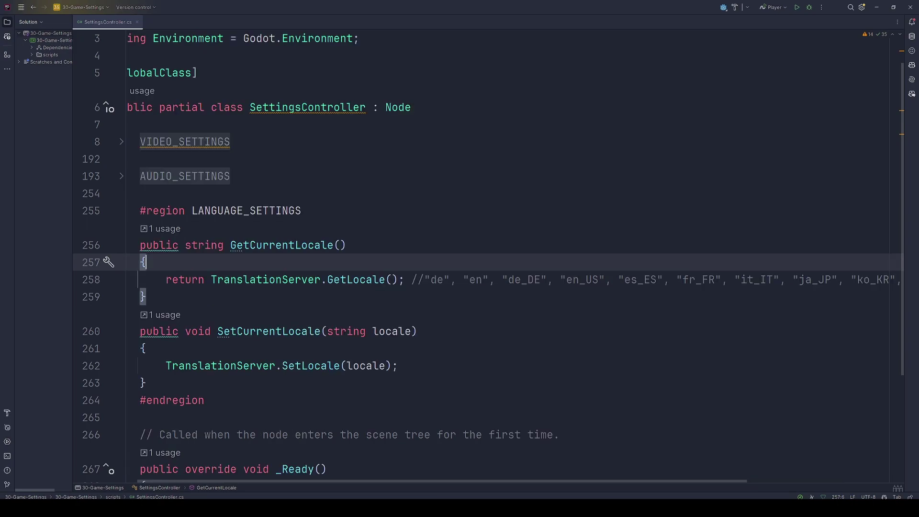
{"action": "key", "text": "Down"}
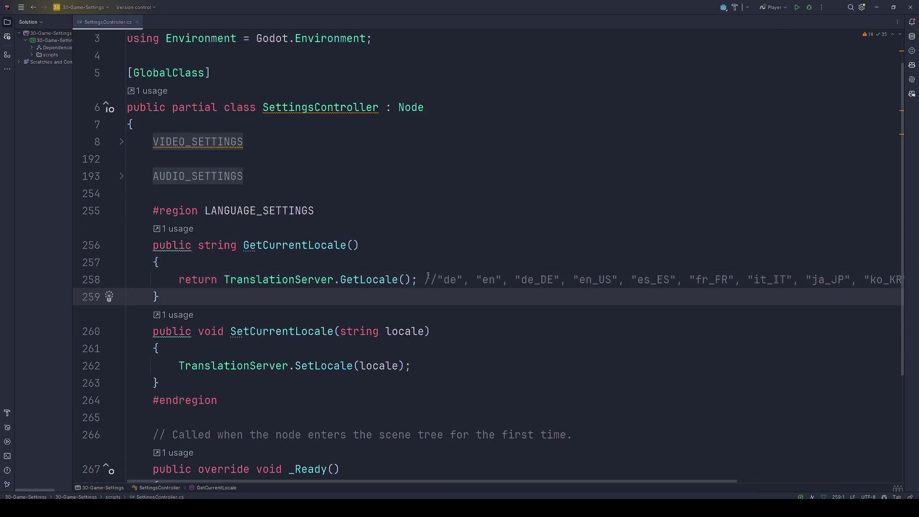
{"action": "left_click_drag", "start_coordinate": [428, 275], "coordinate": [435, 277]}
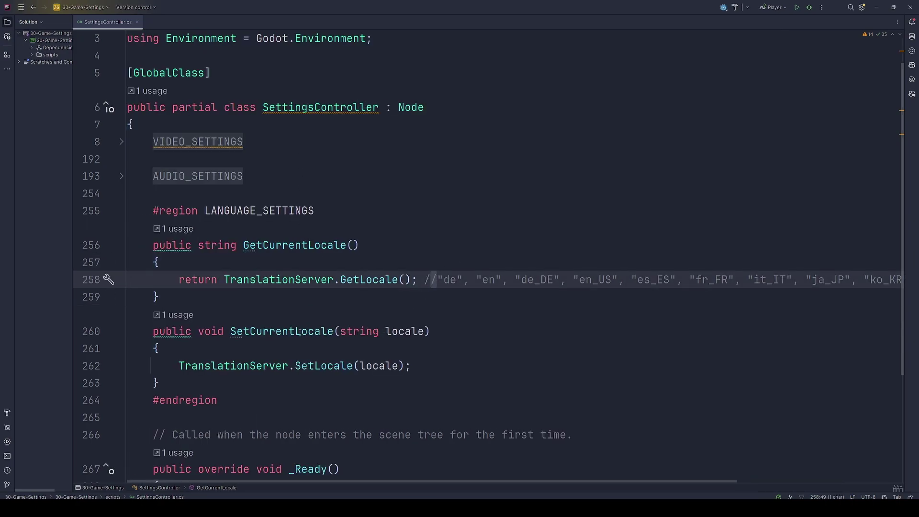
{"action": "double_click", "coordinate": [318, 364]}
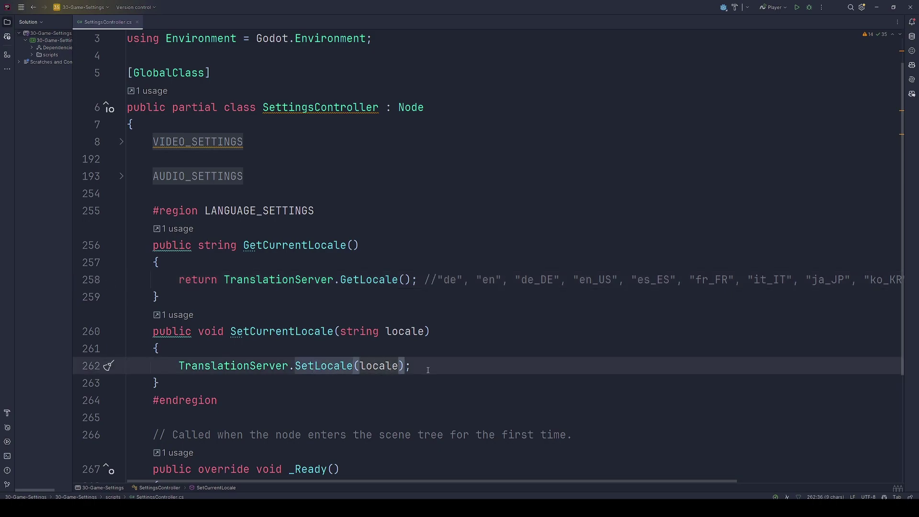
{"action": "key", "text": "ctrl+w"}
{"action": "key", "text": "ctrl+w"}
{"action": "key", "text": "ctrl+w"}
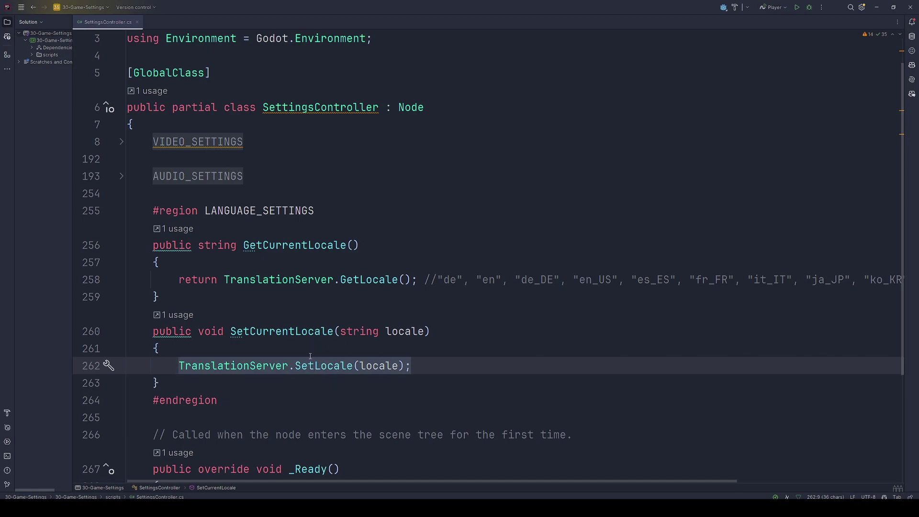
{"action": "left_click", "coordinate": [436, 369]}
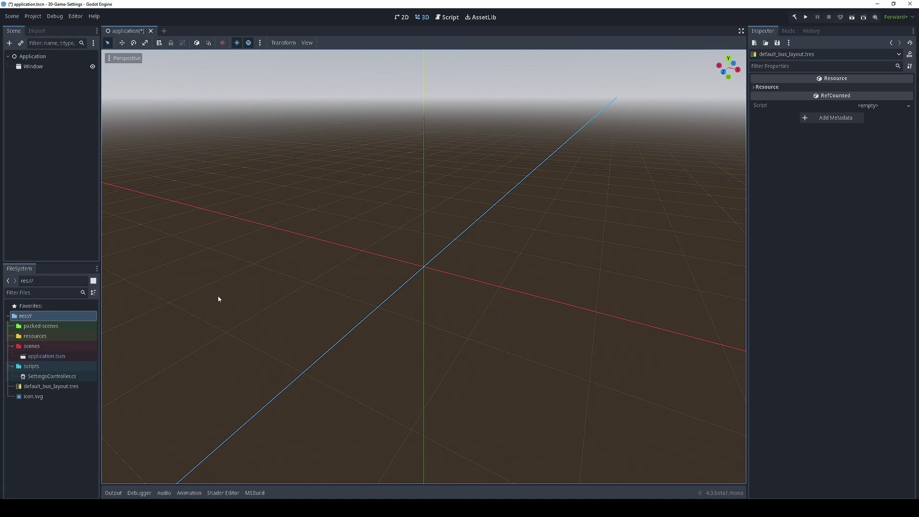
Step: Enable Show Built-in Actions on the Input Map to list ui_accept, ui_select, ui_cancel and others
{"action": "left_click", "coordinate": [33, 16]}
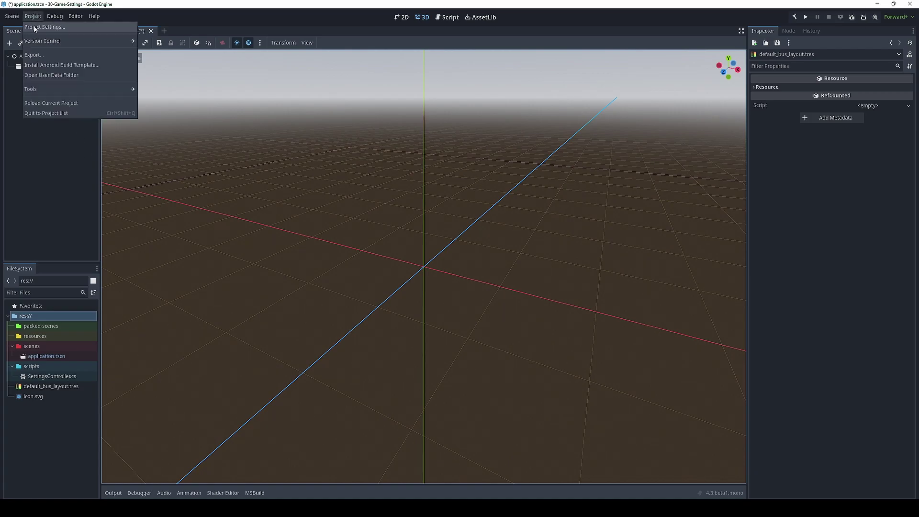
{"action": "left_click", "coordinate": [34, 28]}
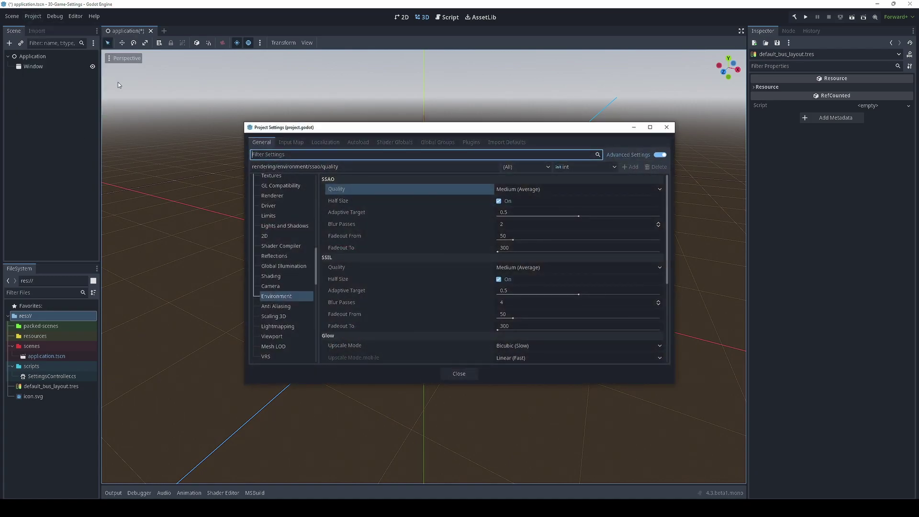
{"action": "left_click", "coordinate": [292, 143]}
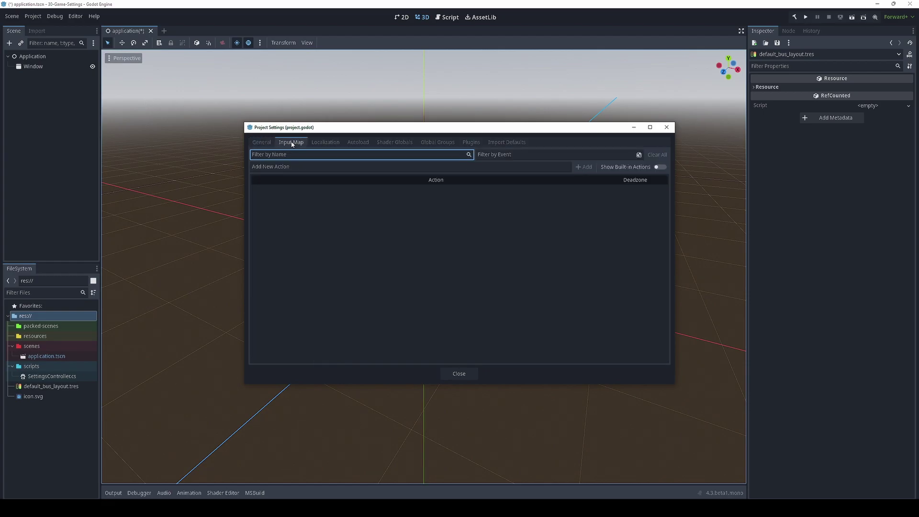
{"action": "left_click", "coordinate": [660, 167]}
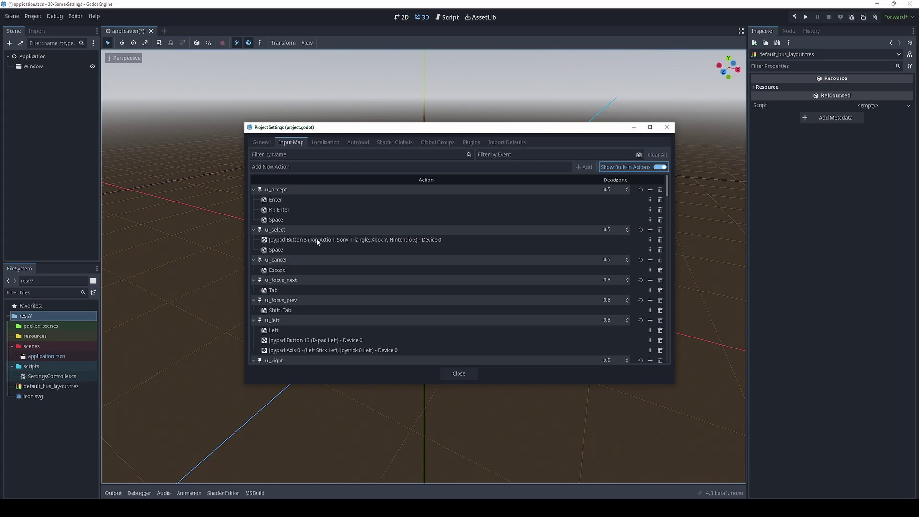
{"action": "scroll", "coordinate": [316, 245], "scroll_direction": "down", "scroll_amount": 2}
{"action": "scroll", "coordinate": [307, 243], "scroll_direction": "down", "scroll_amount": 3}
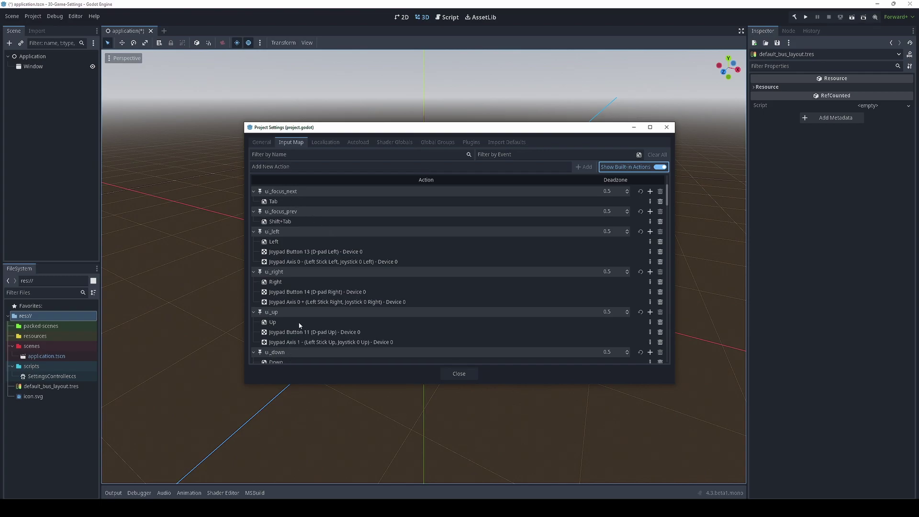
{"action": "scroll", "coordinate": [298, 233], "scroll_direction": "up", "scroll_amount": 4}
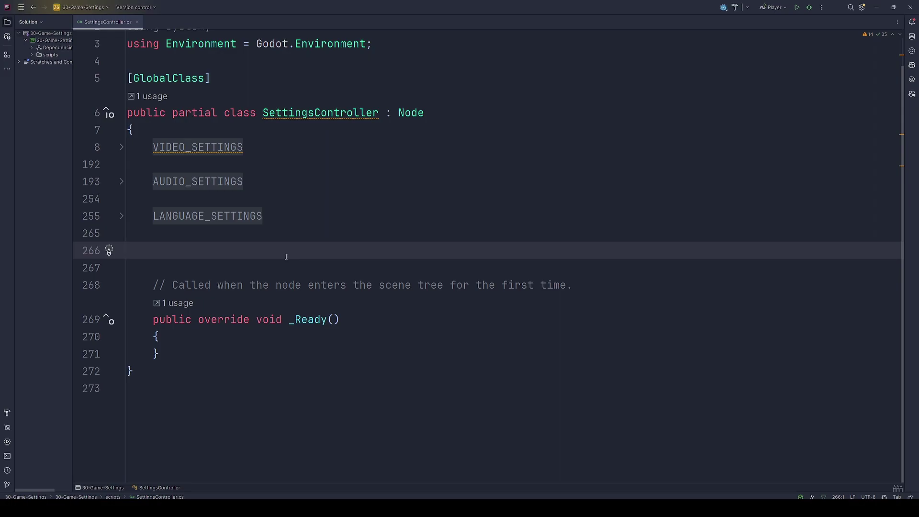
Step: Paste the INPUT_SETTINGS code and highlight the SetInputAction signature lines
{"action": "key", "text": "ctrl+v"}
{"action": "scroll", "coordinate": [296, 288], "scroll_direction": "up", "scroll_amount": 4}
{"action": "scroll", "coordinate": [296, 287], "scroll_direction": "up", "scroll_amount": 6}
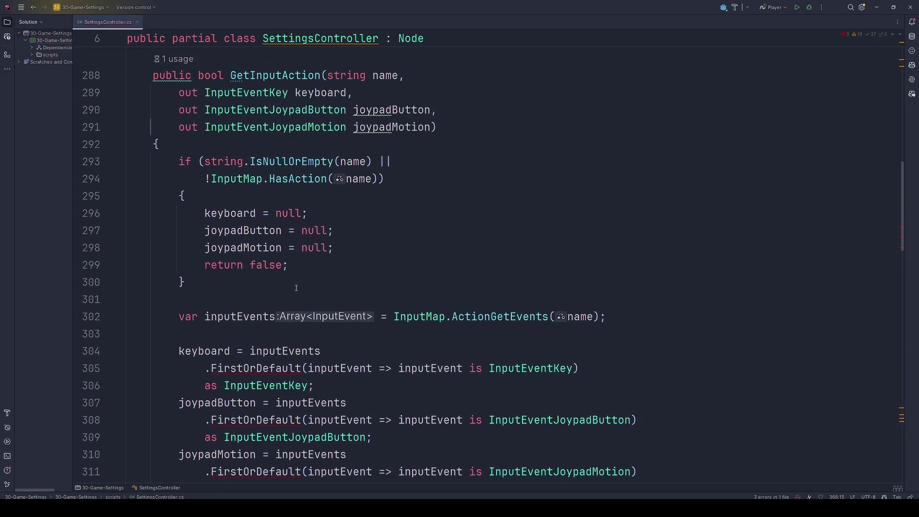
{"action": "scroll", "coordinate": [296, 288], "scroll_direction": "up", "scroll_amount": 3}
{"action": "scroll", "coordinate": [278, 297], "scroll_direction": "up", "scroll_amount": 4}
{"action": "scroll", "coordinate": [267, 303], "scroll_direction": "up", "scroll_amount": 2}
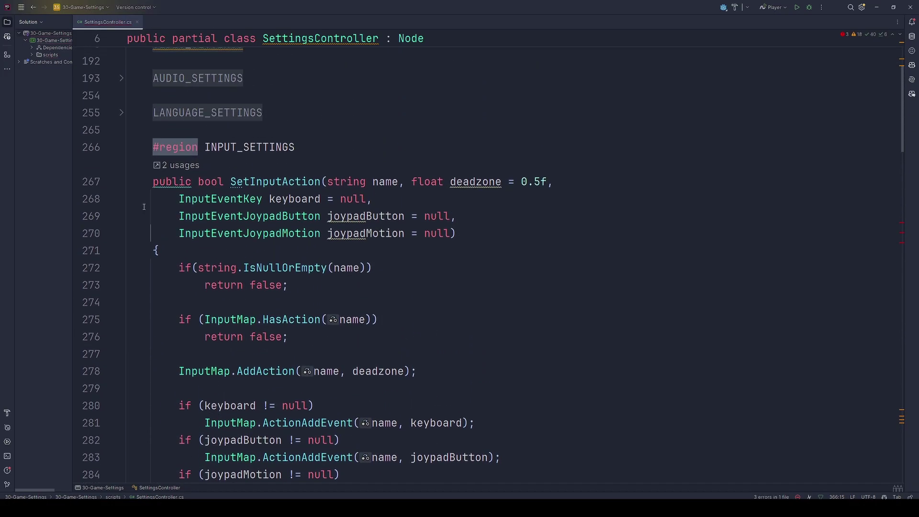
{"action": "left_click", "coordinate": [152, 233]}
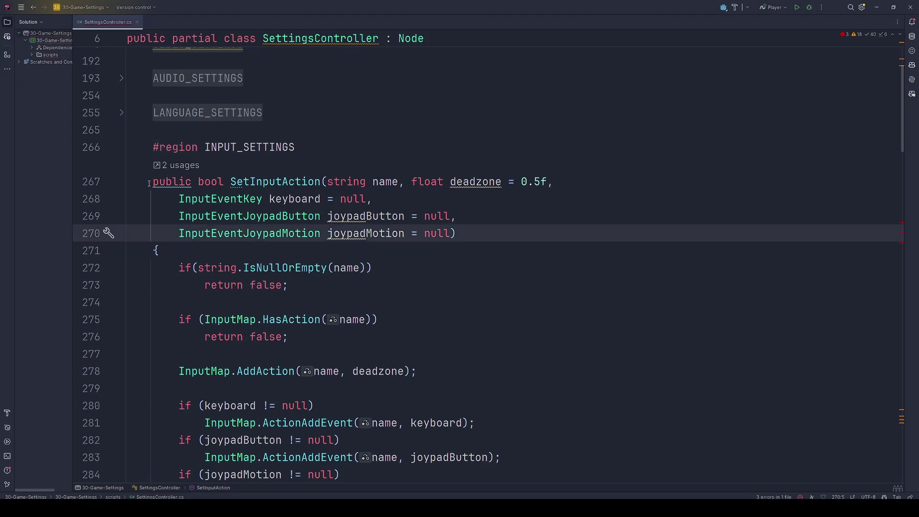
{"action": "left_click_drag", "start_coordinate": [153, 181], "coordinate": [177, 249]}
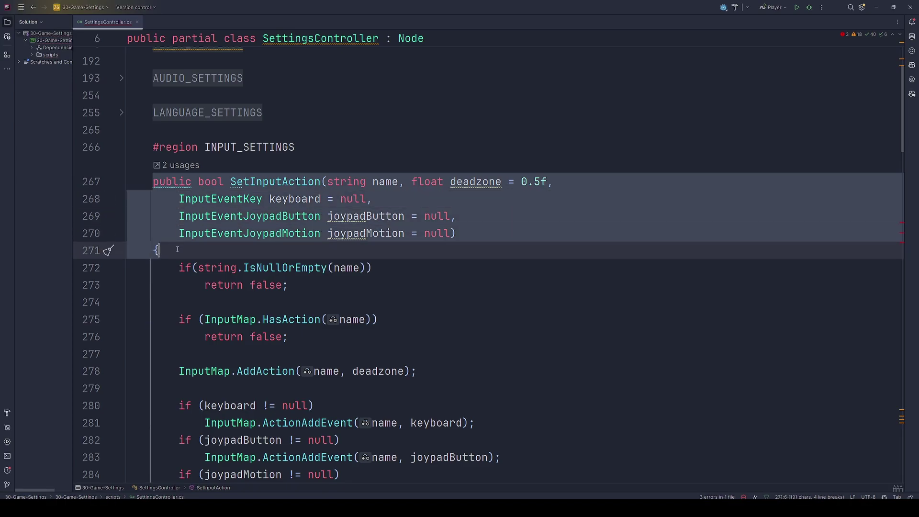
{"action": "left_click", "coordinate": [182, 251]}
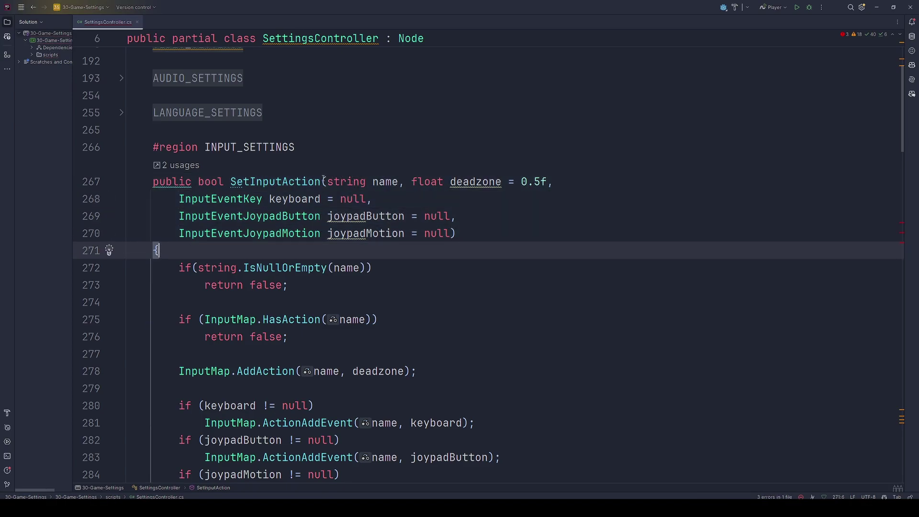
Step: Walk through the deadzone 0.5f, keyboard, joypad button, joypad motion and name parameters, the empty-name guard and bool return
{"action": "left_click_drag", "start_coordinate": [324, 181], "coordinate": [553, 182]}
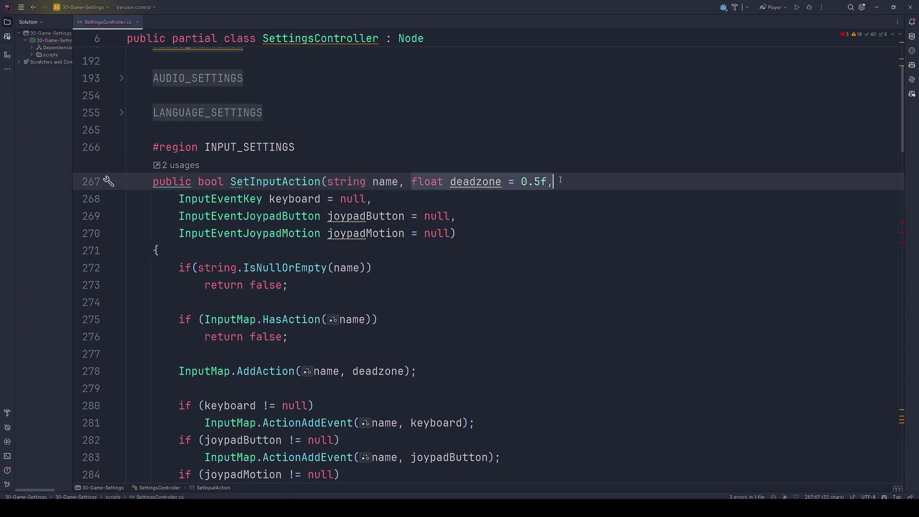
{"action": "left_click_drag", "start_coordinate": [178, 199], "coordinate": [368, 199]}
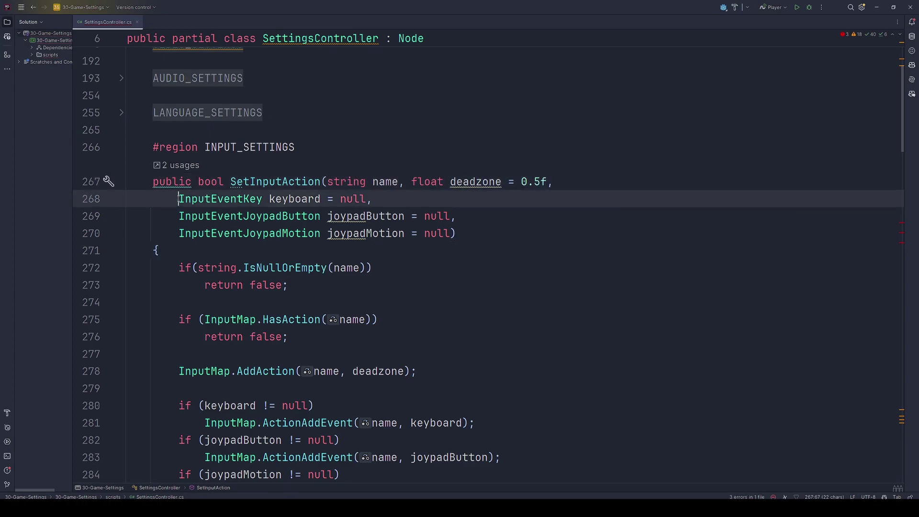
{"action": "left_click_drag", "start_coordinate": [180, 216], "coordinate": [450, 216]}
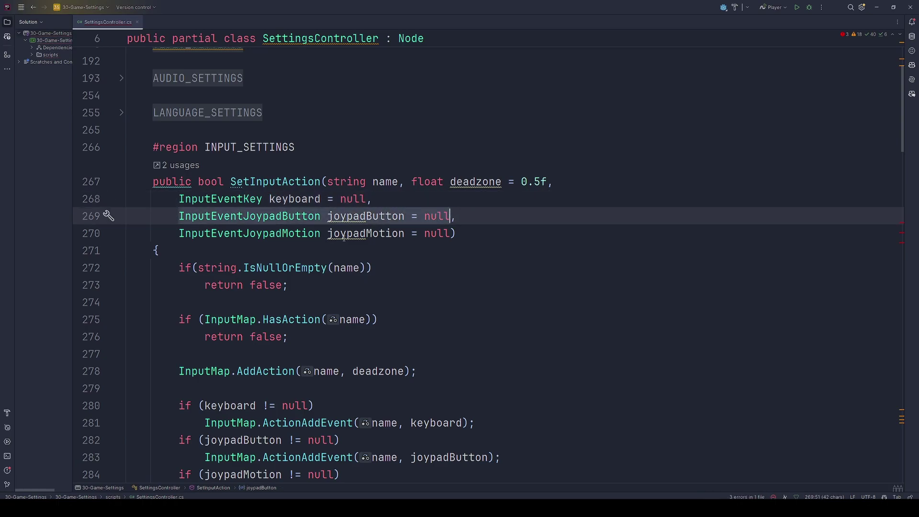
{"action": "left_click_drag", "start_coordinate": [178, 234], "coordinate": [451, 233]}
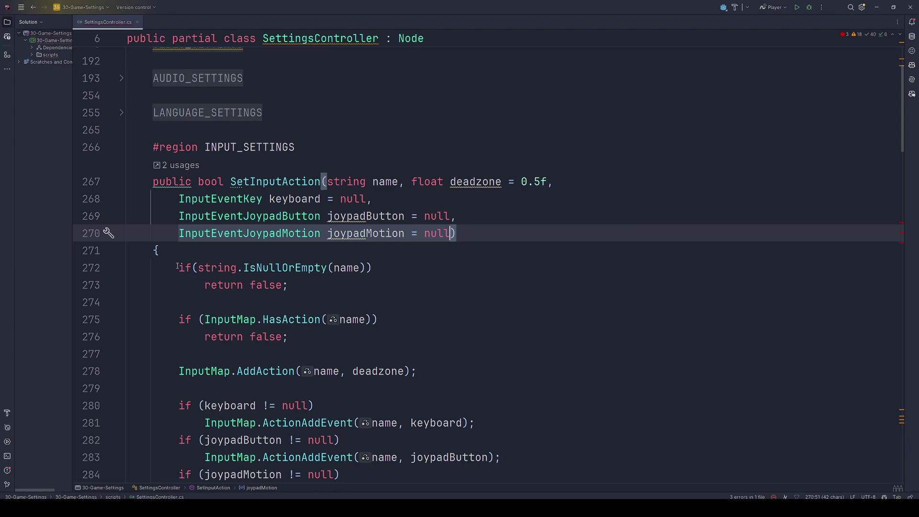
{"action": "left_click_drag", "start_coordinate": [178, 268], "coordinate": [300, 284]}
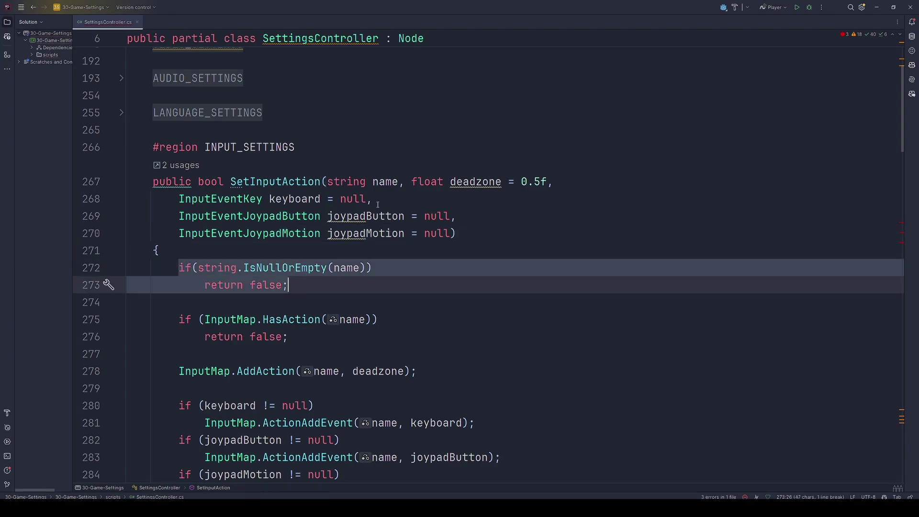
{"action": "left_click_drag", "start_coordinate": [399, 182], "coordinate": [327, 182]}
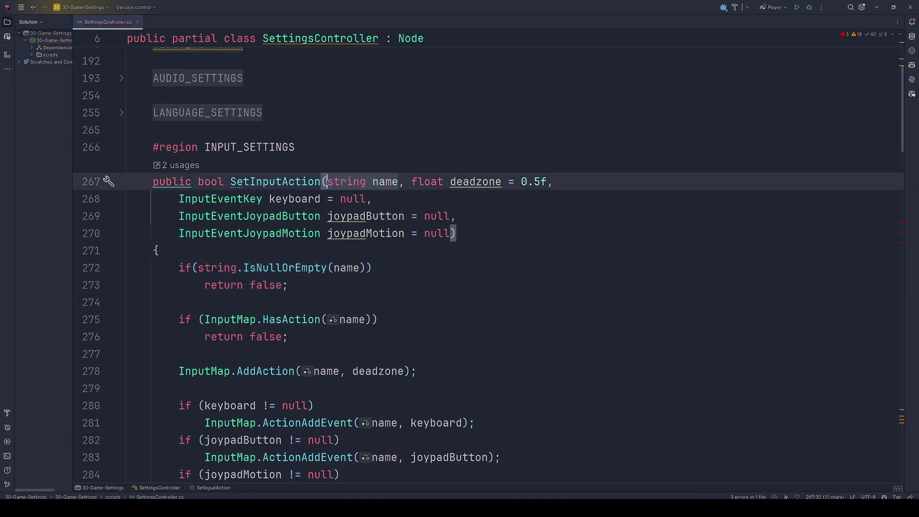
{"action": "double_click", "coordinate": [208, 183]}
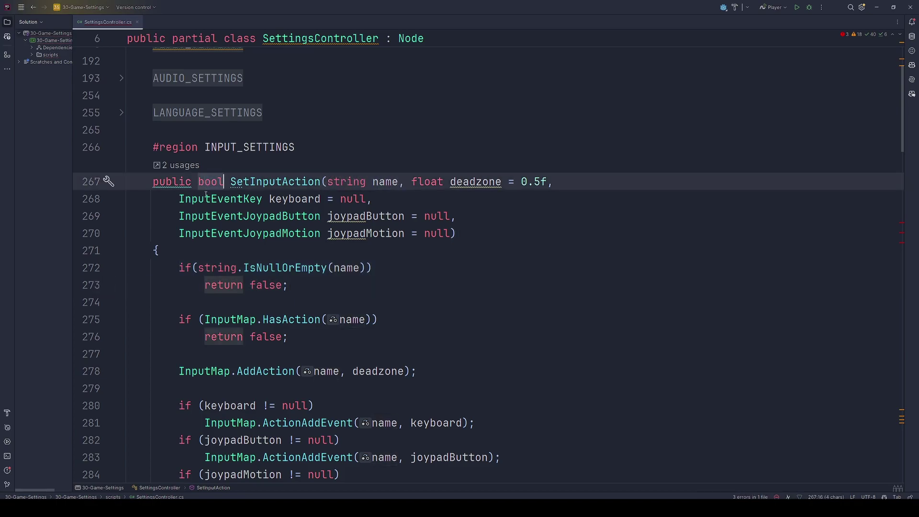
Step: Explain the InputMap.HasAction existing-action guard and the InputMap.AddAction(name, deadzone) call
{"action": "left_click_drag", "start_coordinate": [178, 320], "coordinate": [289, 337]}
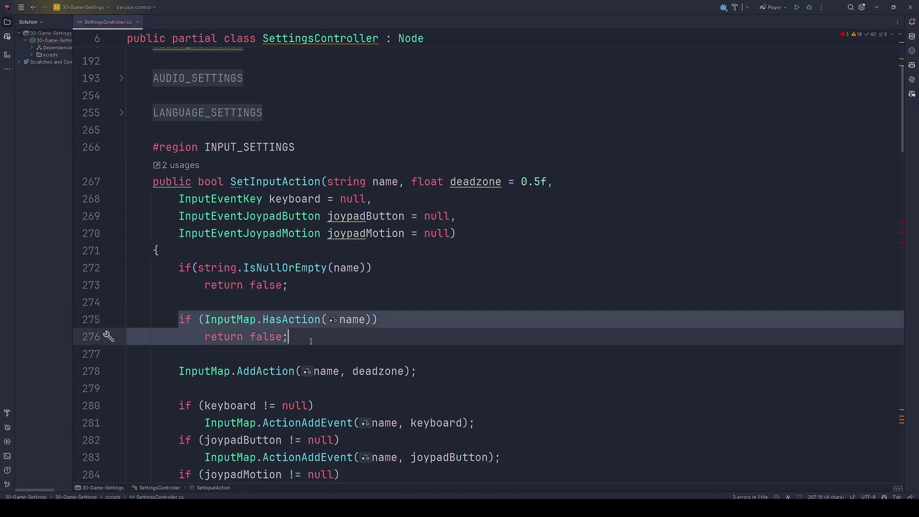
{"action": "double_click", "coordinate": [249, 320]}
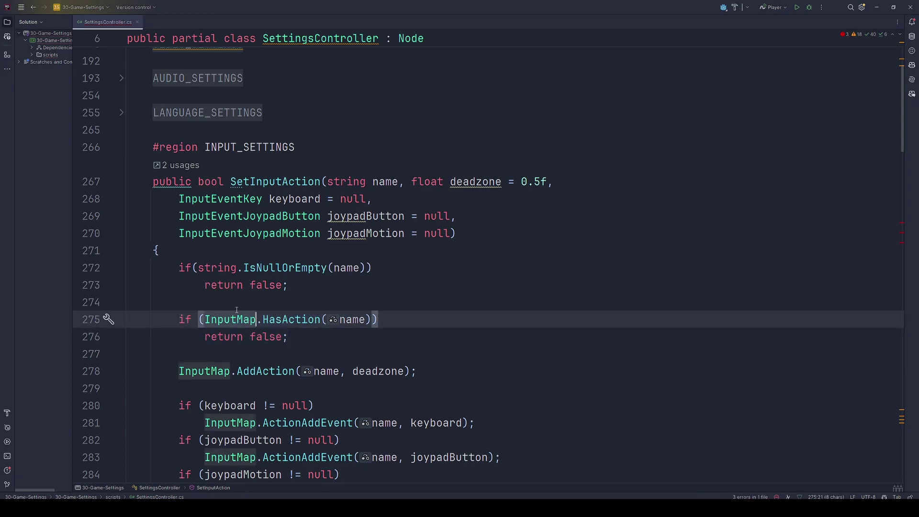
{"action": "double_click", "coordinate": [286, 321]}
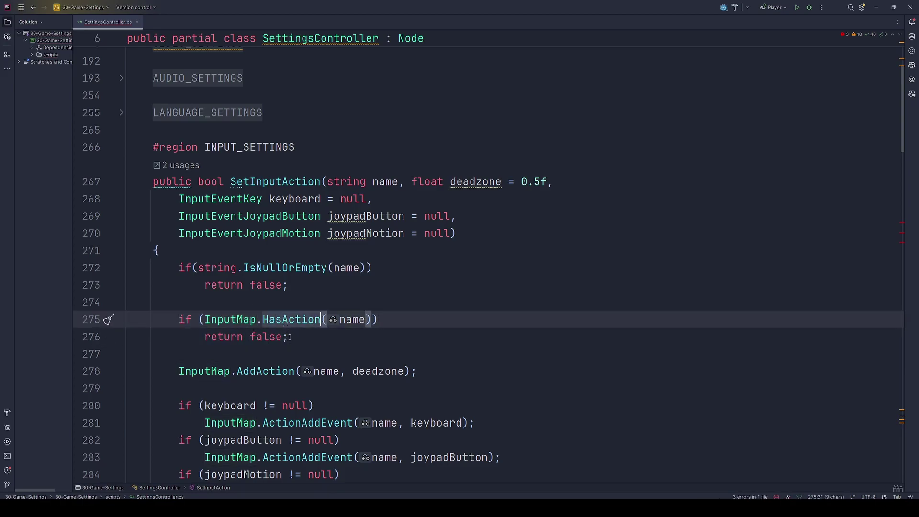
{"action": "left_click_drag", "start_coordinate": [289, 337], "coordinate": [127, 319]}
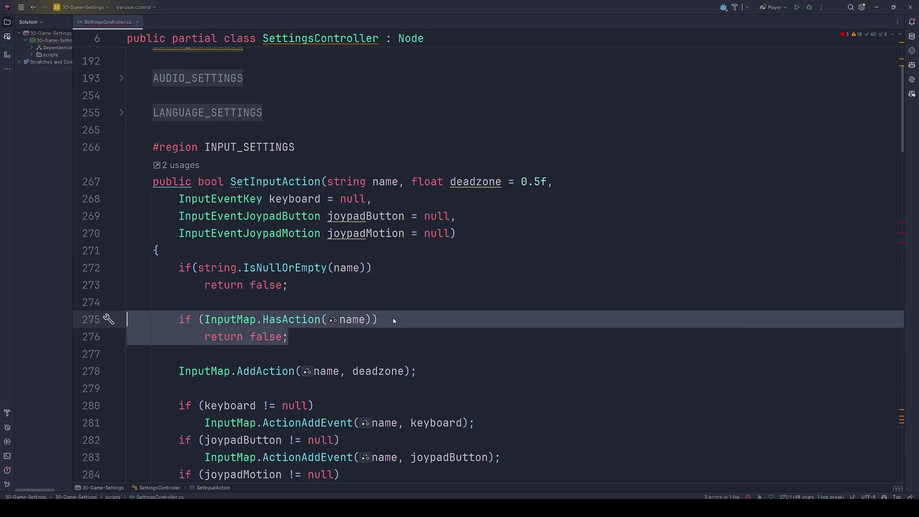
{"action": "scroll", "coordinate": [403, 321], "scroll_direction": "down", "scroll_amount": 1}
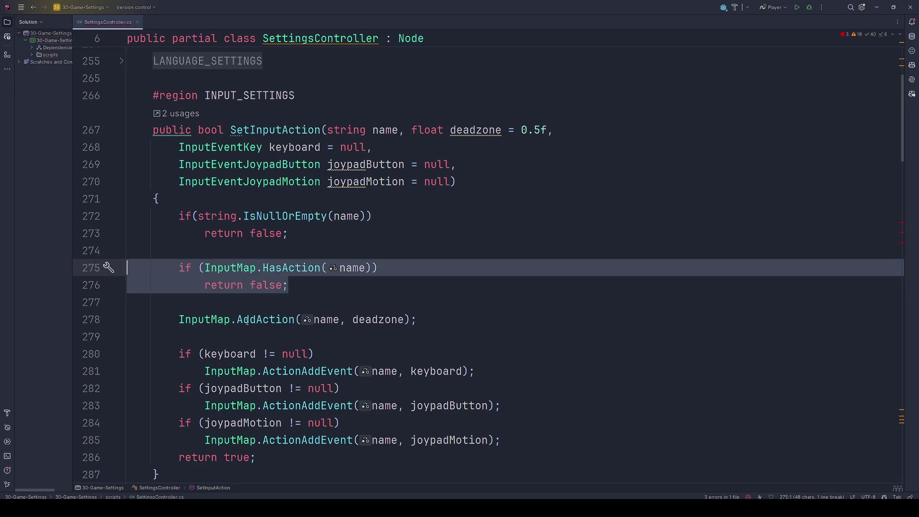
{"action": "left_click_drag", "start_coordinate": [178, 319], "coordinate": [232, 320]}
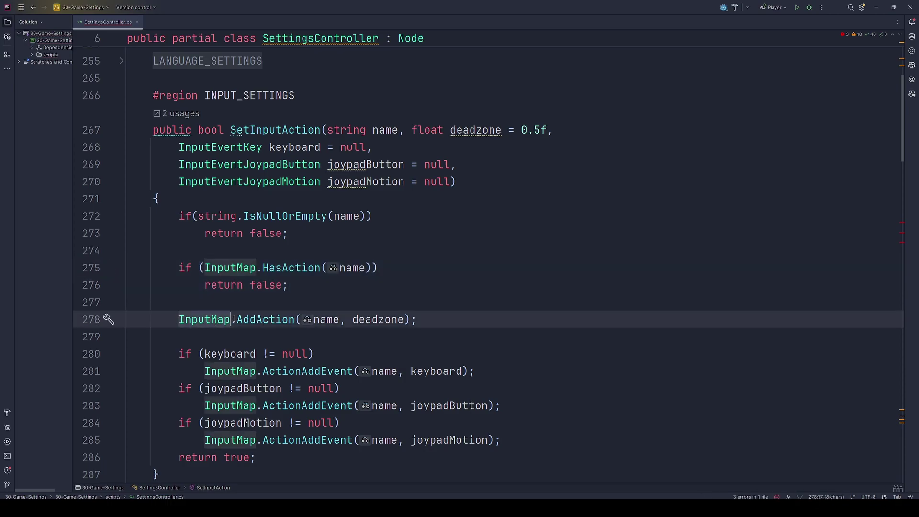
{"action": "double_click", "coordinate": [270, 320]}
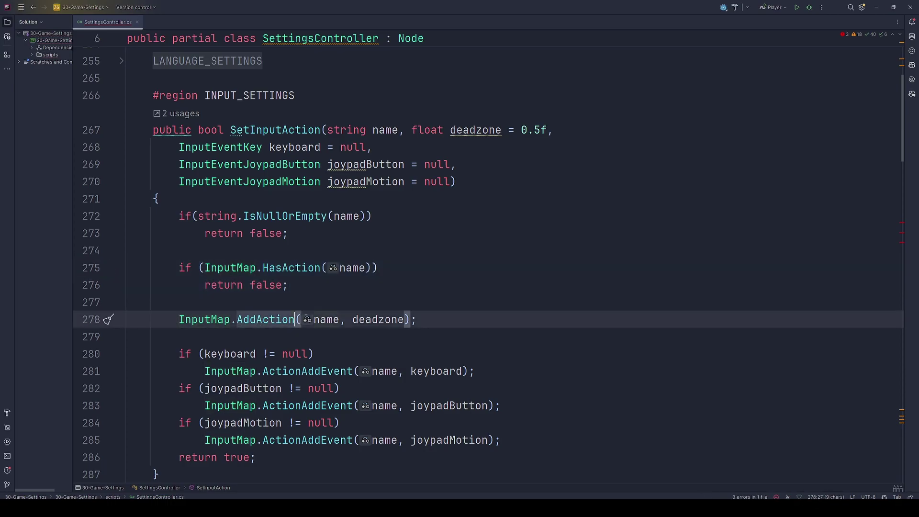
{"action": "double_click", "coordinate": [323, 318]}
{"action": "double_click", "coordinate": [376, 320]}
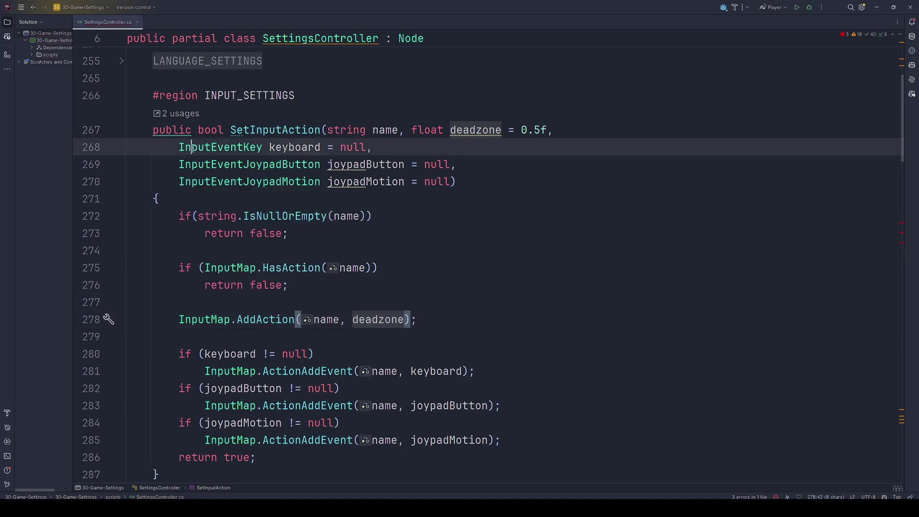
Step: Explain the null checks and InputMap.ActionAddEvent calls for the keyboard, joypadButton and joypadMotion events
{"action": "left_click", "coordinate": [180, 147]}
{"action": "left_click", "coordinate": [257, 165]}
{"action": "double_click", "coordinate": [258, 181]}
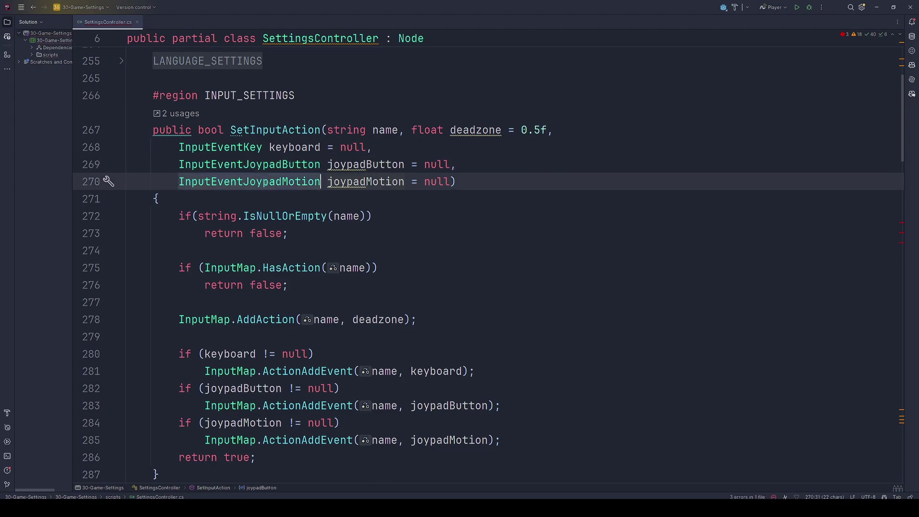
{"action": "left_click_drag", "start_coordinate": [178, 354], "coordinate": [326, 352]}
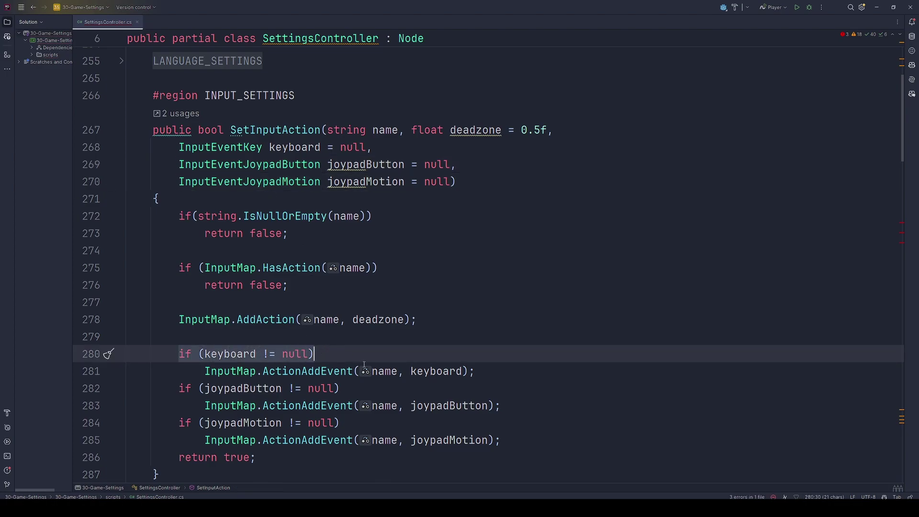
{"action": "double_click", "coordinate": [291, 371]}
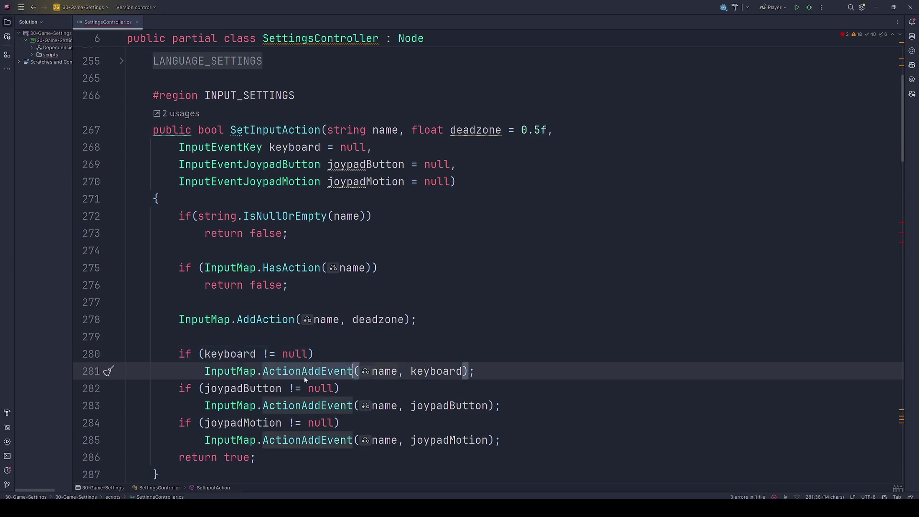
{"action": "double_click", "coordinate": [239, 372]}
{"action": "double_click", "coordinate": [300, 372]}
{"action": "double_click", "coordinate": [385, 372]}
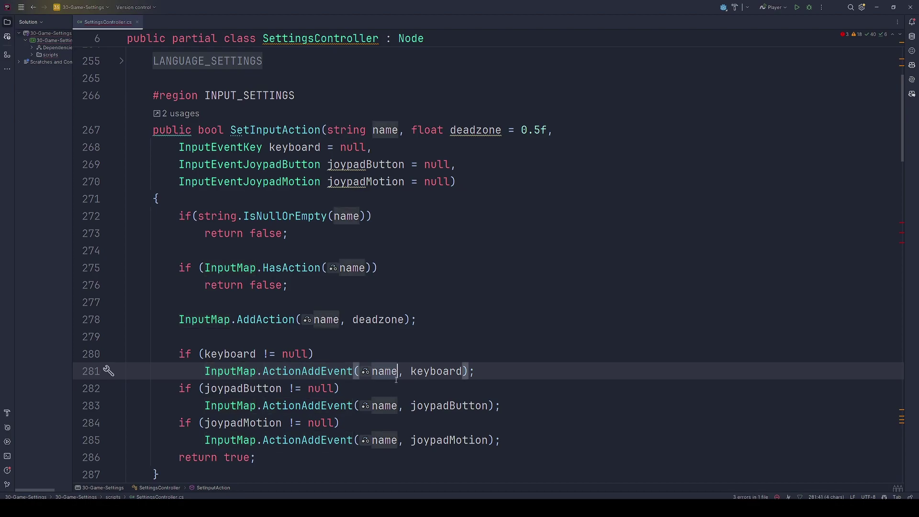
{"action": "double_click", "coordinate": [428, 373]}
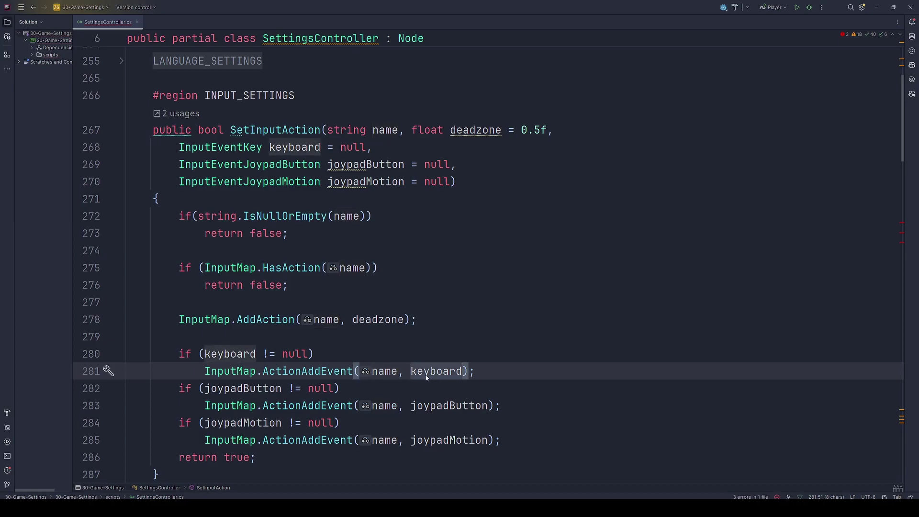
{"action": "double_click", "coordinate": [450, 407]}
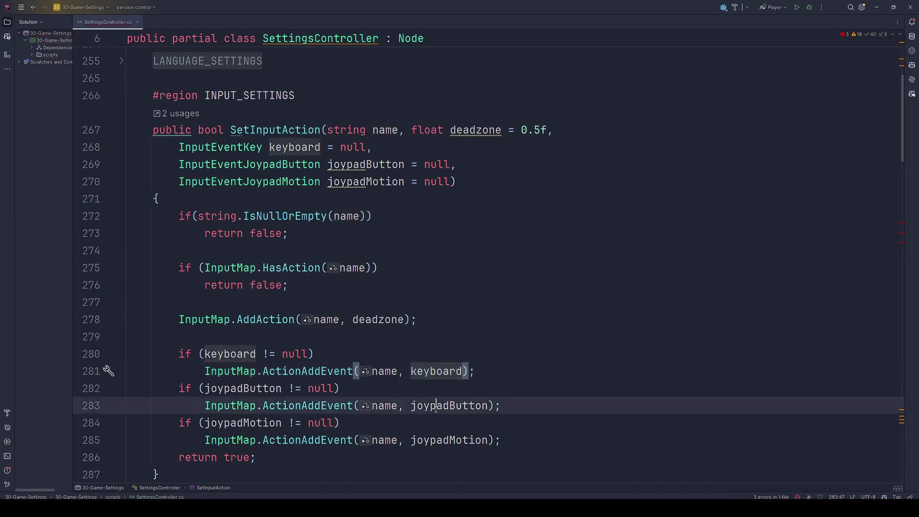
{"action": "double_click", "coordinate": [440, 440]}
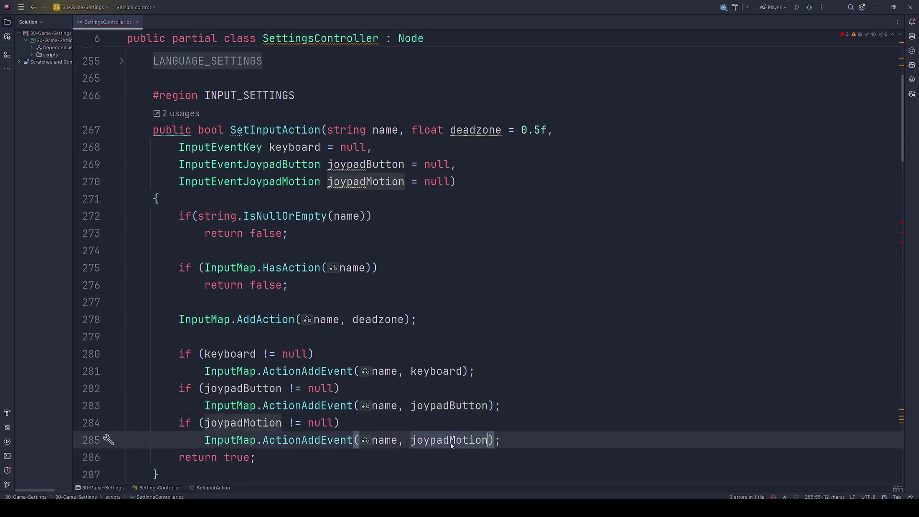
Step: Select the method through return true and collapse the SetInputAction body
{"action": "left_click", "coordinate": [282, 457]}
{"action": "left_click_drag", "start_coordinate": [282, 457], "coordinate": [112, 143]}
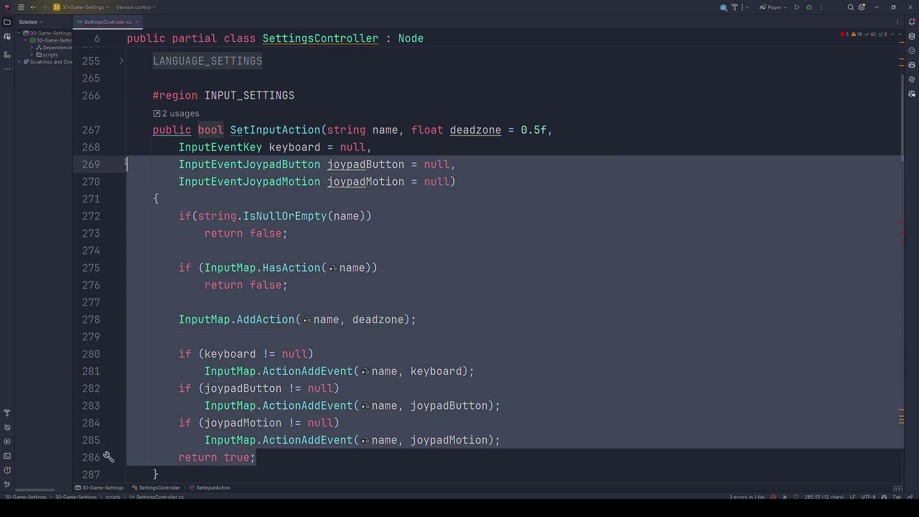
{"action": "left_click", "coordinate": [149, 199]}
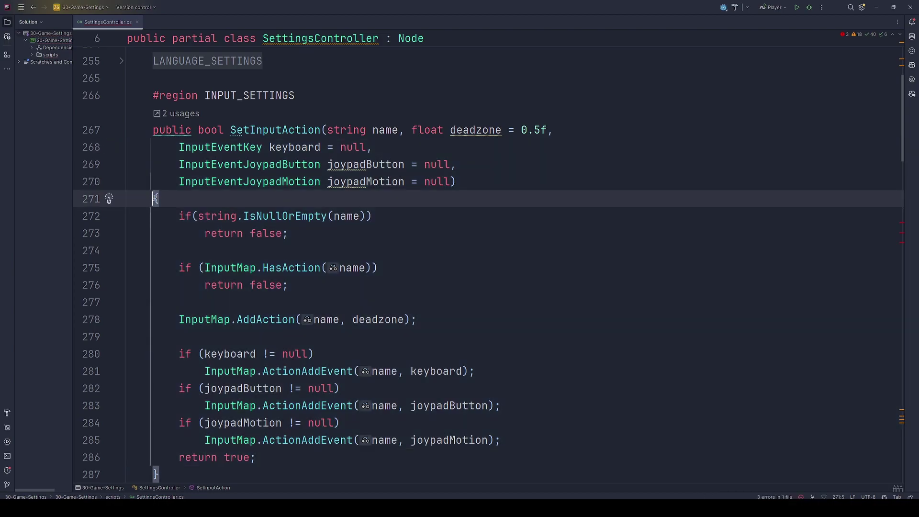
{"action": "key", "text": "BackSpace"}
{"action": "key", "text": "ctrl+z"}
{"action": "left_click", "coordinate": [123, 183]}
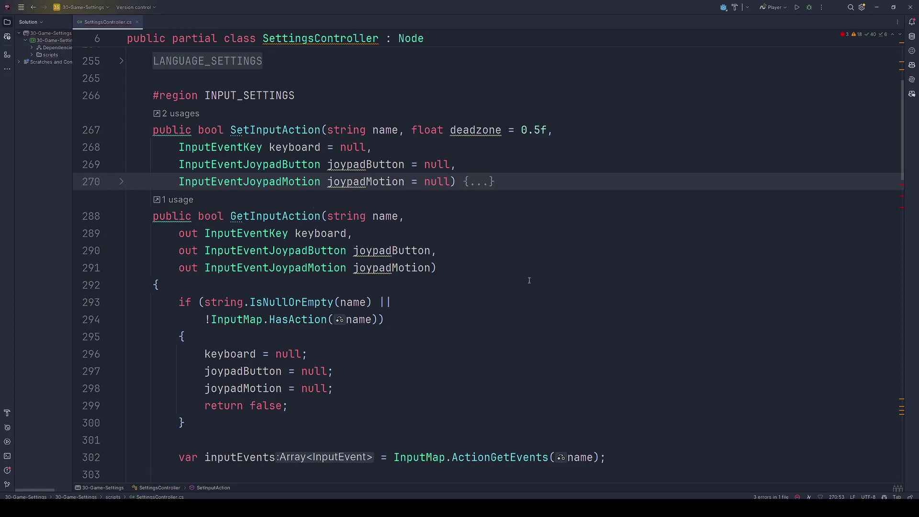
{"action": "double_click", "coordinate": [270, 130]}
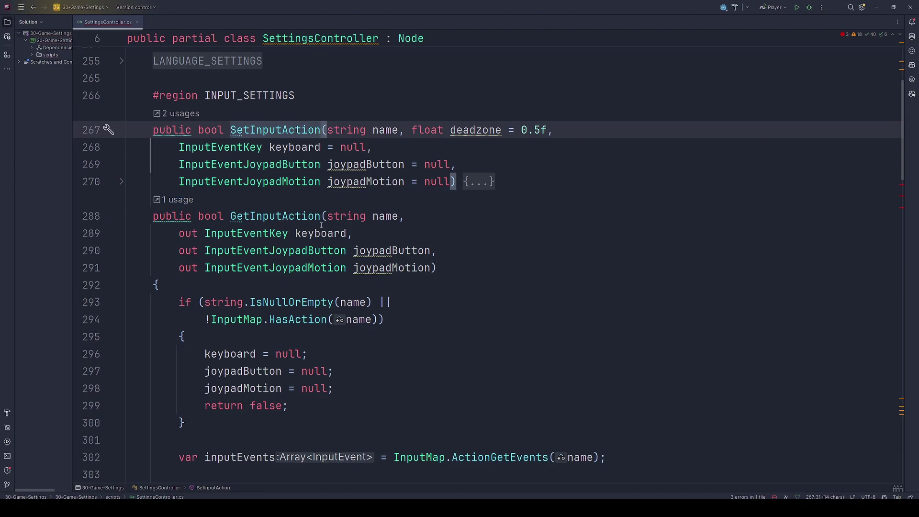
{"action": "key", "text": "Down"}
{"action": "key", "text": "Down"}
{"action": "key", "text": "Down"}
{"action": "left_click_drag", "start_coordinate": [340, 216], "coordinate": [416, 219], "text": "shift"}
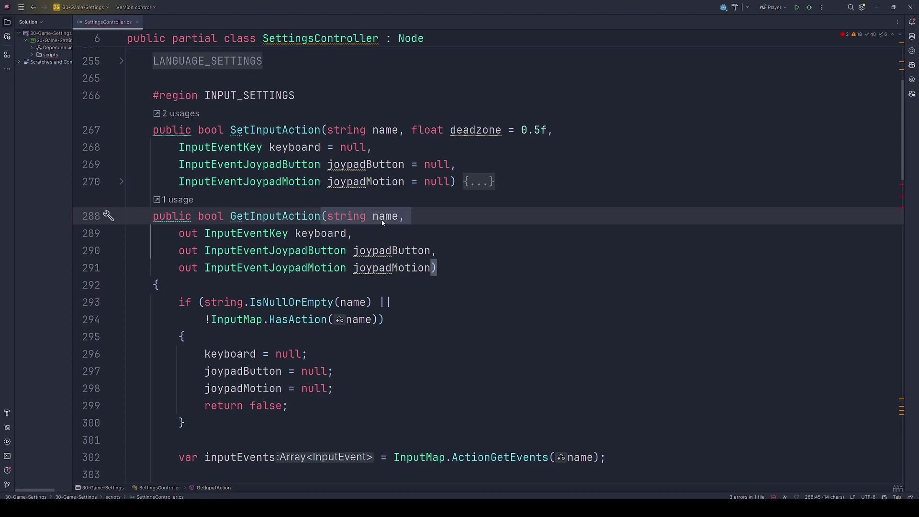
{"action": "left_click_drag", "start_coordinate": [460, 268], "coordinate": [87, 234]}
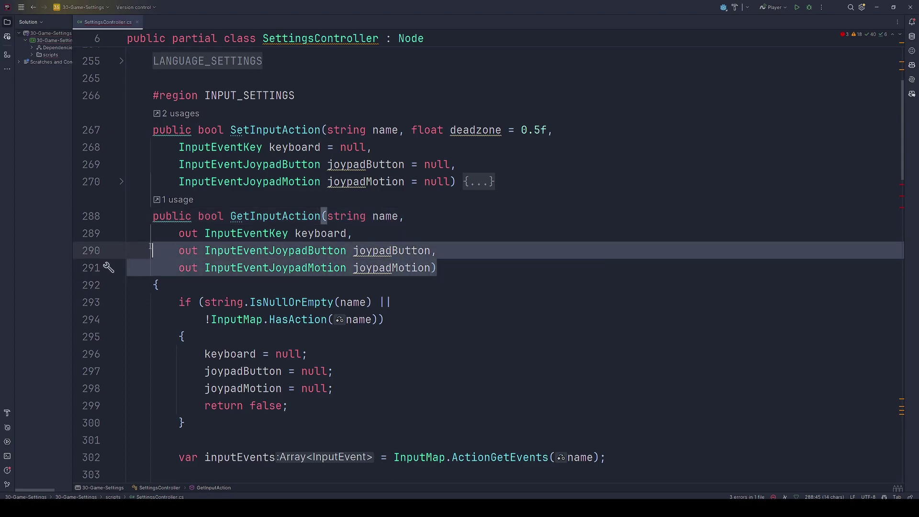
{"action": "left_click", "coordinate": [464, 300]}
{"action": "scroll", "coordinate": [464, 299], "scroll_direction": "down", "scroll_amount": 1}
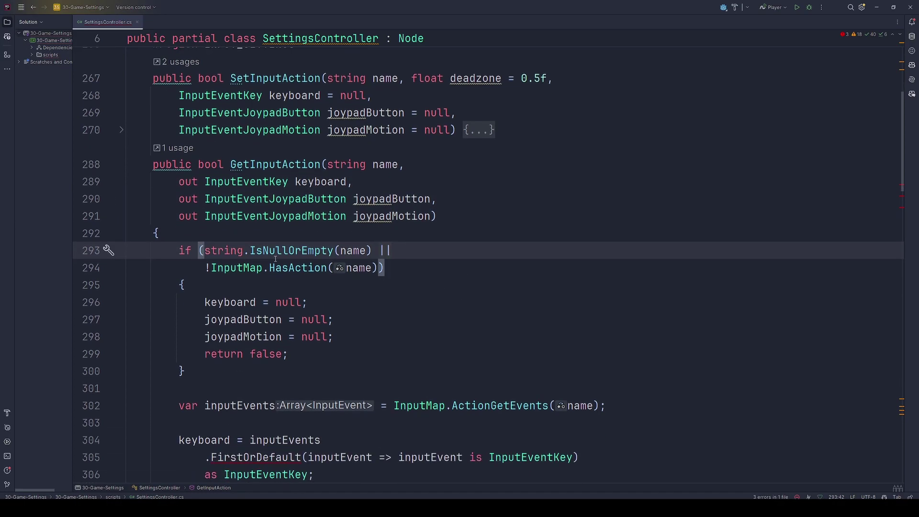
{"action": "left_click_drag", "start_coordinate": [174, 250], "coordinate": [405, 252]}
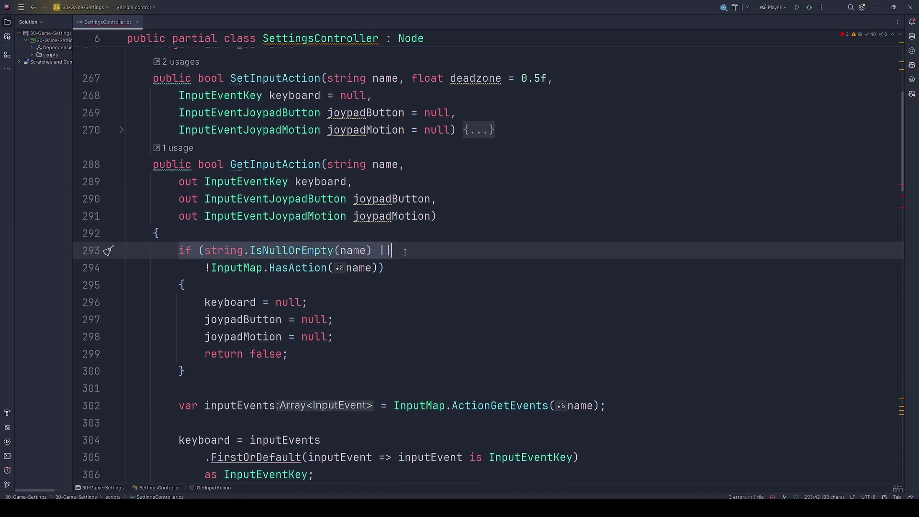
{"action": "left_click_drag", "start_coordinate": [405, 252], "coordinate": [366, 372]}
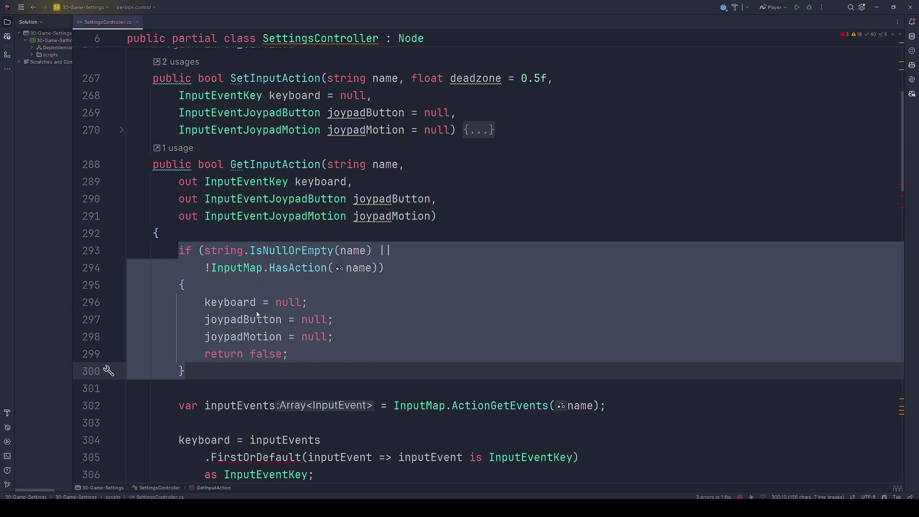
{"action": "scroll", "coordinate": [267, 313], "scroll_direction": "down", "scroll_amount": 1}
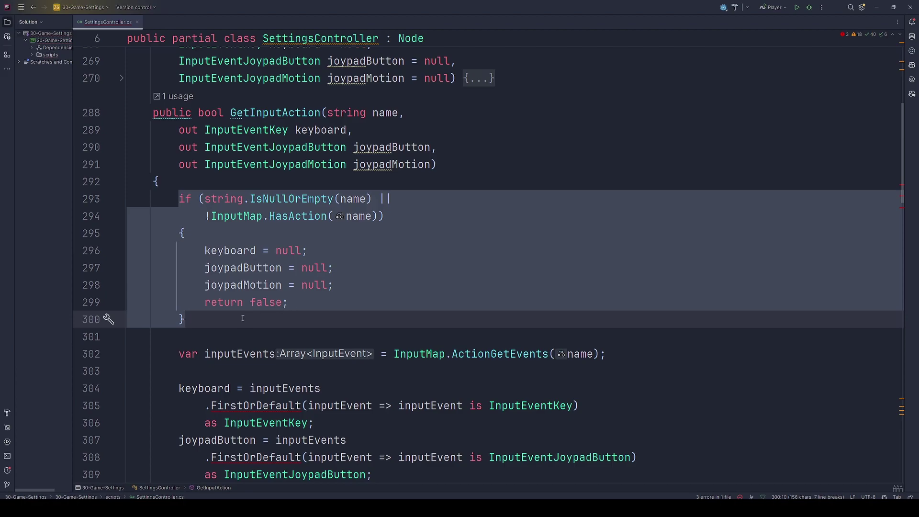
{"action": "double_click", "coordinate": [225, 354]}
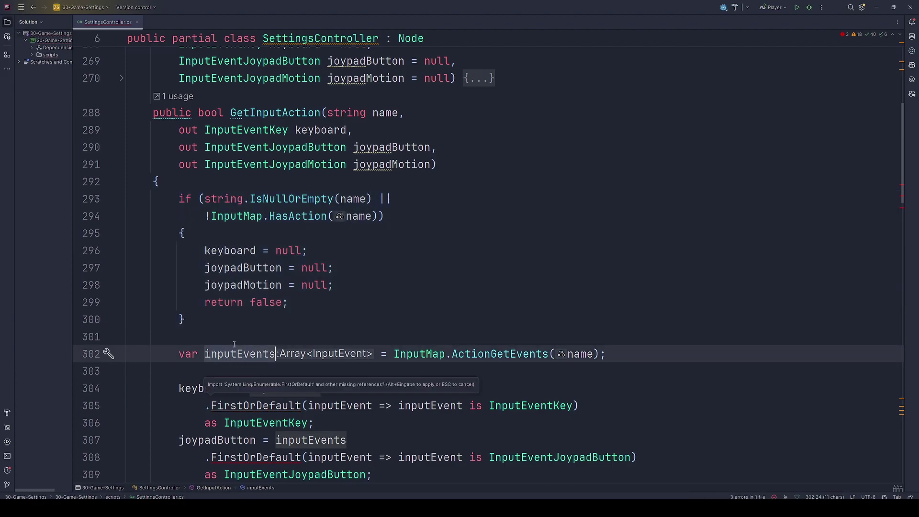
{"action": "double_click", "coordinate": [422, 355]}
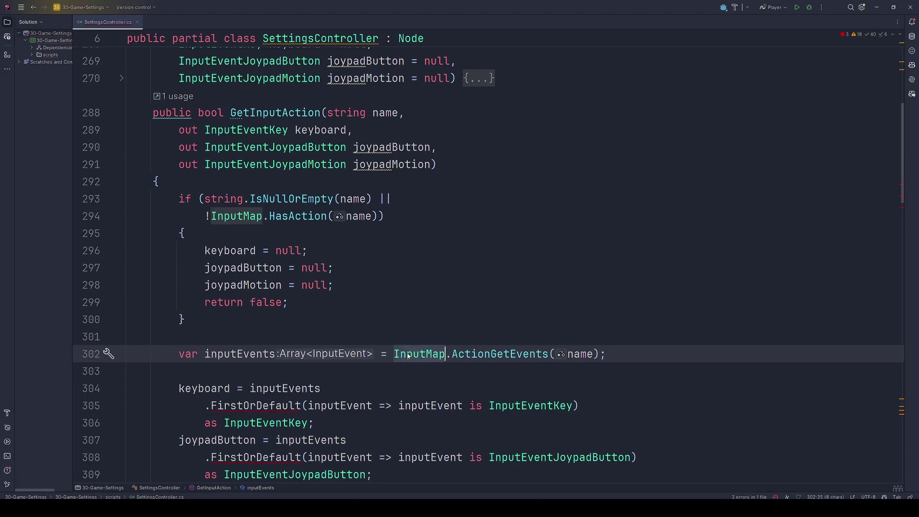
{"action": "double_click", "coordinate": [457, 355]}
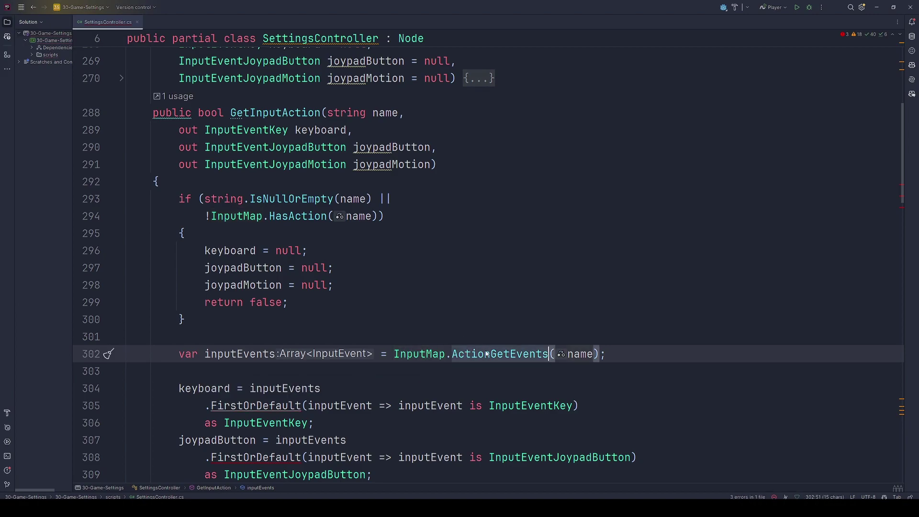
{"action": "double_click", "coordinate": [592, 359]}
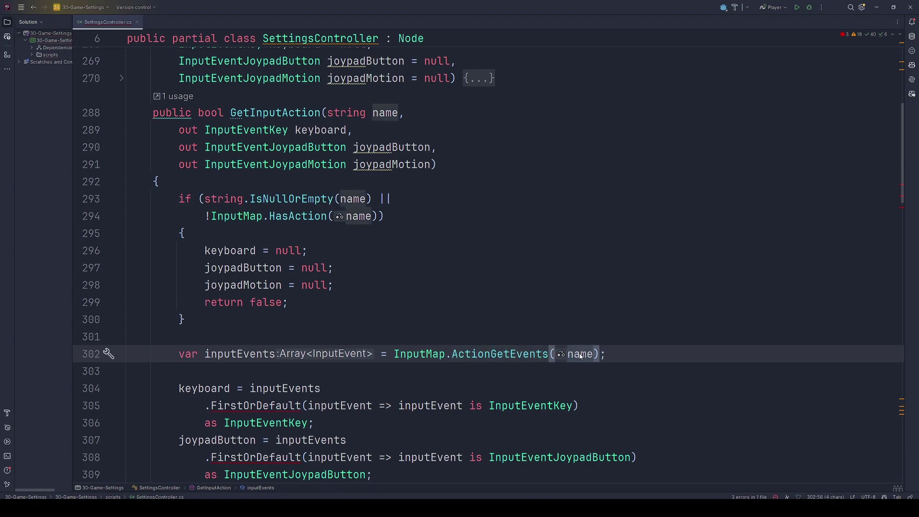
{"action": "scroll", "coordinate": [279, 309], "scroll_direction": "down", "scroll_amount": 2}
{"action": "left_click", "coordinate": [249, 303]}
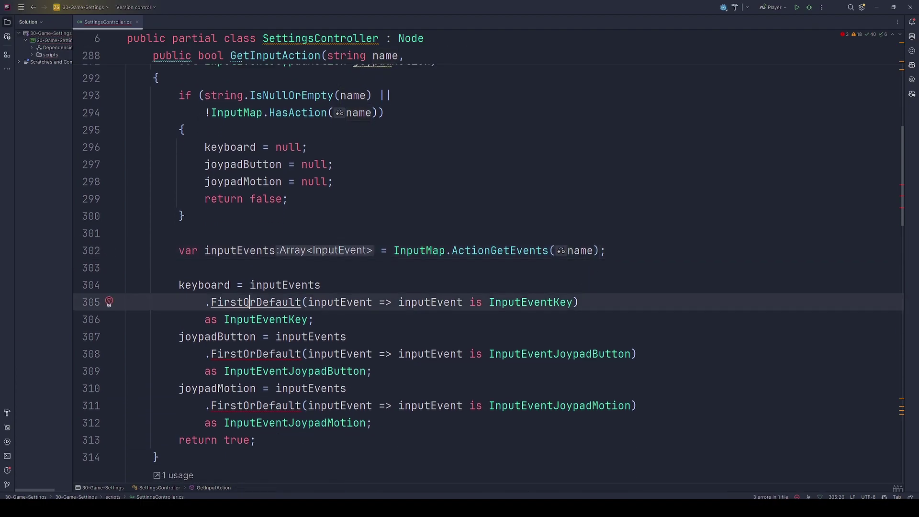
Step: Import System.Linq via Alt+Enter on FirstOrDefault and confirm the new using line
{"action": "key", "text": "alt+Return"}
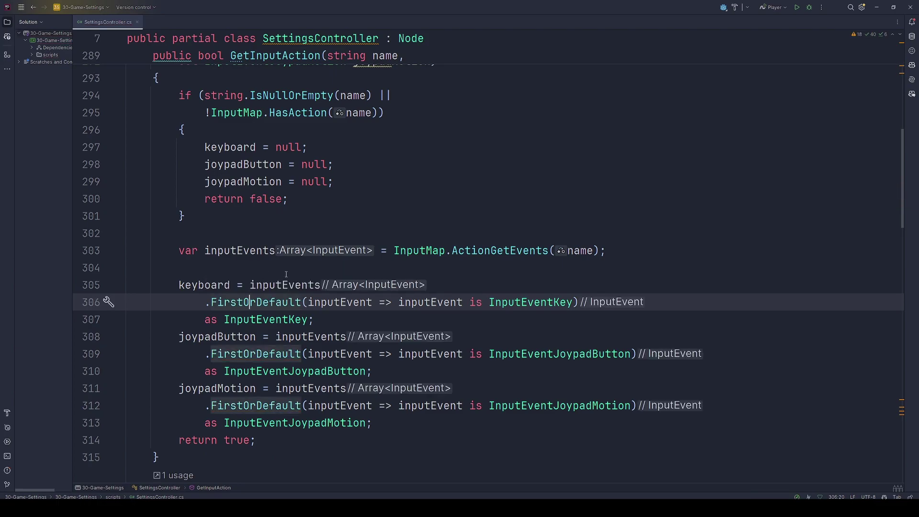
{"action": "scroll", "coordinate": [240, 225], "scroll_direction": "up", "scroll_amount": 10}
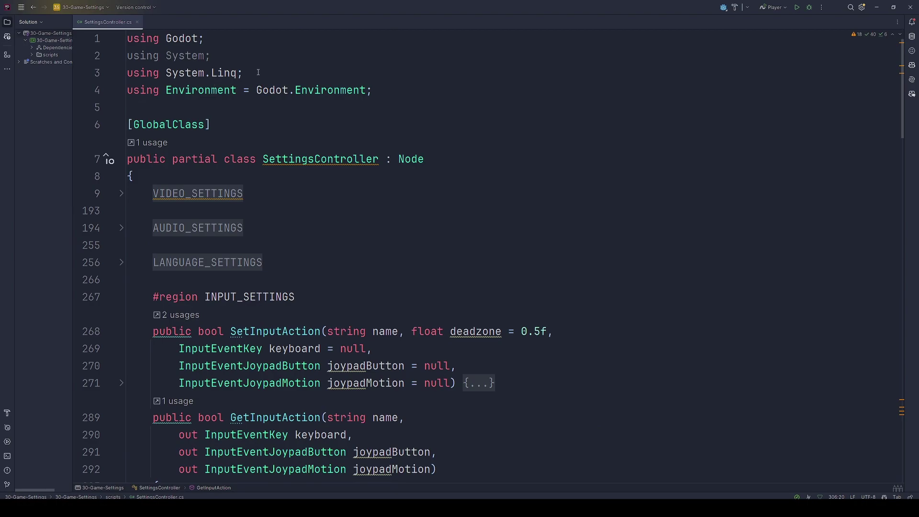
{"action": "left_click_drag", "start_coordinate": [258, 72], "coordinate": [117, 72]}
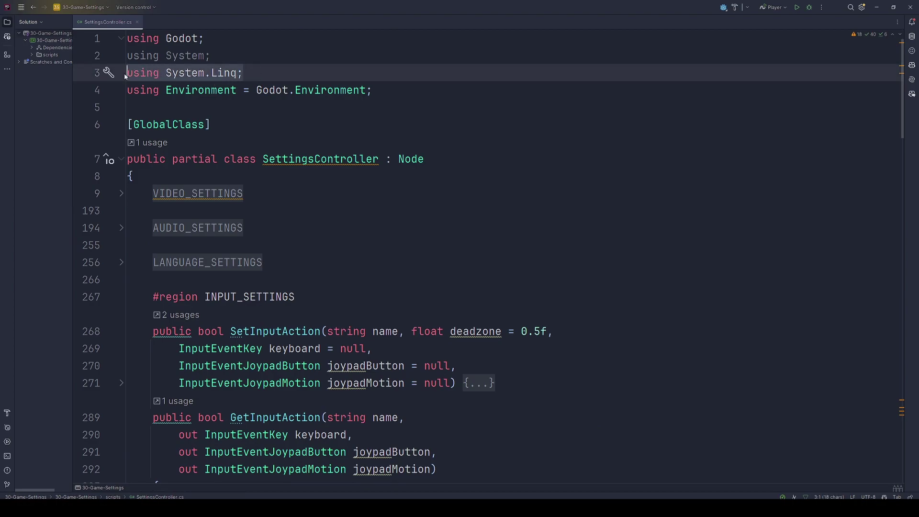
{"action": "scroll", "coordinate": [342, 115], "scroll_direction": "down", "scroll_amount": 10}
{"action": "scroll", "coordinate": [342, 116], "scroll_direction": "down", "scroll_amount": 5}
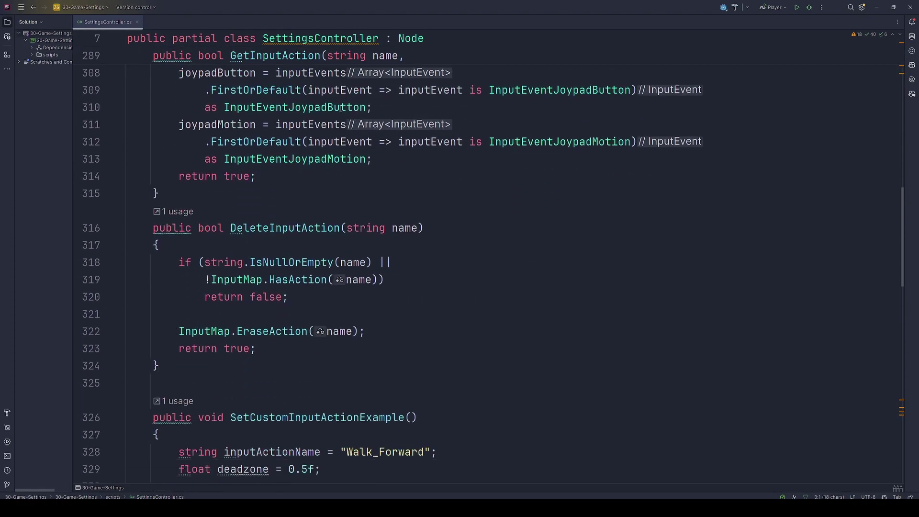
{"action": "scroll", "coordinate": [341, 115], "scroll_direction": "up", "scroll_amount": 5}
{"action": "scroll", "coordinate": [340, 114], "scroll_direction": "up", "scroll_amount": 2}
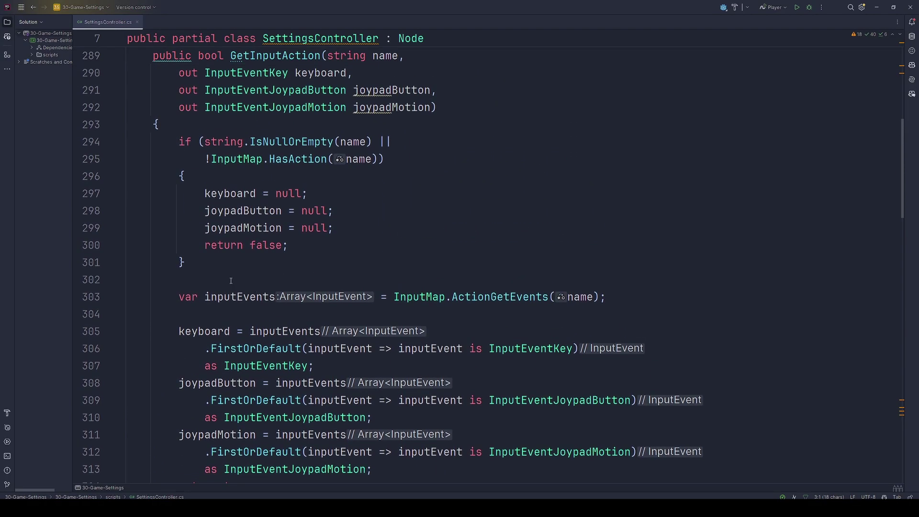
Step: Explain the keyboard FirstOrDefault lookup with its is InputEventKey check and as InputEventKey cast
{"action": "left_click", "coordinate": [242, 296]}
{"action": "scroll", "coordinate": [228, 278], "scroll_direction": "down", "scroll_amount": 1}
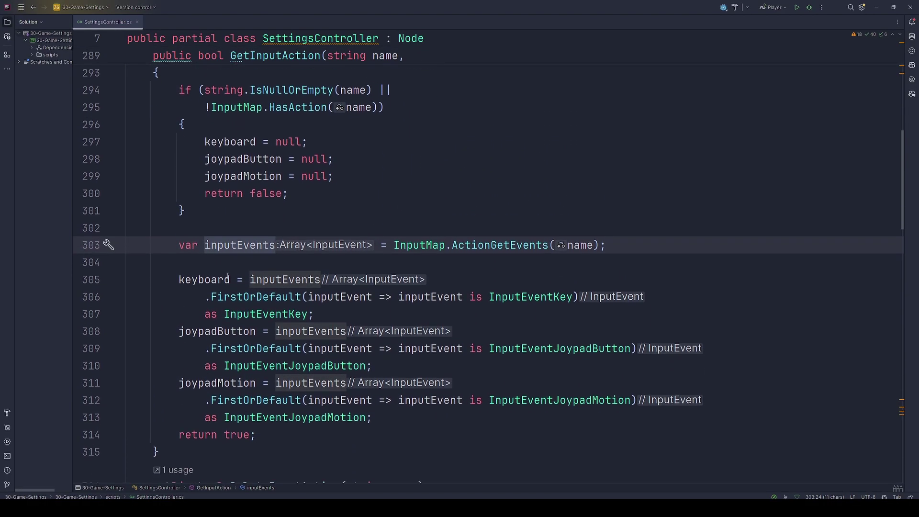
{"action": "double_click", "coordinate": [201, 280]}
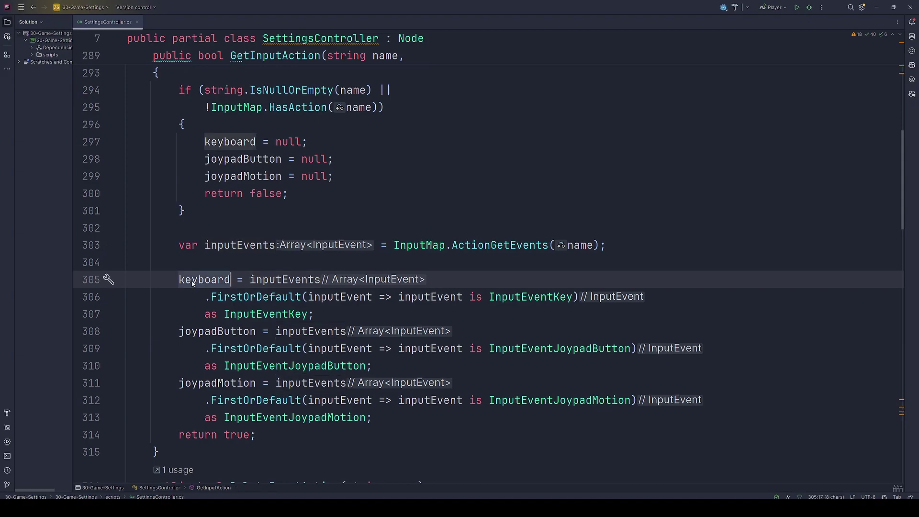
{"action": "left_click_drag", "start_coordinate": [208, 286], "coordinate": [316, 290]}
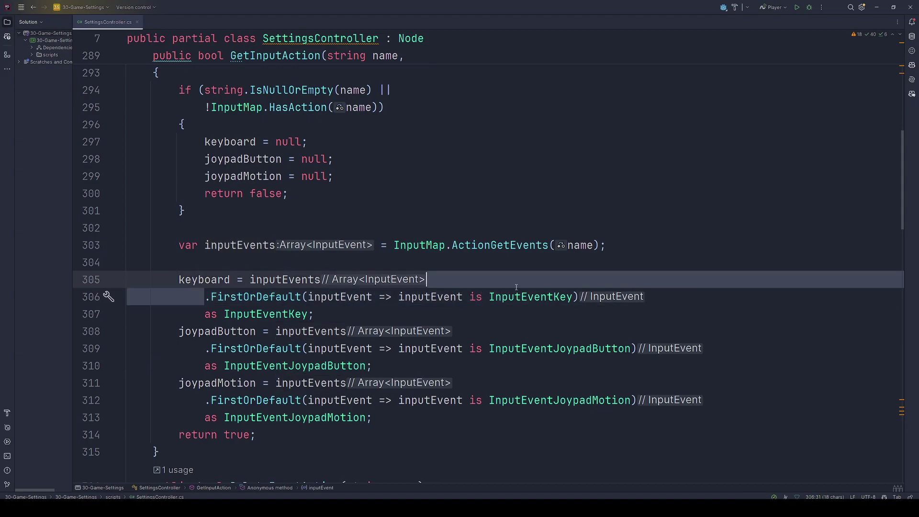
{"action": "left_click_drag", "start_coordinate": [316, 290], "coordinate": [646, 296]}
{"action": "left_click", "coordinate": [481, 297]}
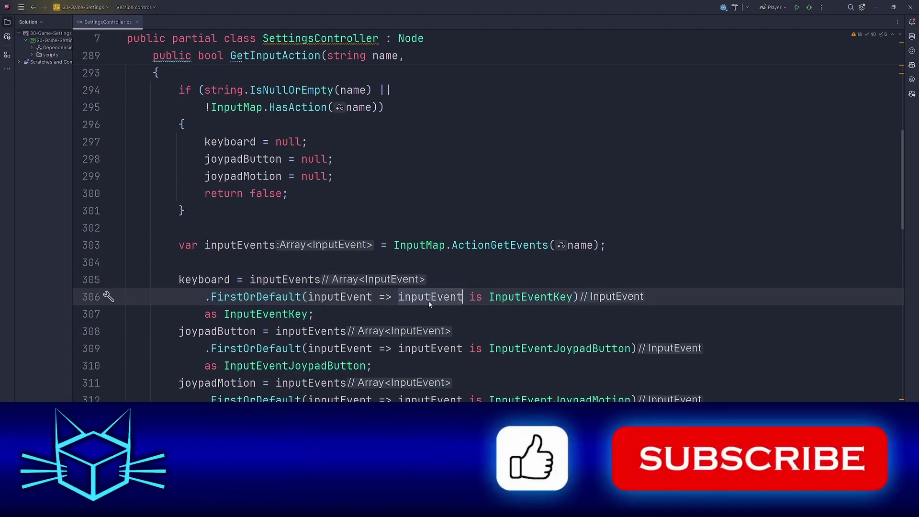
{"action": "left_click", "coordinate": [573, 297]}
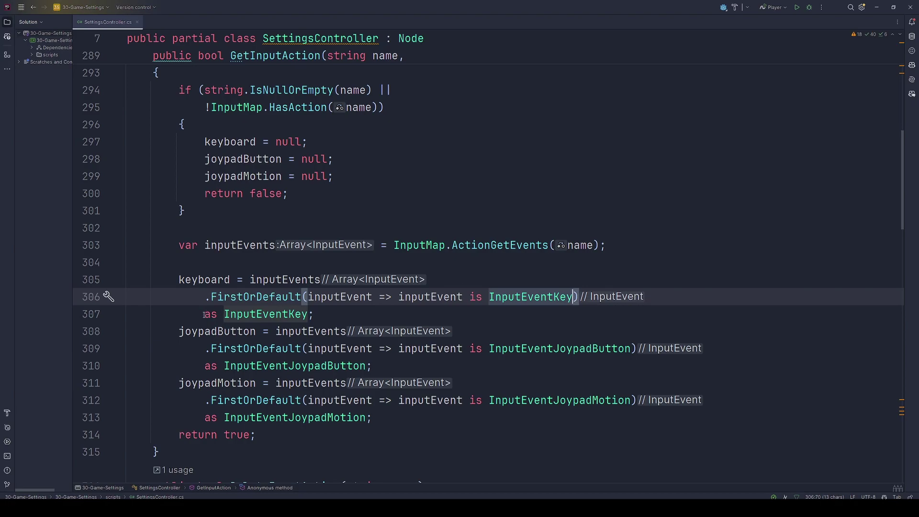
{"action": "left_click_drag", "start_coordinate": [206, 314], "coordinate": [319, 312]}
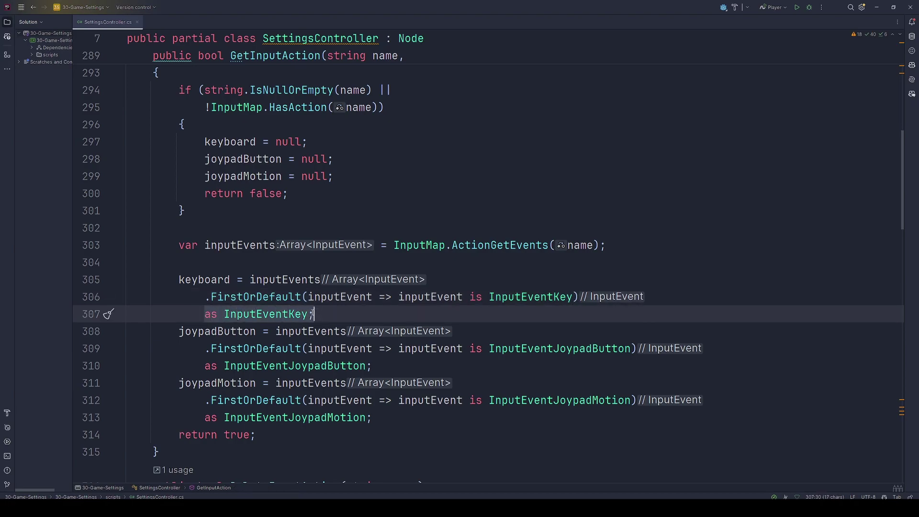
{"action": "key", "text": "shift+Left"}
Step: Review the joypad button lookup, all three event lookups and the three out parameters
{"action": "left_click_drag", "start_coordinate": [211, 349], "coordinate": [409, 368]}
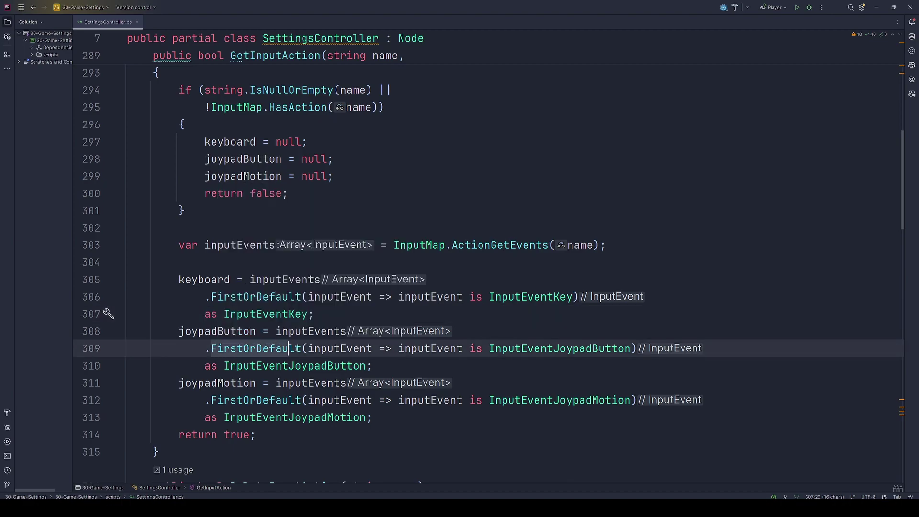
{"action": "mouse_move", "coordinate": [395, 416]}
{"action": "left_mouse_down"}
{"action": "mouse_move", "coordinate": [79, 312]}
{"action": "mouse_move", "coordinate": [76, 287]}
{"action": "left_mouse_up"}
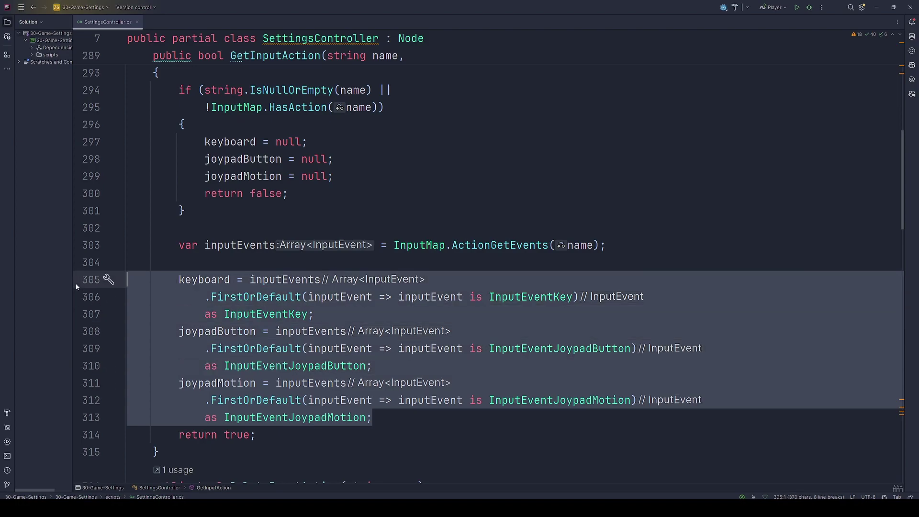
{"action": "scroll", "coordinate": [289, 130], "scroll_direction": "up", "scroll_amount": 2}
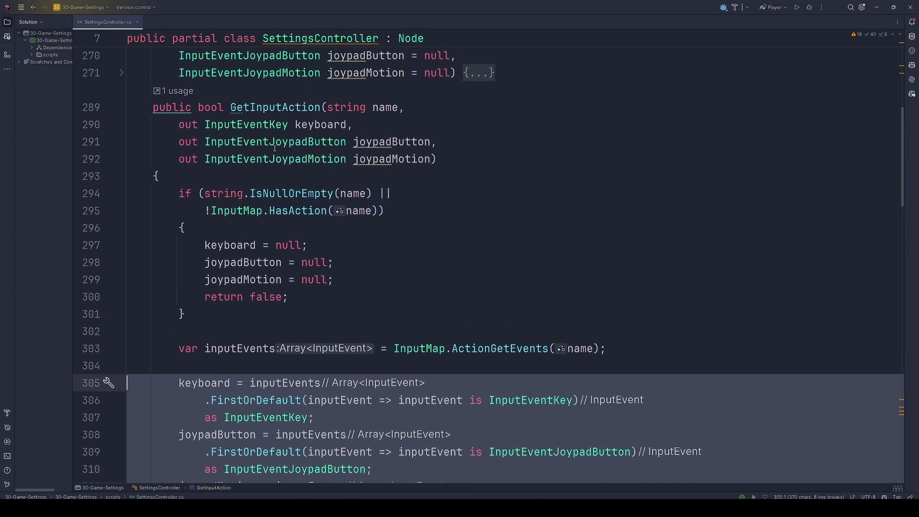
{"action": "left_click_drag", "start_coordinate": [179, 125], "coordinate": [431, 159]}
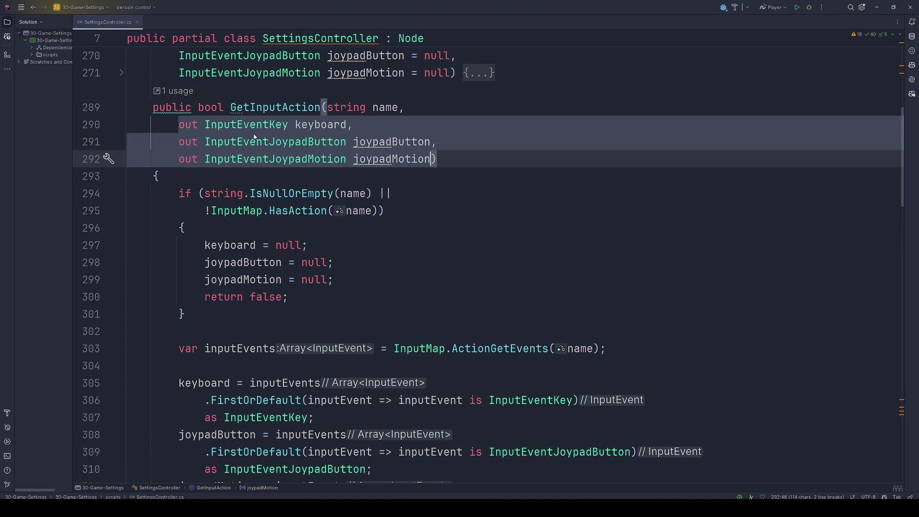
{"action": "key", "text": "ctrl+minus"}
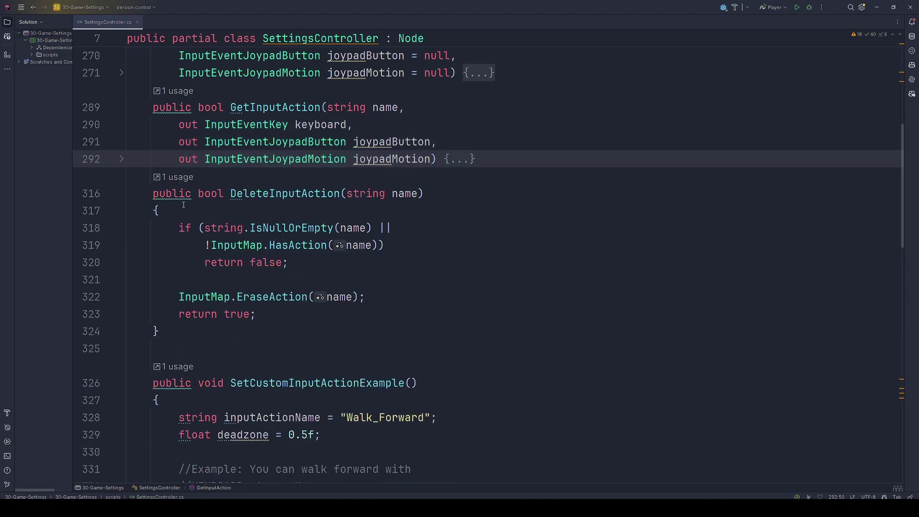
{"action": "left_click", "coordinate": [153, 194]}
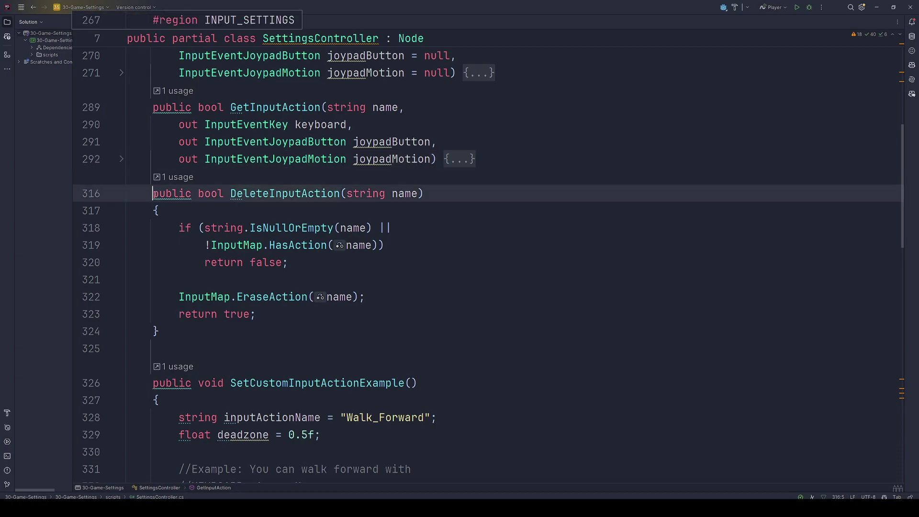
{"action": "left_click_drag", "start_coordinate": [226, 194], "coordinate": [441, 195]}
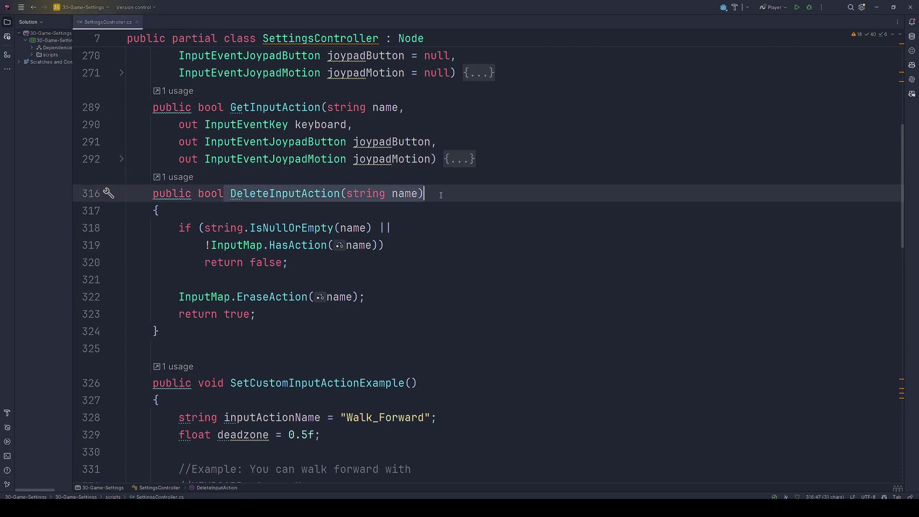
{"action": "left_click_drag", "start_coordinate": [335, 193], "coordinate": [342, 195]}
{"action": "left_click_drag", "start_coordinate": [179, 228], "coordinate": [309, 267]}
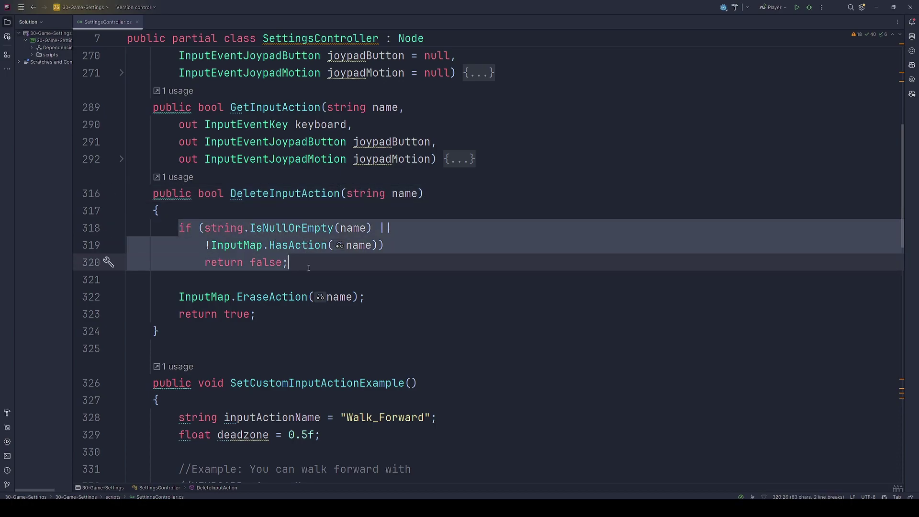
{"action": "double_click", "coordinate": [257, 298]}
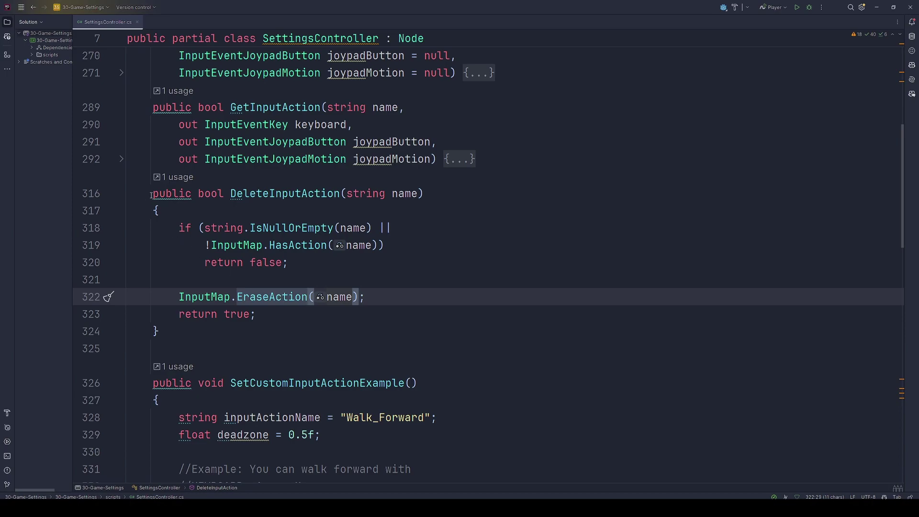
{"action": "left_click_drag", "start_coordinate": [151, 196], "coordinate": [178, 335]}
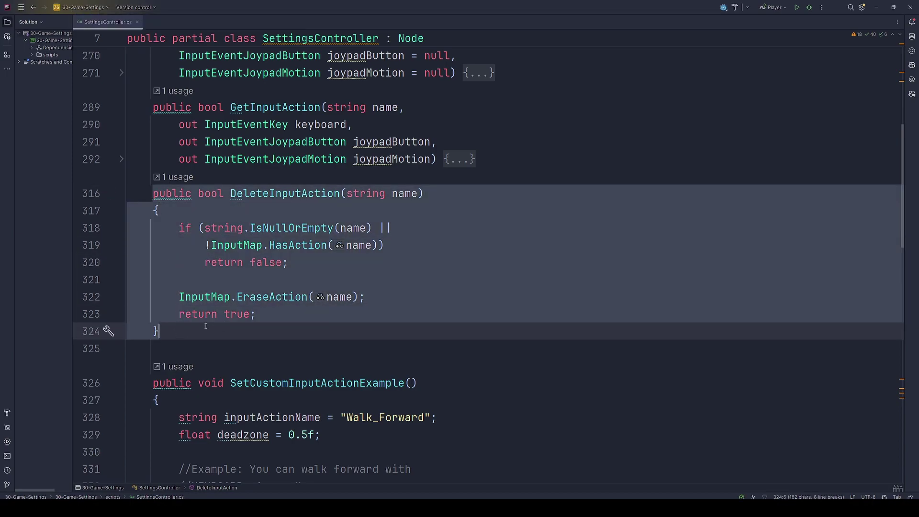
{"action": "scroll", "coordinate": [214, 333], "scroll_direction": "up", "scroll_amount": 2}
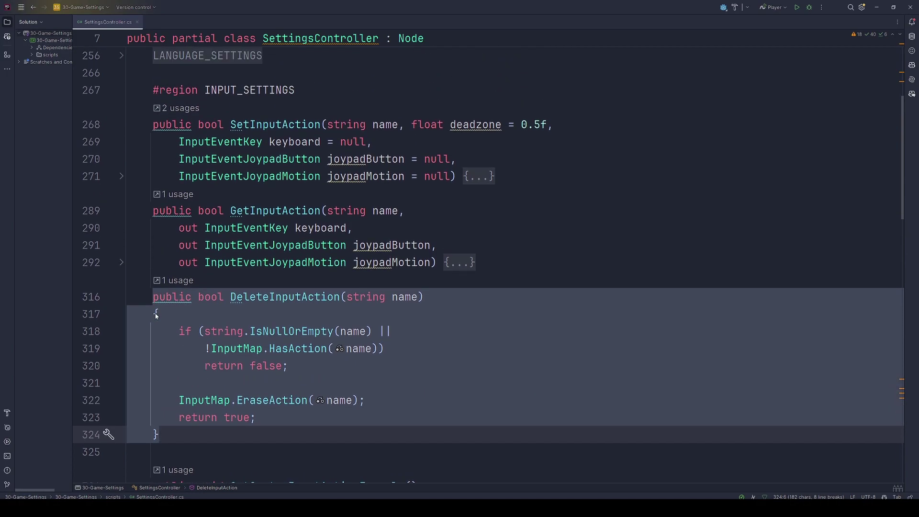
{"action": "key", "text": "ctrl+minus"}
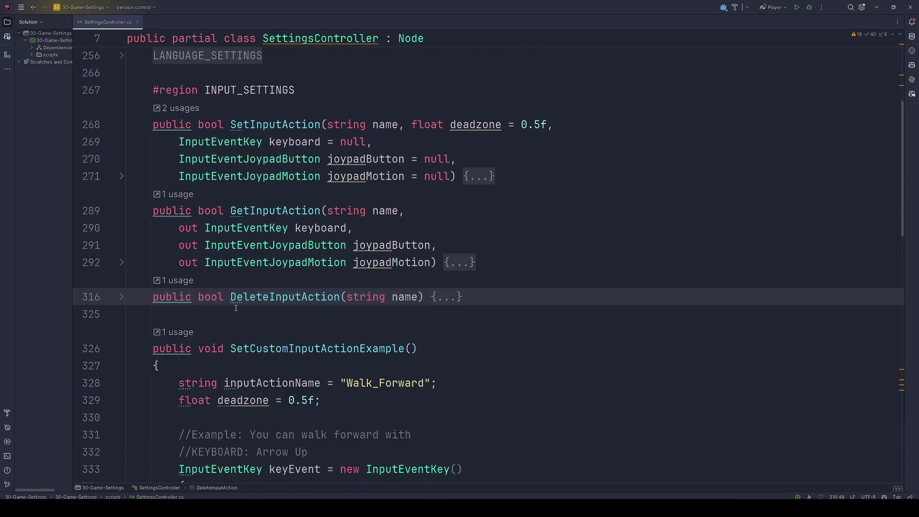
{"action": "scroll", "coordinate": [252, 309], "scroll_direction": "down", "scroll_amount": 2}
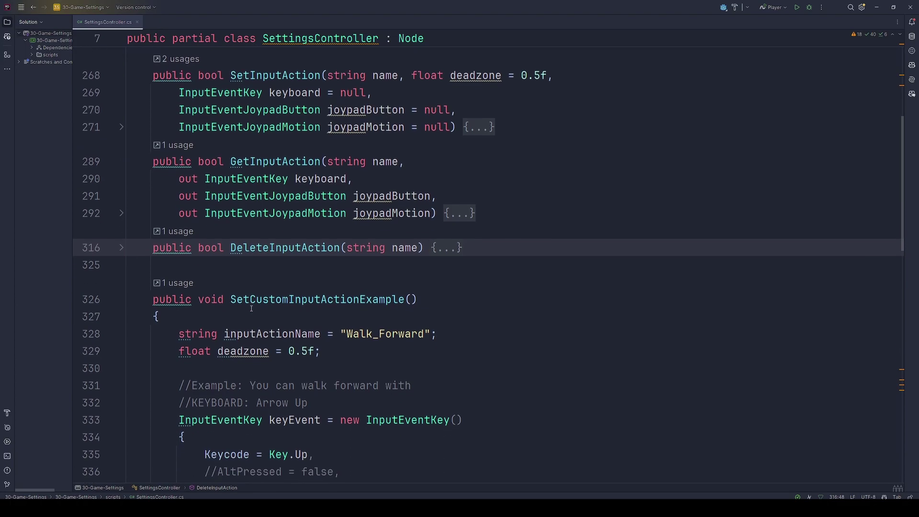
{"action": "double_click", "coordinate": [231, 246]}
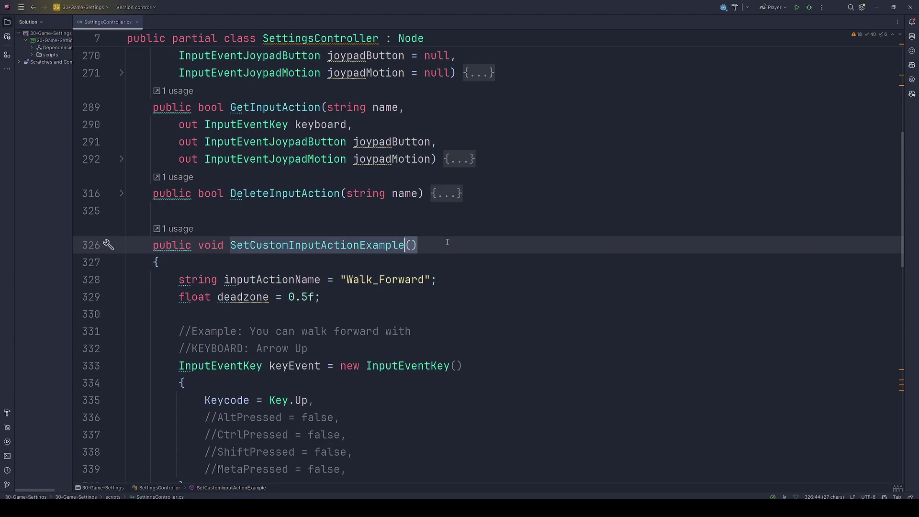
{"action": "double_click", "coordinate": [372, 281]}
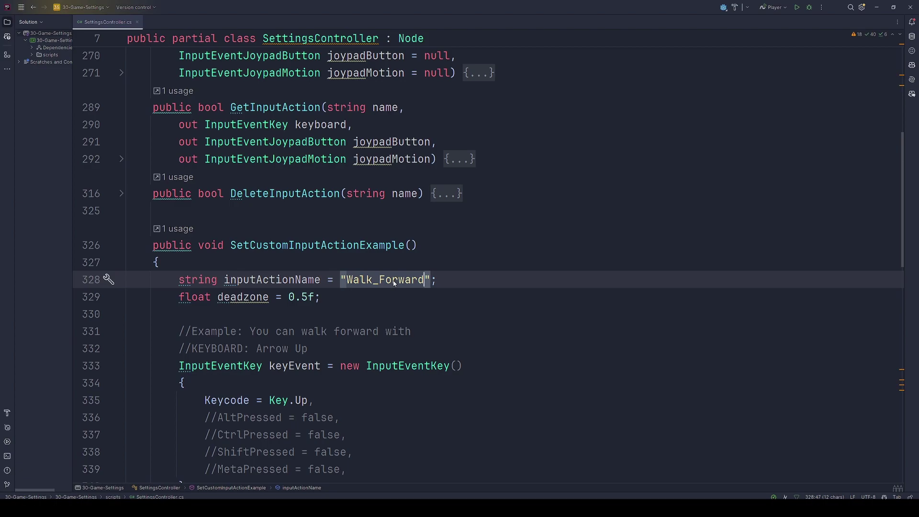
{"action": "scroll", "coordinate": [394, 284], "scroll_direction": "down", "scroll_amount": 1}
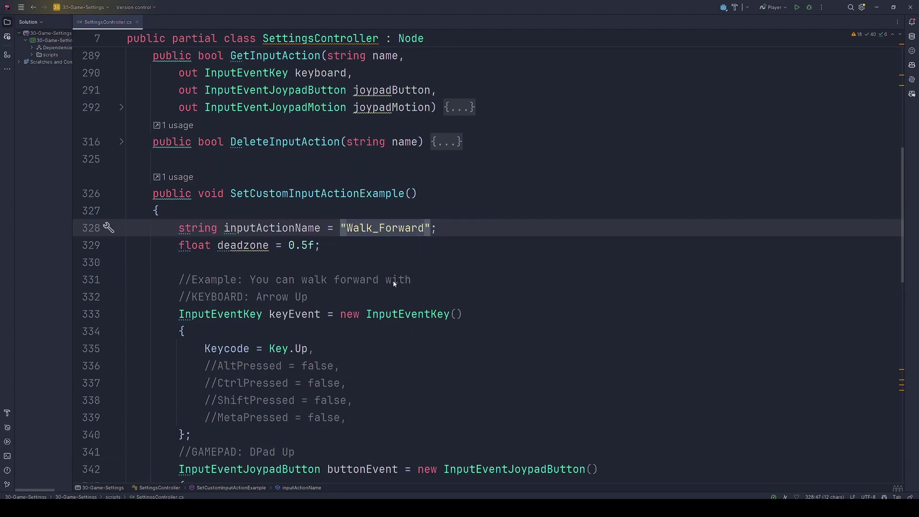
{"action": "double_click", "coordinate": [217, 314]}
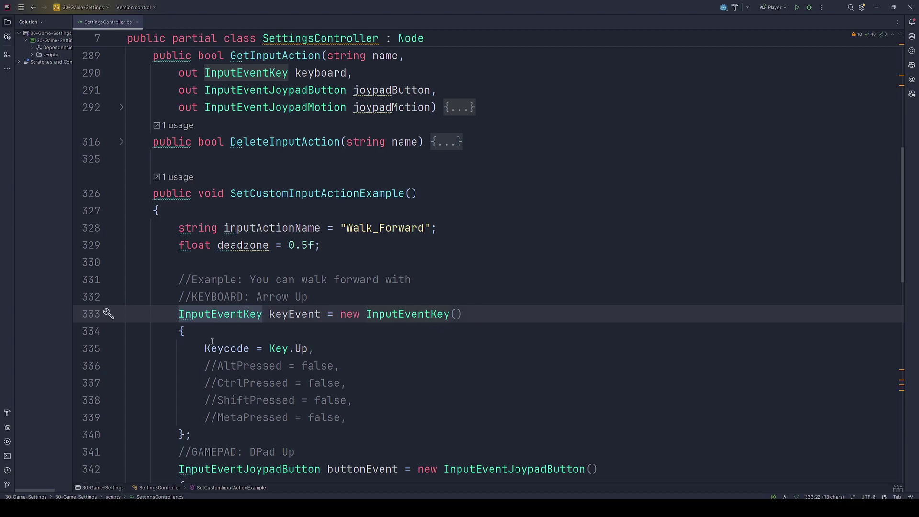
{"action": "double_click", "coordinate": [301, 349]}
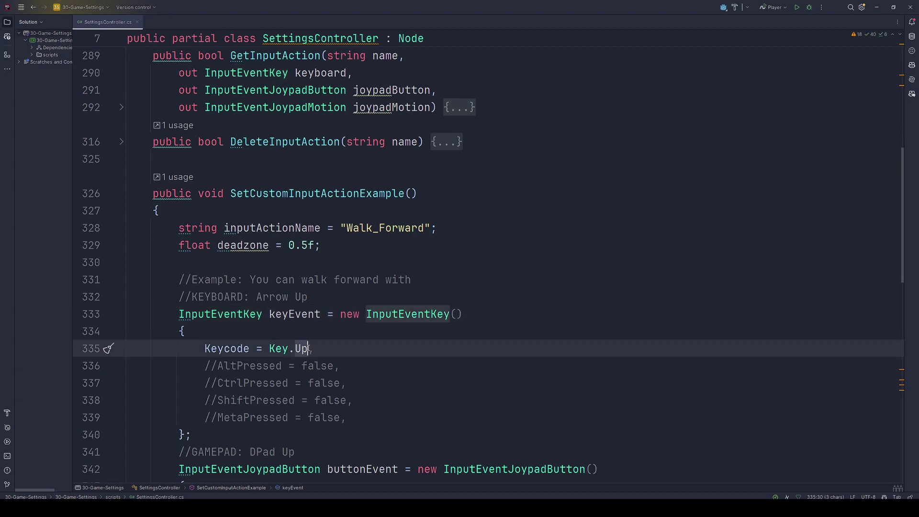
{"action": "scroll", "coordinate": [308, 342], "scroll_direction": "down", "scroll_amount": 1}
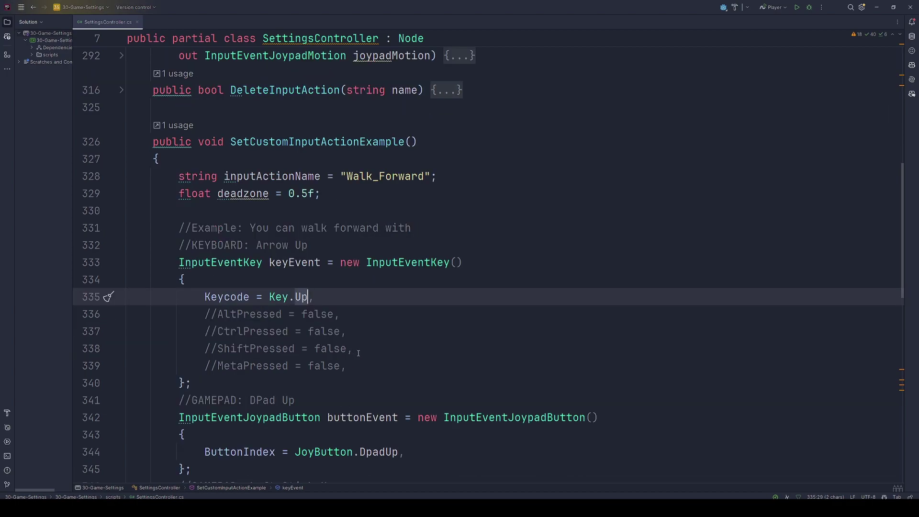
{"action": "double_click", "coordinate": [249, 314]}
{"action": "double_click", "coordinate": [243, 333]}
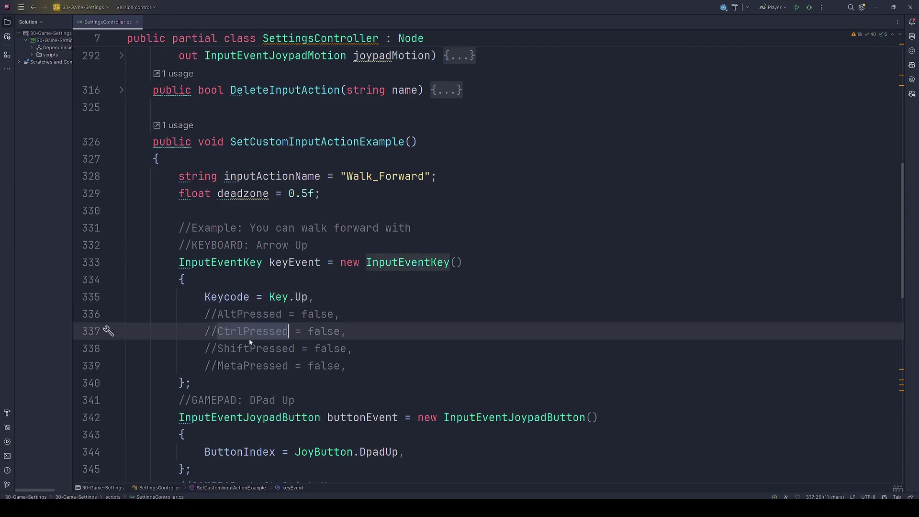
{"action": "double_click", "coordinate": [252, 349]}
{"action": "double_click", "coordinate": [255, 367]}
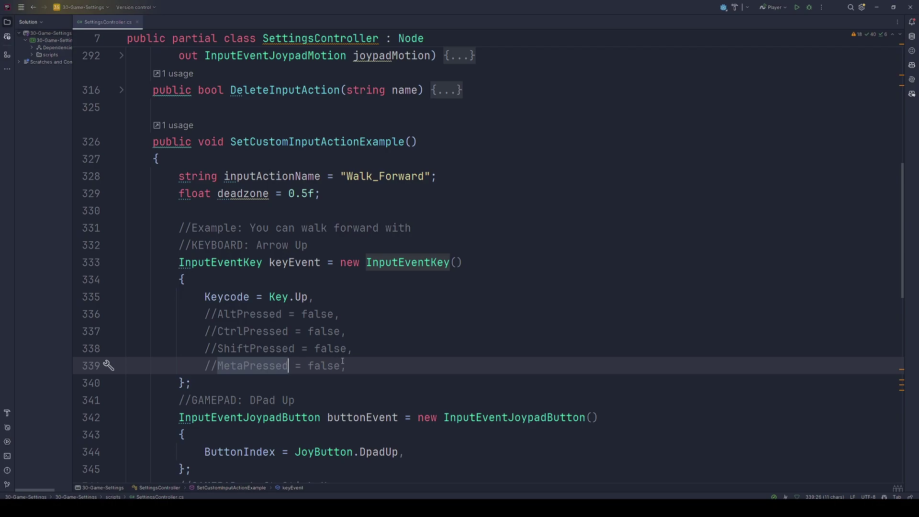
{"action": "left_click_drag", "start_coordinate": [345, 365], "coordinate": [136, 320]}
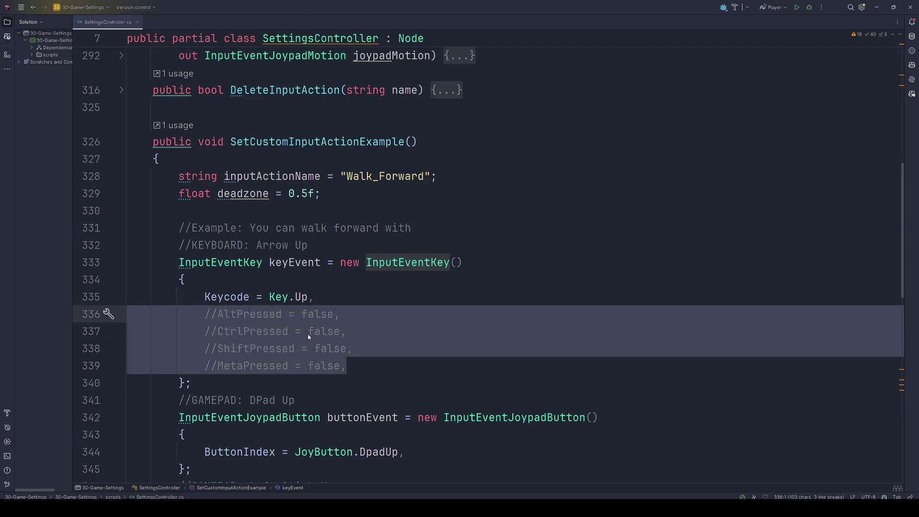
{"action": "left_click_drag", "start_coordinate": [190, 383], "coordinate": [119, 266]}
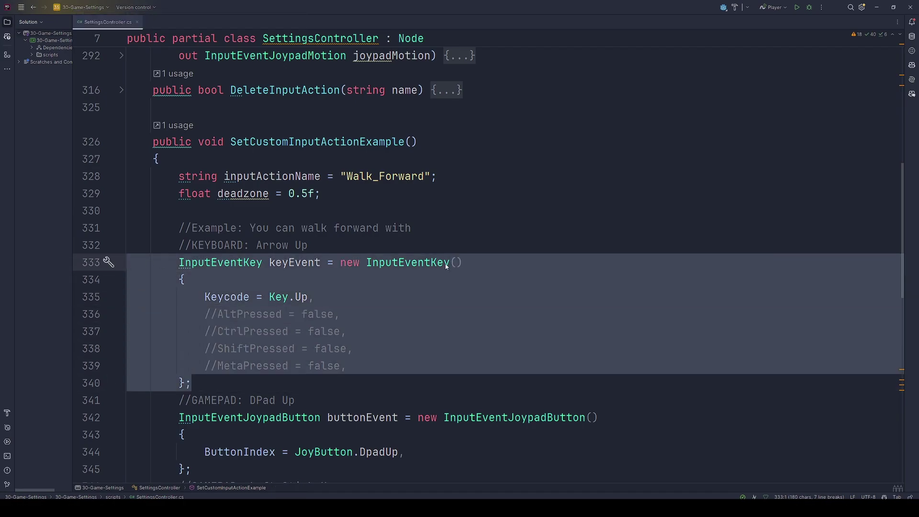
{"action": "scroll", "coordinate": [270, 329], "scroll_direction": "down", "scroll_amount": 3}
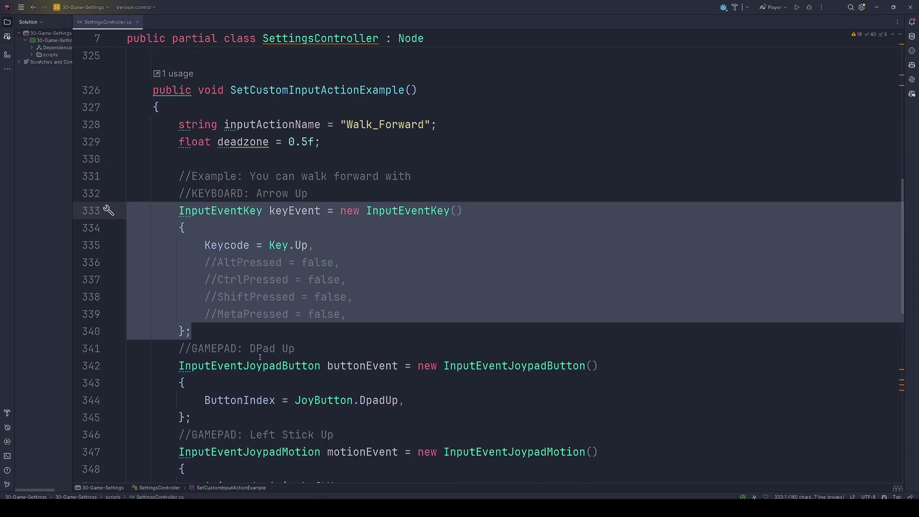
{"action": "left_click_drag", "start_coordinate": [250, 348], "coordinate": [295, 350]}
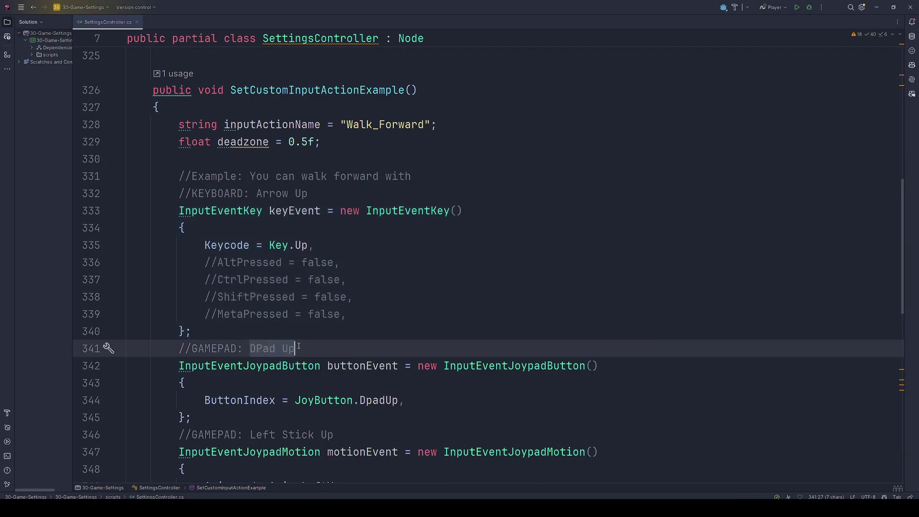
{"action": "double_click", "coordinate": [243, 357]}
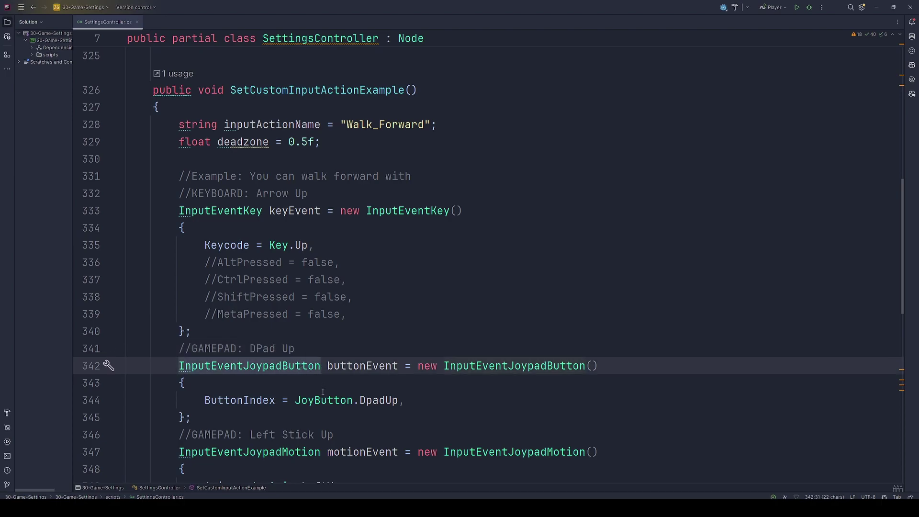
{"action": "double_click", "coordinate": [245, 400]}
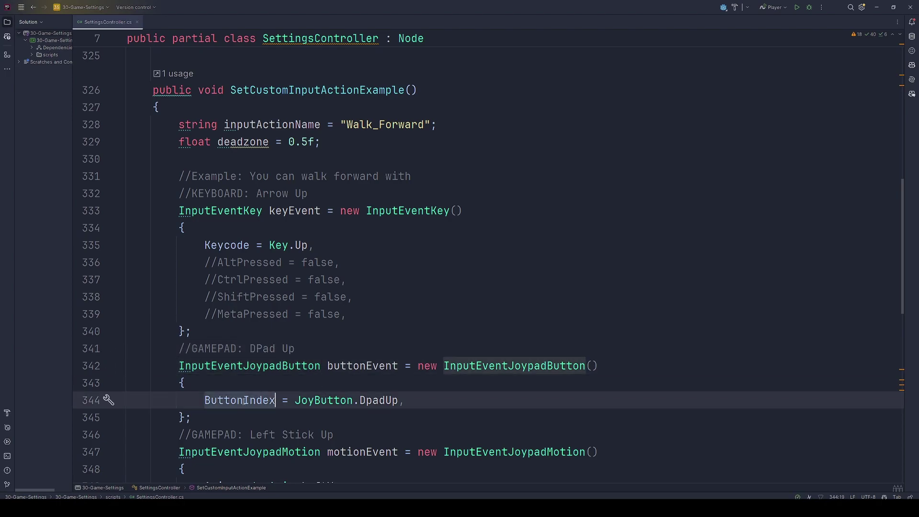
{"action": "double_click", "coordinate": [324, 400]}
{"action": "double_click", "coordinate": [379, 399]}
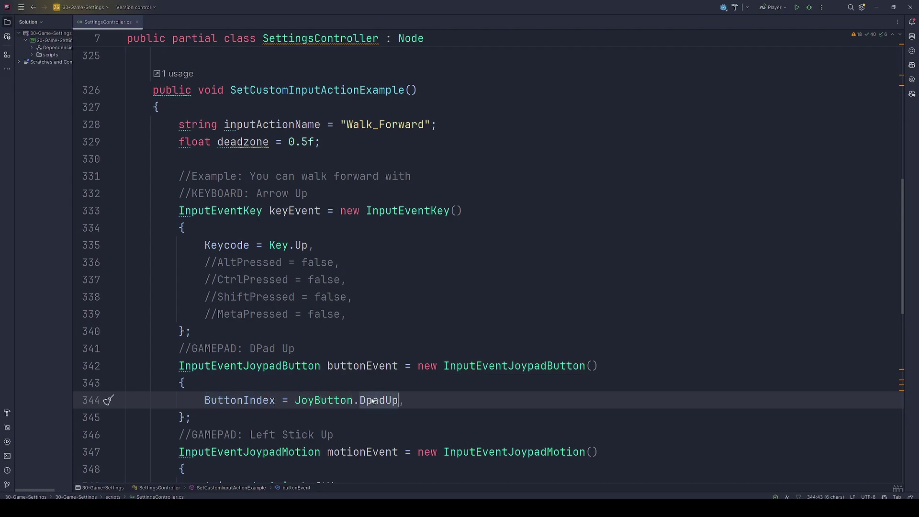
{"action": "scroll", "coordinate": [372, 400], "scroll_direction": "down", "scroll_amount": 3}
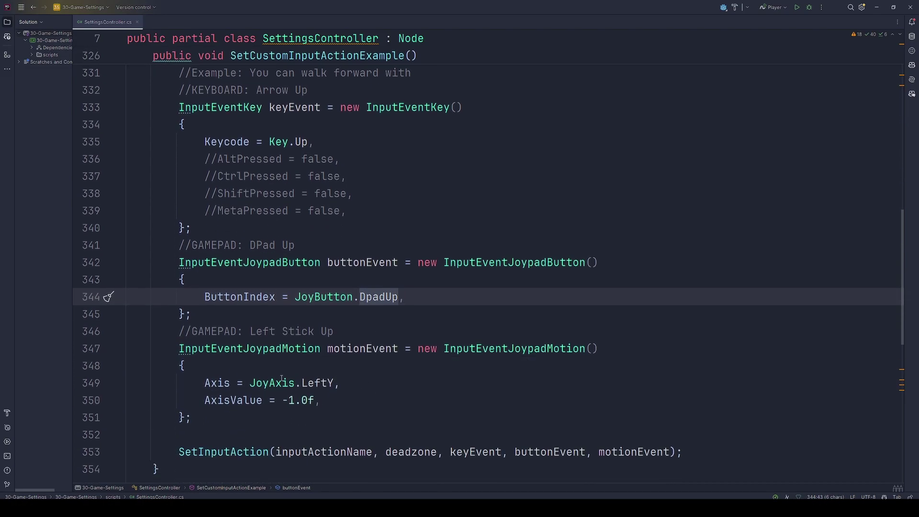
{"action": "left_click", "coordinate": [205, 383]}
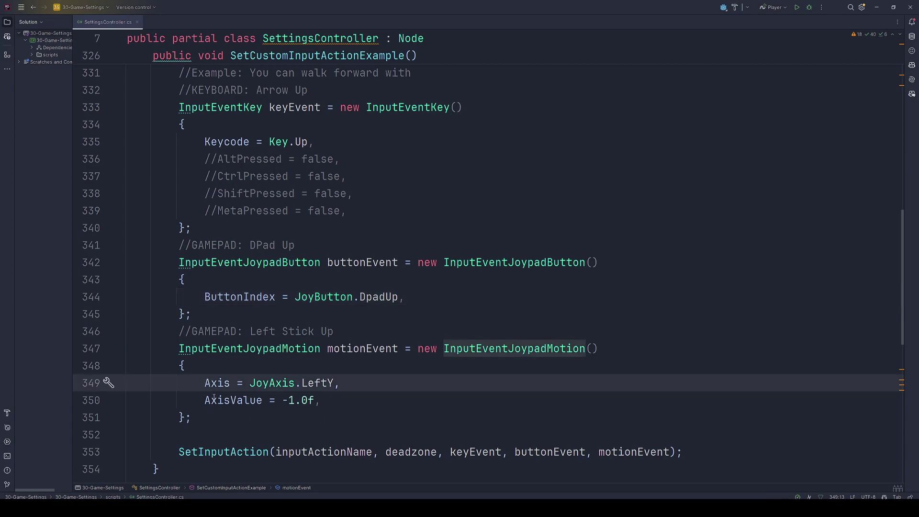
{"action": "key", "text": "Down"}
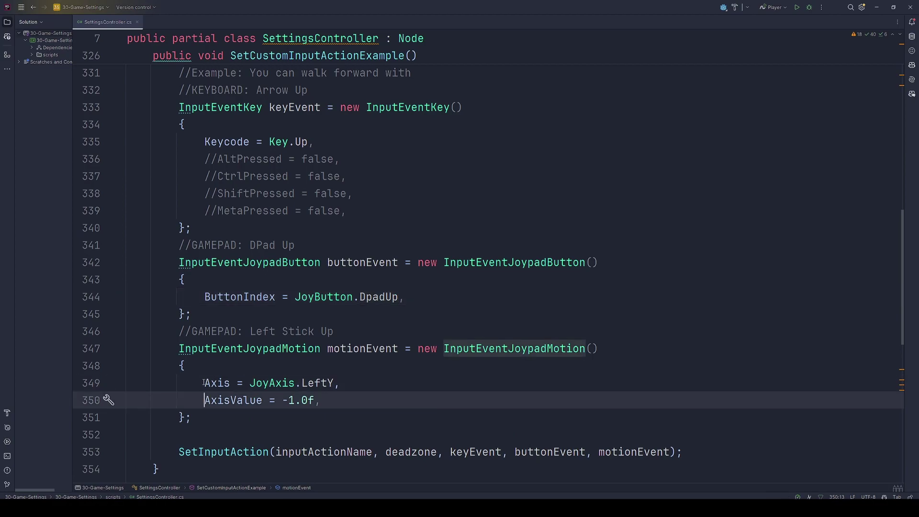
{"action": "left_click", "coordinate": [204, 383]}
{"action": "double_click", "coordinate": [320, 383]}
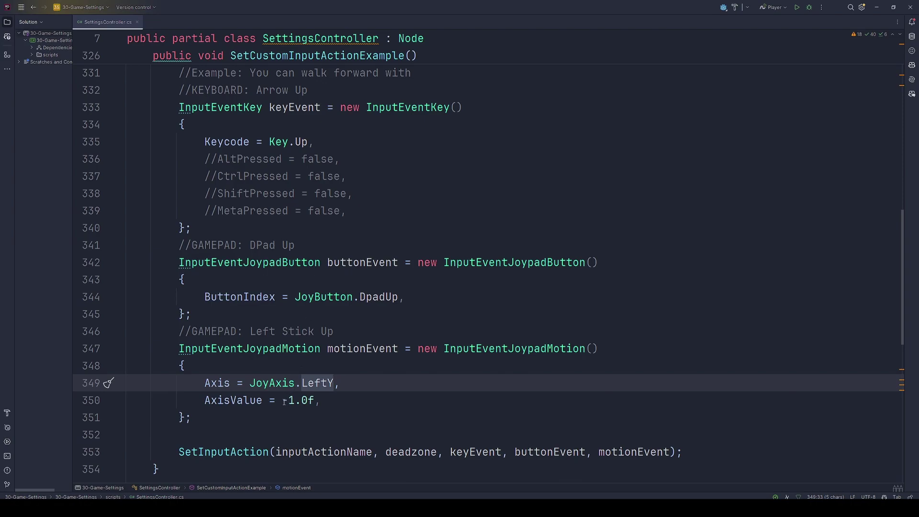
{"action": "left_click_drag", "start_coordinate": [289, 400], "coordinate": [317, 401]}
{"action": "left_click", "coordinate": [349, 401]}
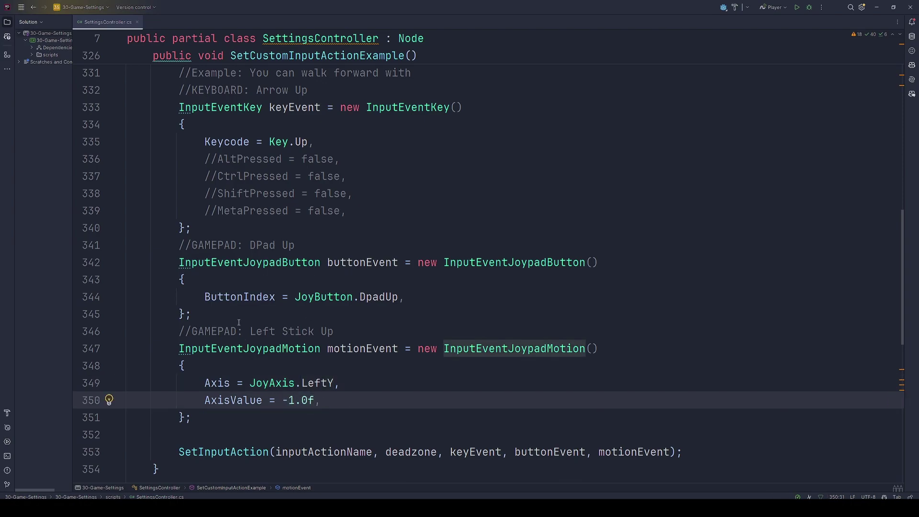
{"action": "scroll", "coordinate": [205, 162], "scroll_direction": "up", "scroll_amount": 2}
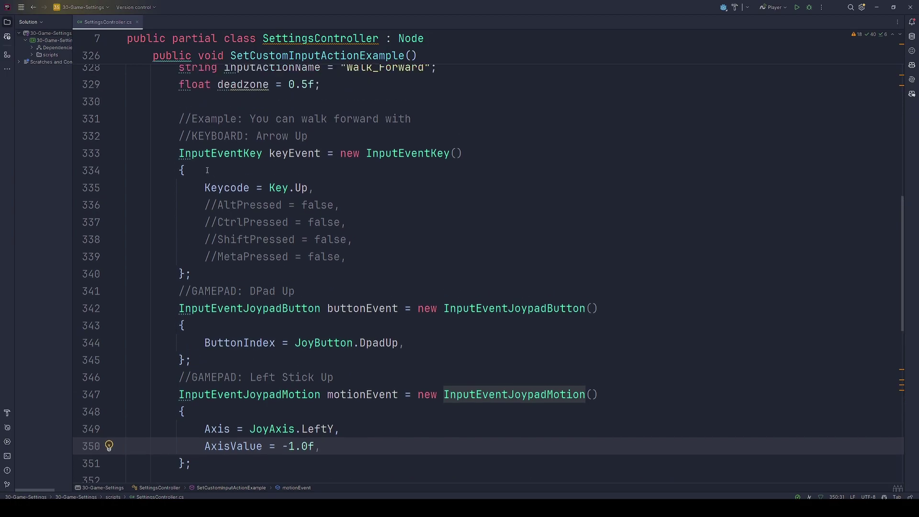
{"action": "scroll", "coordinate": [319, 171], "scroll_direction": "down", "scroll_amount": 3}
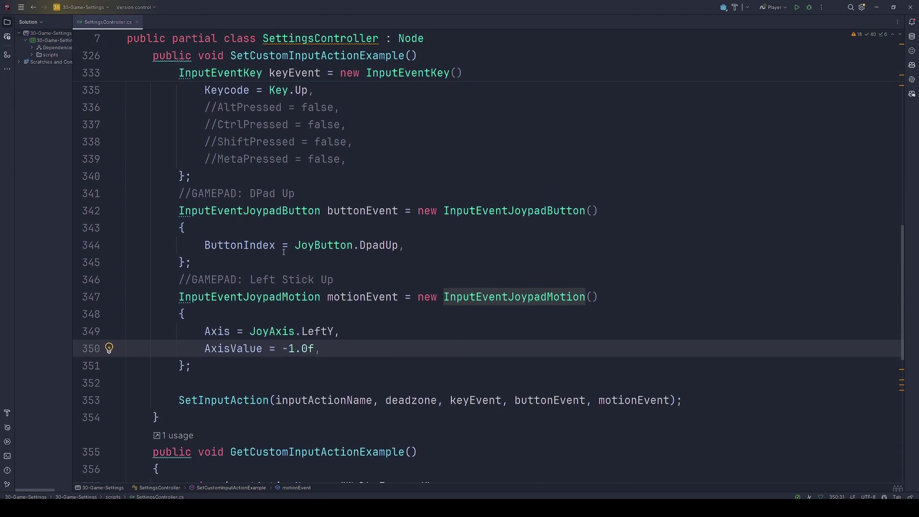
{"action": "mouse_move", "coordinate": [178, 400]}
{"action": "left_mouse_down"}
{"action": "mouse_move", "coordinate": [625, 409]}
{"action": "mouse_move", "coordinate": [698, 400]}
{"action": "left_mouse_up"}
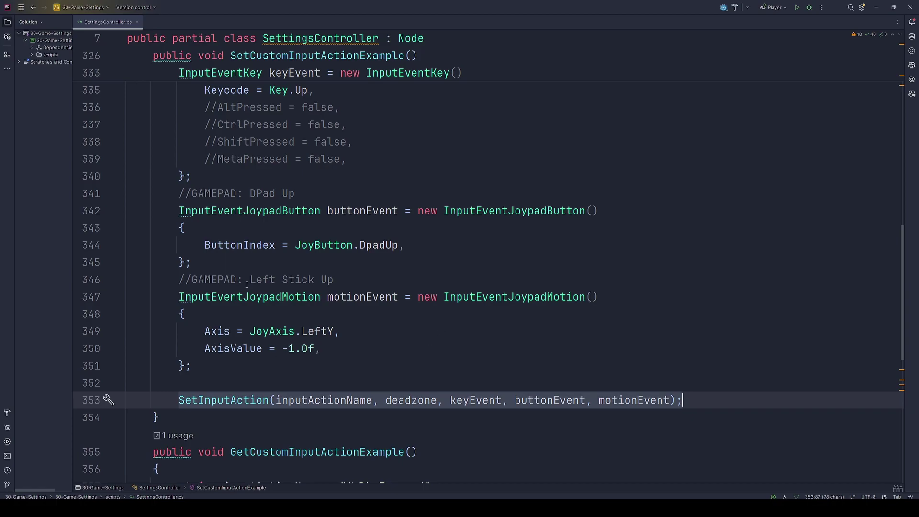
{"action": "scroll", "coordinate": [247, 285], "scroll_direction": "down", "scroll_amount": 3}
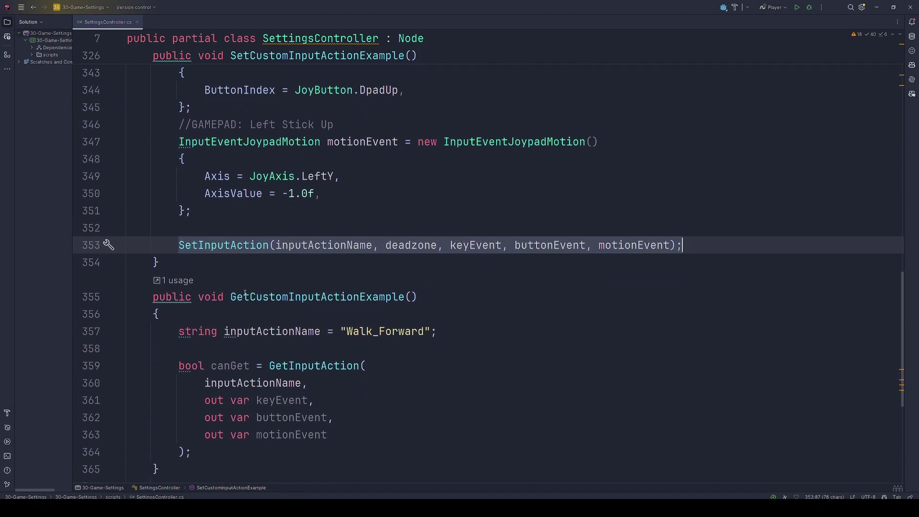
{"action": "double_click", "coordinate": [246, 297]}
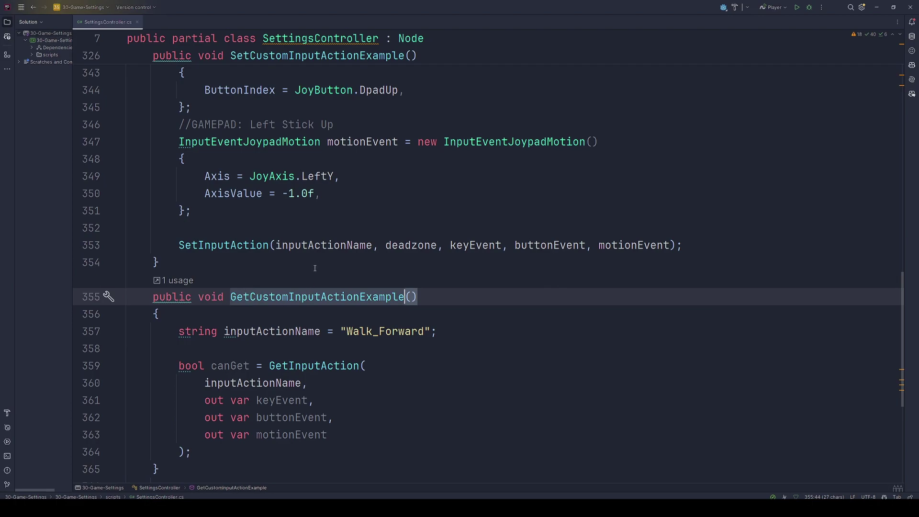
{"action": "left_click", "coordinate": [182, 323]}
{"action": "left_click", "coordinate": [446, 325]}
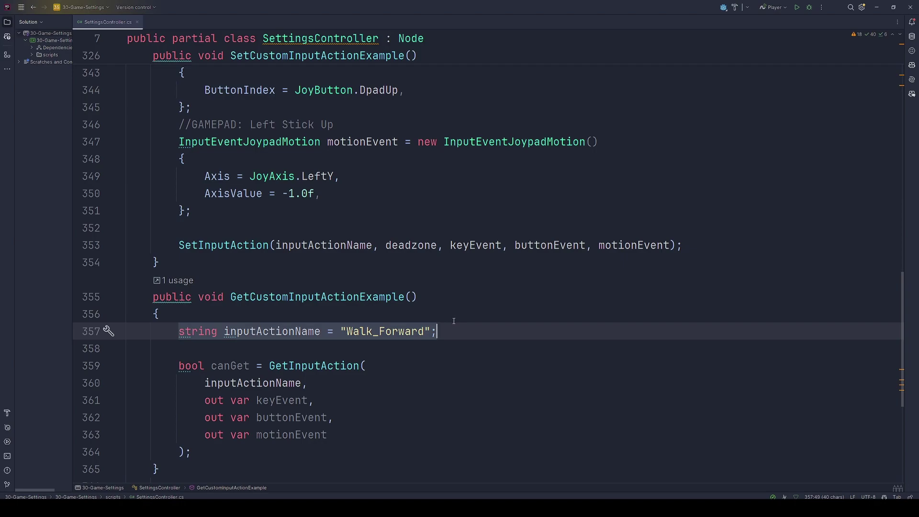
{"action": "scroll", "coordinate": [452, 318], "scroll_direction": "down", "scroll_amount": 1}
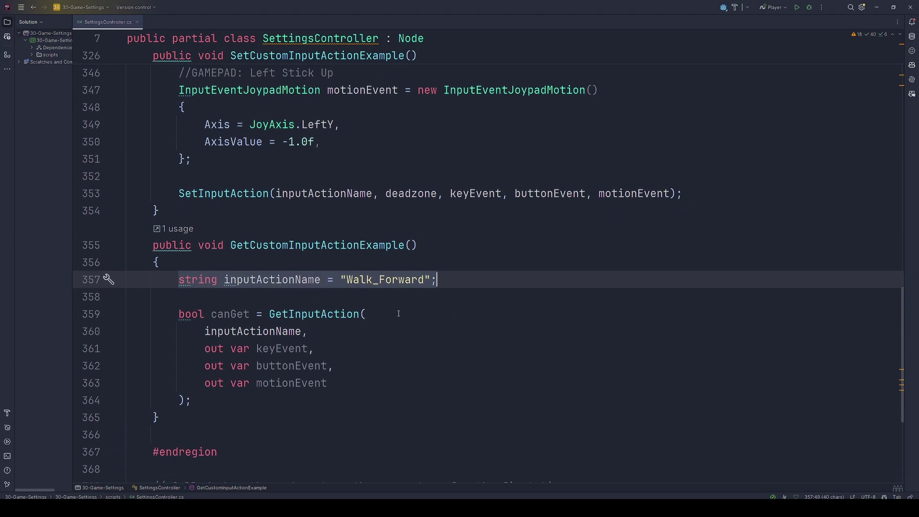
{"action": "double_click", "coordinate": [226, 314]}
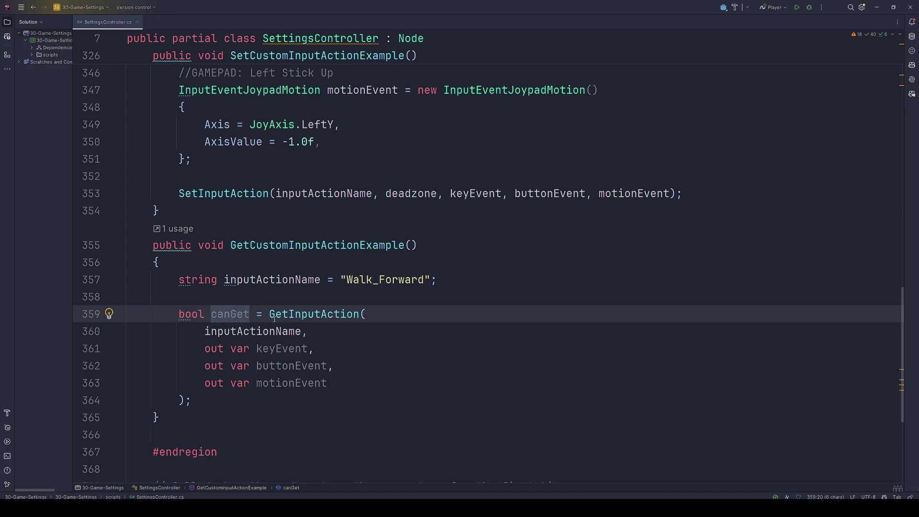
{"action": "double_click", "coordinate": [224, 331]}
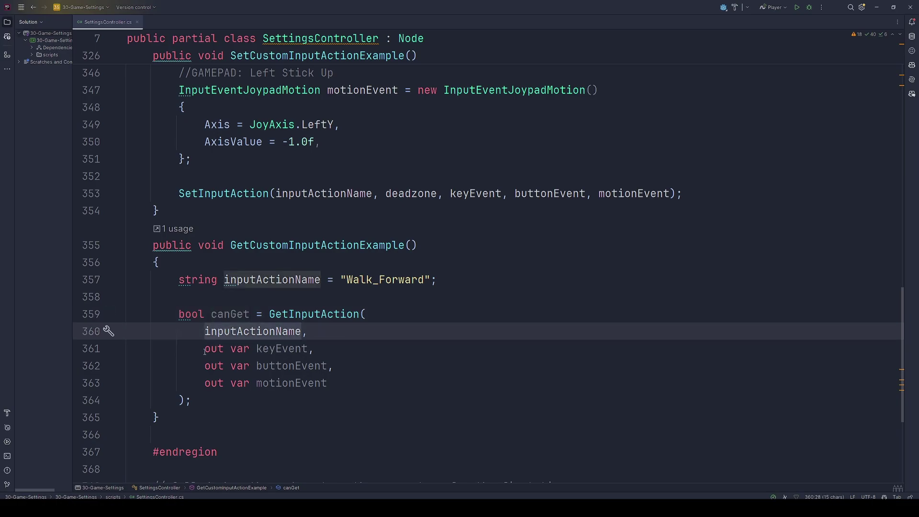
{"action": "mouse_move", "coordinate": [204, 350]}
{"action": "left_mouse_down"}
{"action": "mouse_move", "coordinate": [333, 365]}
{"action": "mouse_move", "coordinate": [339, 385]}
{"action": "left_mouse_up"}
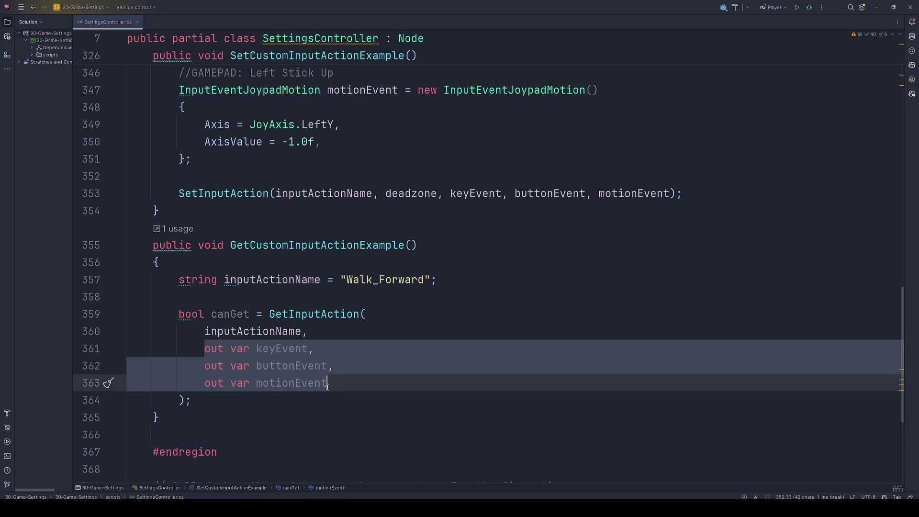
{"action": "left_click", "coordinate": [339, 386]}
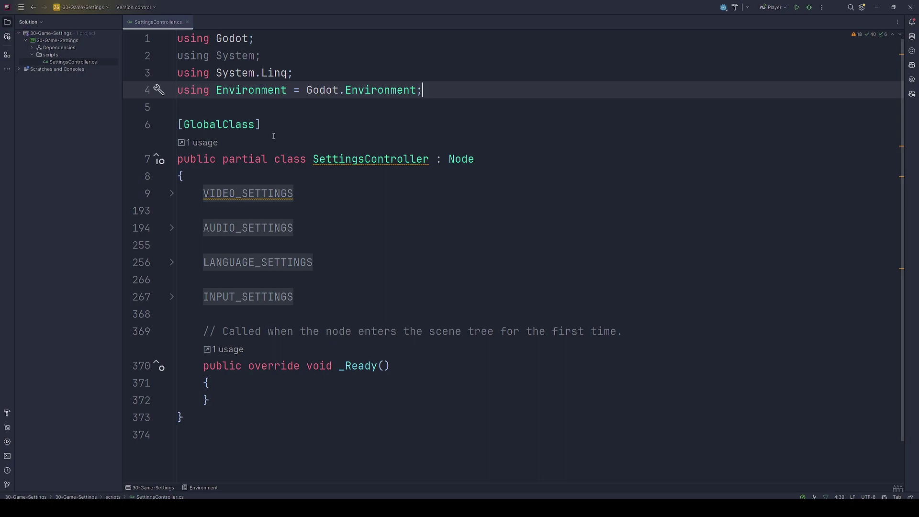
Step: Create a new class named Settings in the scripts folder
{"action": "right_click", "coordinate": [45, 55]}
{"action": "mouse_move", "coordinate": [100, 59]}
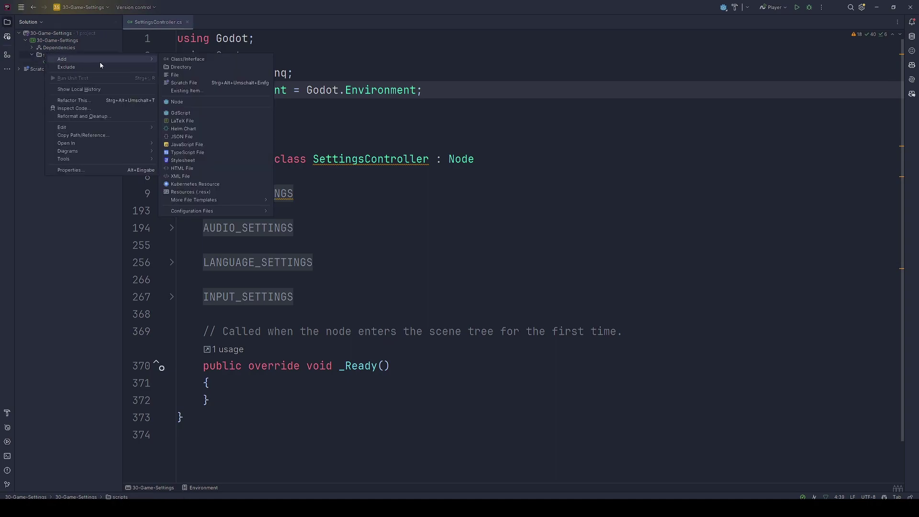
{"action": "left_click", "coordinate": [180, 59]}
{"action": "type", "text": "Settings"}
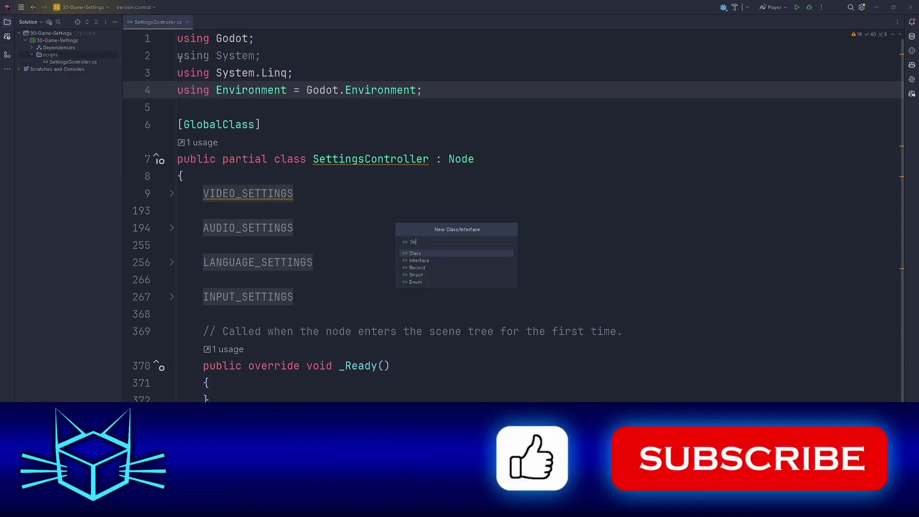
{"action": "key", "text": "Return"}
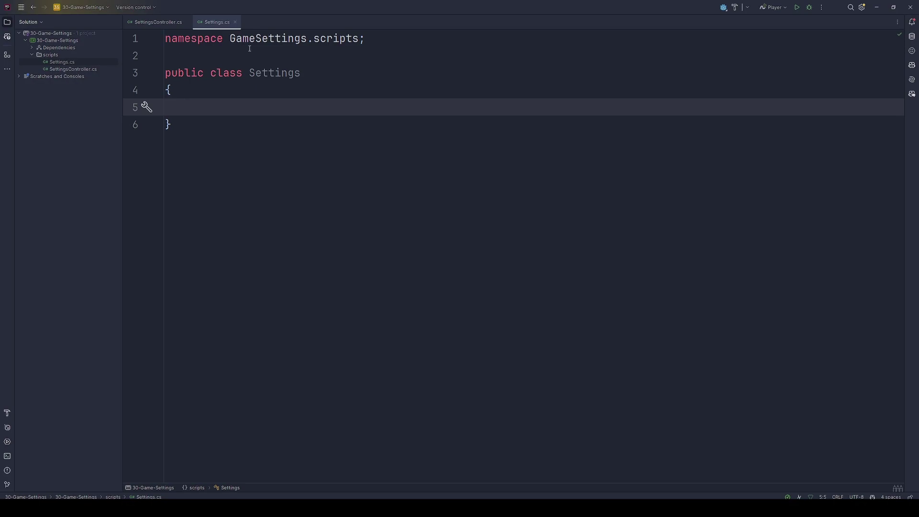
Step: Replace the empty Settings class body with the pasted full Settings class
{"action": "left_click", "coordinate": [312, 75]}
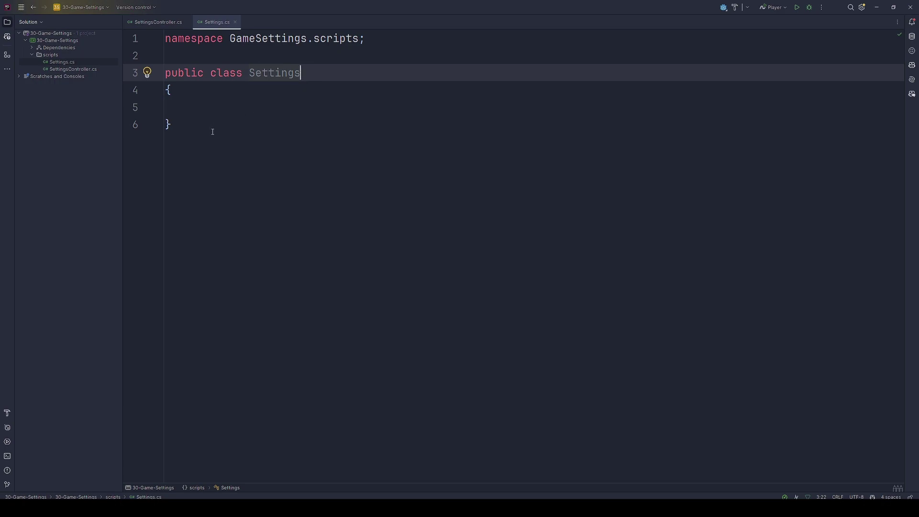
{"action": "left_click_drag", "start_coordinate": [213, 132], "coordinate": [158, 76]}
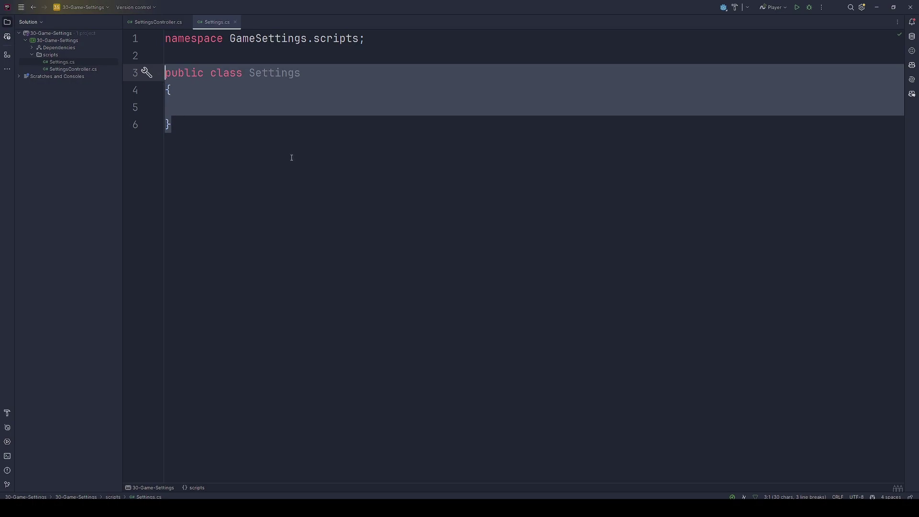
{"action": "type", "text": "public class Settings {     //VIDEO - Resolution & Fullscreen     public int ResolutionWidth { get; set; }     public int ResolutionHeight { get; set; }     public bool IsFullscreen { get; set; }      //AUDIO - Master Volume     public float MasterVolumeDb { get; set; }      //LOCALIZATION - Current Locale     public string CurrentLocale { get; set; }      //INPUT - Walk Forward     //Group these variables into a \"InputActionData\" class     public string InputActionName { get; set; }     public float InputActionDeadzone { get; set; }     public Key InputActionKeyboardKey { get; set; }     public JoyButton InputActionJoypadButton { get; set; }     public JoyAxis InputActionJoypadAxis { get; set; }     public float InputActionJoypadAxisValue { get; set; }      public Settings()     {     } }"}
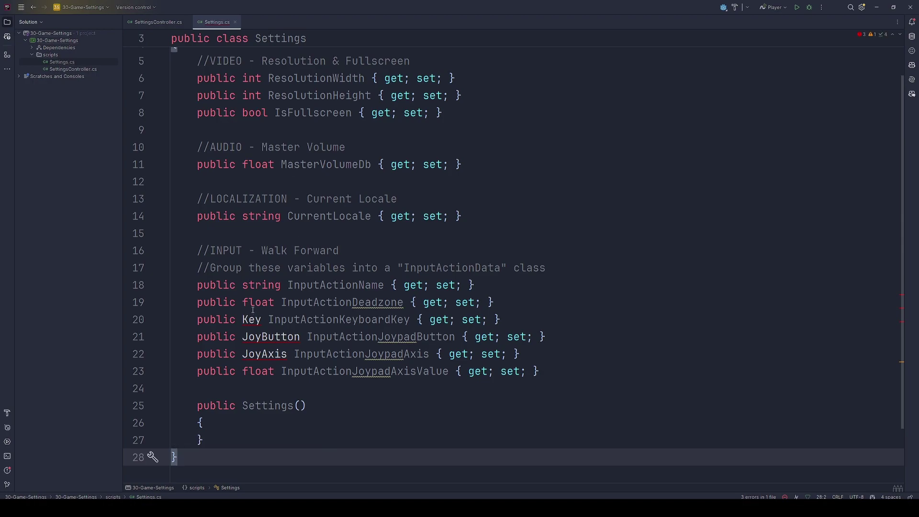
Step: Add 'using Godot;' via the Key type and review the VIDEO properties ResolutionWidth and IsFullscreen
{"action": "left_click", "coordinate": [252, 310]}
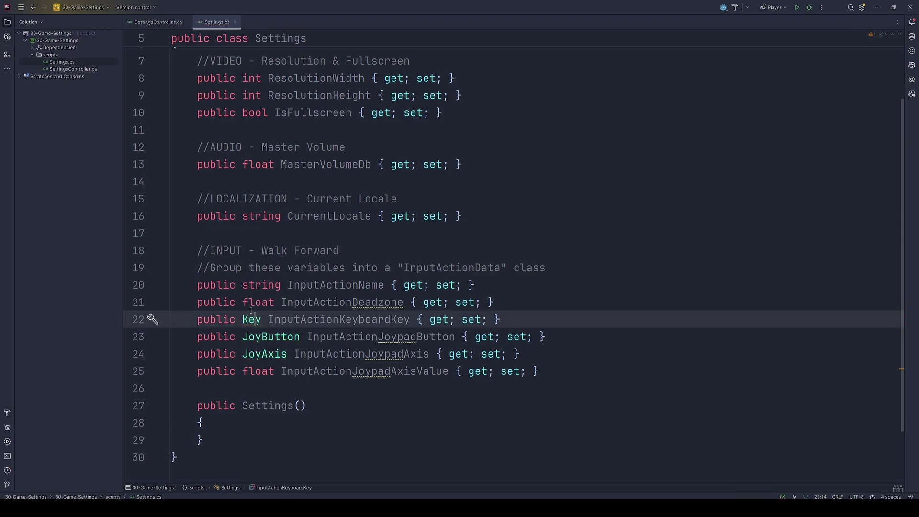
{"action": "scroll", "coordinate": [250, 311], "scroll_direction": "up", "scroll_amount": 3}
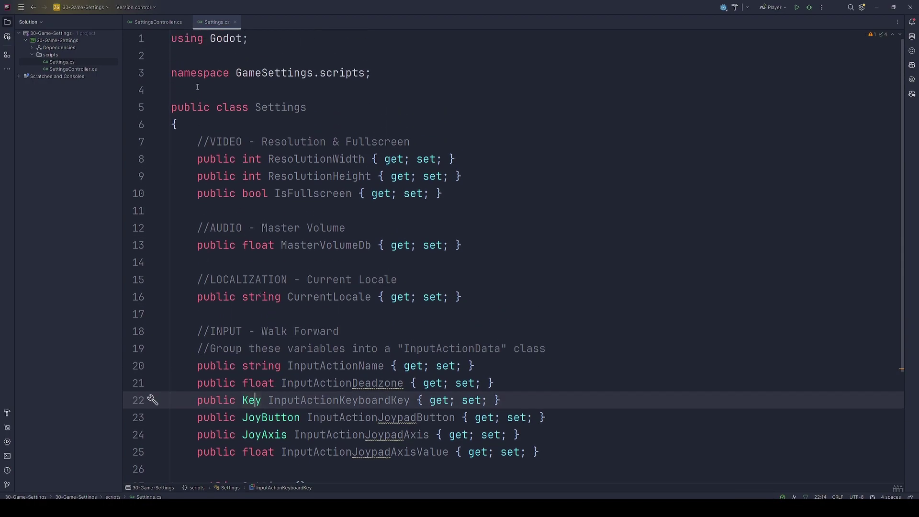
{"action": "left_click_drag", "start_coordinate": [196, 141], "coordinate": [462, 140]}
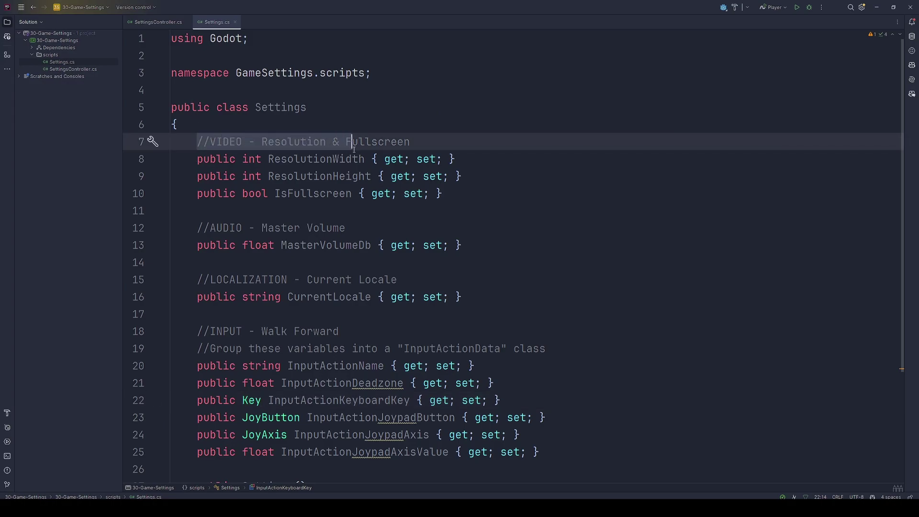
{"action": "double_click", "coordinate": [293, 160]}
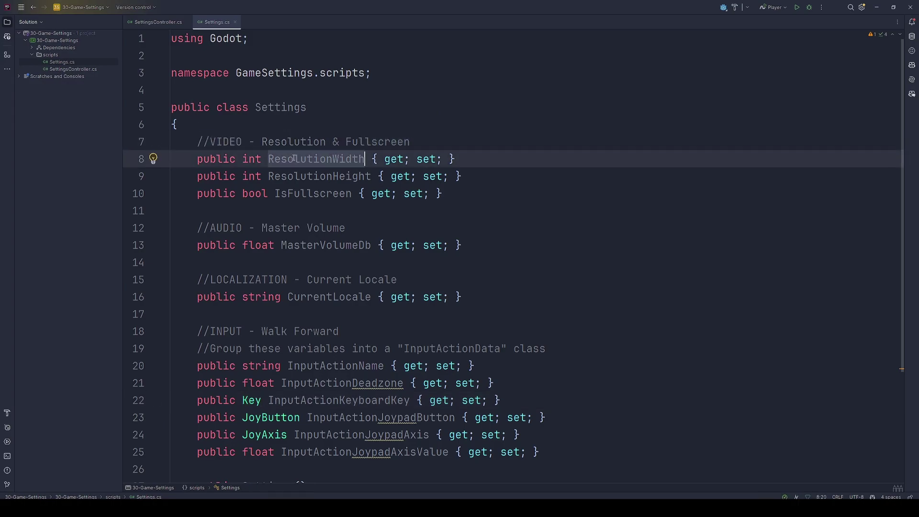
{"action": "double_click", "coordinate": [290, 194]}
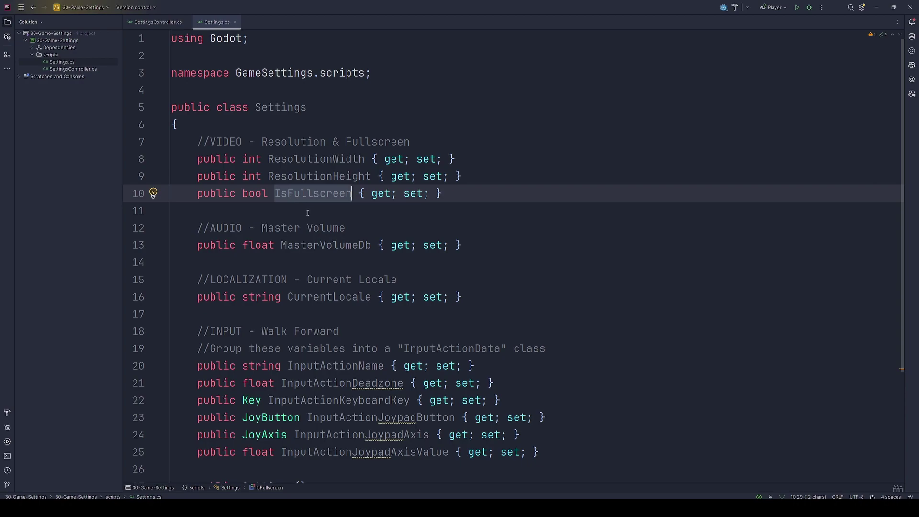
Step: Review MasterVolumeDb, CurrentLocale and the six Walk Forward input action properties
{"action": "left_click_drag", "start_coordinate": [194, 228], "coordinate": [346, 228]}
{"action": "double_click", "coordinate": [338, 246]}
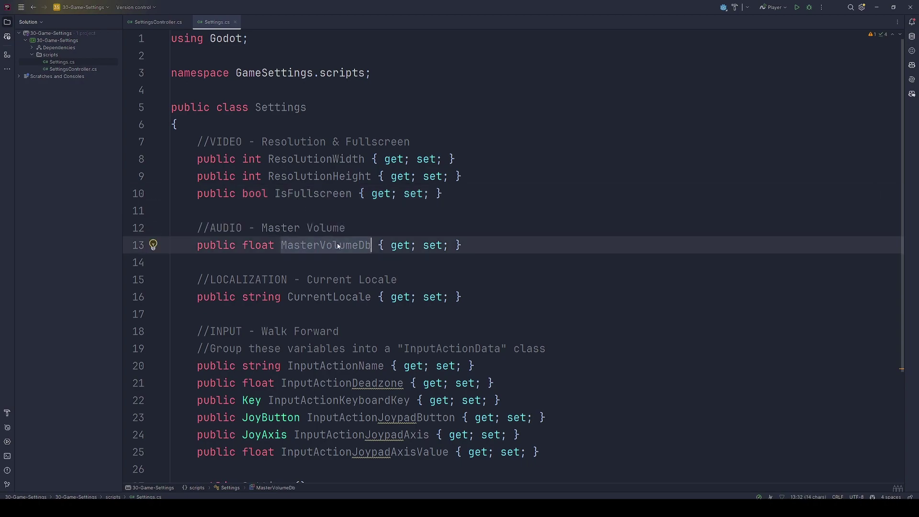
{"action": "double_click", "coordinate": [231, 279]}
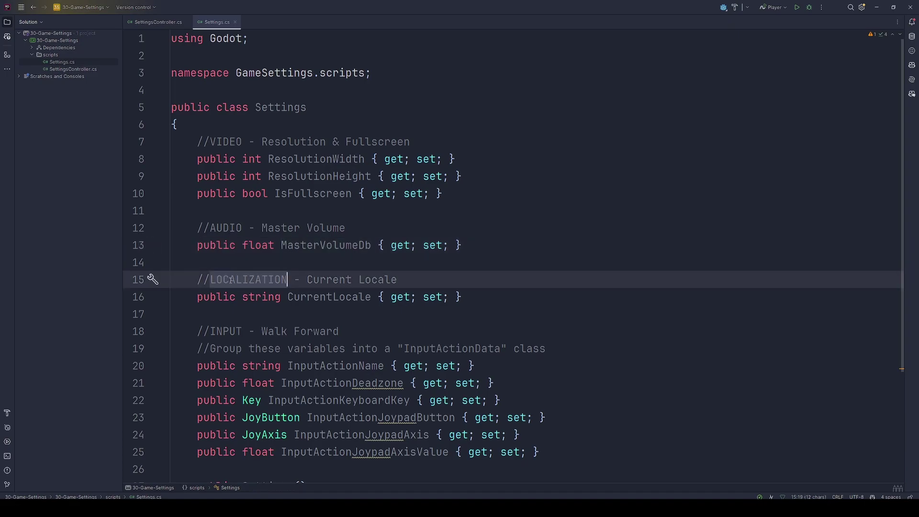
{"action": "double_click", "coordinate": [371, 297]}
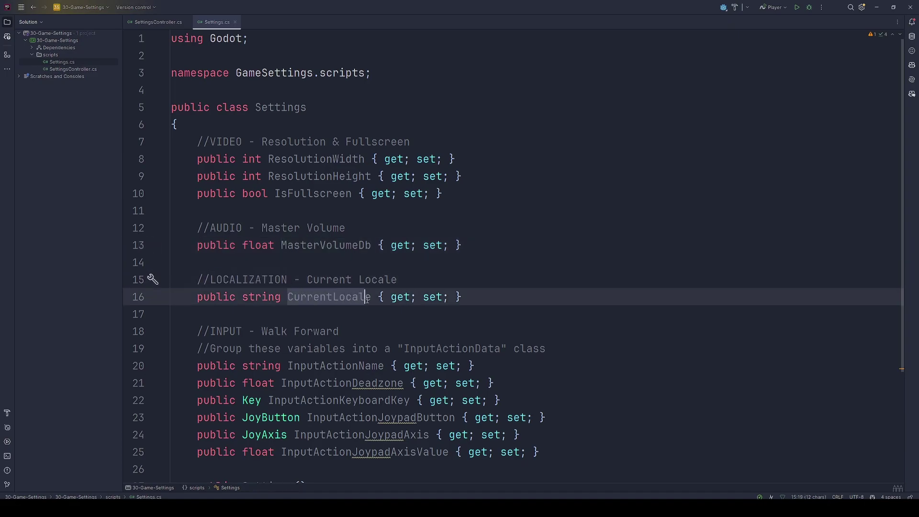
{"action": "scroll", "coordinate": [352, 300], "scroll_direction": "down", "scroll_amount": 1}
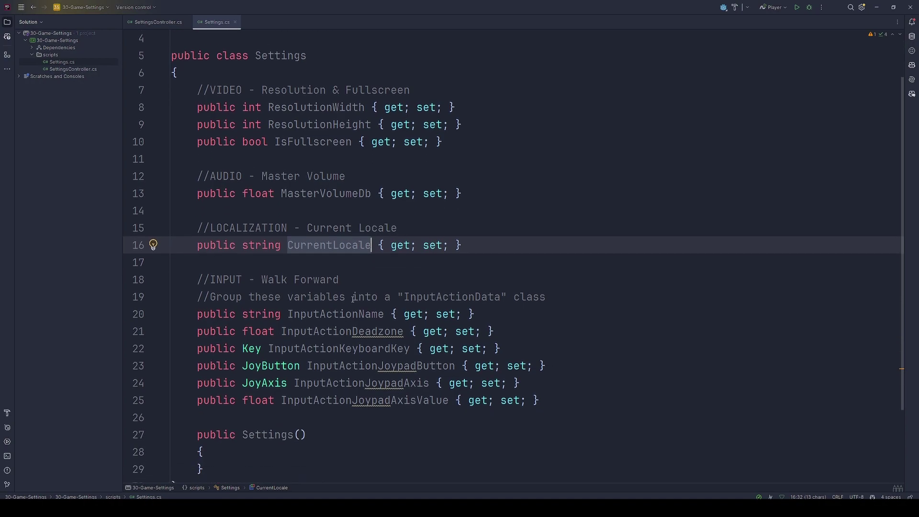
{"action": "left_click_drag", "start_coordinate": [200, 280], "coordinate": [336, 279]}
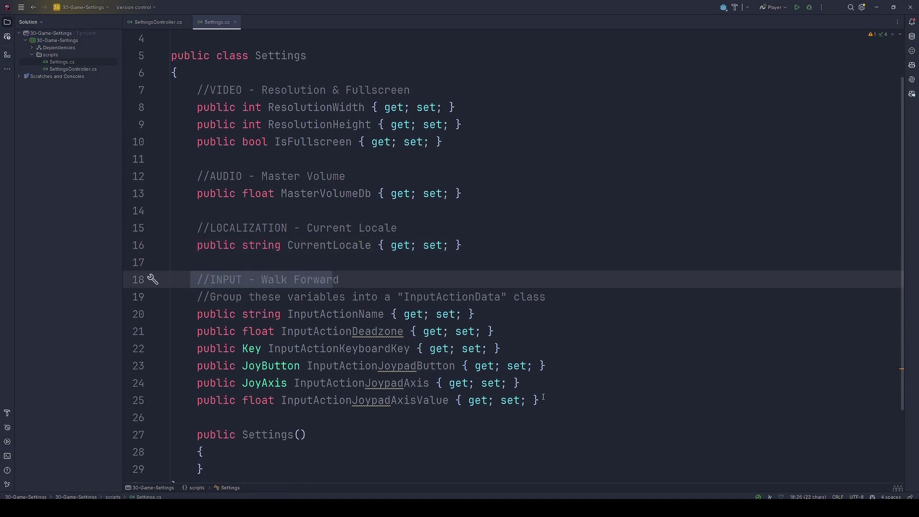
{"action": "left_click_drag", "start_coordinate": [543, 397], "coordinate": [121, 316]}
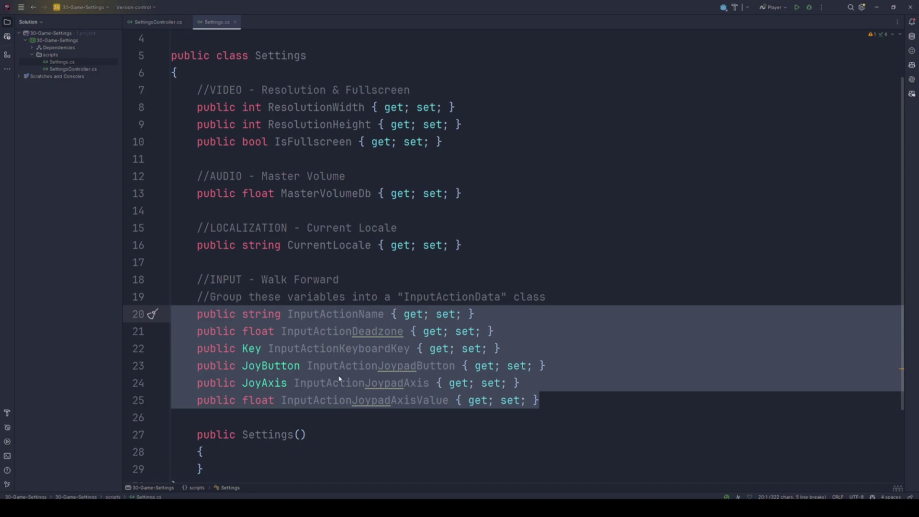
Step: Highlight the six input action properties and the suggested InputActionData class name
{"action": "double_click", "coordinate": [452, 298]}
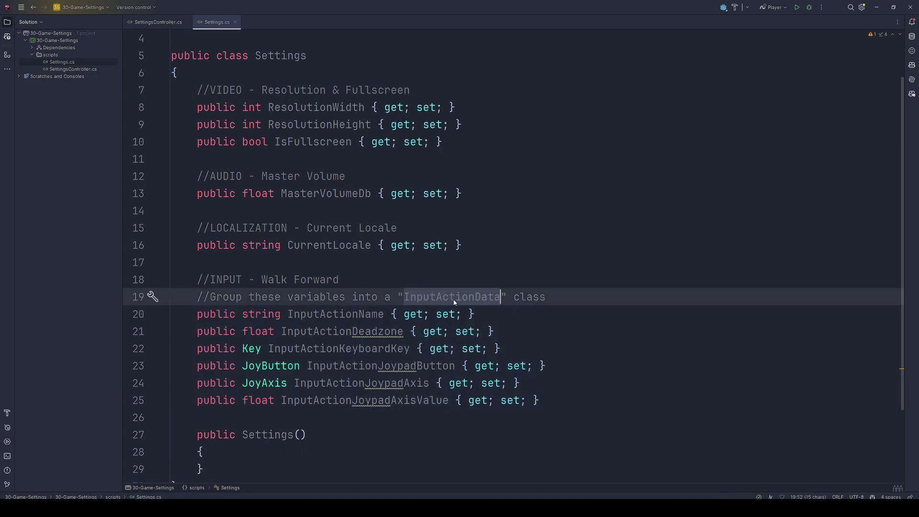
{"action": "left_click_drag", "start_coordinate": [561, 401], "coordinate": [157, 316]}
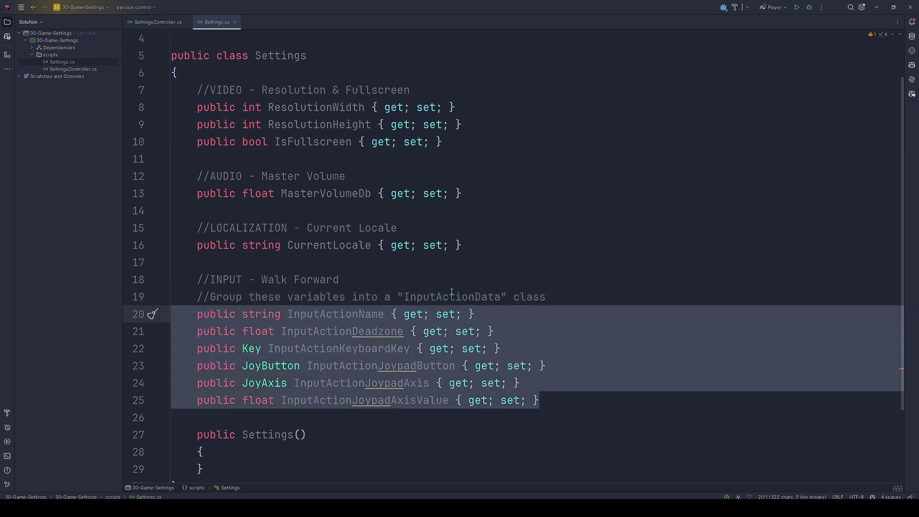
{"action": "double_click", "coordinate": [476, 297]}
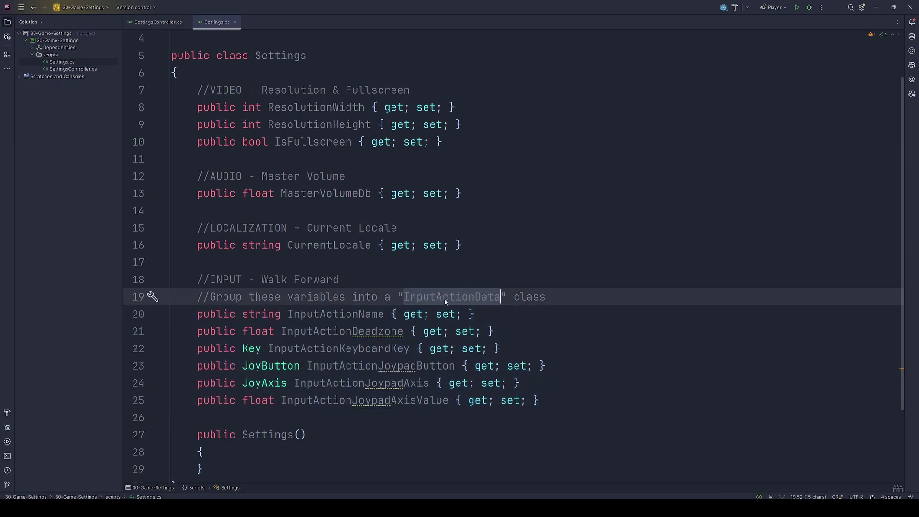
{"action": "key", "text": "ctrl+Tab"}
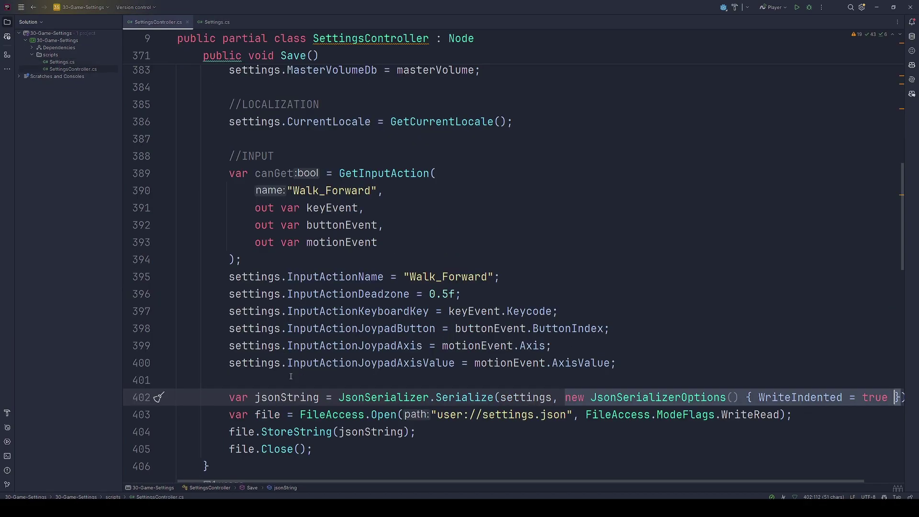
{"action": "left_click_drag", "start_coordinate": [230, 415], "coordinate": [397, 415]}
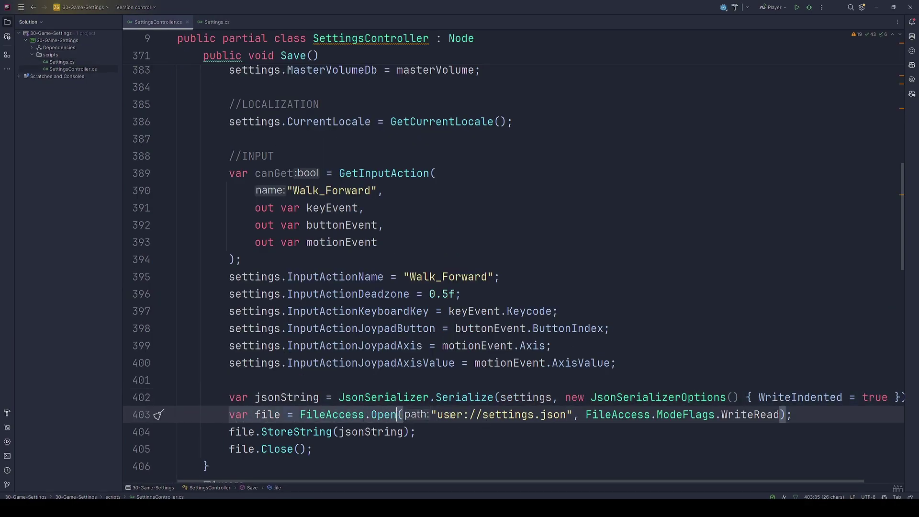
{"action": "double_click", "coordinate": [453, 416]}
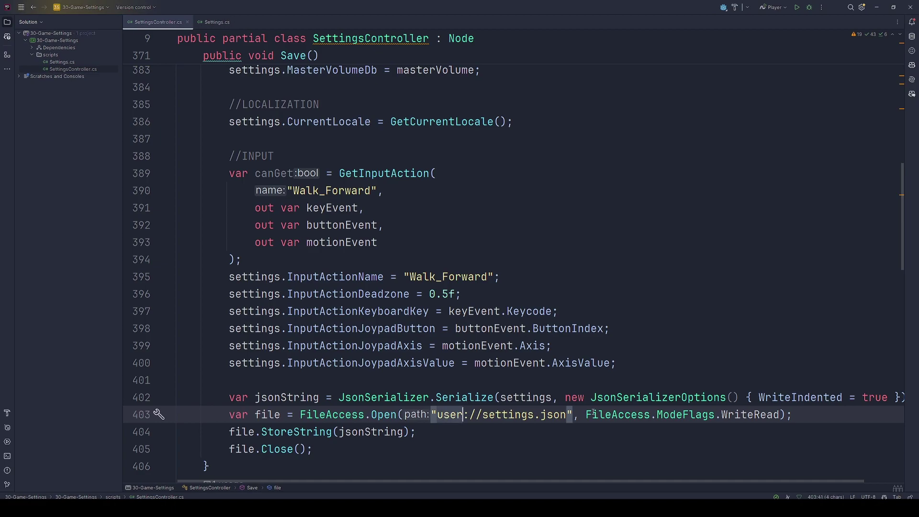
{"action": "mouse_move", "coordinate": [739, 410]}
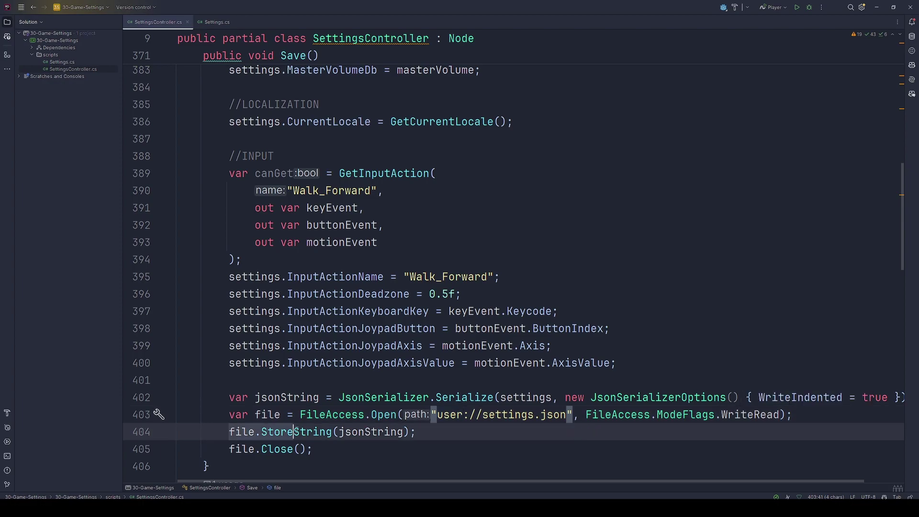
{"action": "left_click_drag", "start_coordinate": [229, 431], "coordinate": [417, 432]}
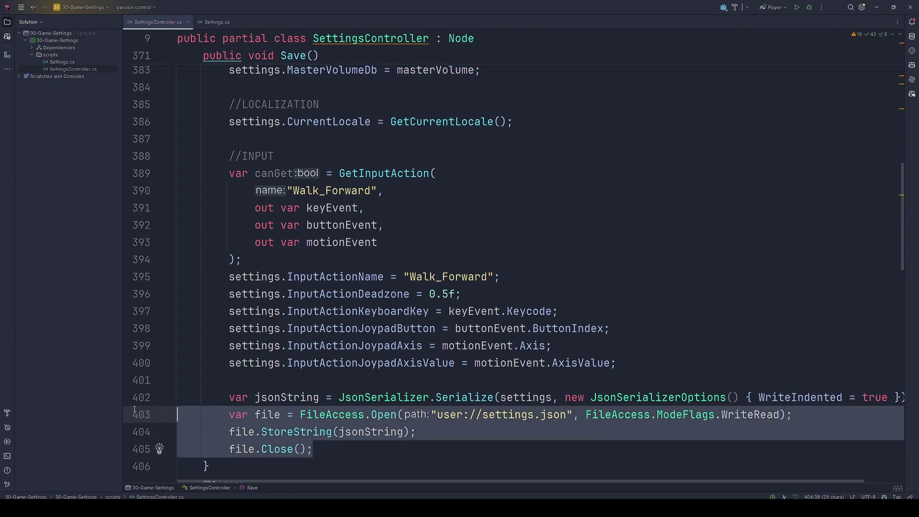
{"action": "left_click_drag", "start_coordinate": [328, 449], "coordinate": [129, 394]}
{"action": "left_click", "coordinate": [482, 442]}
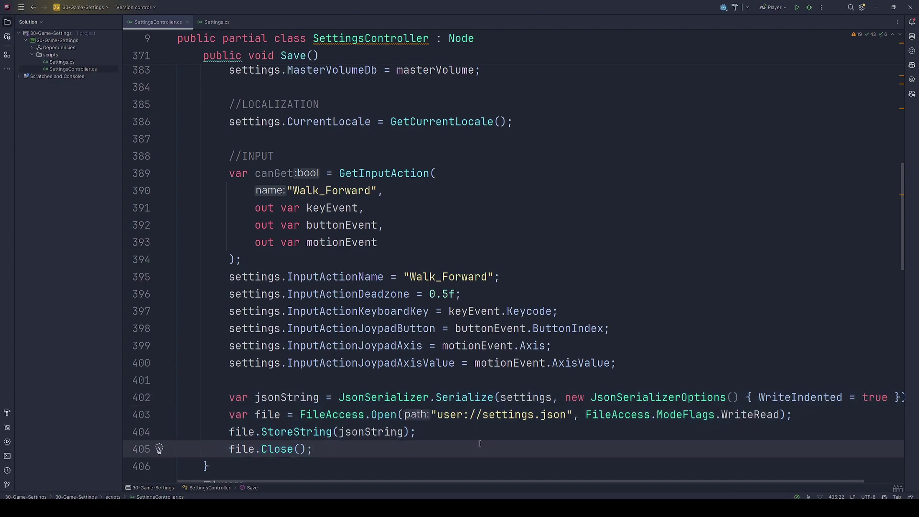
{"action": "left_click_drag", "start_coordinate": [645, 365], "coordinate": [192, 276]}
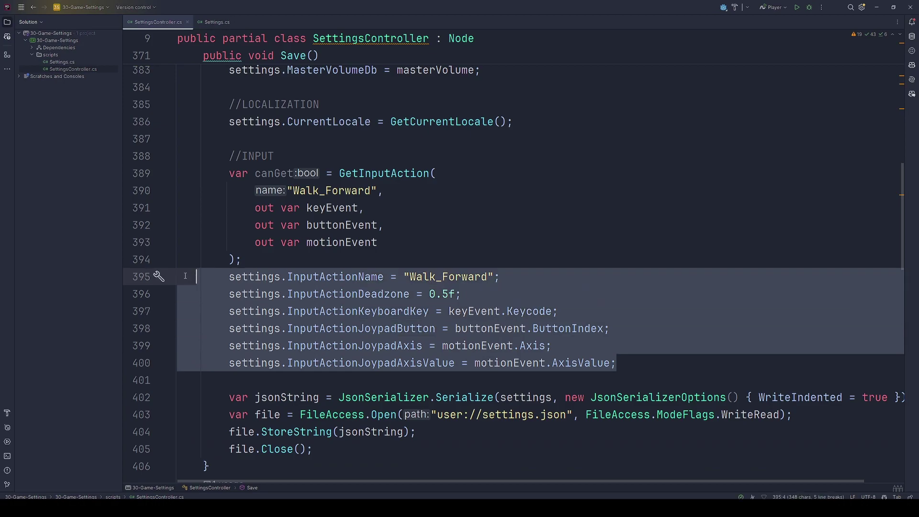
{"action": "left_click", "coordinate": [368, 448]}
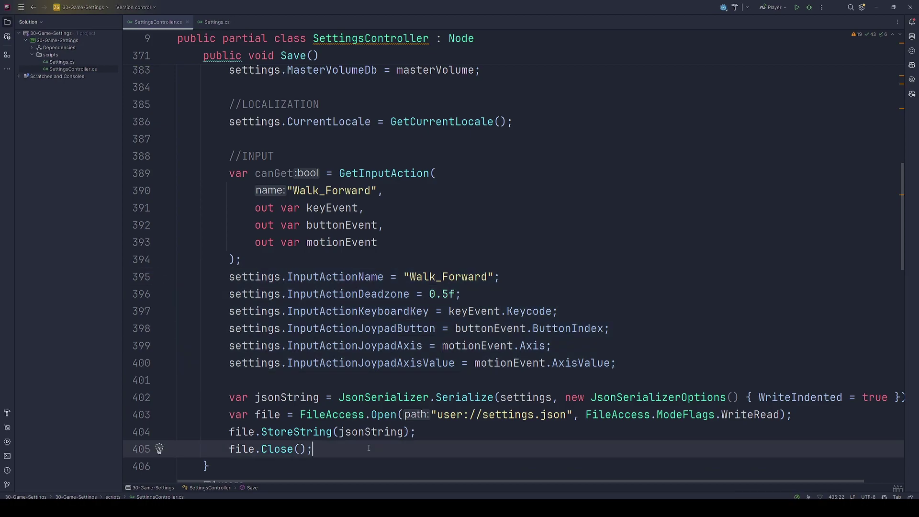
{"action": "scroll", "coordinate": [368, 448], "scroll_direction": "down", "scroll_amount": 7}
{"action": "double_click", "coordinate": [383, 173]}
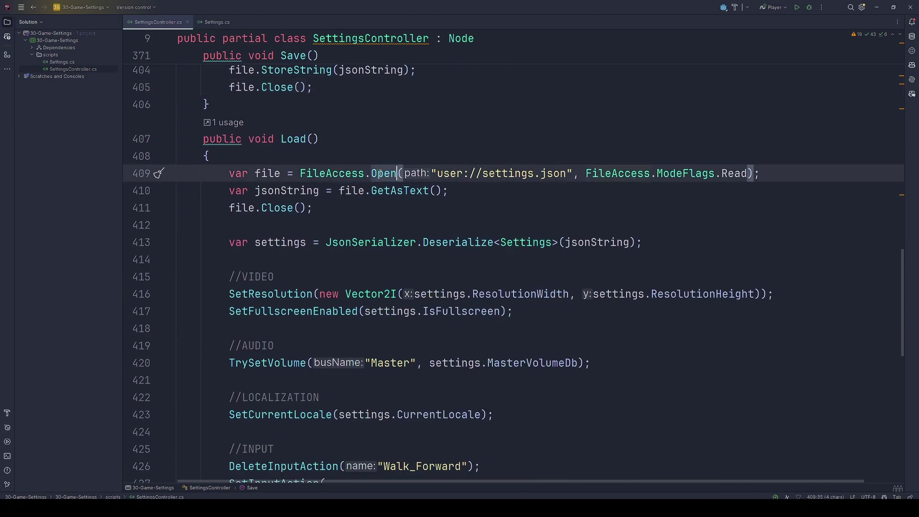
{"action": "mouse_move", "coordinate": [450, 192]}
{"action": "left_mouse_down"}
{"action": "mouse_move", "coordinate": [230, 205]}
{"action": "mouse_move", "coordinate": [339, 211]}
{"action": "left_mouse_up"}
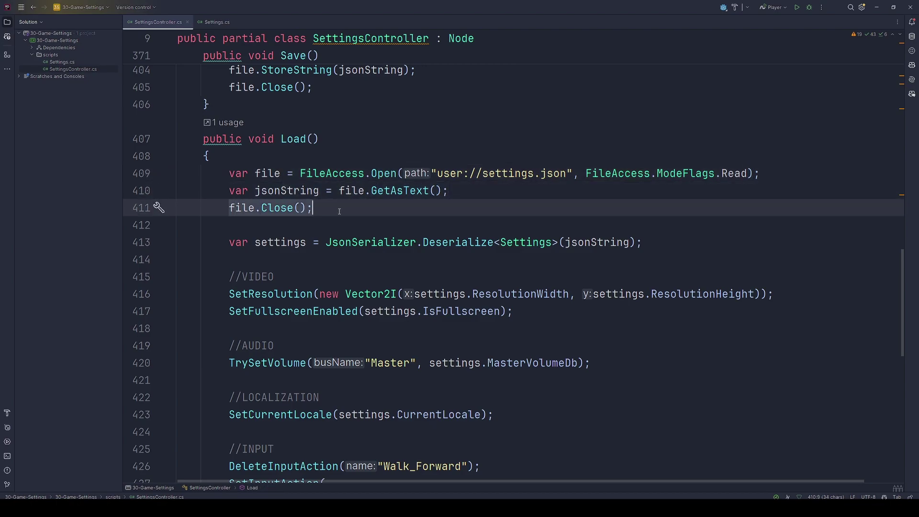
{"action": "double_click", "coordinate": [523, 242]}
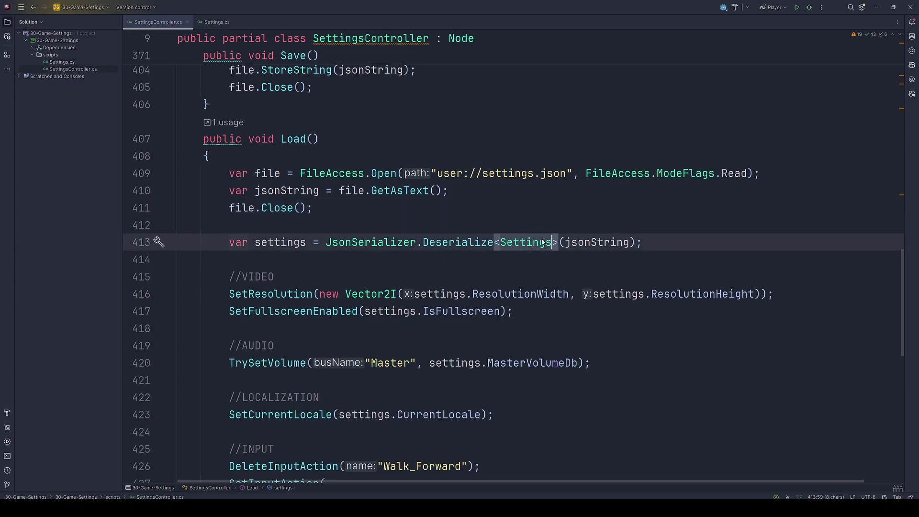
{"action": "double_click", "coordinate": [596, 243]}
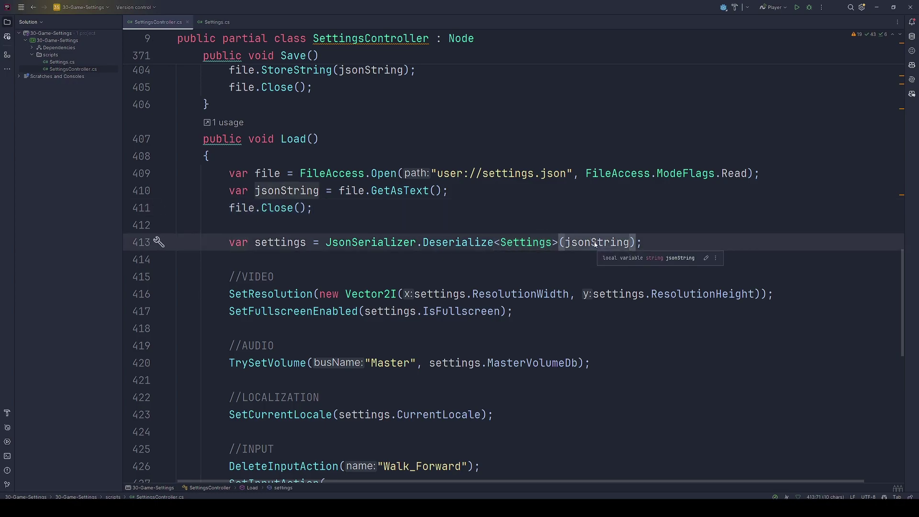
{"action": "left_click", "coordinate": [262, 292]}
{"action": "scroll", "coordinate": [263, 287], "scroll_direction": "down", "scroll_amount": 1}
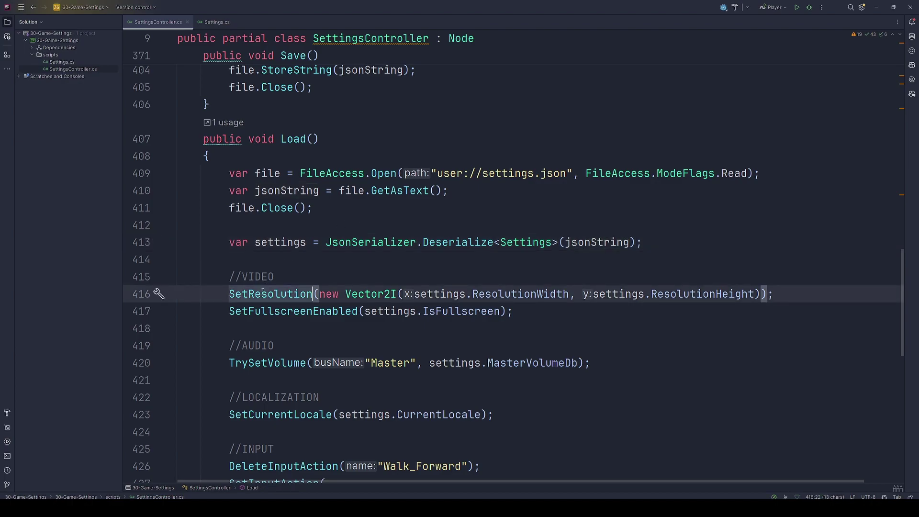
{"action": "double_click", "coordinate": [273, 260]}
{"action": "double_click", "coordinate": [261, 310]}
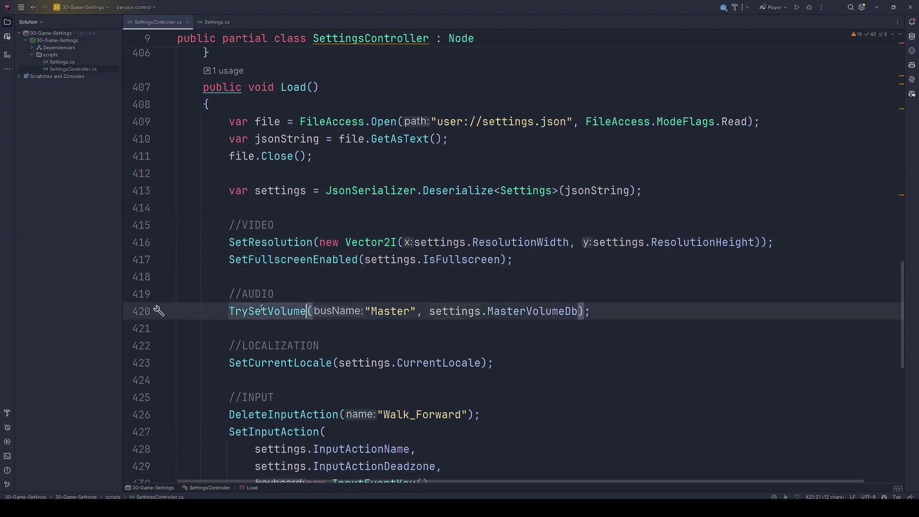
{"action": "double_click", "coordinate": [260, 363]}
{"action": "scroll", "coordinate": [260, 363], "scroll_direction": "down", "scroll_amount": 2}
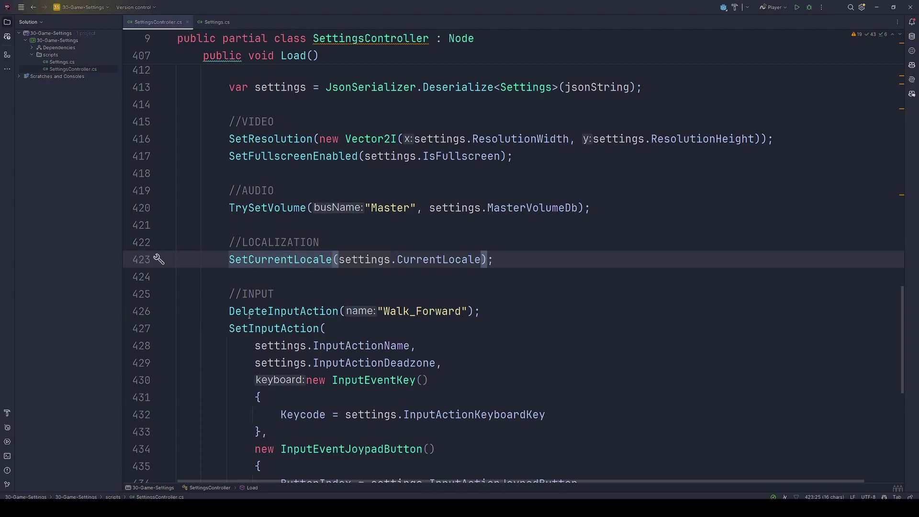
{"action": "left_click_drag", "start_coordinate": [229, 311], "coordinate": [510, 309]}
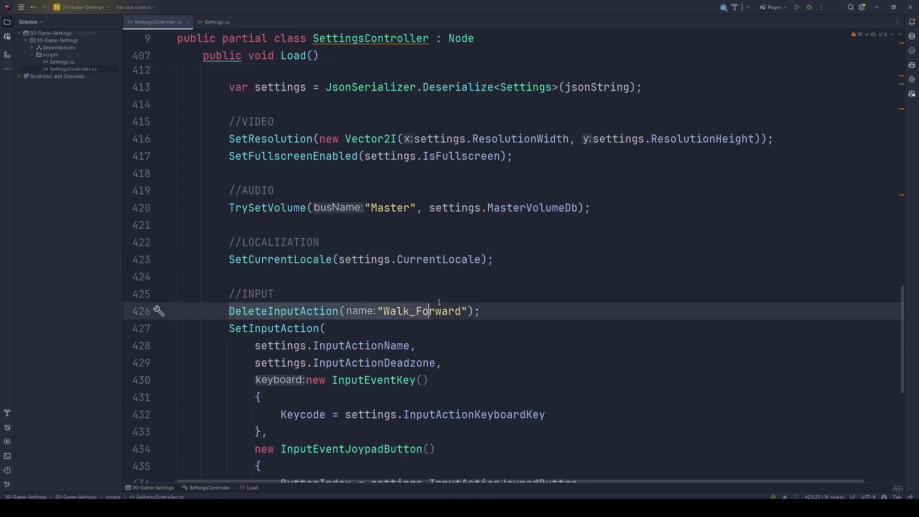
{"action": "scroll", "coordinate": [510, 308], "scroll_direction": "down", "scroll_amount": 2}
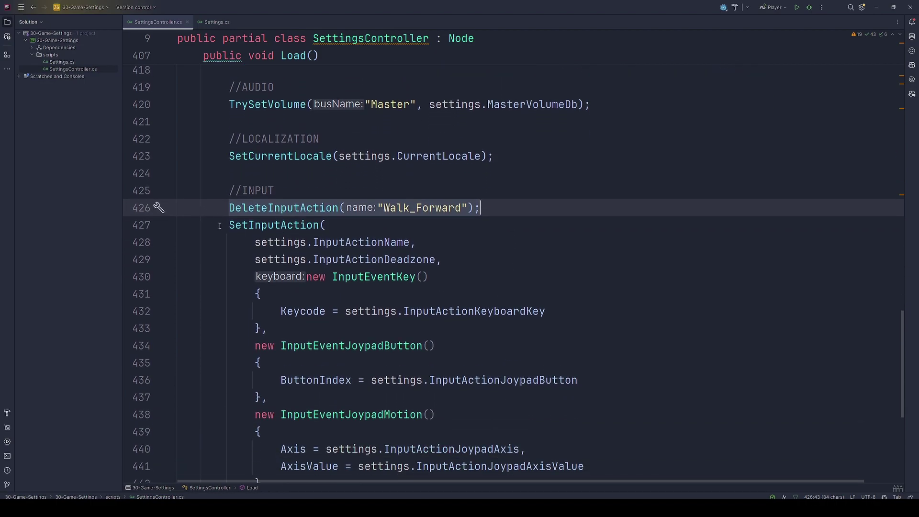
{"action": "left_click_drag", "start_coordinate": [229, 225], "coordinate": [290, 402]}
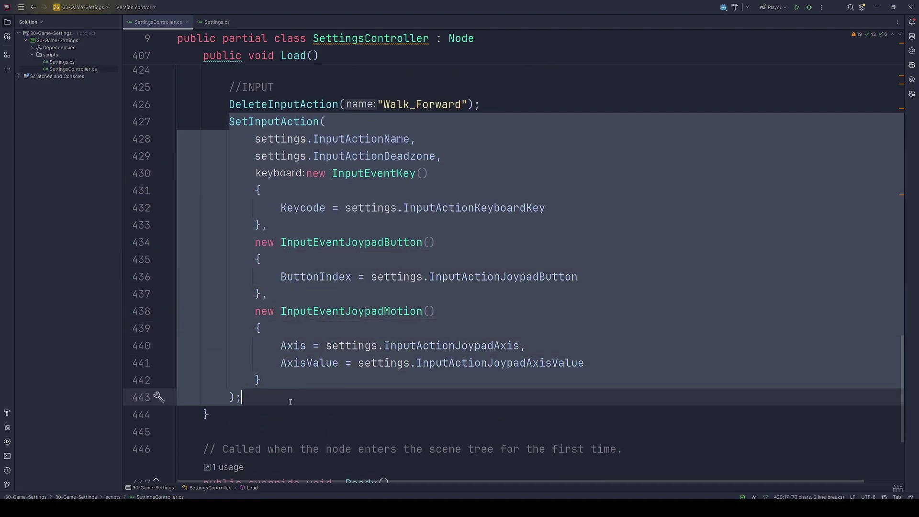
{"action": "left_click", "coordinate": [290, 400]}
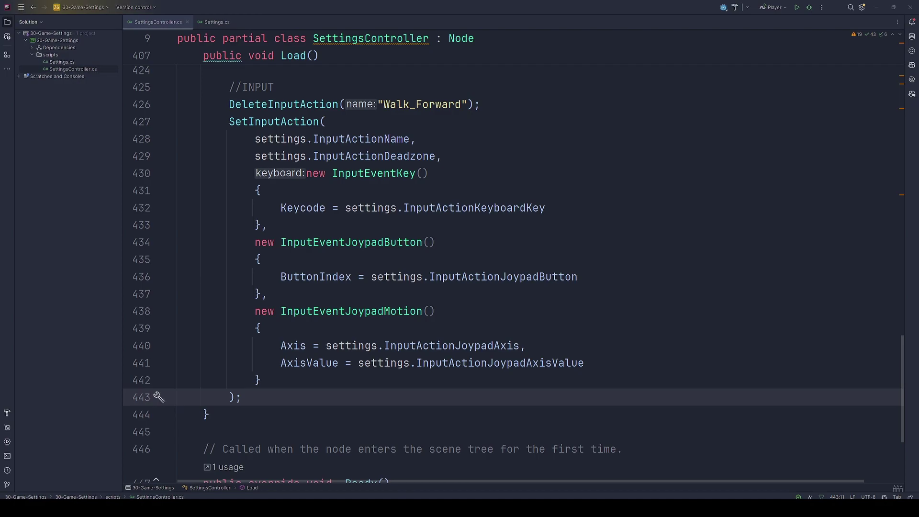
Step: Paste base._Ready(), SetCustomInputActionExample() and Save() into the empty _Ready method and review each call
{"action": "scroll", "coordinate": [453, 336], "scroll_direction": "down", "scroll_amount": 1}
{"action": "scroll", "coordinate": [256, 342], "scroll_direction": "down", "scroll_amount": 2}
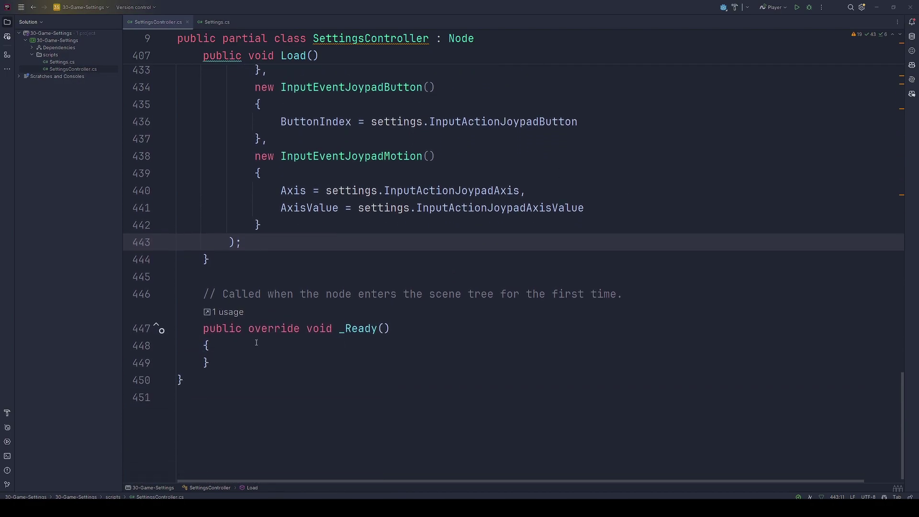
{"action": "left_click", "coordinate": [225, 358]}
{"action": "type", "text": "public override void _Ready()     {         base._Ready();         SetCustomInputActionExample();         Save();     }"}
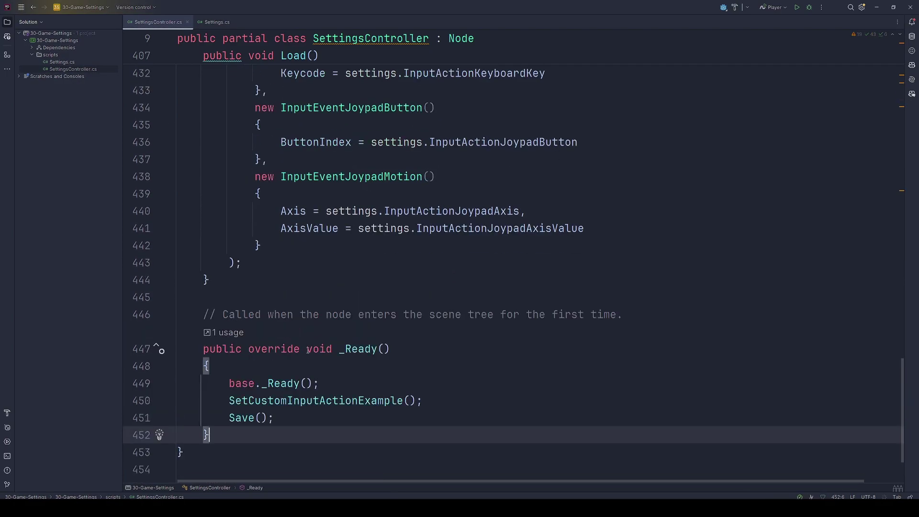
{"action": "double_click", "coordinate": [282, 383]}
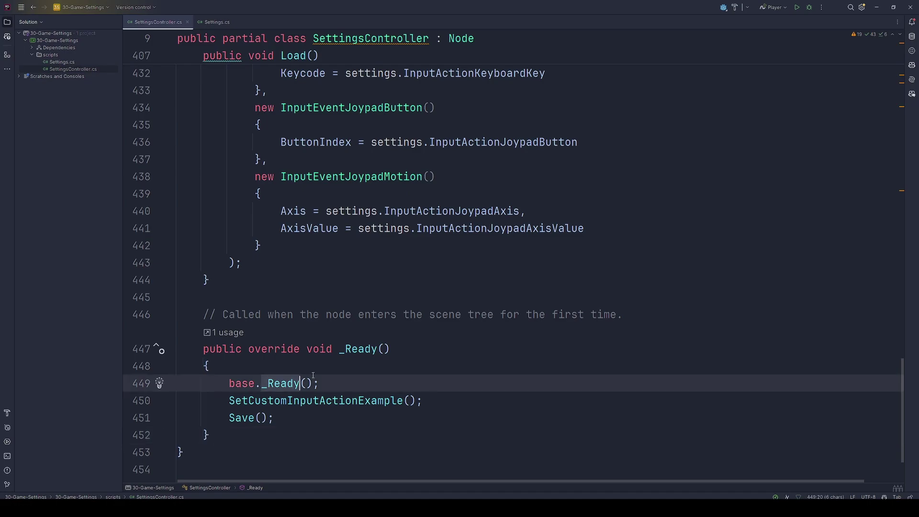
{"action": "double_click", "coordinate": [245, 401]}
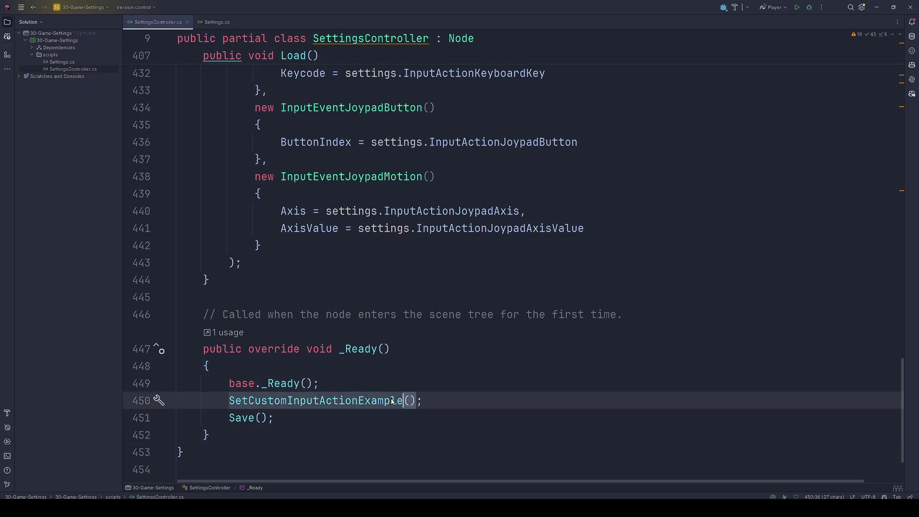
{"action": "left_click", "coordinate": [440, 404]}
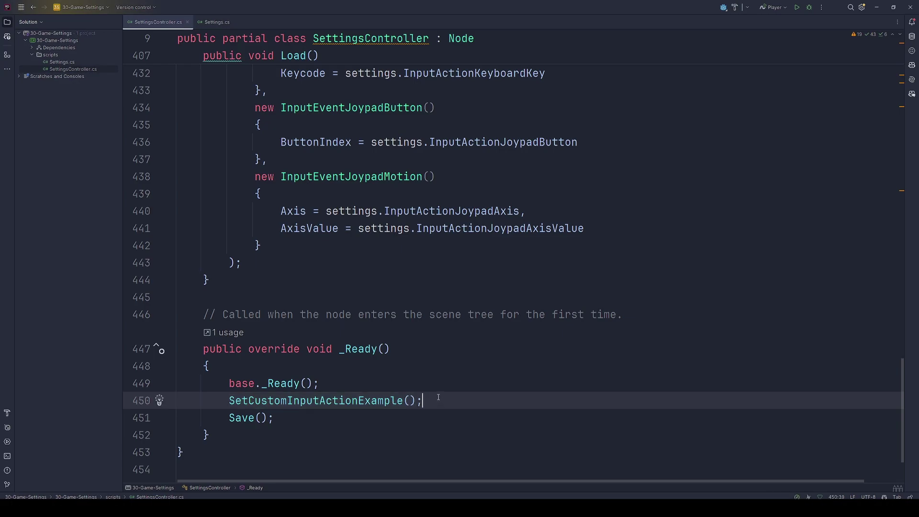
{"action": "left_click", "coordinate": [324, 419]}
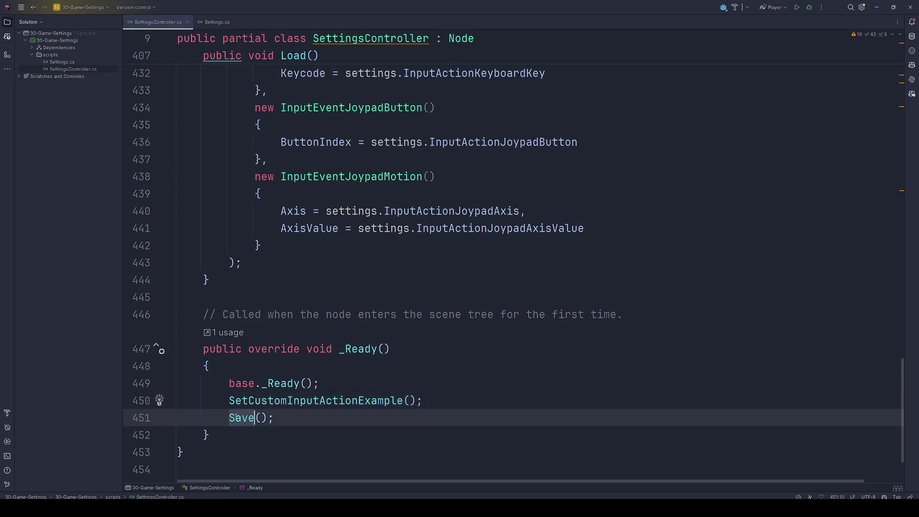
Step: Build the C# project in Godot and begin adding a child node under Application
{"action": "key", "text": "alt+Tab"}
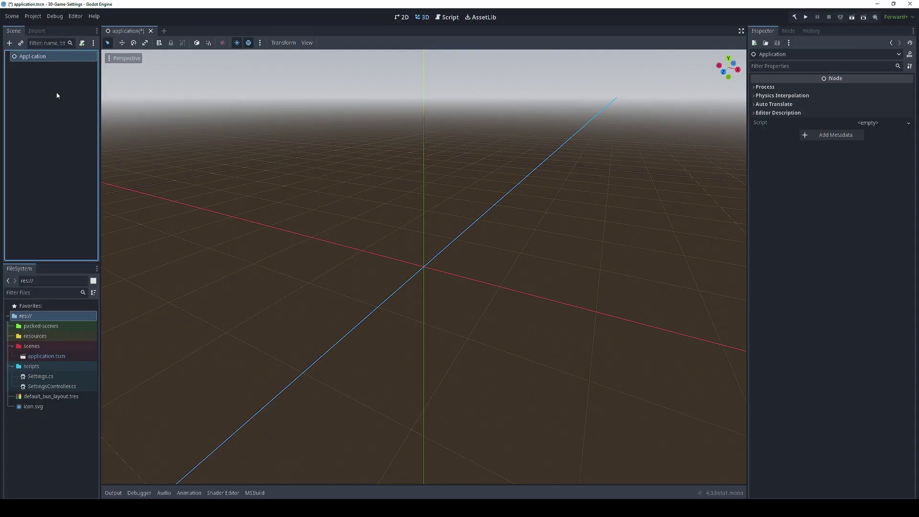
{"action": "key", "text": "F5"}
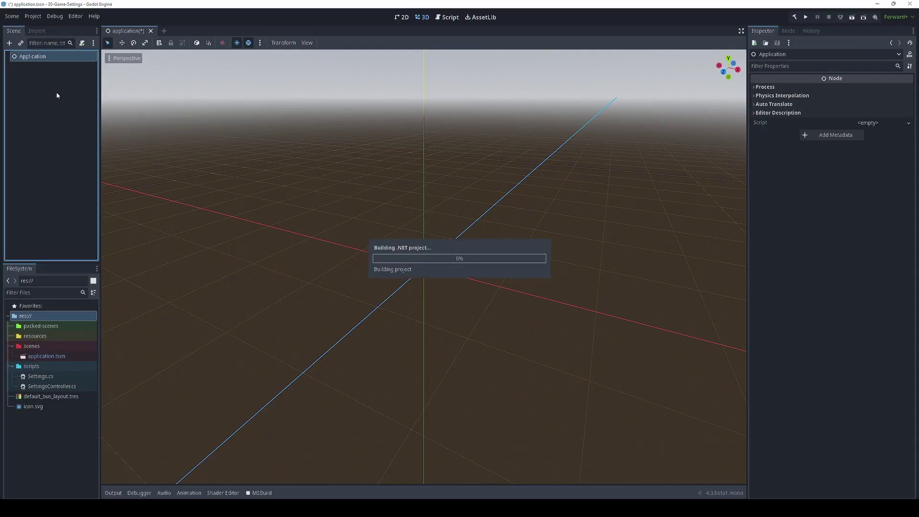
{"action": "right_click", "coordinate": [45, 56]}
{"action": "left_click", "coordinate": [113, 61]}
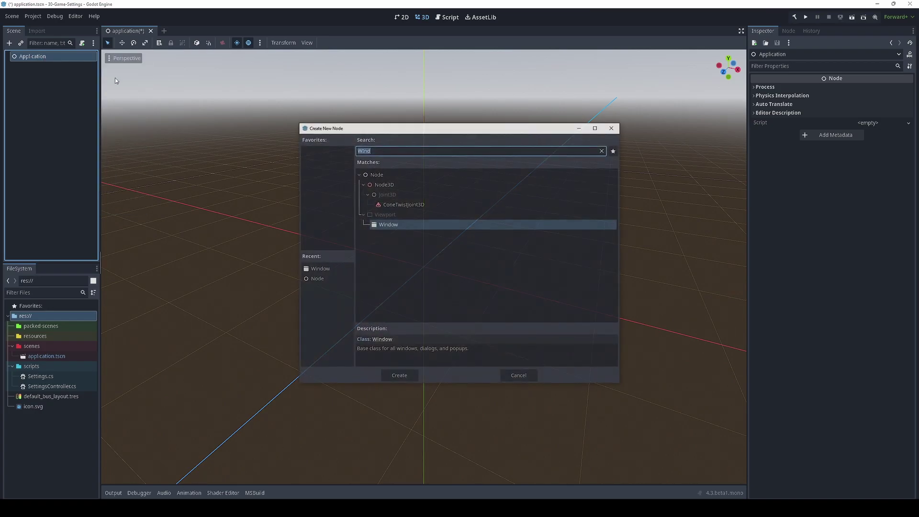
Step: Add the SettingsController node via a 'settingsc' search, save the scene and run the project
{"action": "type", "text": "settingsc"}
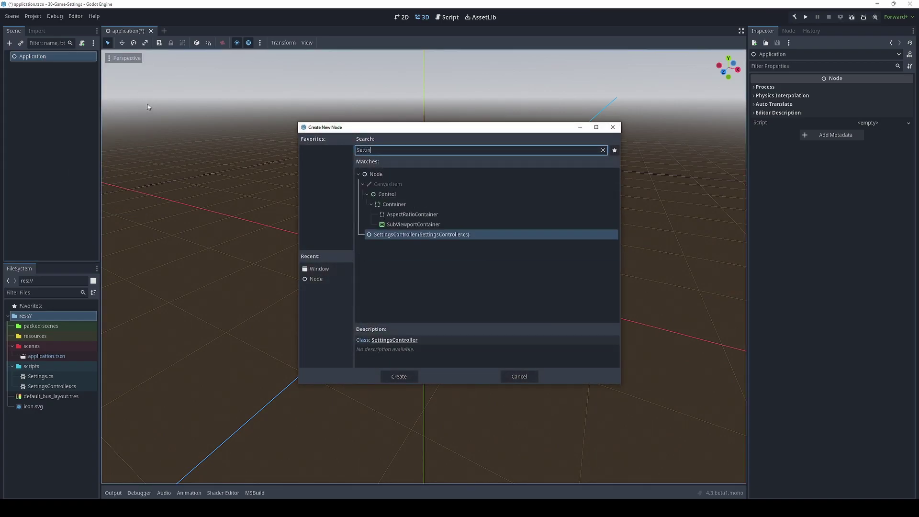
{"action": "key", "text": "Return"}
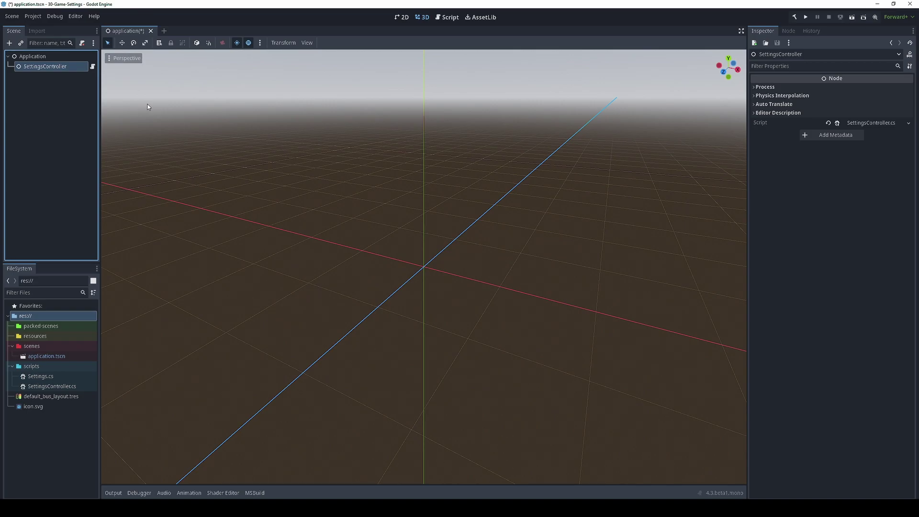
{"action": "key", "text": "ctrl+s"}
{"action": "left_click", "coordinate": [806, 17]}
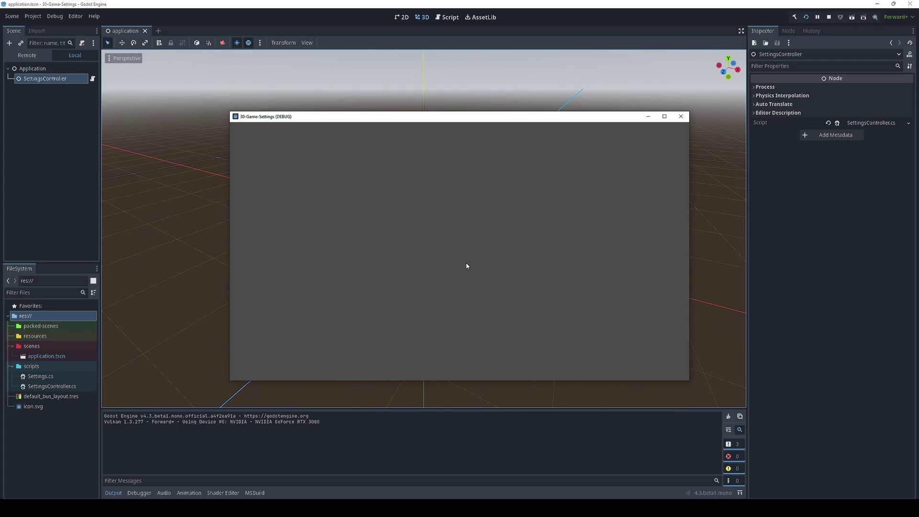
Step: Open File Explorer at the Roaming AppData folder via %appdata%
{"action": "key", "text": "alt+Tab"}
{"action": "left_click", "coordinate": [490, 102]}
{"action": "type", "text": "%"}
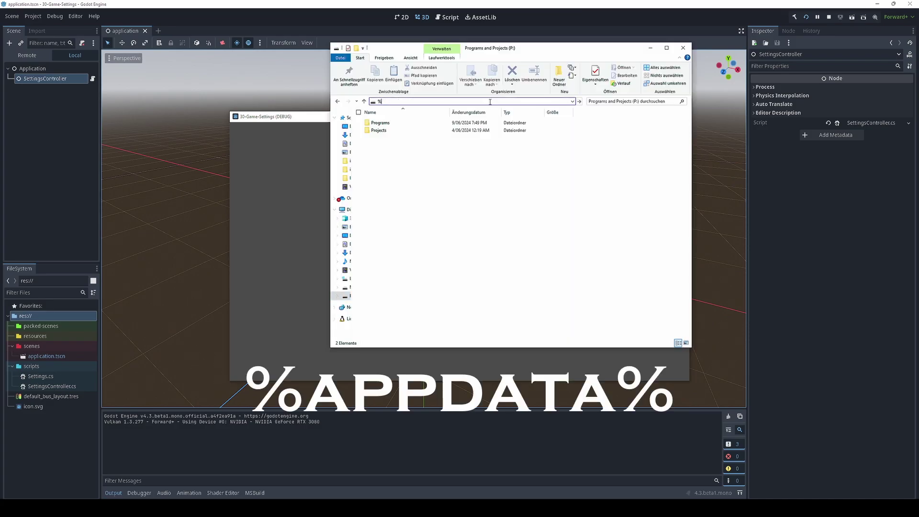
{"action": "type", "text": "appdata"}
{"action": "type", "text": "%"}
{"action": "key", "text": "Return"}
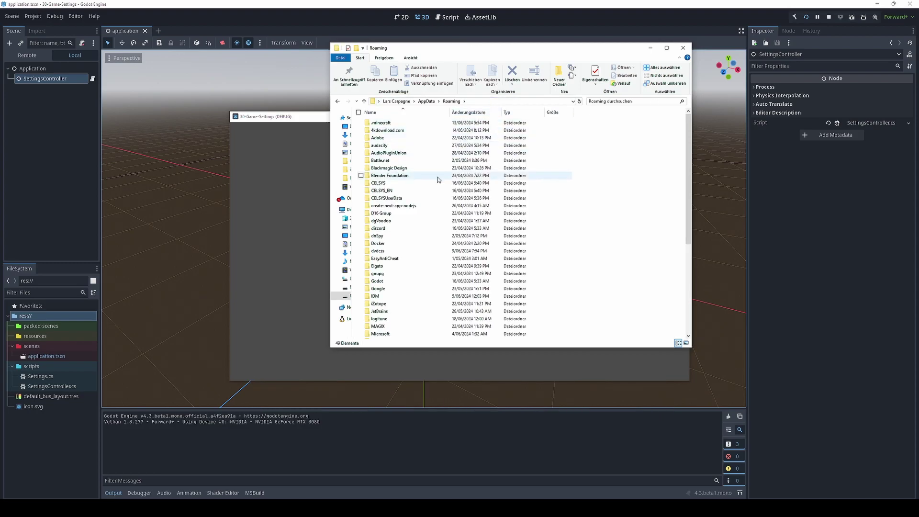
Step: Browse to Godot\app_userdata\30-Game-Settings and drag settings.json onto Rider
{"action": "double_click", "coordinate": [378, 282]}
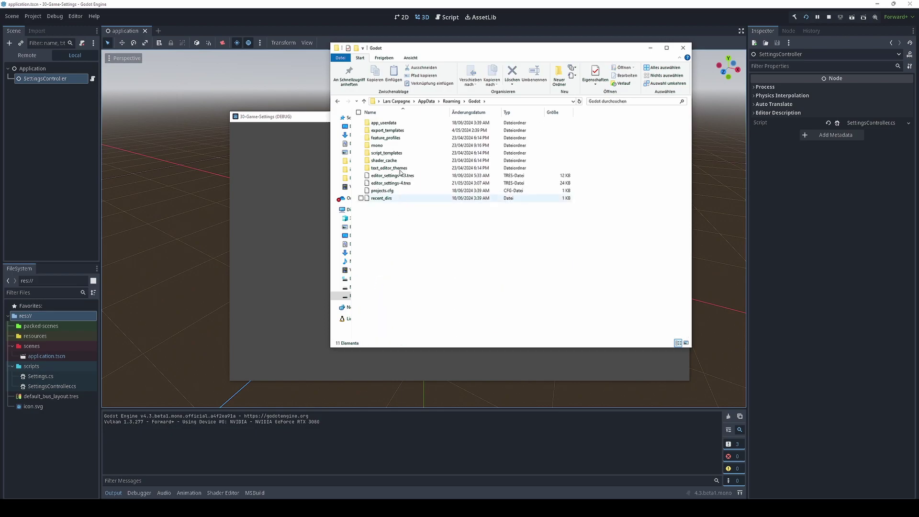
{"action": "double_click", "coordinate": [389, 125]}
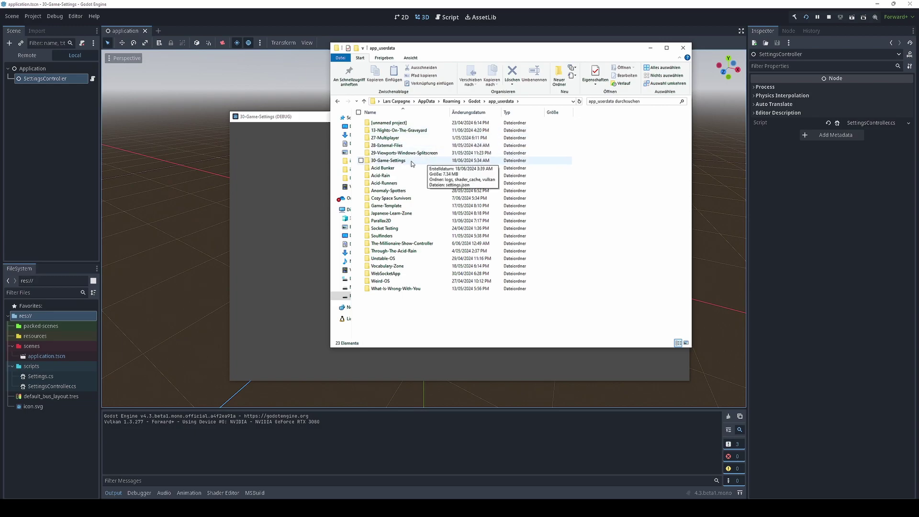
{"action": "double_click", "coordinate": [387, 161]}
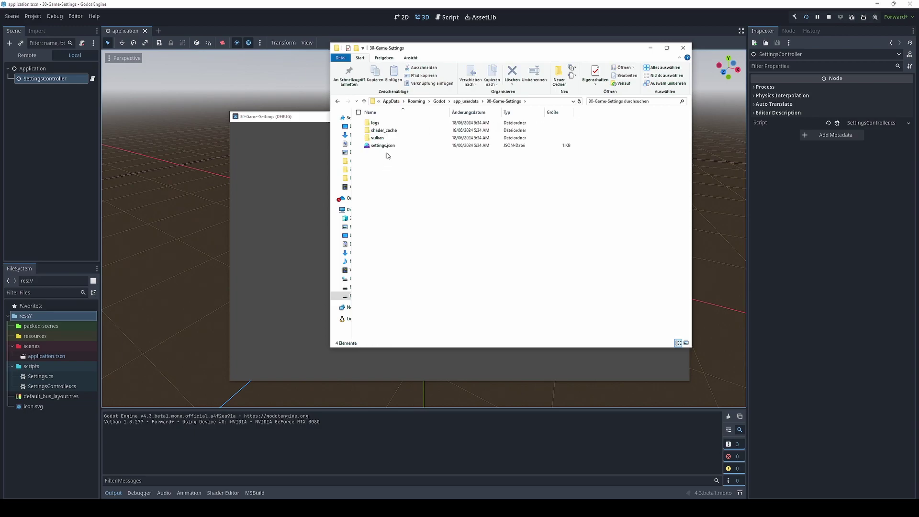
{"action": "left_click", "coordinate": [391, 148]}
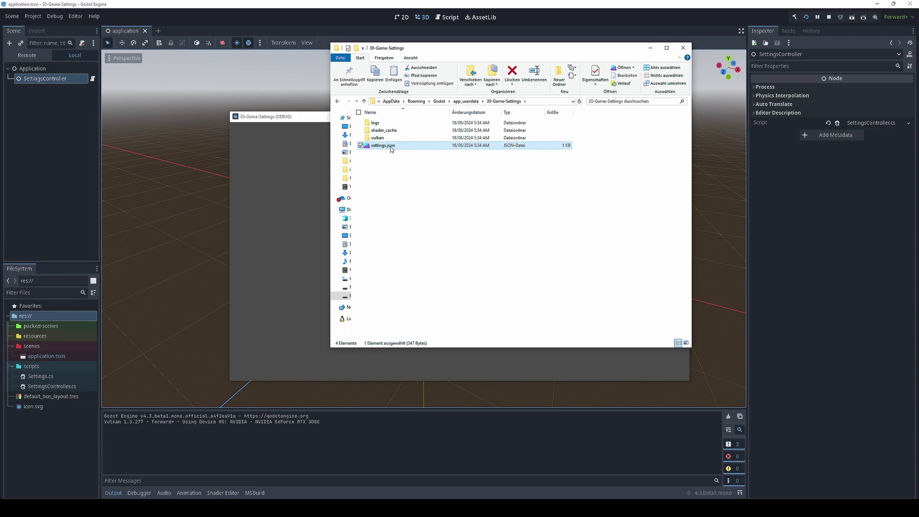
{"action": "mouse_move", "coordinate": [391, 148]}
{"action": "left_mouse_down"}
{"action": "mouse_move", "coordinate": [382, 493]}
{"action": "mouse_move", "coordinate": [397, 489]}
{"action": "mouse_move", "coordinate": [390, 304]}
{"action": "left_mouse_up"}
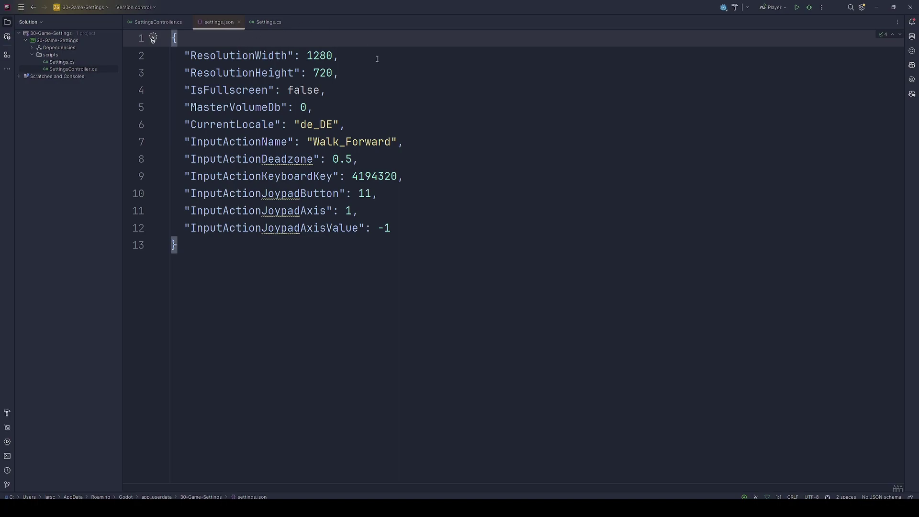
Step: Highlight the whole JSON, then the CurrentLocale de_DE entry and the InputActionName line
{"action": "left_click_drag", "start_coordinate": [231, 256], "coordinate": [134, 21]}
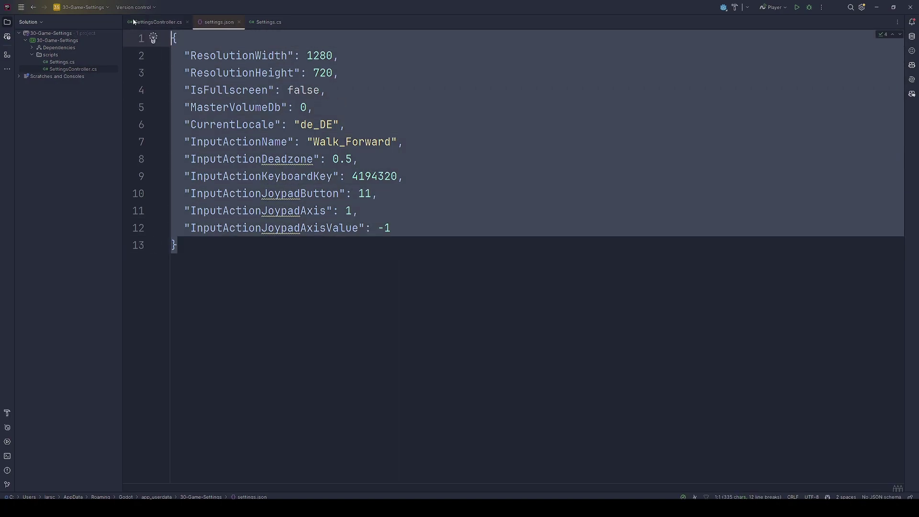
{"action": "left_click", "coordinate": [303, 251]}
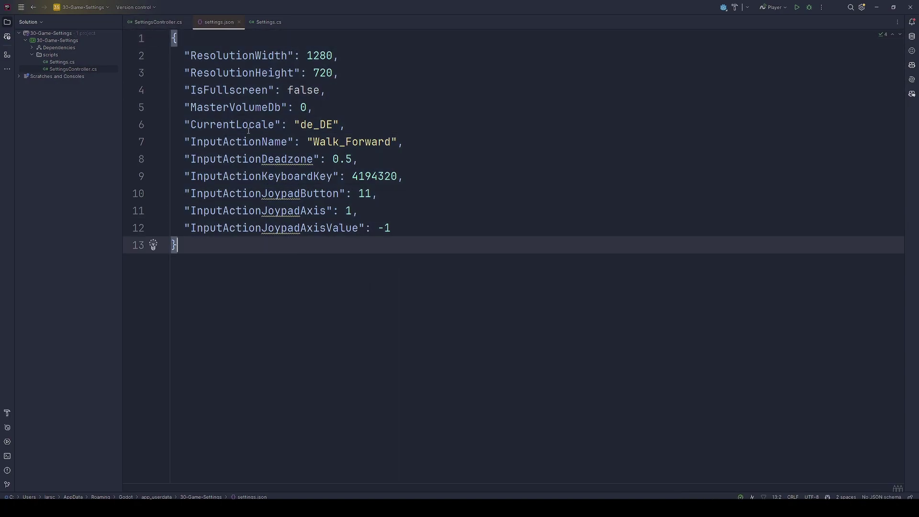
{"action": "double_click", "coordinate": [232, 125]}
{"action": "left_click", "coordinate": [257, 142]}
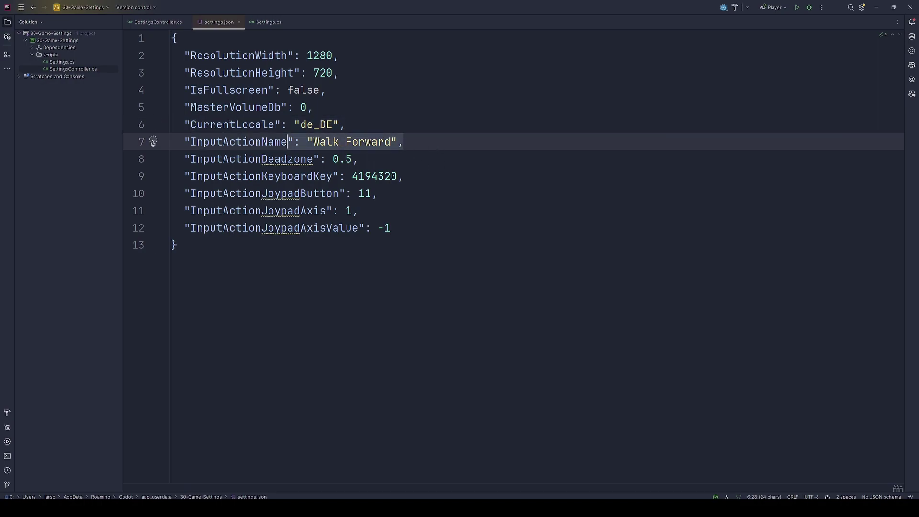
{"action": "key", "text": "shift+Home"}
{"action": "key", "text": "shift+Home"}
{"action": "key", "text": "End"}
{"action": "key", "text": "shift+Home"}
{"action": "key", "text": "shift+Home"}
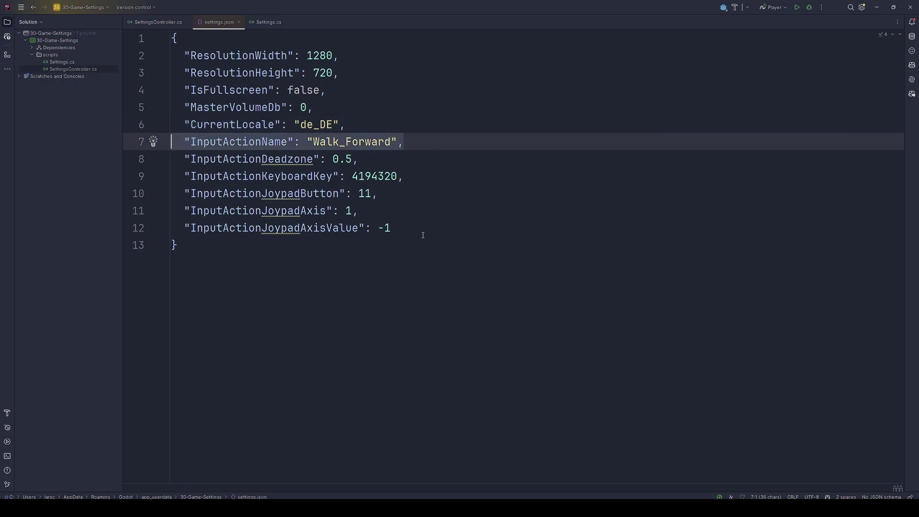
Step: Highlight the Walk_Forward binding entries, the 1280×720 resolution values and IsFullscreen
{"action": "left_click_drag", "start_coordinate": [416, 232], "coordinate": [97, 145]}
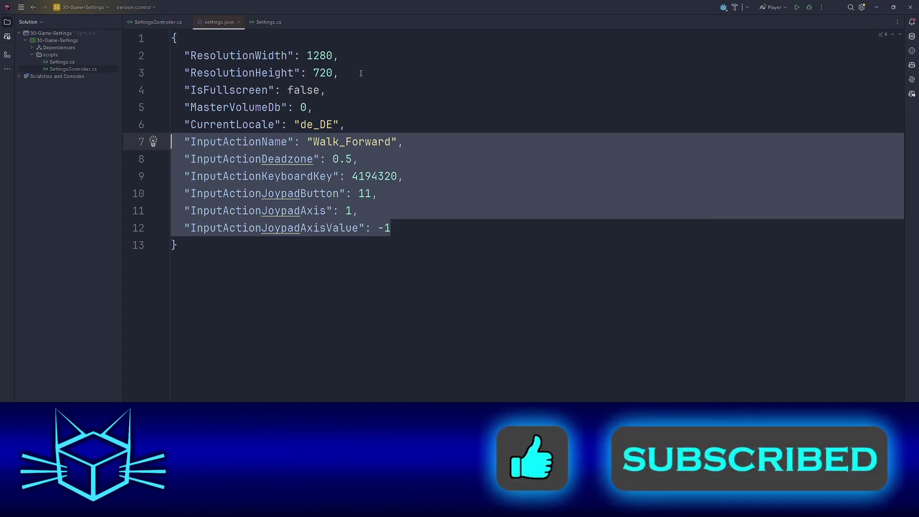
{"action": "left_click_drag", "start_coordinate": [361, 74], "coordinate": [172, 56]}
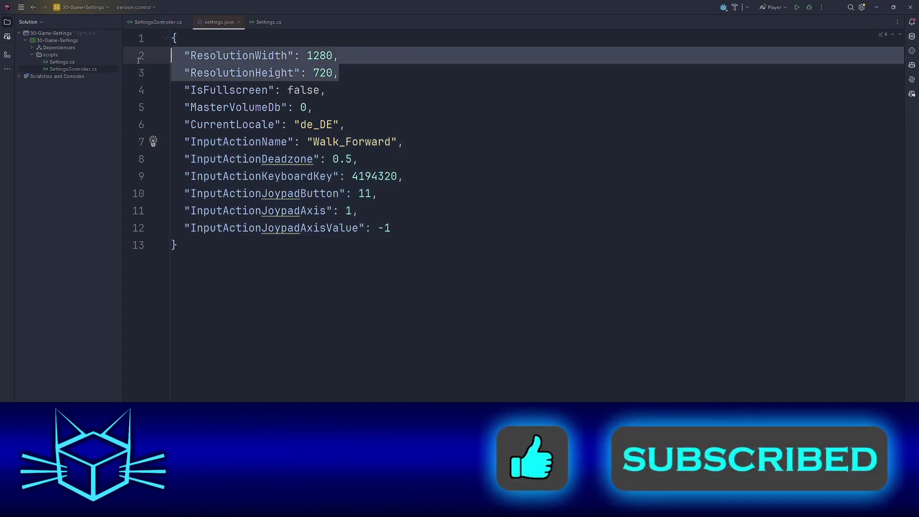
{"action": "mouse_move", "coordinate": [327, 90]}
{"action": "left_mouse_down"}
{"action": "mouse_move", "coordinate": [166, 106]}
{"action": "mouse_move", "coordinate": [133, 93]}
{"action": "left_mouse_up"}
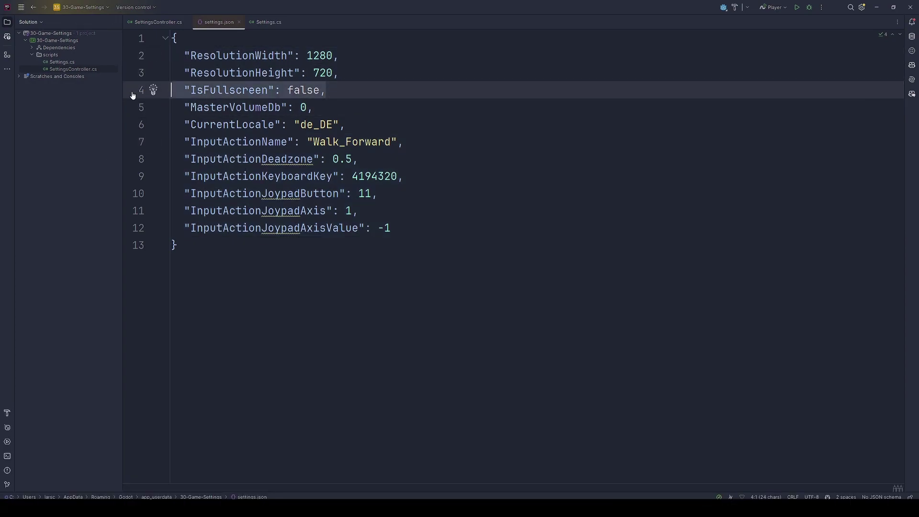
{"action": "left_click", "coordinate": [348, 261]}
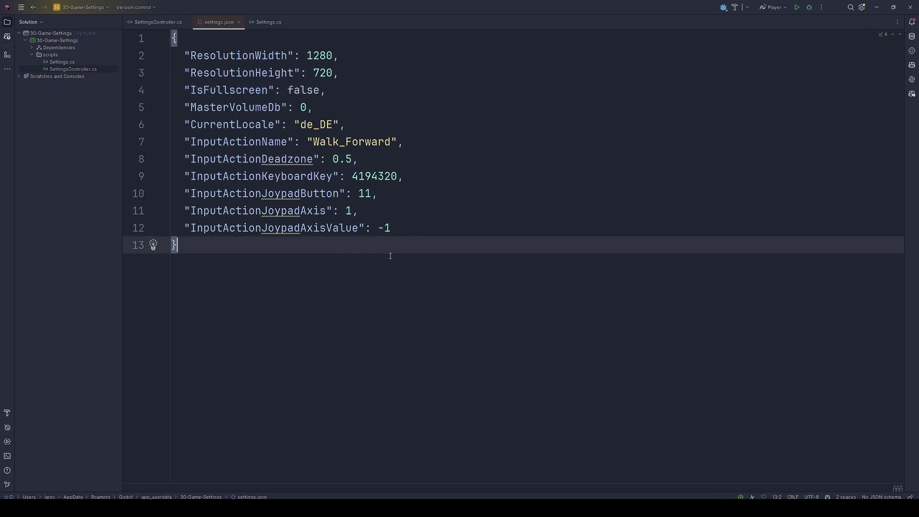